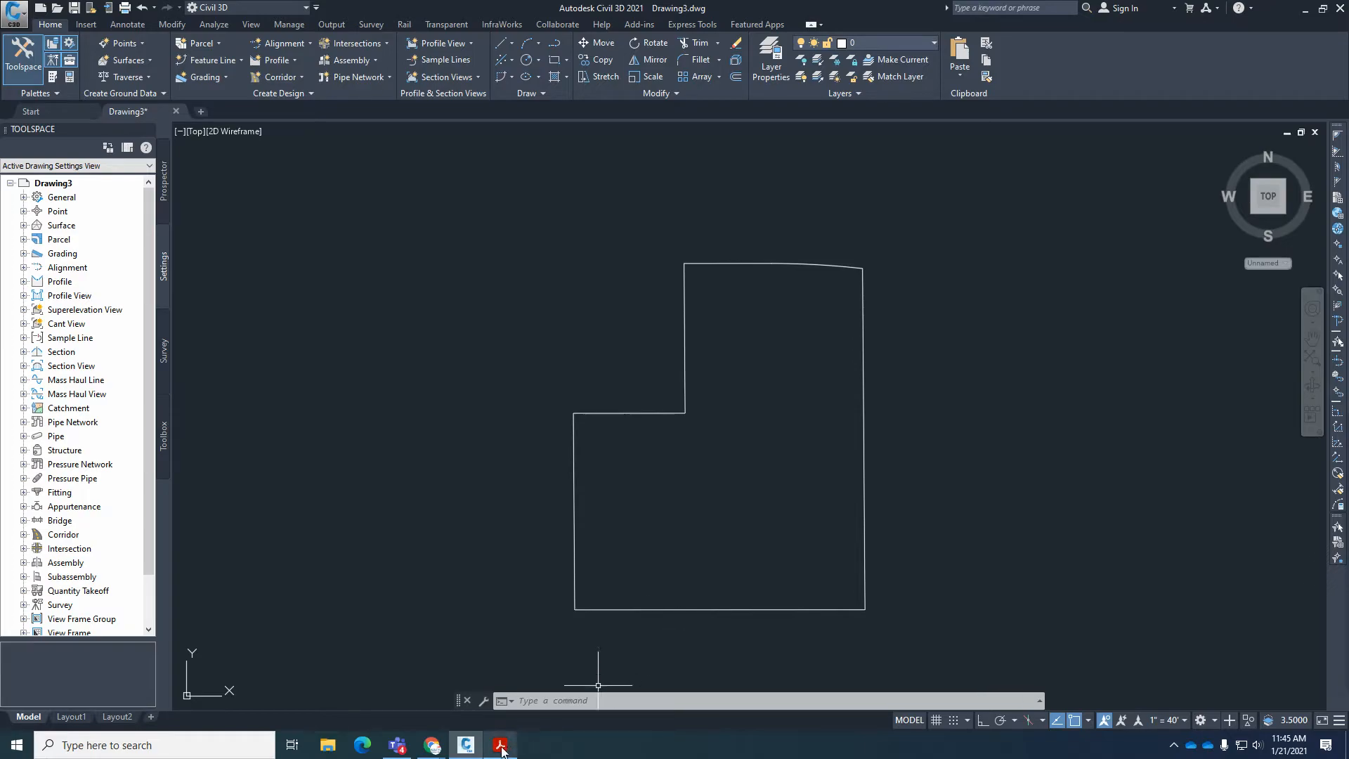
Switch to the Vista Real Unit 7 plat in Acrobat Reader and trace the Snow Cloud Ct. and Blue Earth Pl. centerlines.
left_click(500, 744)
scroll(798, 520, "down", 5, "ctrl")
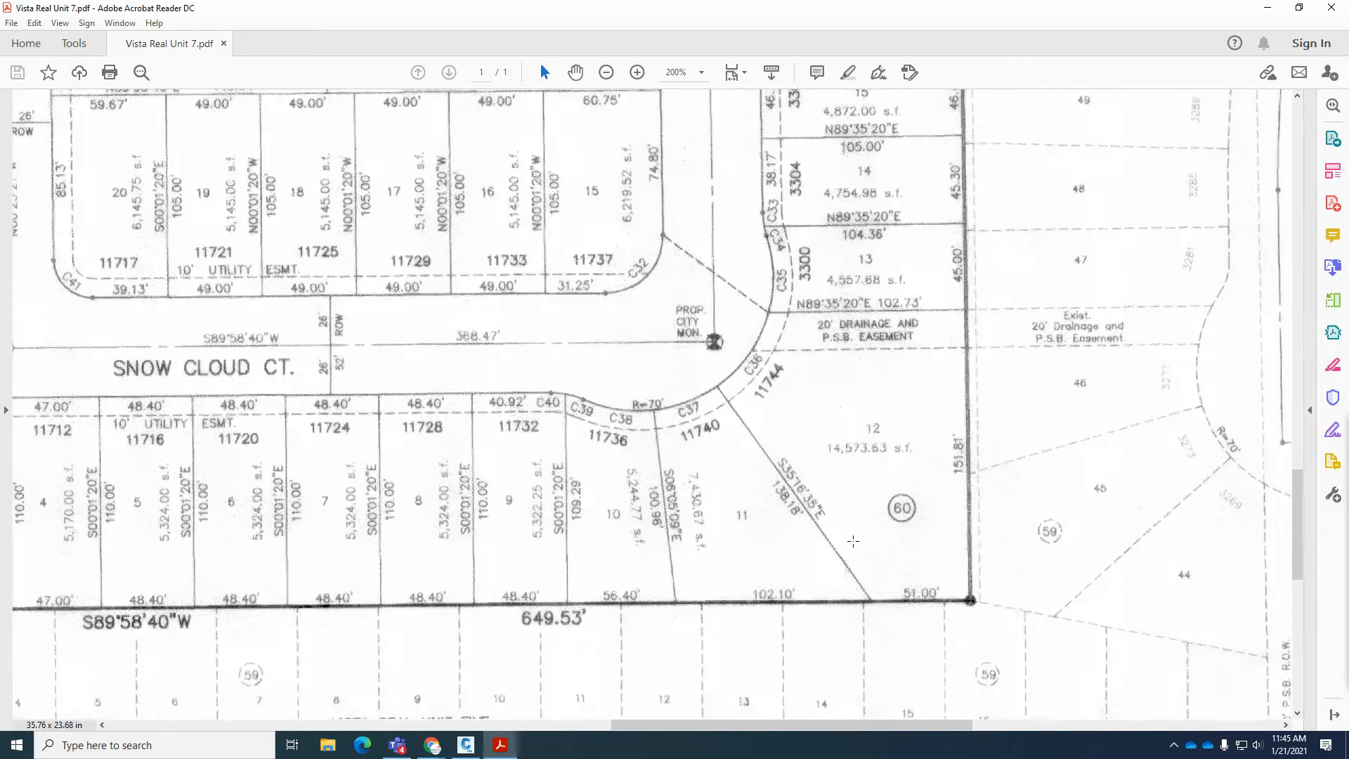
scroll(876, 583, "down", 1, "ctrl")
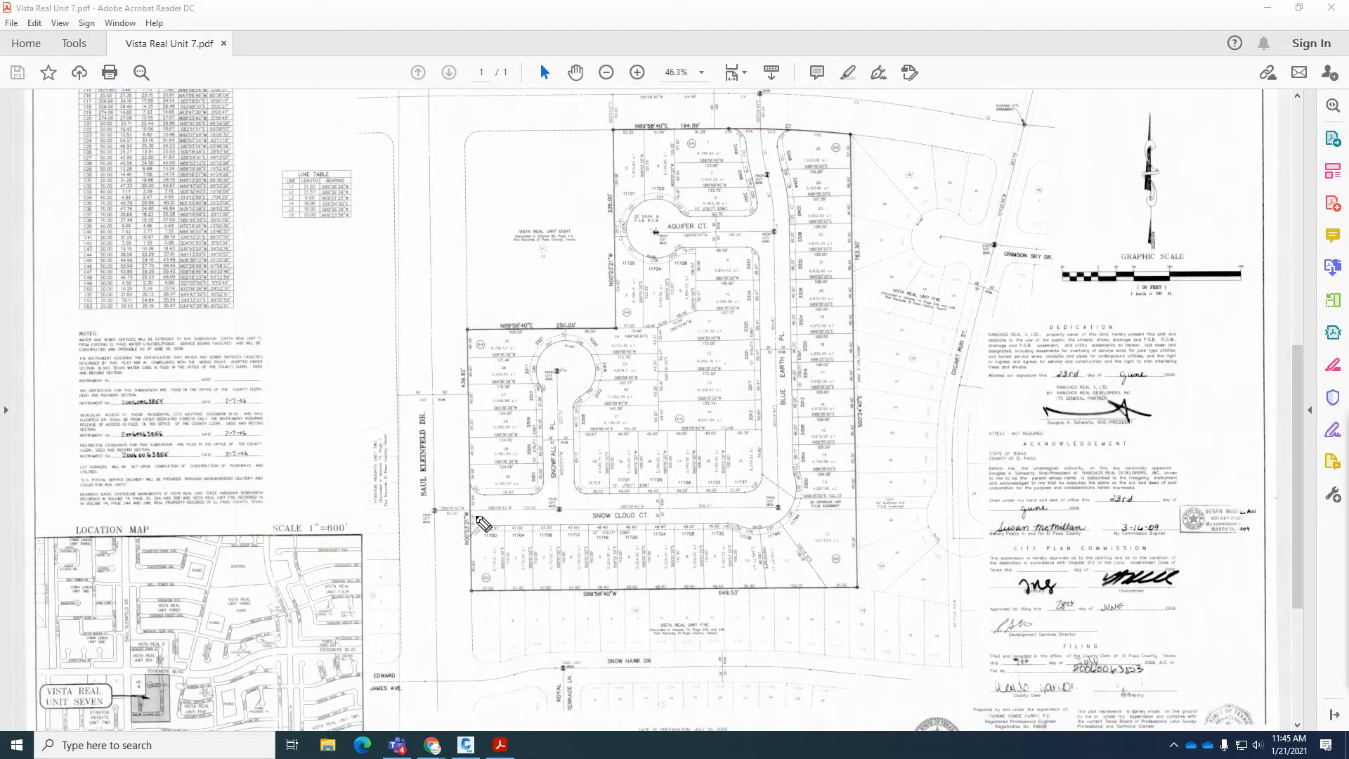
mouse_move(473, 512)
left_mouse_down()
mouse_move(767, 510)
mouse_move(778, 431)
left_mouse_up()
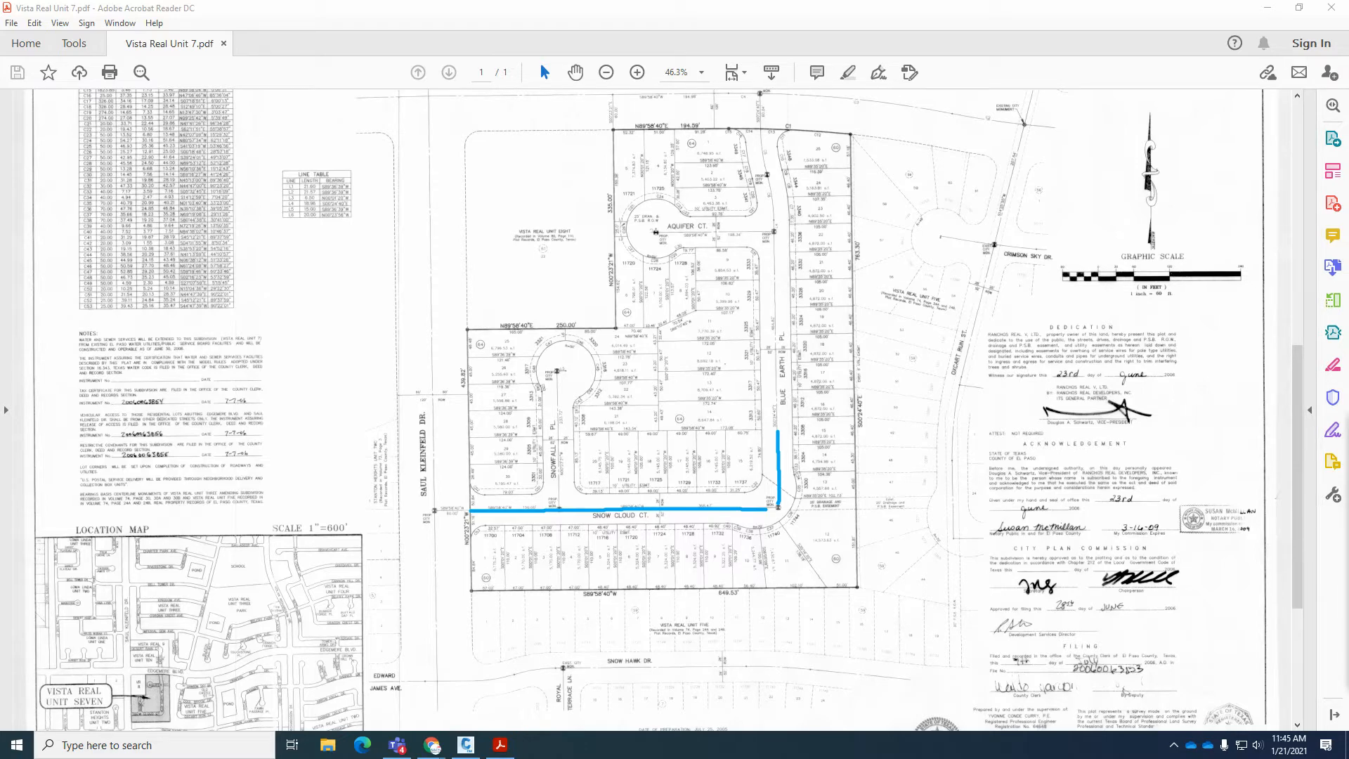
key("Escape")
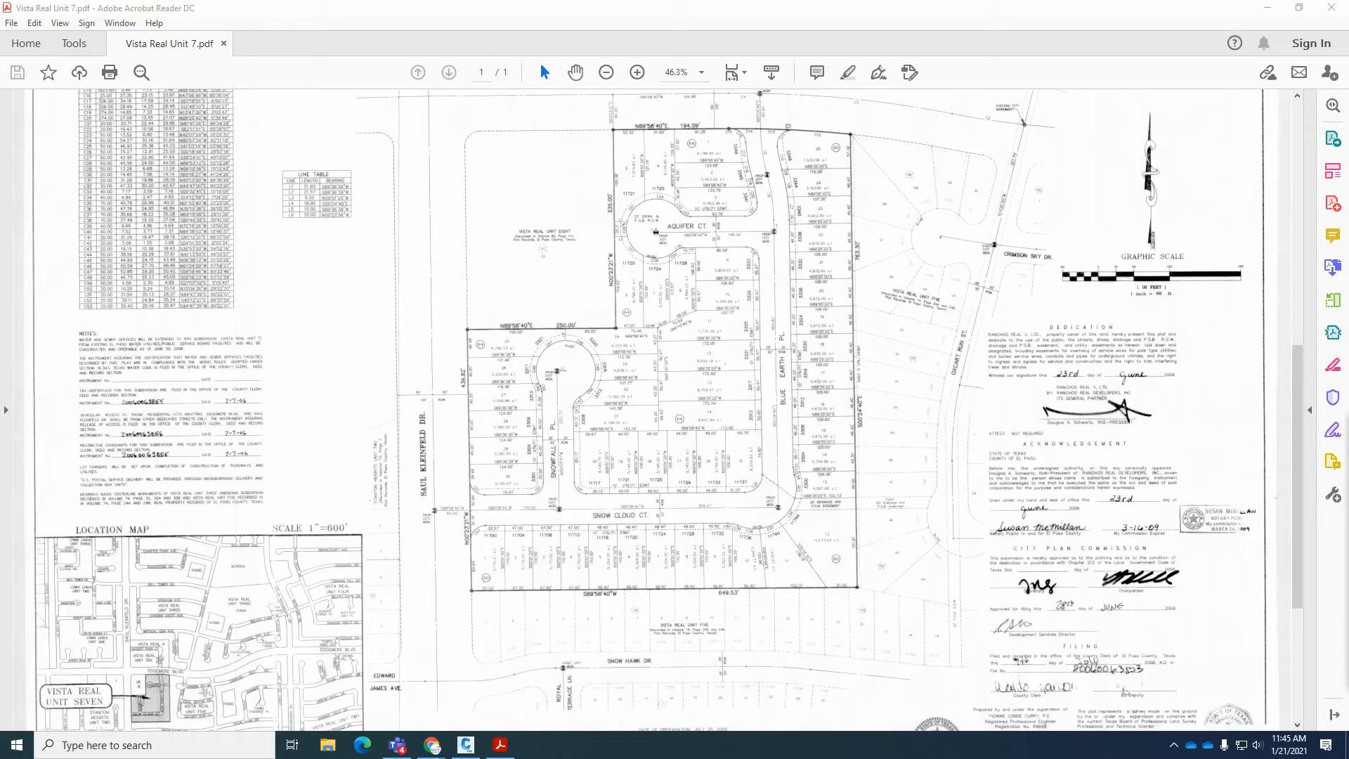
Examine the distances along the west boundary from the southwest corner up to the Snow Cloud Ct. centerline on the plat.
scroll(457, 587, "up", 1)
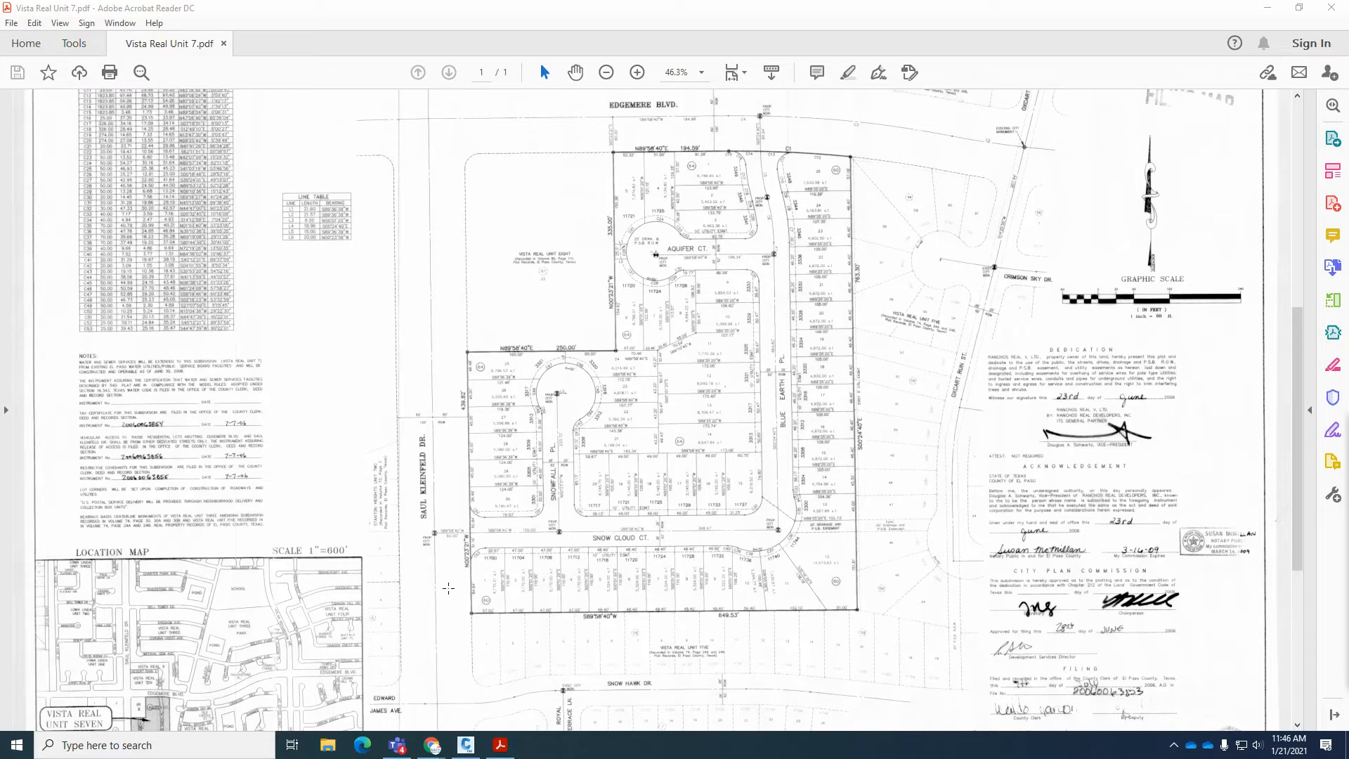
scroll(446, 602, "up", 5, "ctrl")
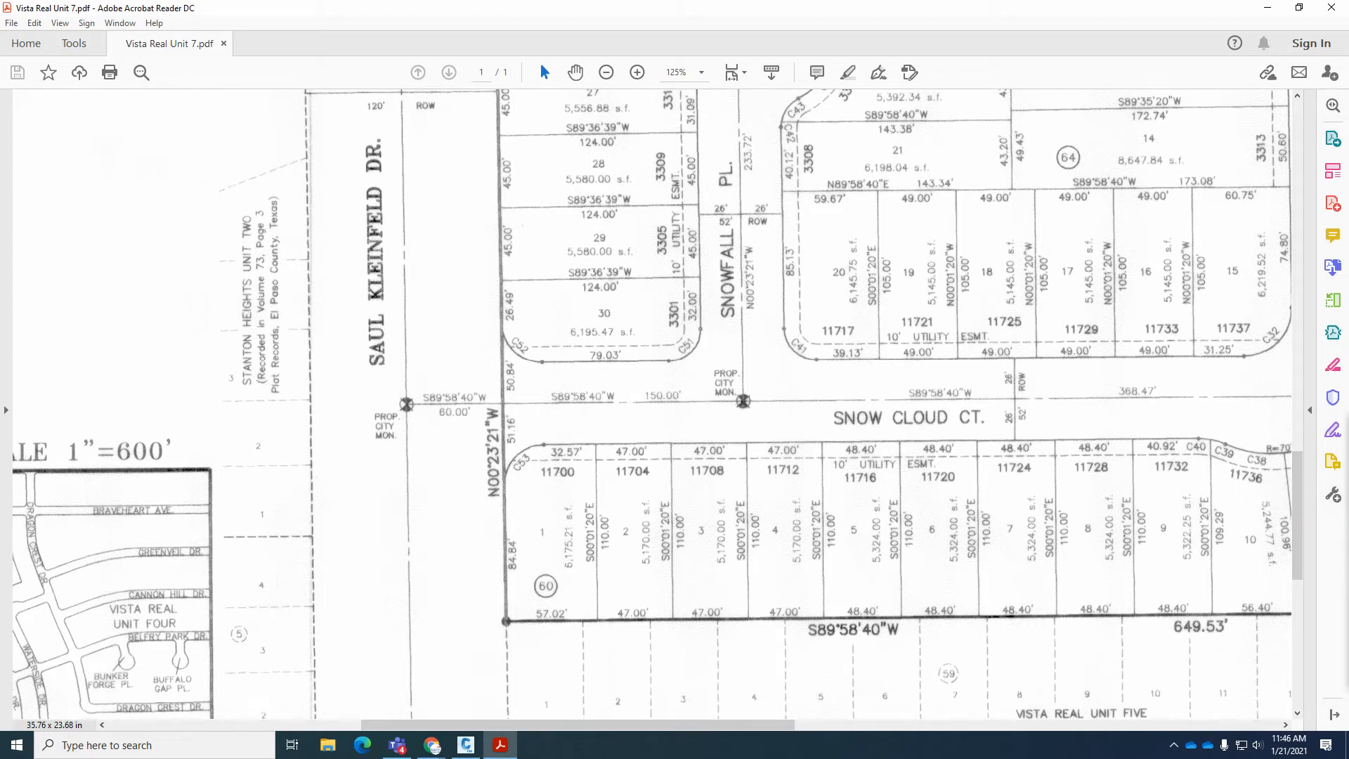
left_click_drag(504, 403, 821, 402)
mouse_move(521, 532)
left_mouse_down()
mouse_move(503, 528)
mouse_move(491, 575)
mouse_move(535, 556)
left_mouse_up()
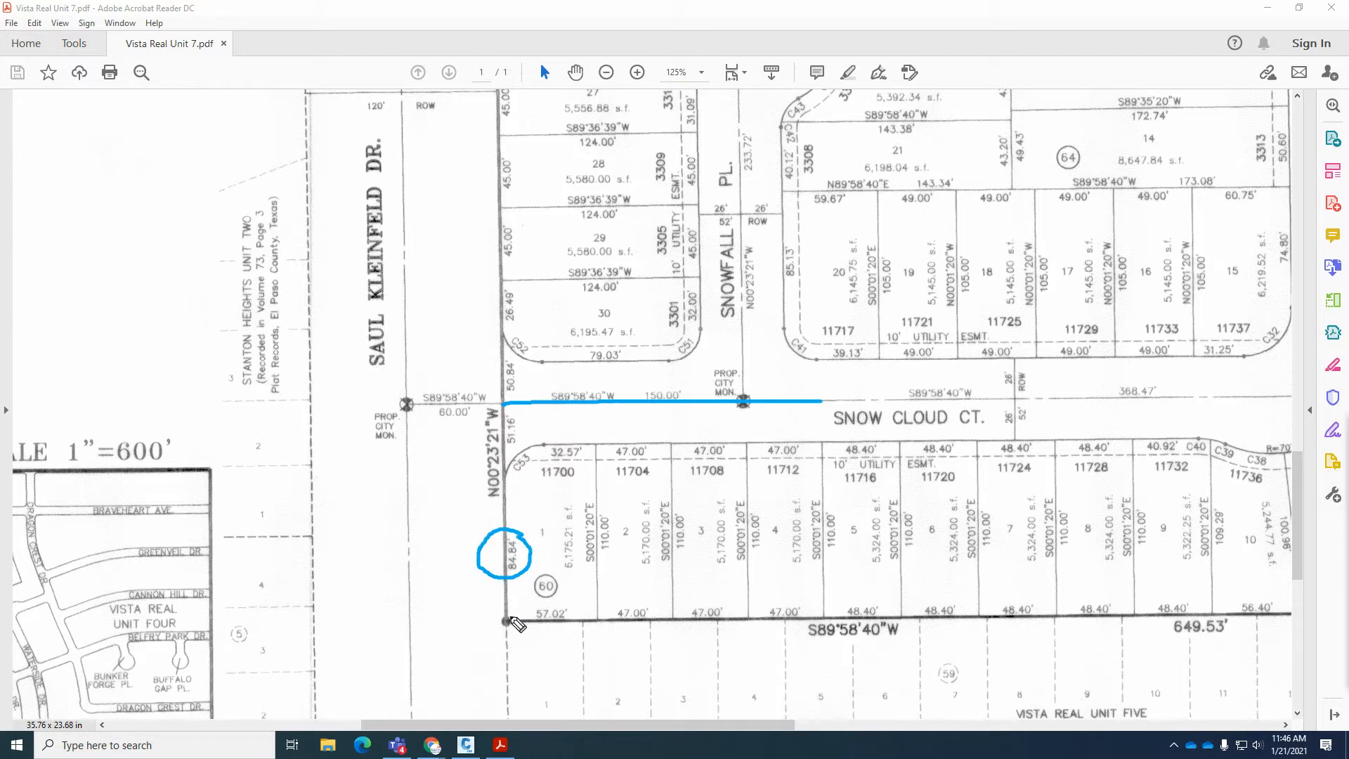
left_click_drag(507, 621, 504, 475)
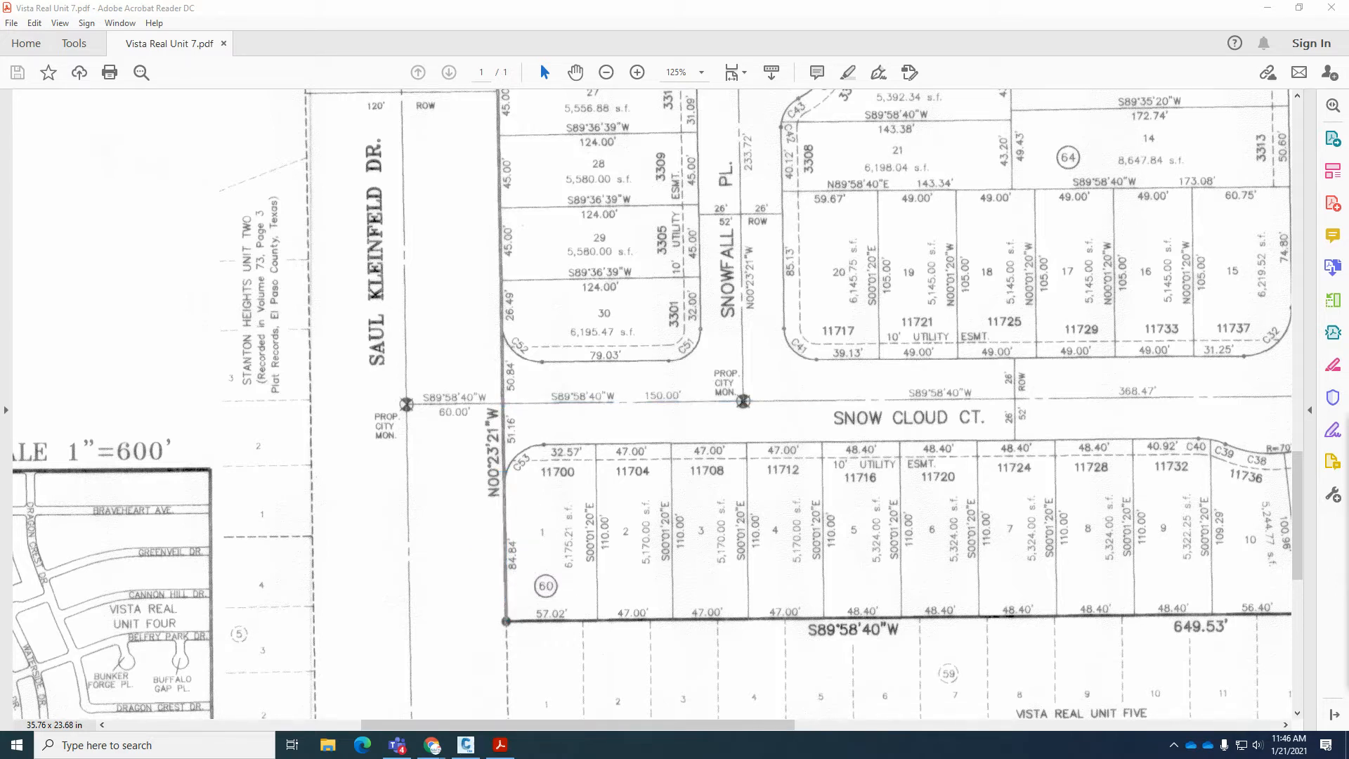
In Civil 3D, draw a circle of radius 84.84 centered on the parcel's southwest corner, checking the radius against the plat.
left_click(469, 753)
scroll(587, 625, "up", 5)
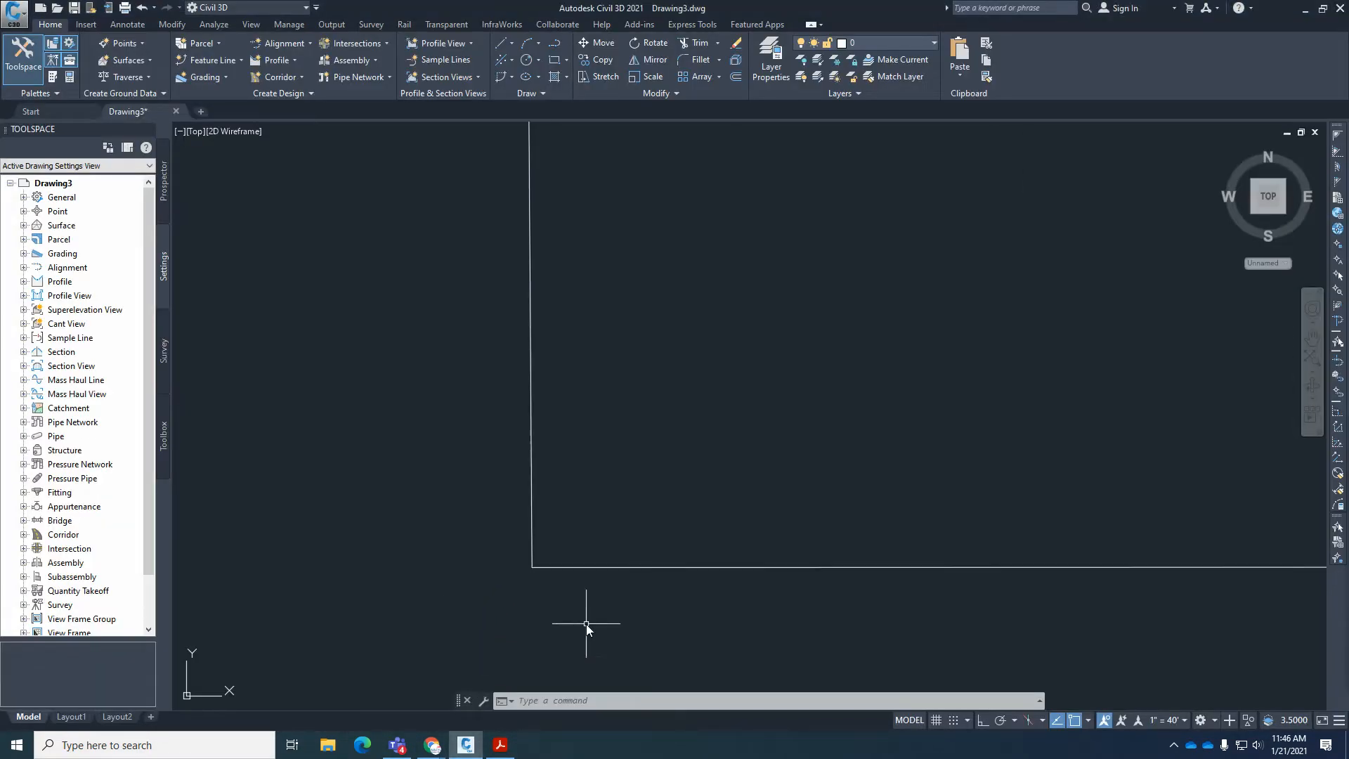
scroll(587, 624, "up", 2)
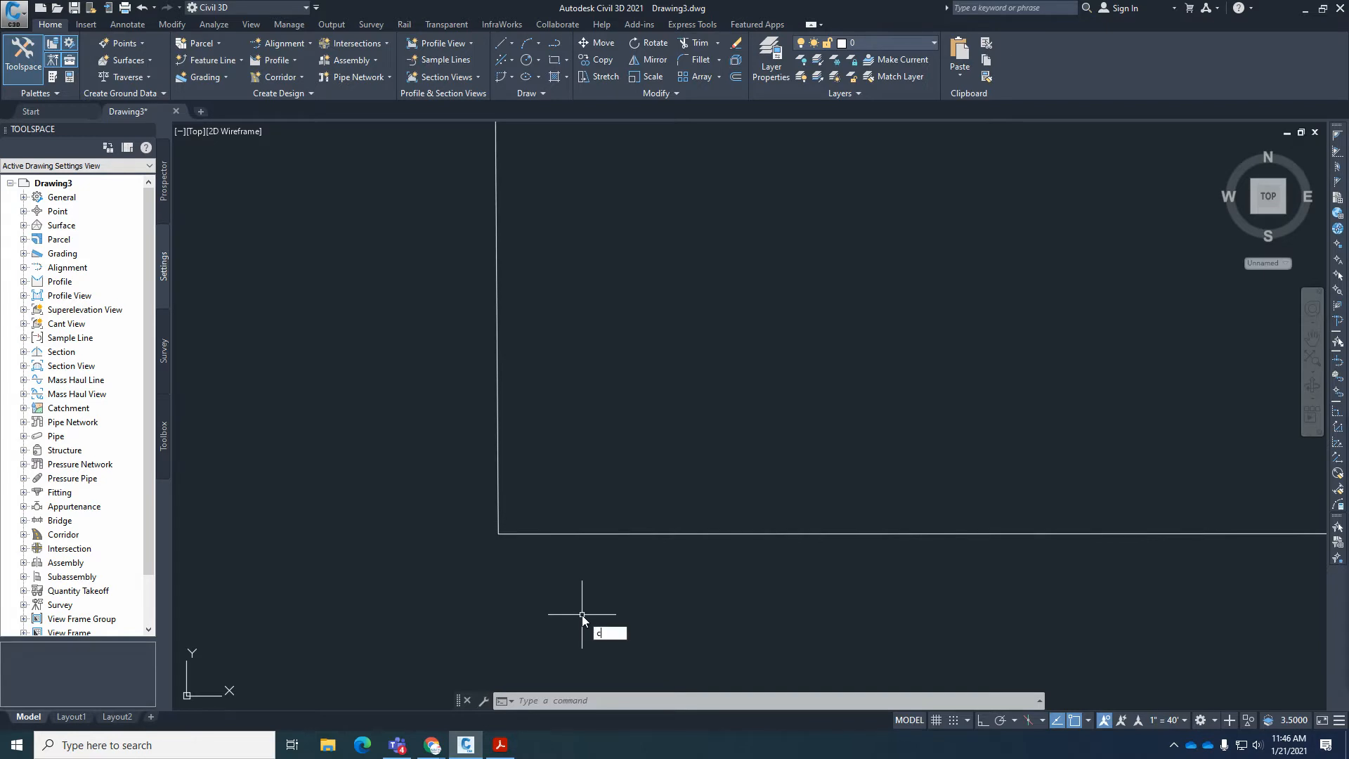
key("Return")
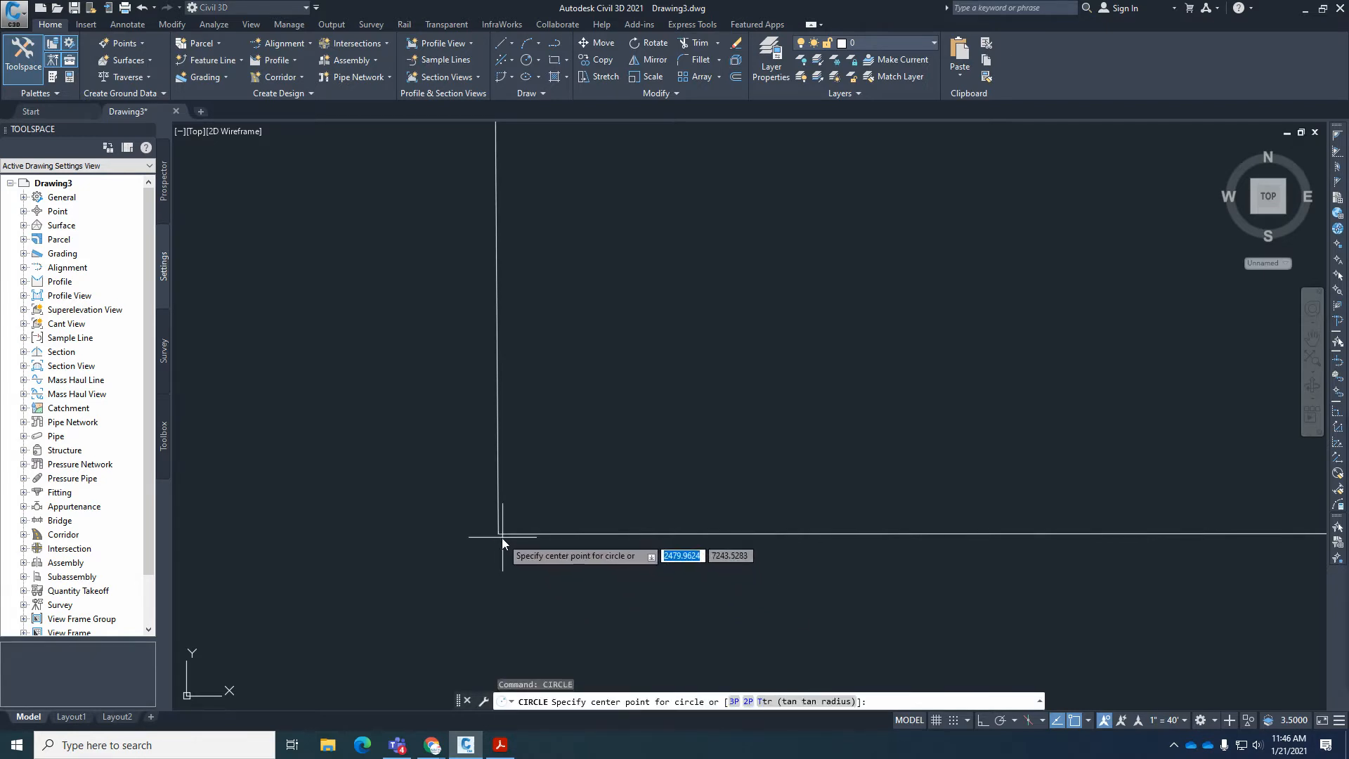
left_click(502, 537)
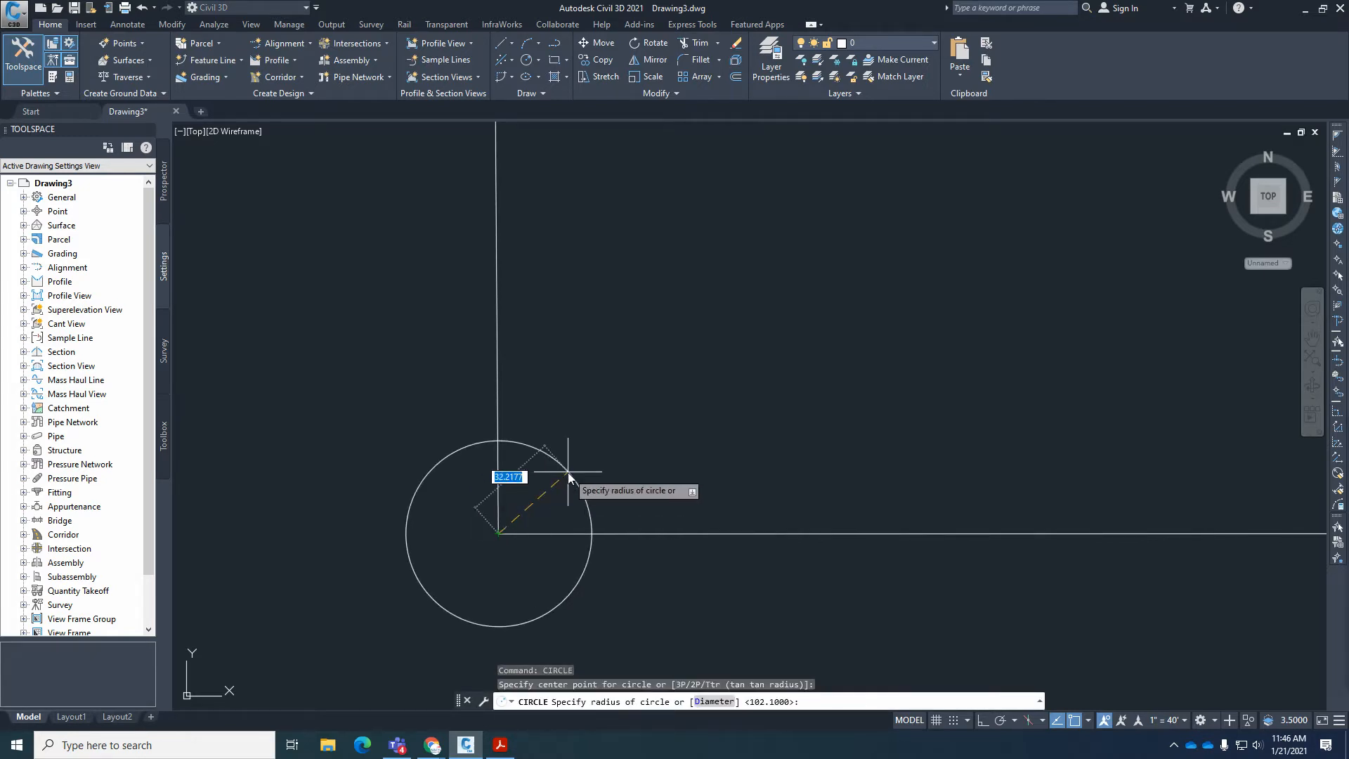
type("84.64")
left_click(501, 743)
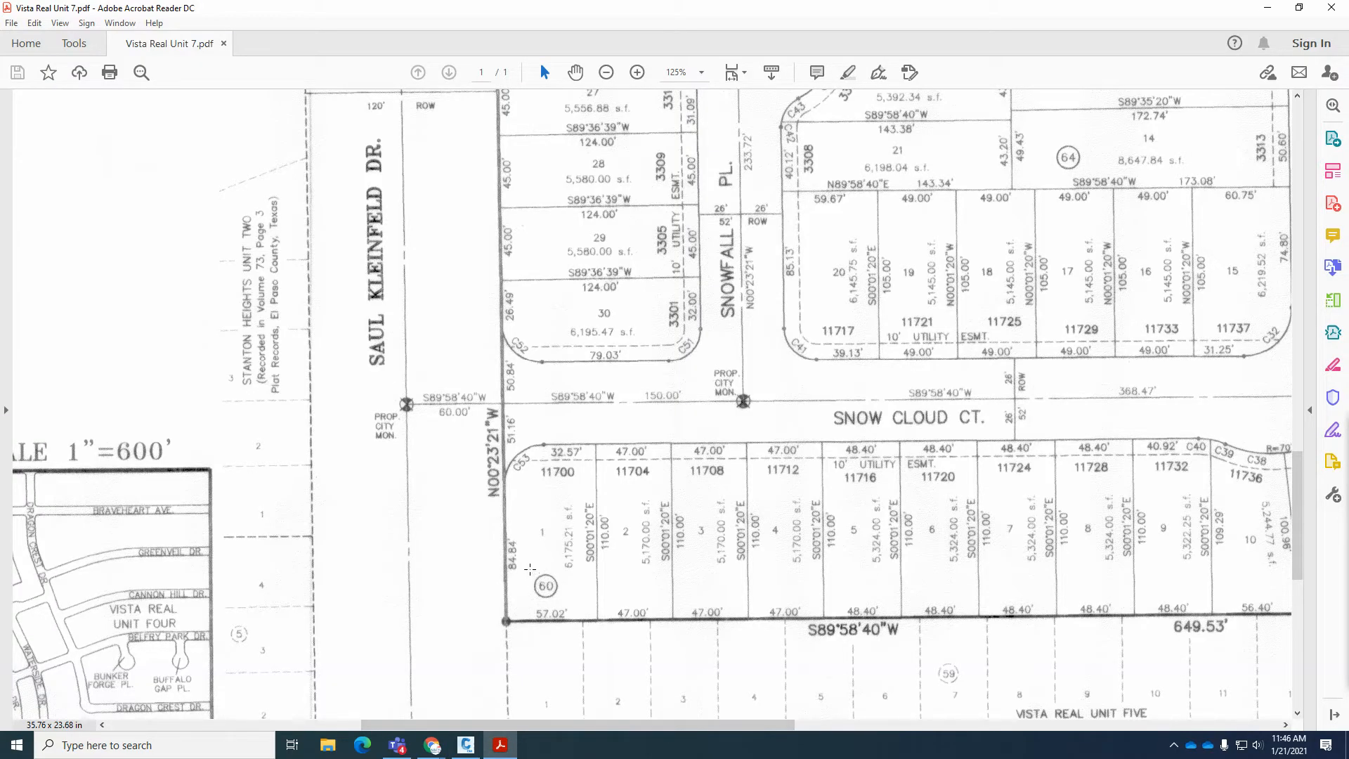
left_click(466, 744)
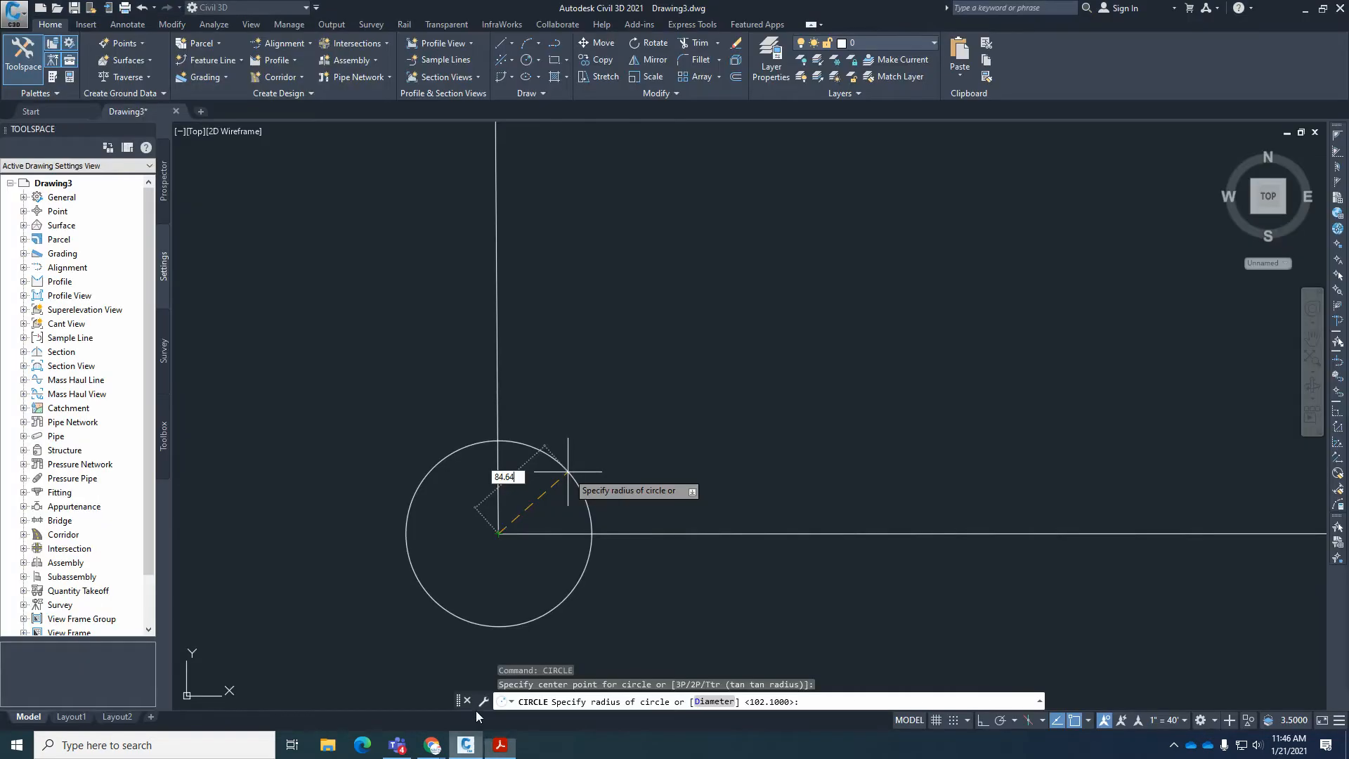
key("BackSpace")
key("BackSpace")
type("84")
key("Return")
Draw a circle of radius 51.16 centered where the first circle crosses the west boundary line north of the corner.
scroll(568, 472, "down", 2)
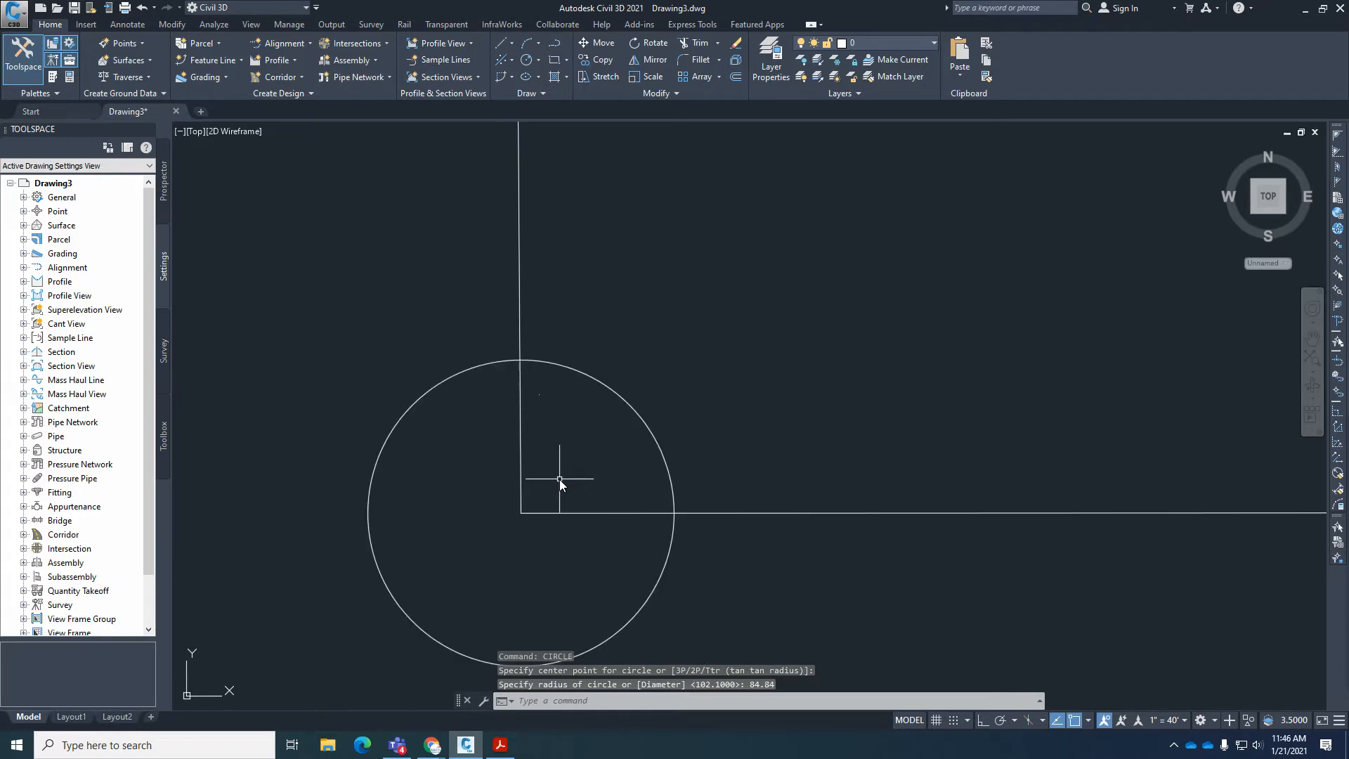
scroll(572, 352, "up", 4)
key("Return")
left_click(442, 380)
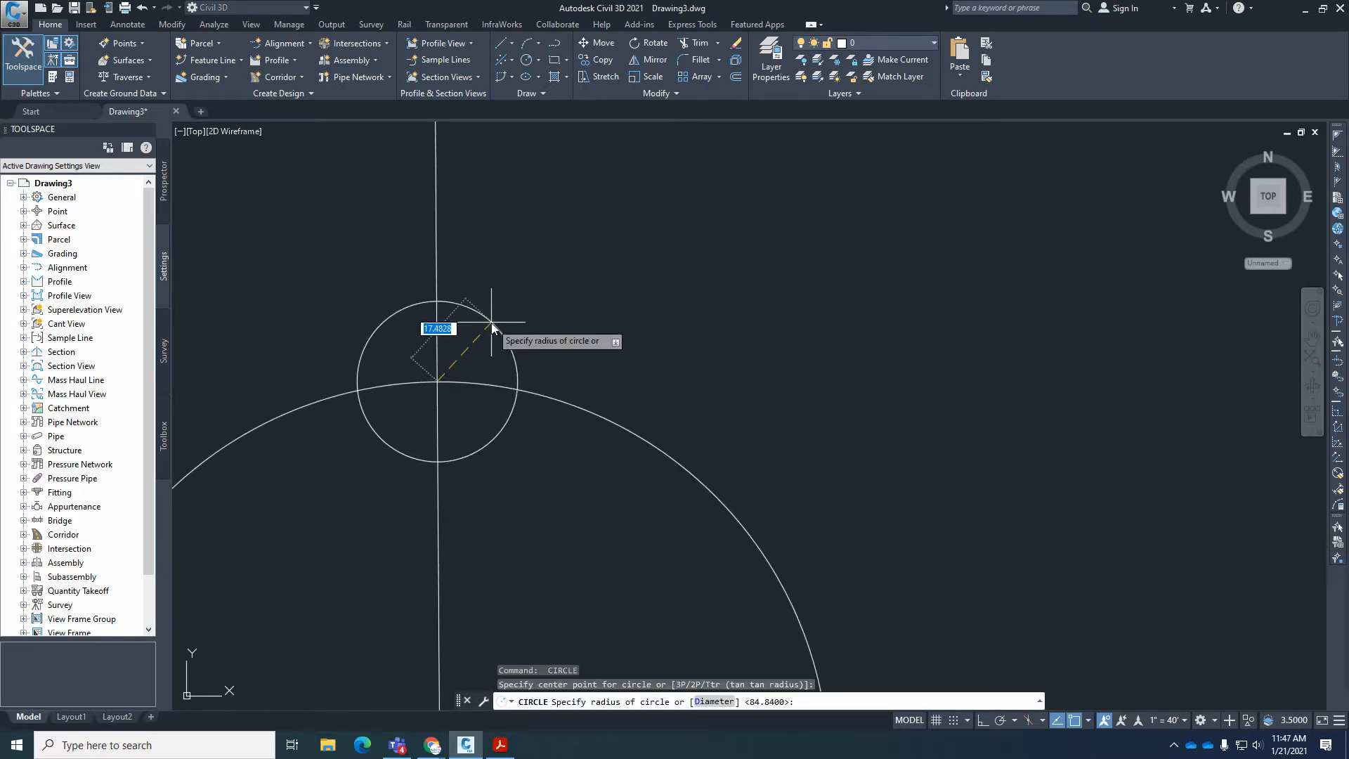
type("51.16")
key("Return")
scroll(491, 320, "up", 5)
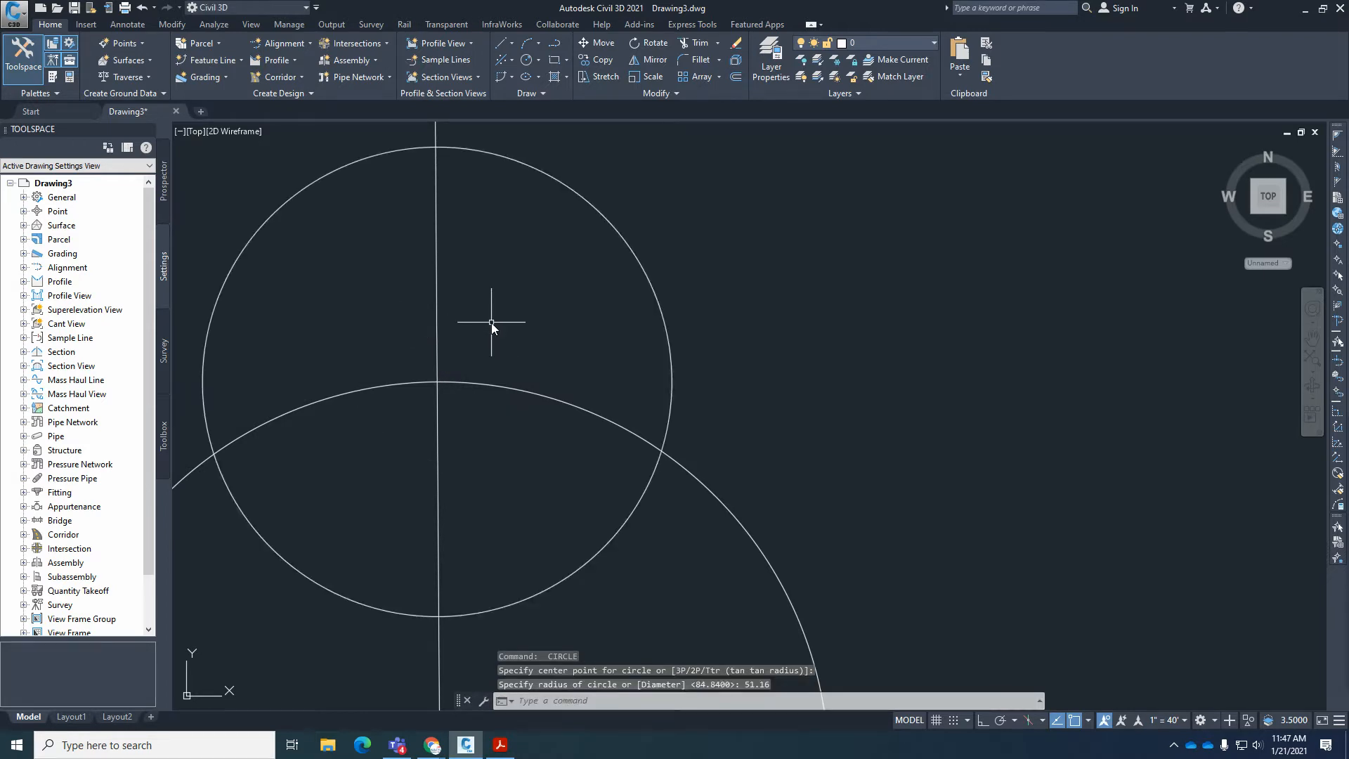
scroll(491, 318, "down", 3)
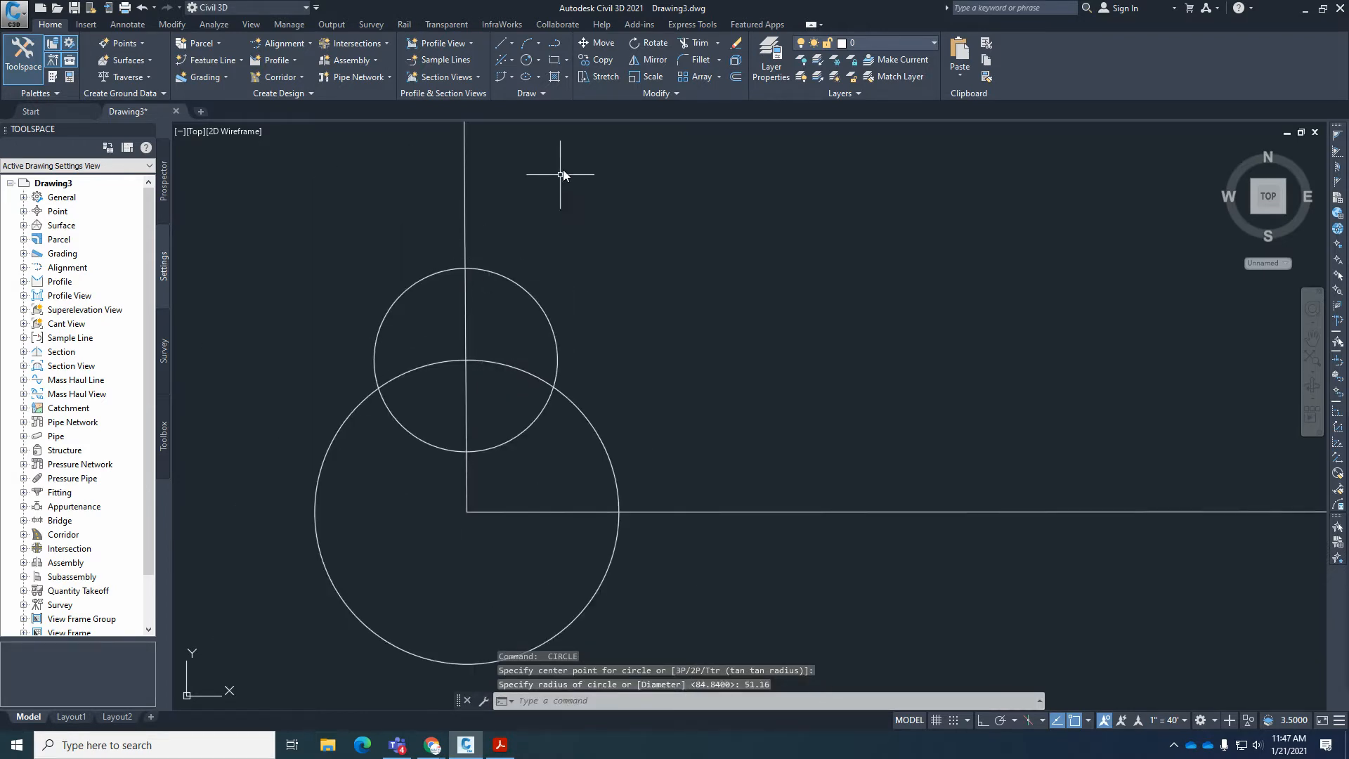
left_click(511, 45)
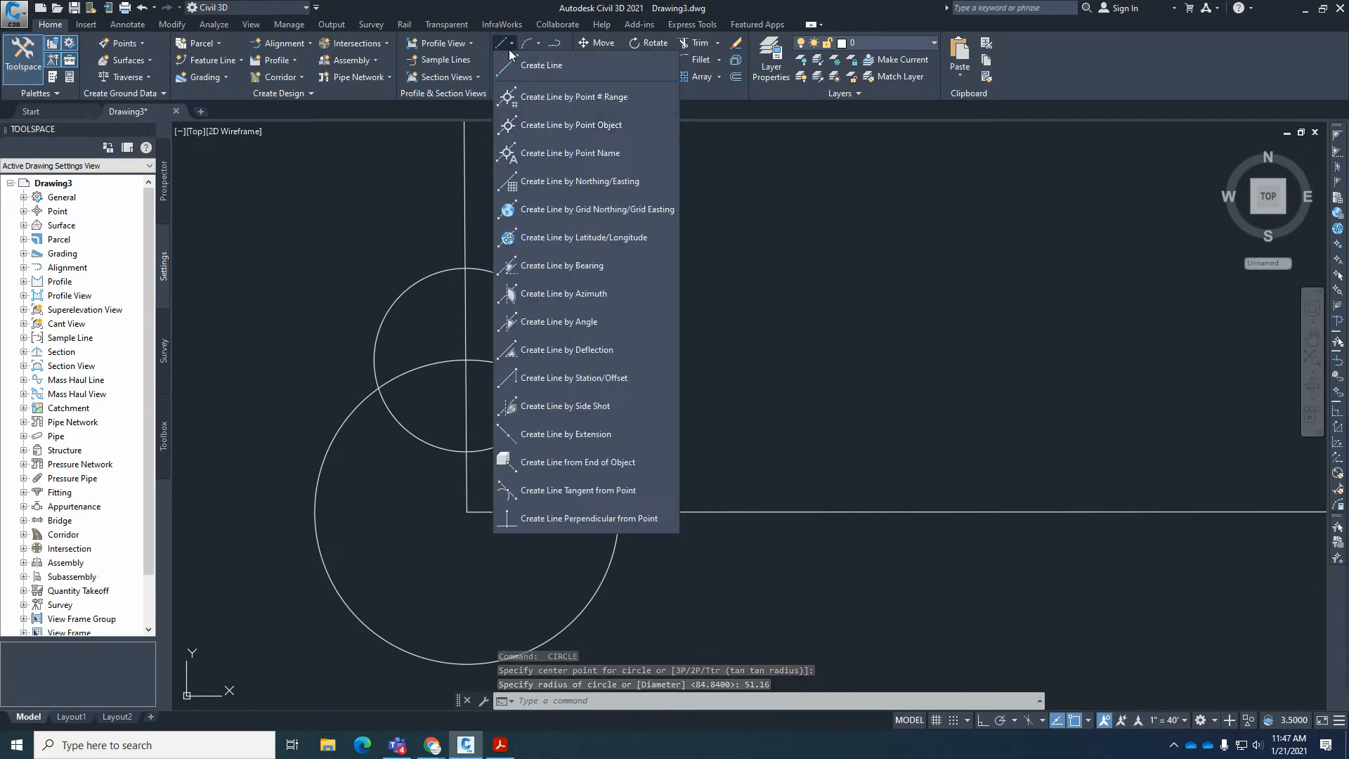
left_click(551, 271)
left_click(466, 268)
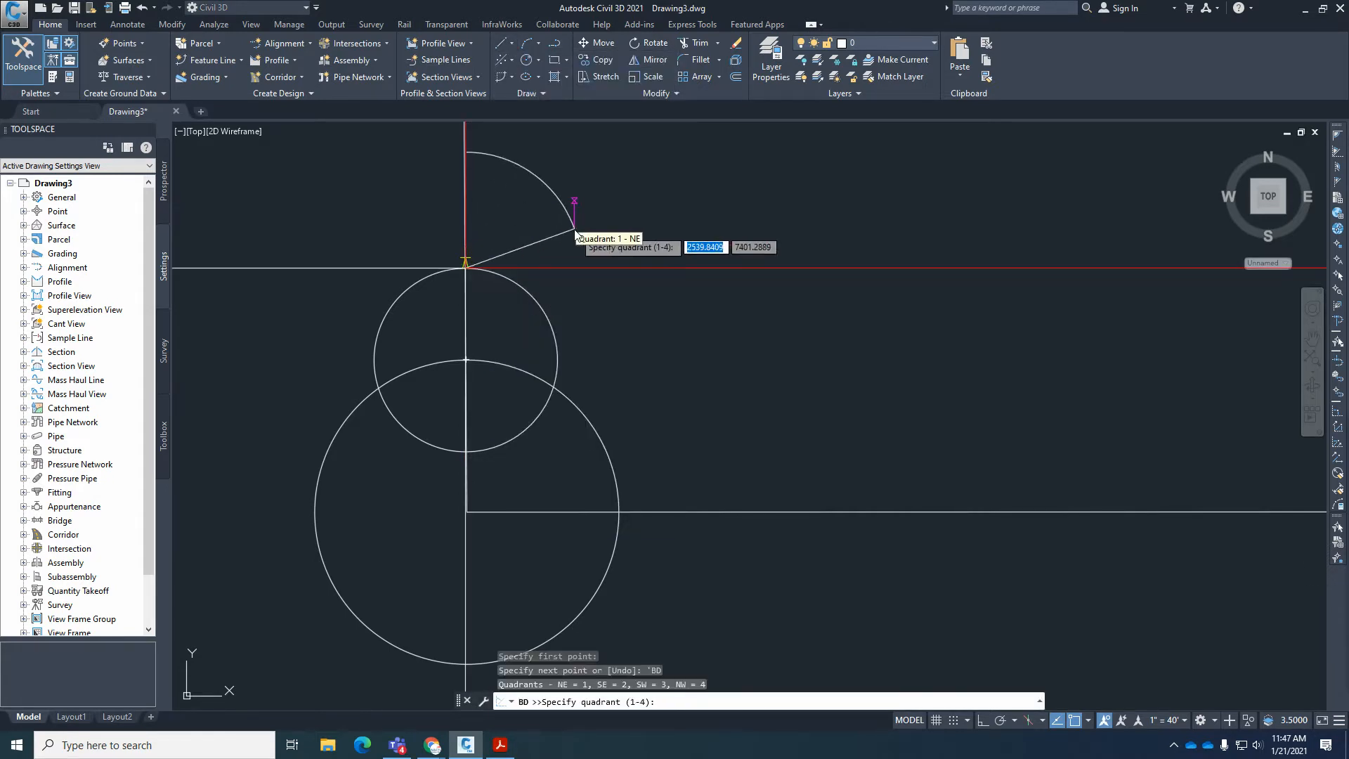
On the plat in Acrobat Reader, examine the bearings, distances and right-of-way widths along the Snow Cloud Ct. and Snowfall Pl. centerlines.
left_click(504, 746)
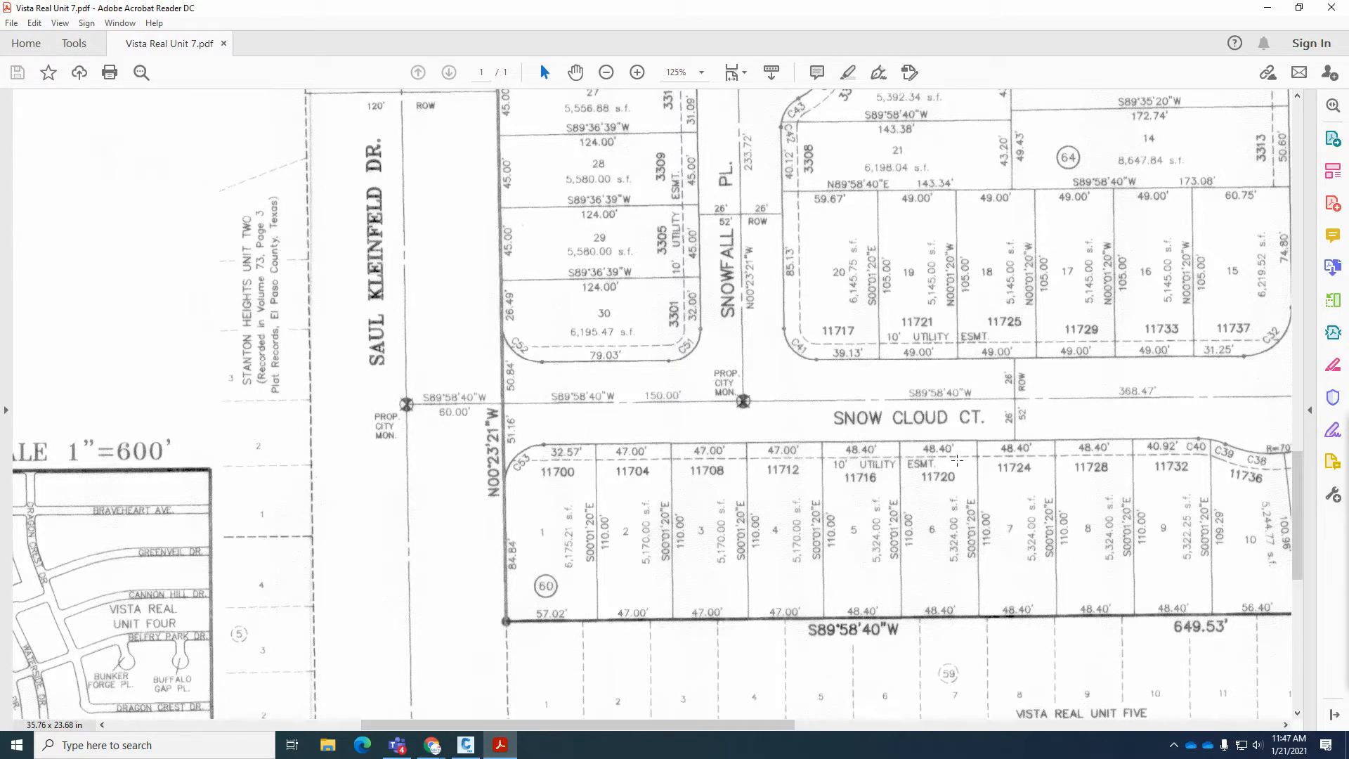
left_click_drag(539, 387, 697, 413)
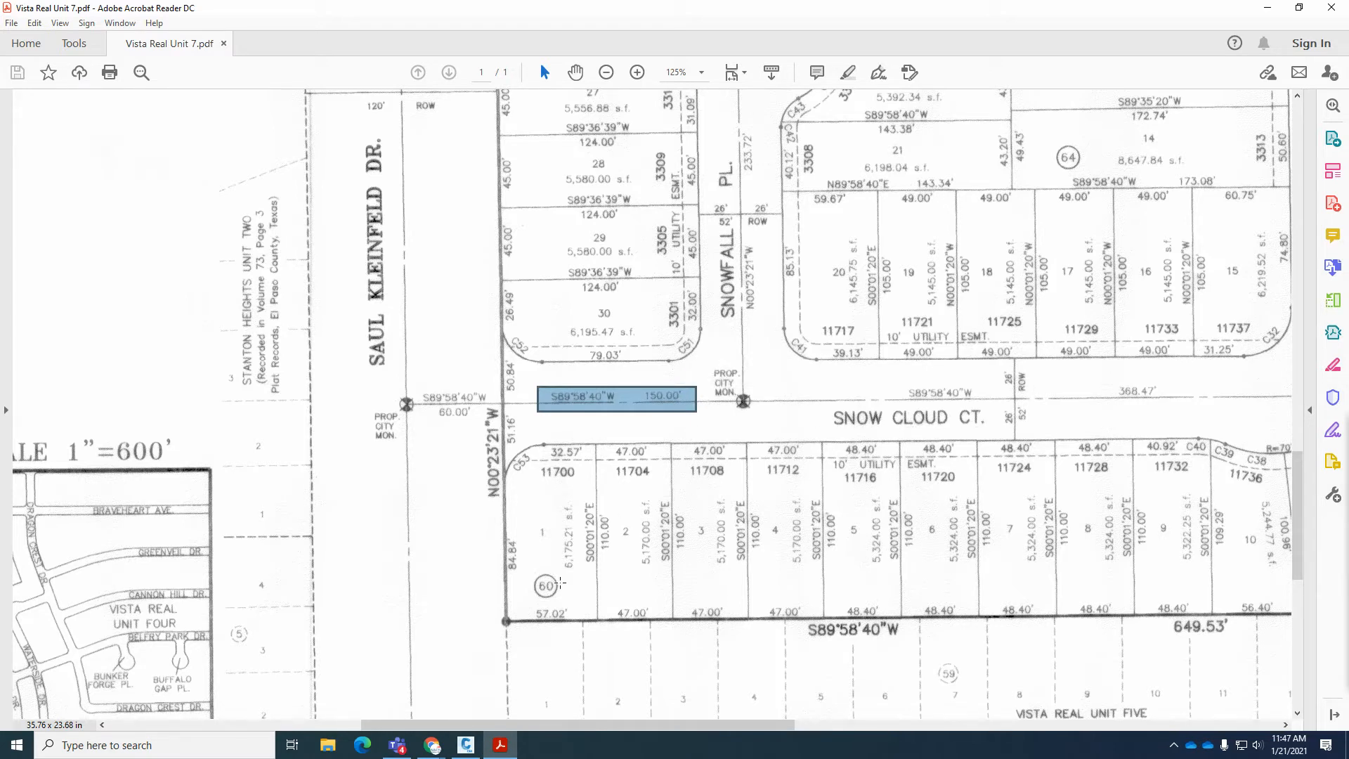
left_click_drag(899, 377, 1170, 415)
left_click_drag(760, 325, 730, 121)
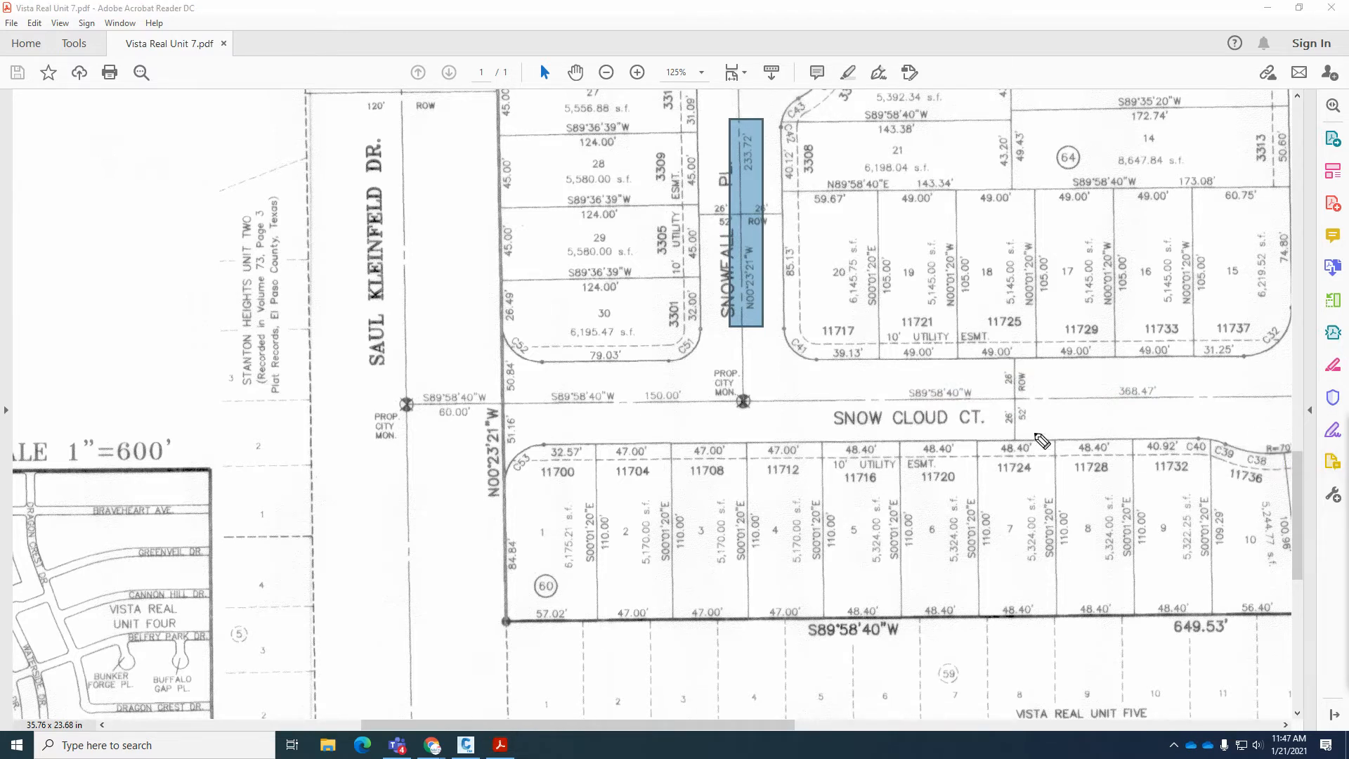
left_click_drag(869, 402, 1048, 400)
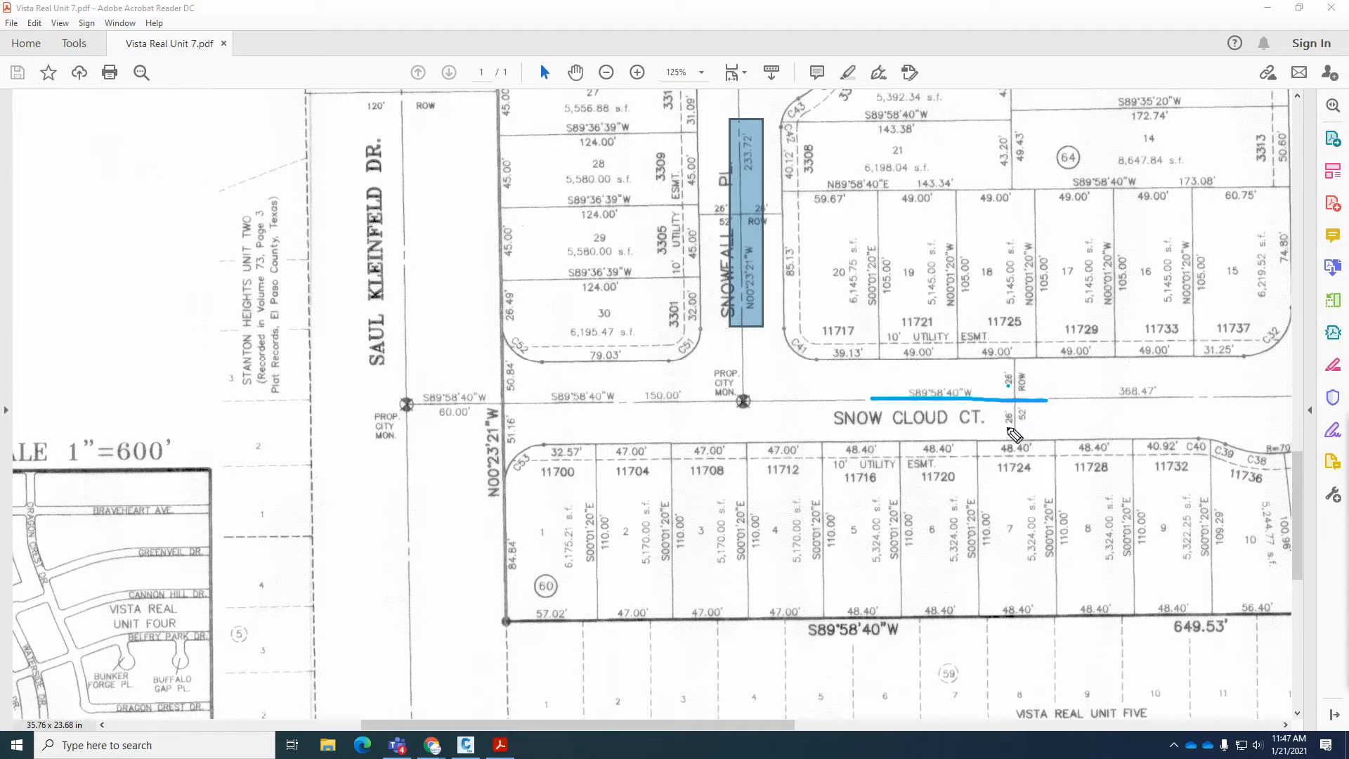
mouse_move(977, 400)
left_mouse_down()
mouse_move(975, 362)
mouse_move(982, 372)
mouse_move(943, 414)
mouse_move(944, 433)
mouse_move(953, 427)
left_mouse_up()
key("ctrl+z")
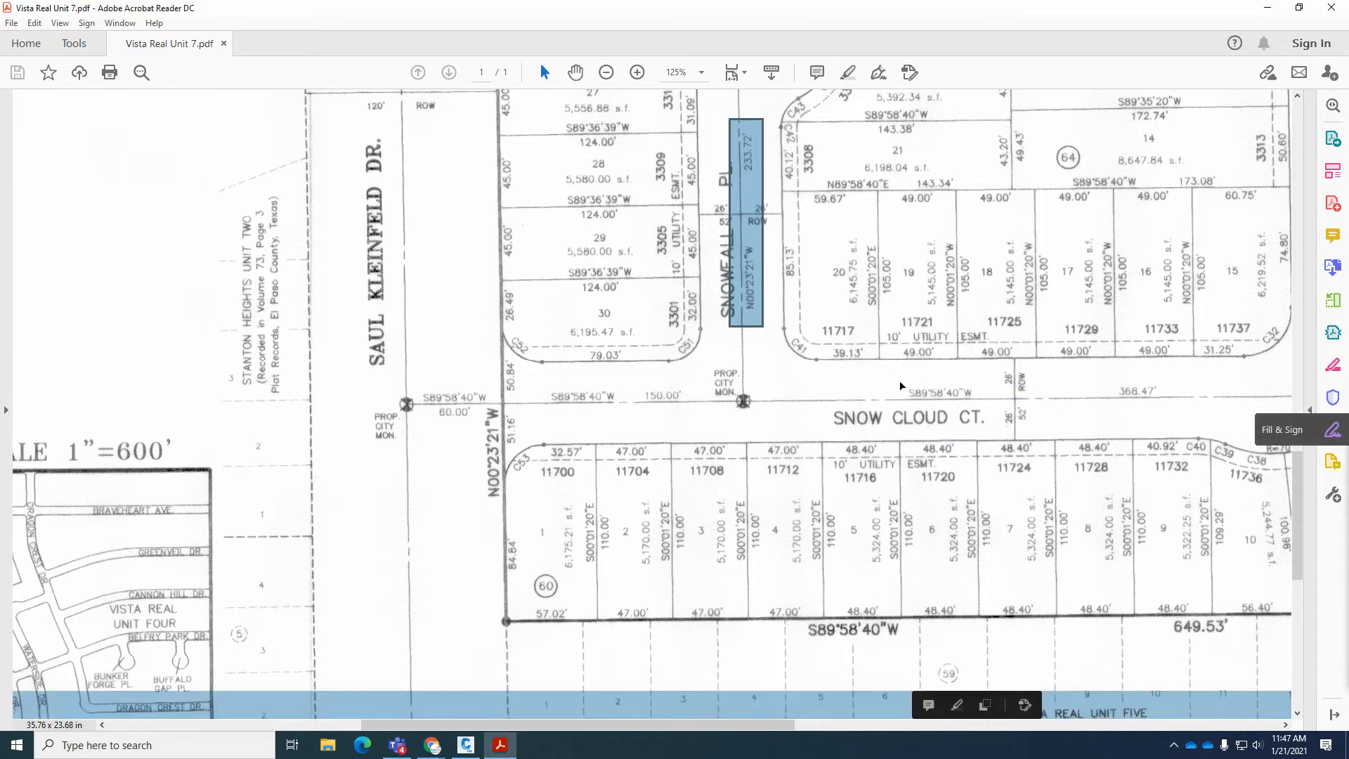
key("ctrl+z")
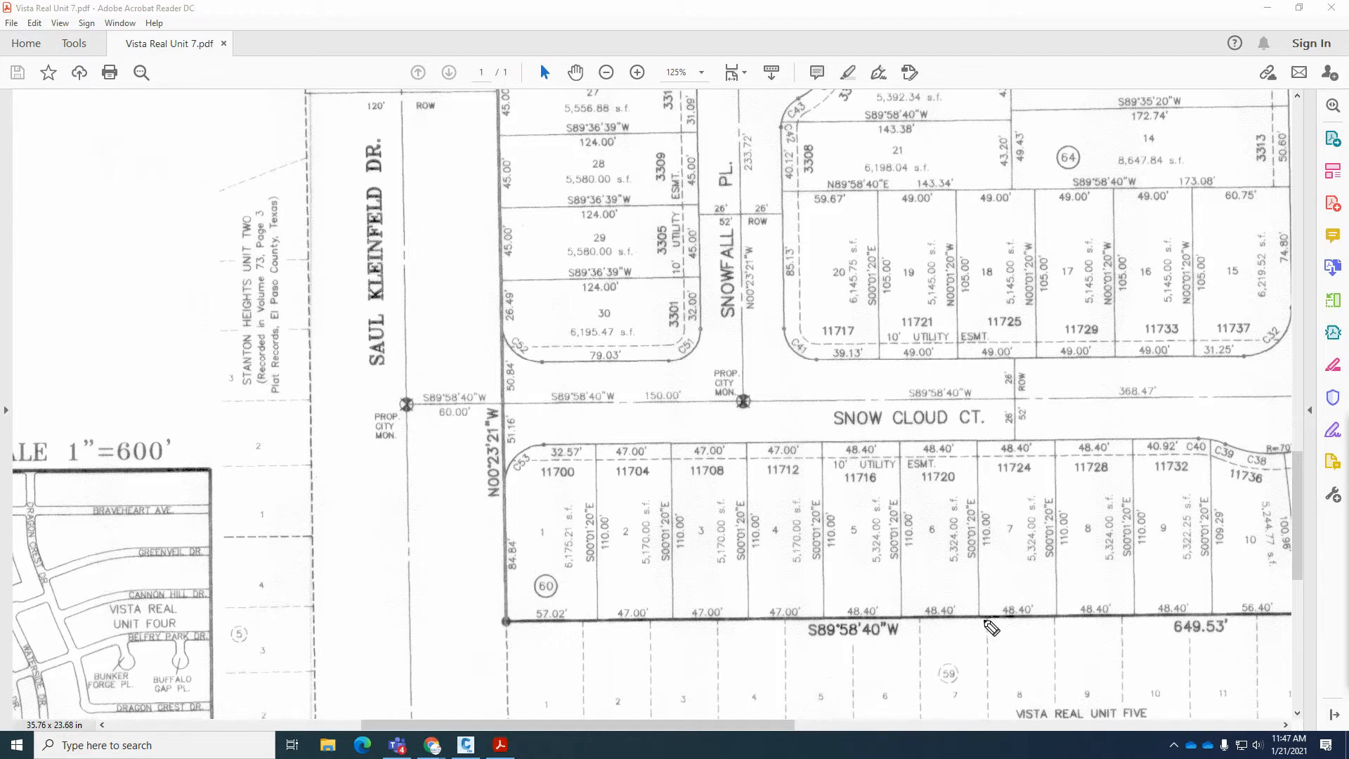
Compare the south boundary bearing with the Snow Cloud Ct. centerline bearings, and check the depths of the lots between them.
mouse_move(908, 620)
left_mouse_down()
mouse_move(834, 602)
mouse_move(785, 633)
mouse_move(853, 657)
mouse_move(913, 635)
mouse_move(908, 621)
left_mouse_up()
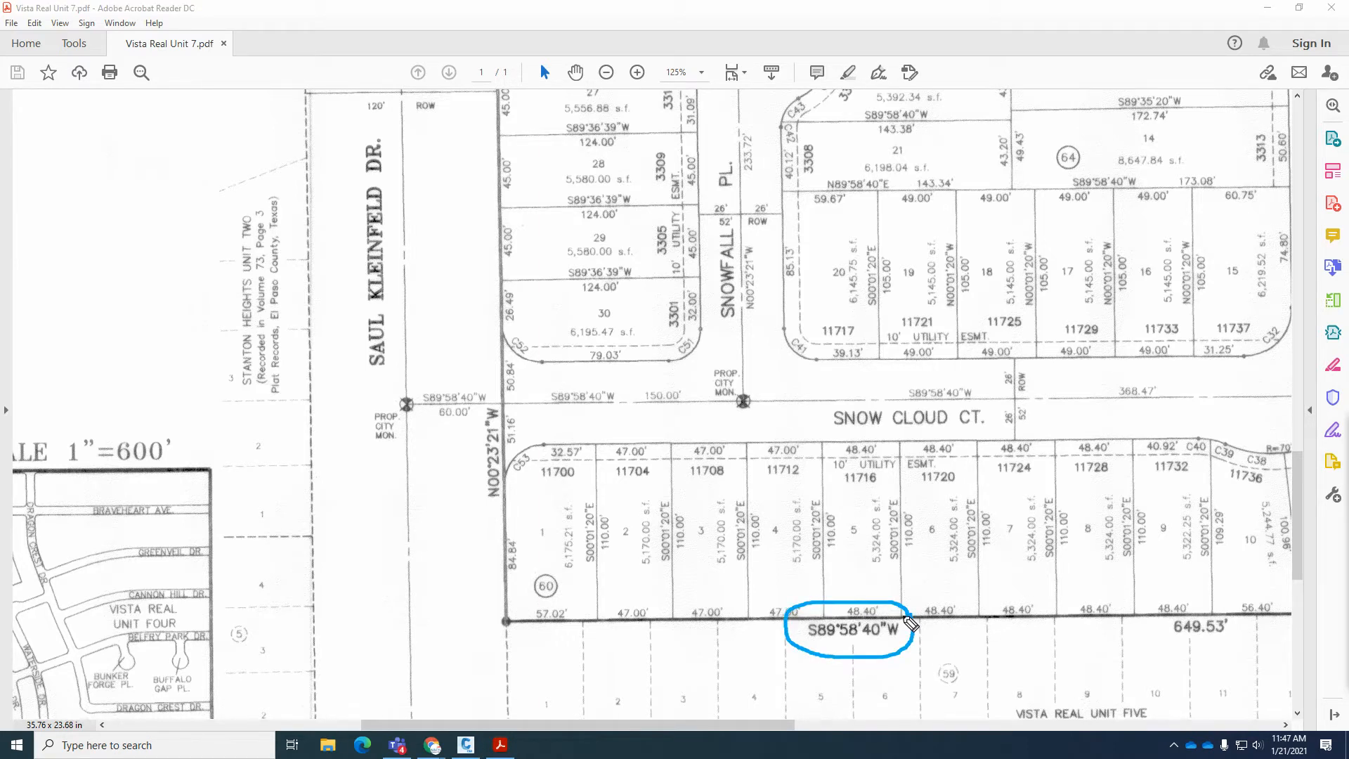
mouse_move(628, 388)
left_mouse_down()
mouse_move(575, 382)
mouse_move(537, 399)
mouse_move(580, 423)
mouse_move(626, 391)
left_mouse_up()
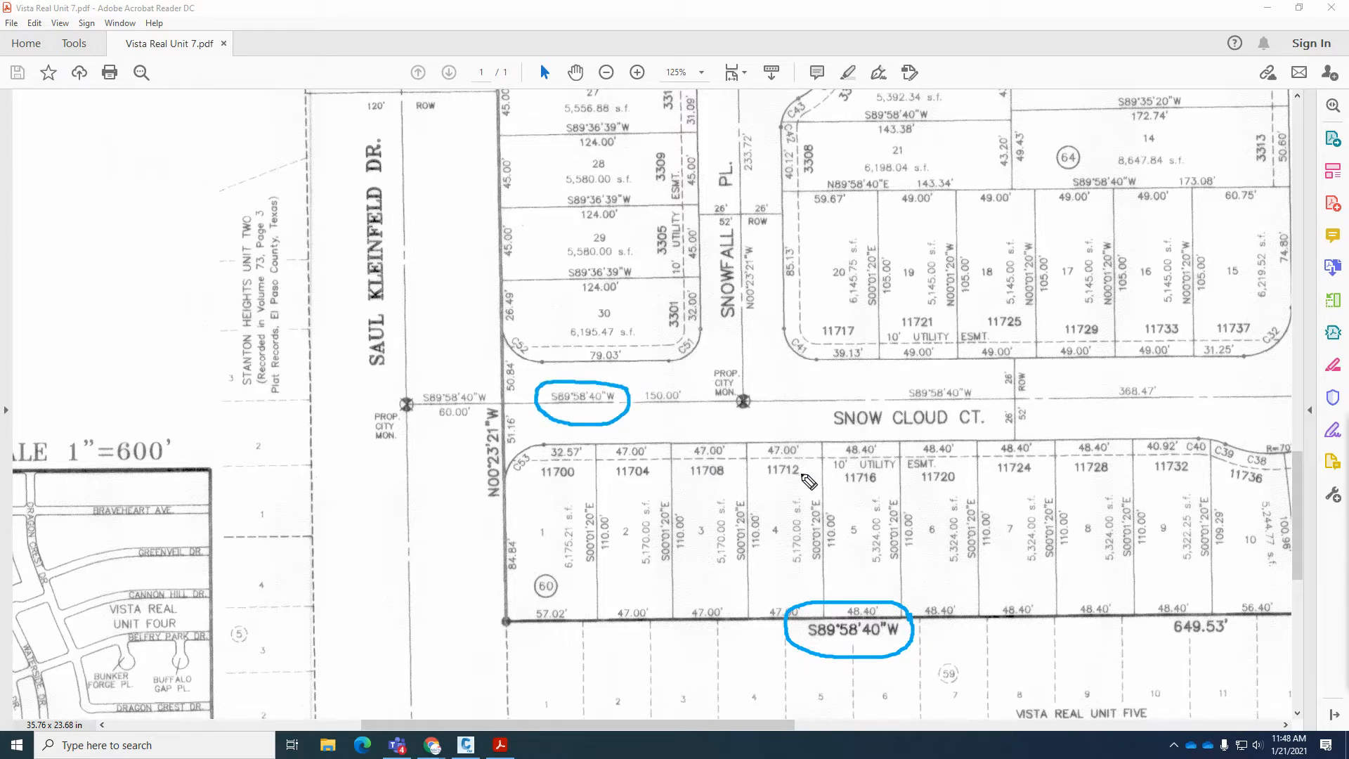
mouse_move(979, 386)
left_mouse_down()
mouse_move(948, 380)
mouse_move(893, 411)
mouse_move(979, 416)
mouse_move(976, 386)
left_mouse_up()
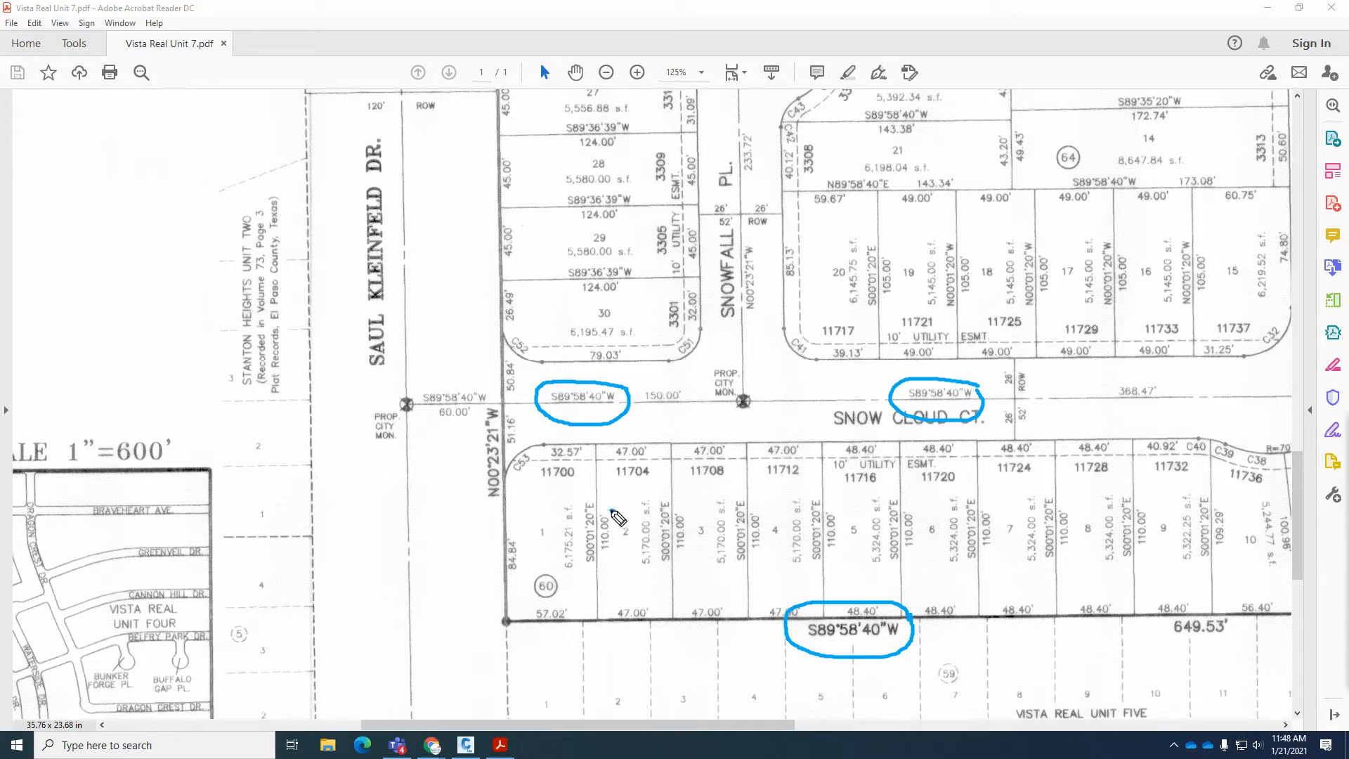
mouse_move(612, 511)
left_mouse_down()
mouse_move(590, 549)
mouse_move(611, 549)
mouse_move(614, 512)
mouse_move(668, 559)
mouse_move(689, 511)
left_mouse_up()
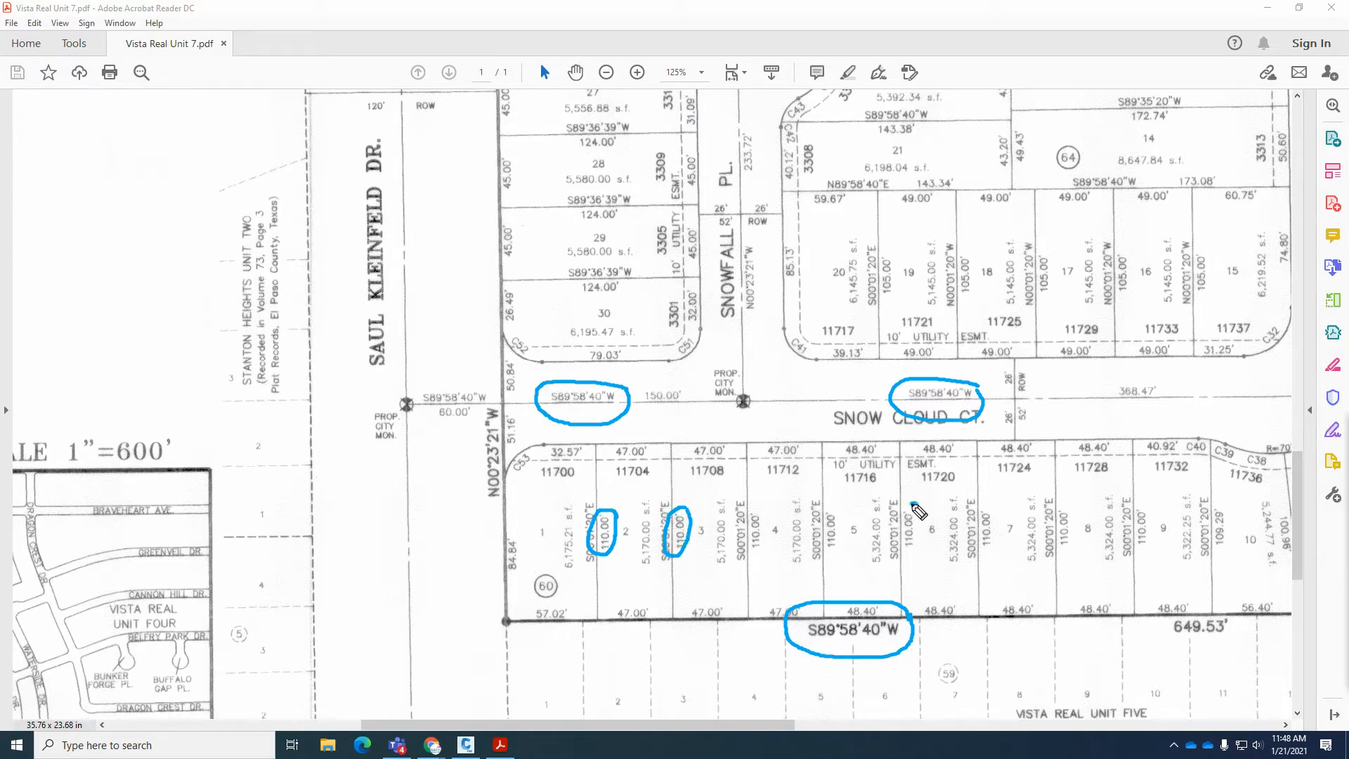
mouse_move(912, 504)
left_mouse_down()
mouse_move(918, 540)
mouse_move(915, 491)
left_mouse_up()
mouse_move(1067, 504)
left_mouse_down()
mouse_move(1069, 556)
mouse_move(1061, 507)
left_mouse_up()
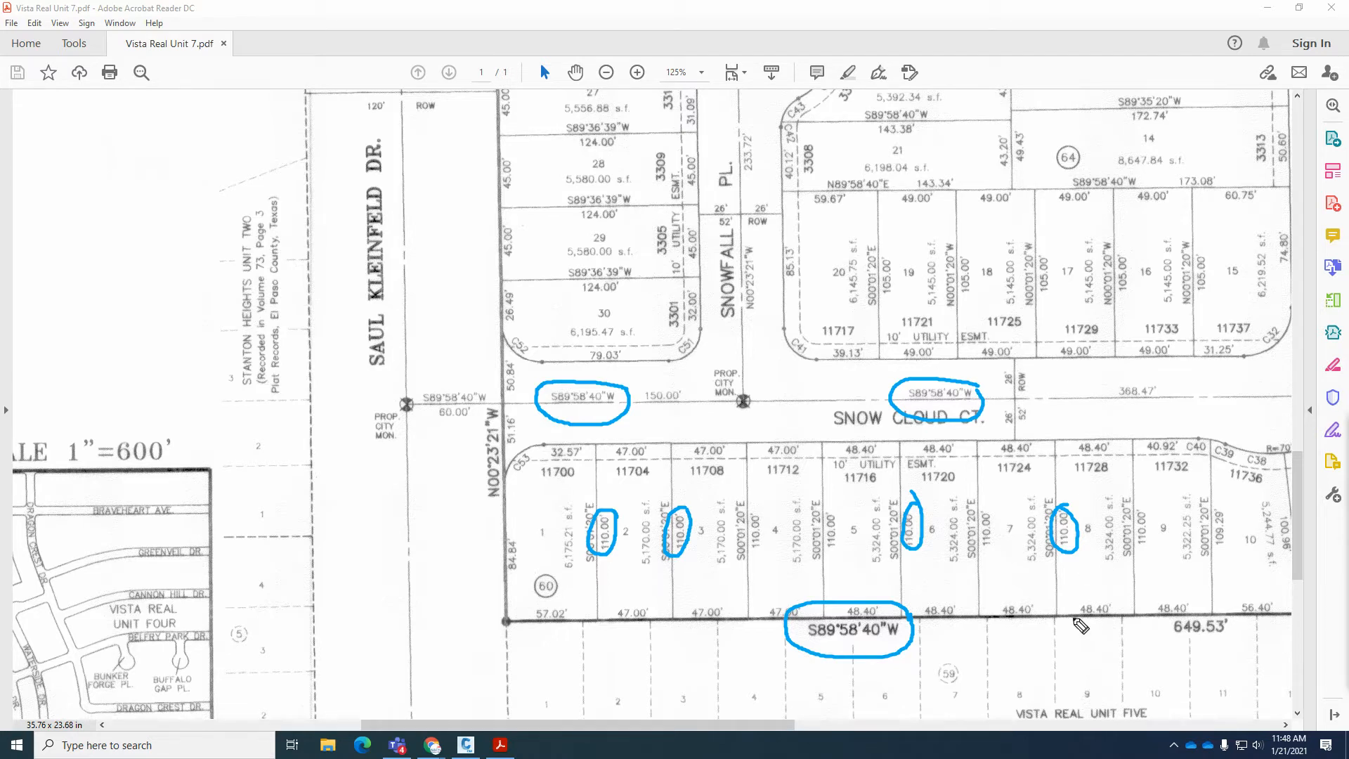
left_click_drag(1069, 526, 1101, 497)
key("Escape")
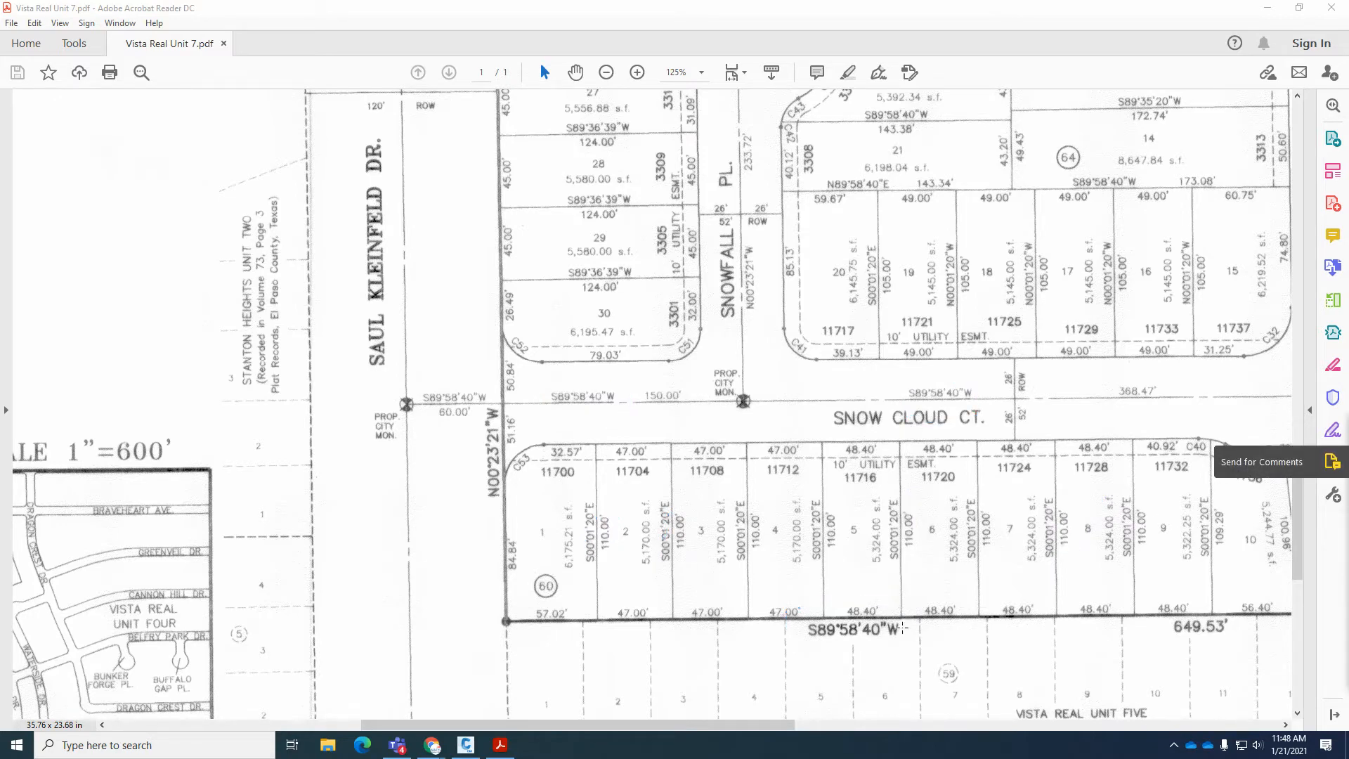
Return to Civil 3D, cancel the pending line by bearing and erase both construction circles at the southwest corner.
left_click(465, 744)
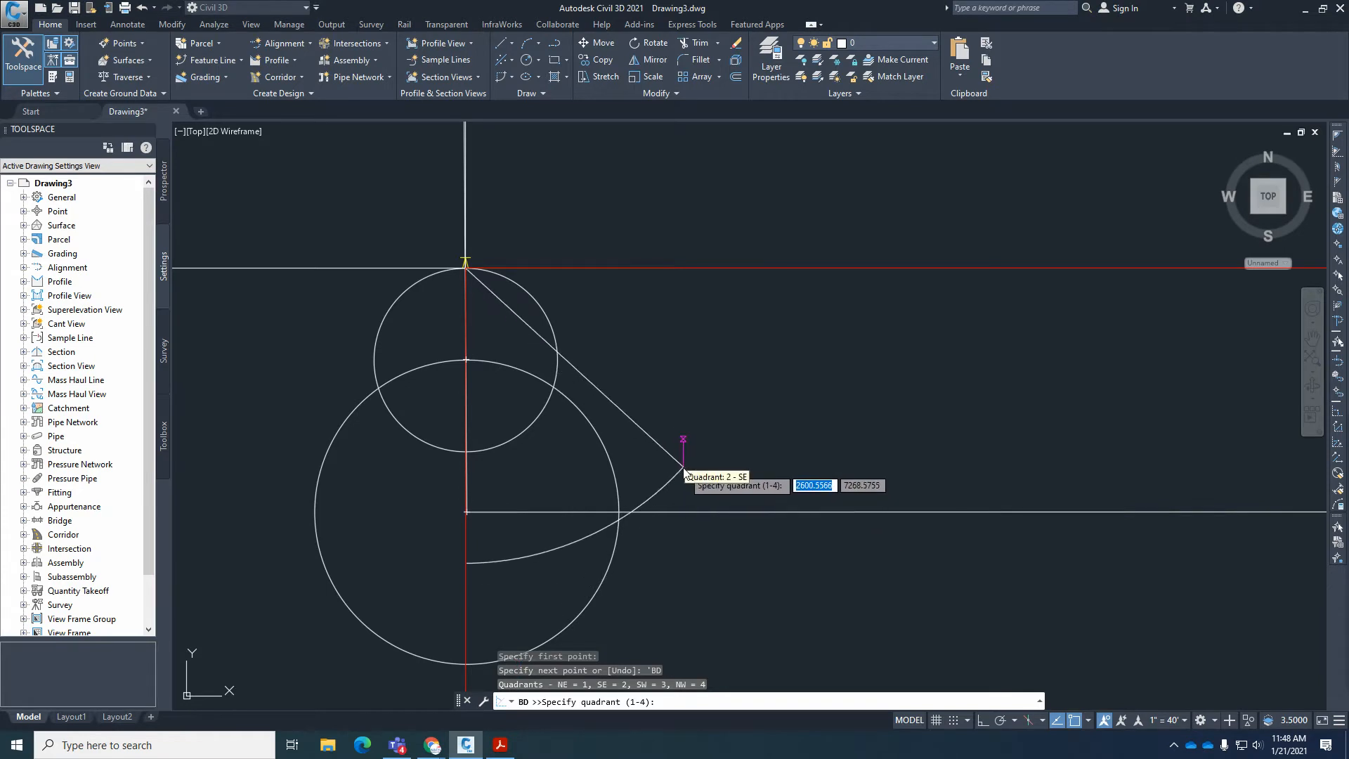
key("Escape")
scroll(670, 464, "down", 5)
left_click(632, 393)
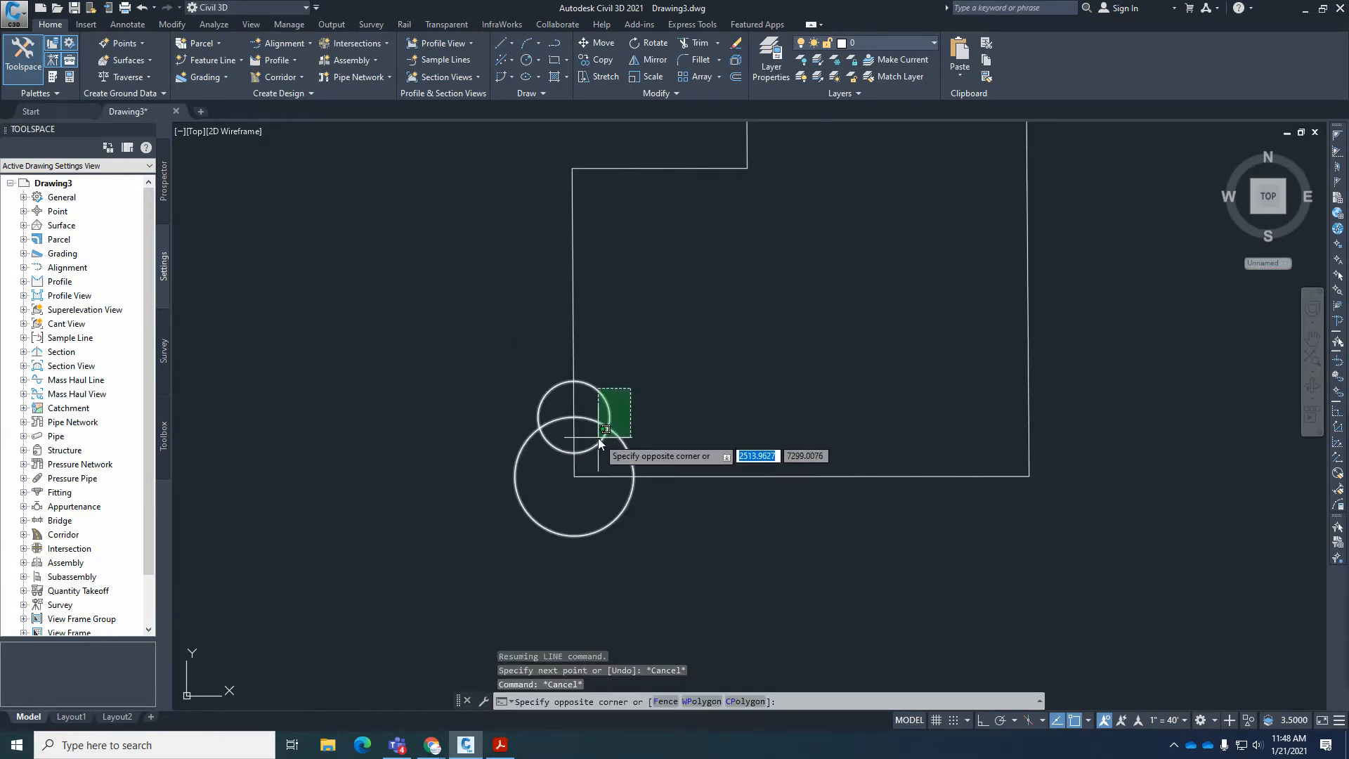
left_click(597, 435)
type("E")
key("Return")
scroll(642, 445, "up", 1)
type("O")
key("Return")
type("11")
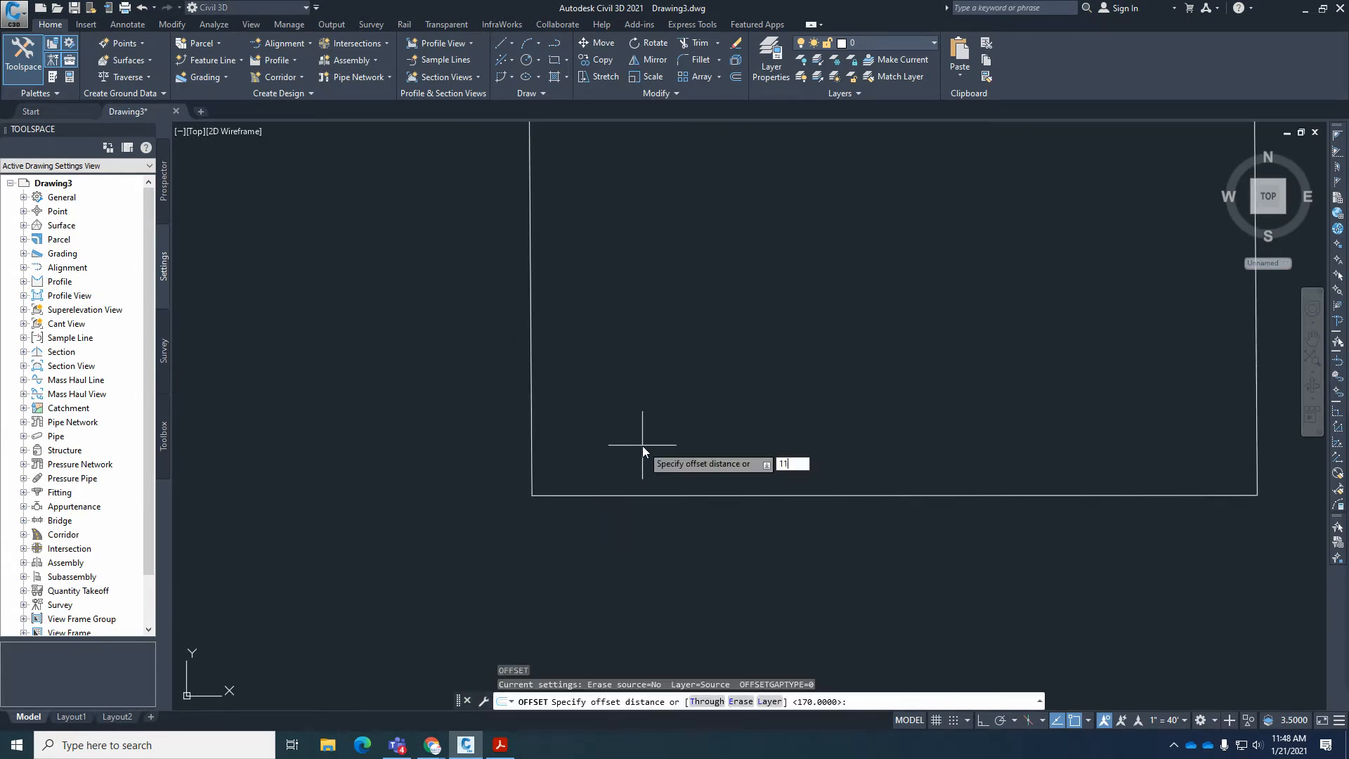
type("0")
key("Return")
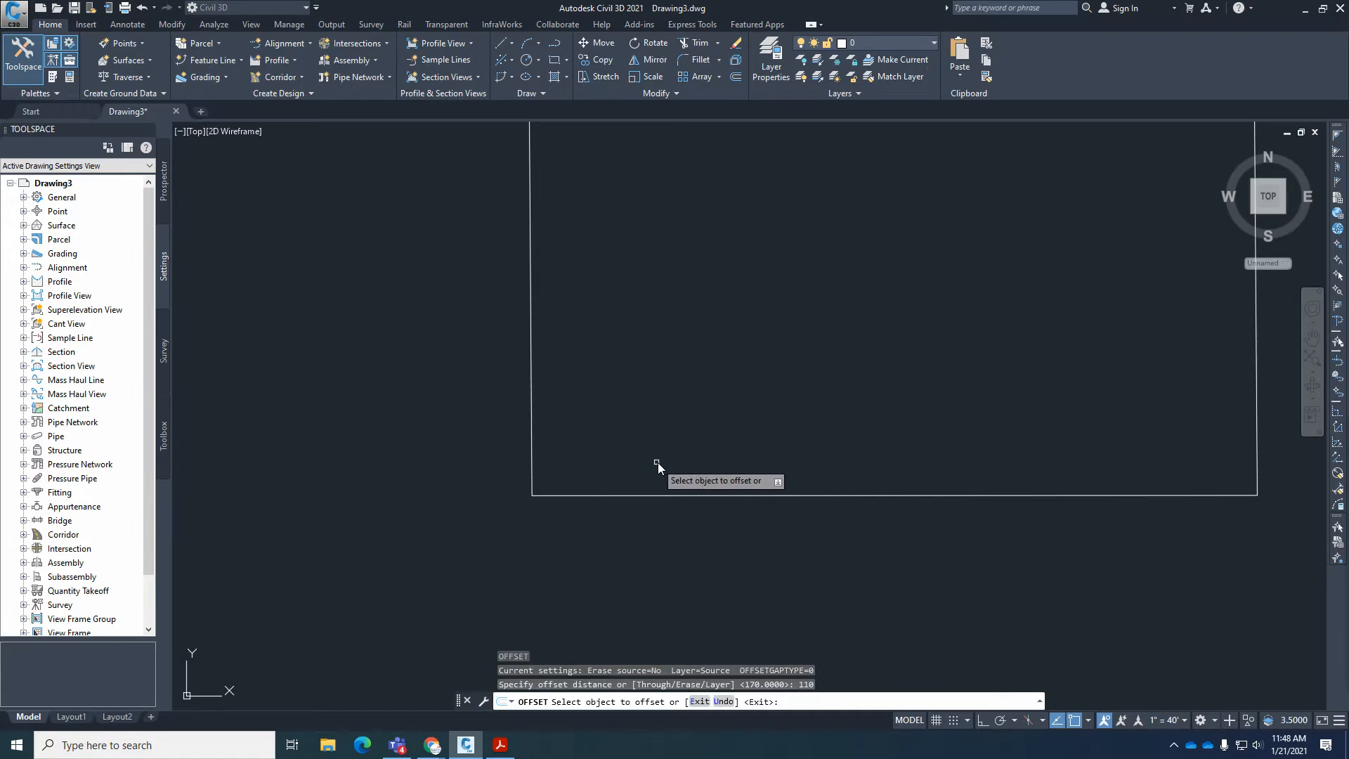
left_click(691, 493)
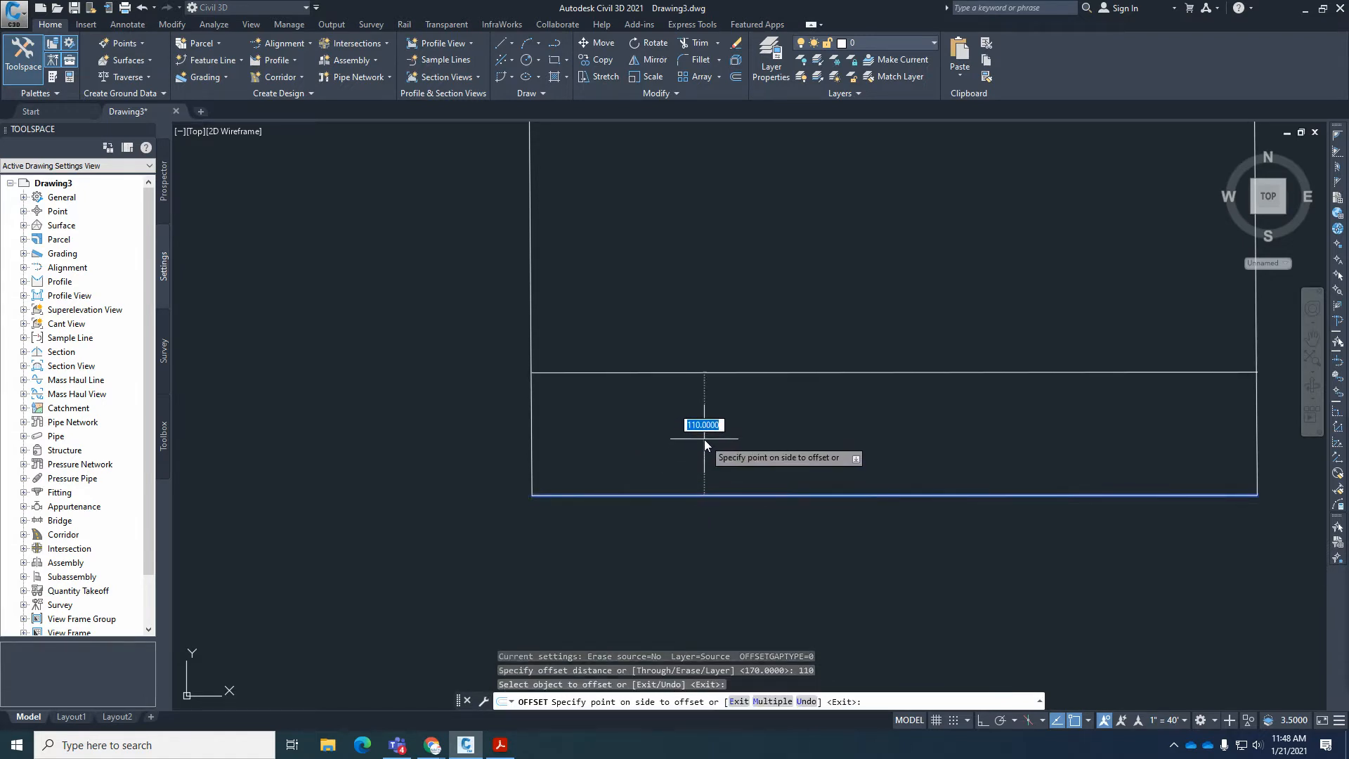
left_click(500, 744)
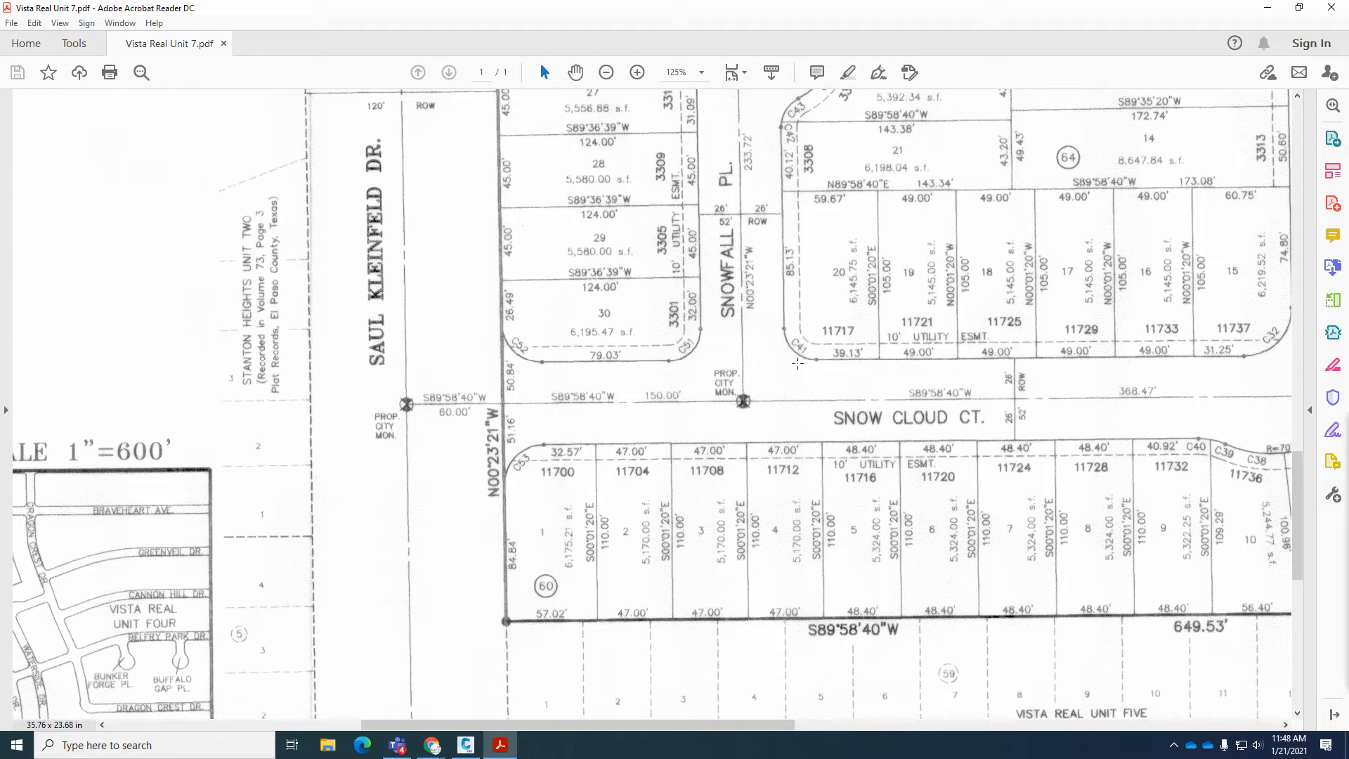
left_click(465, 745)
key("Escape")
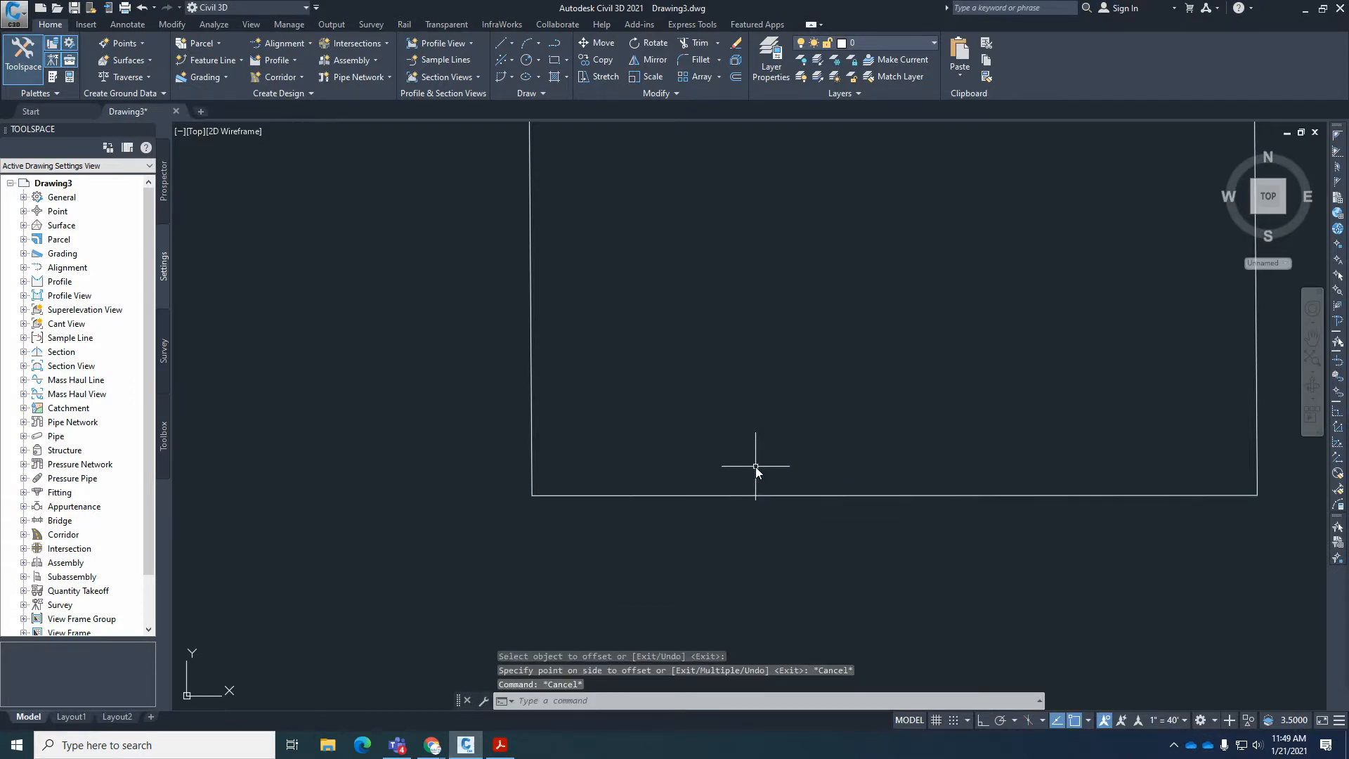
Offset the south boundary line 110 to the north, inside the parcel.
key("Return")
type("110")
key("Return")
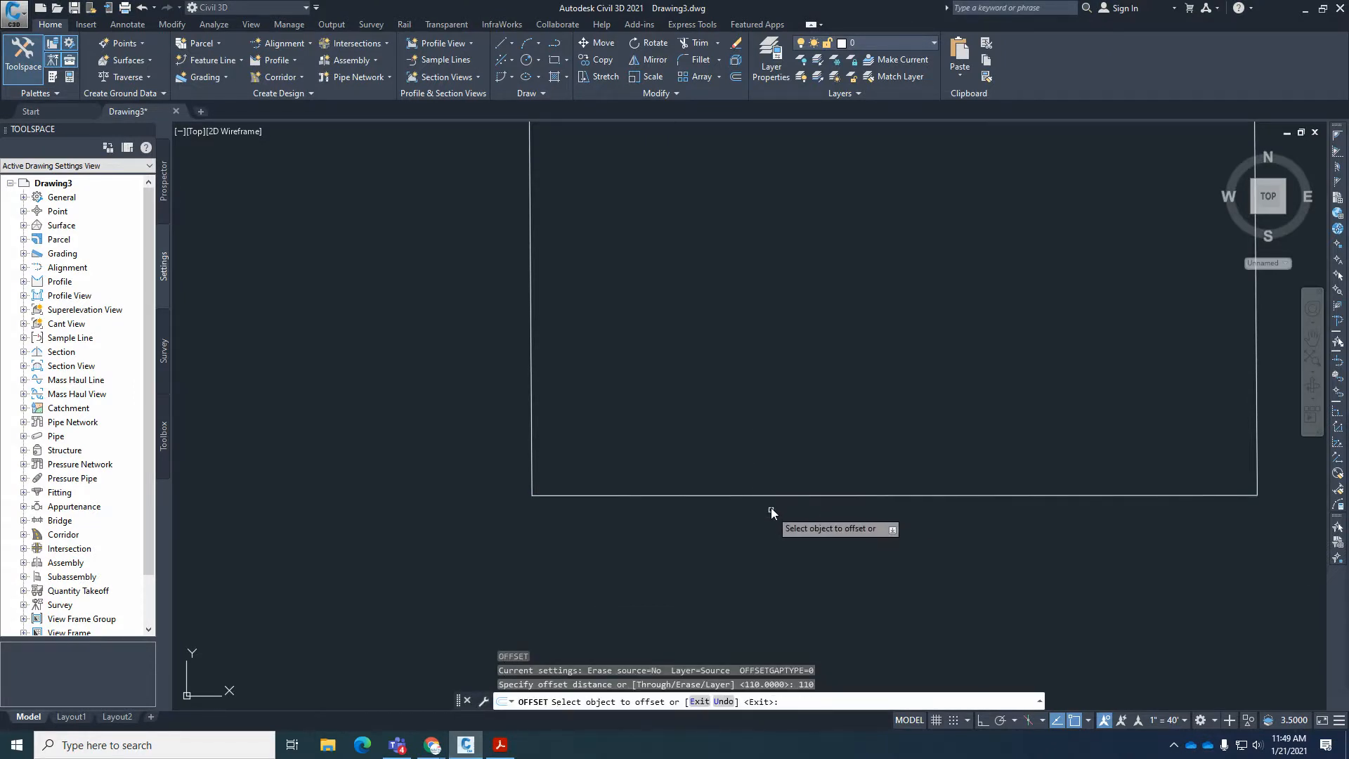
left_click(777, 495)
left_click(777, 457)
key("Return")
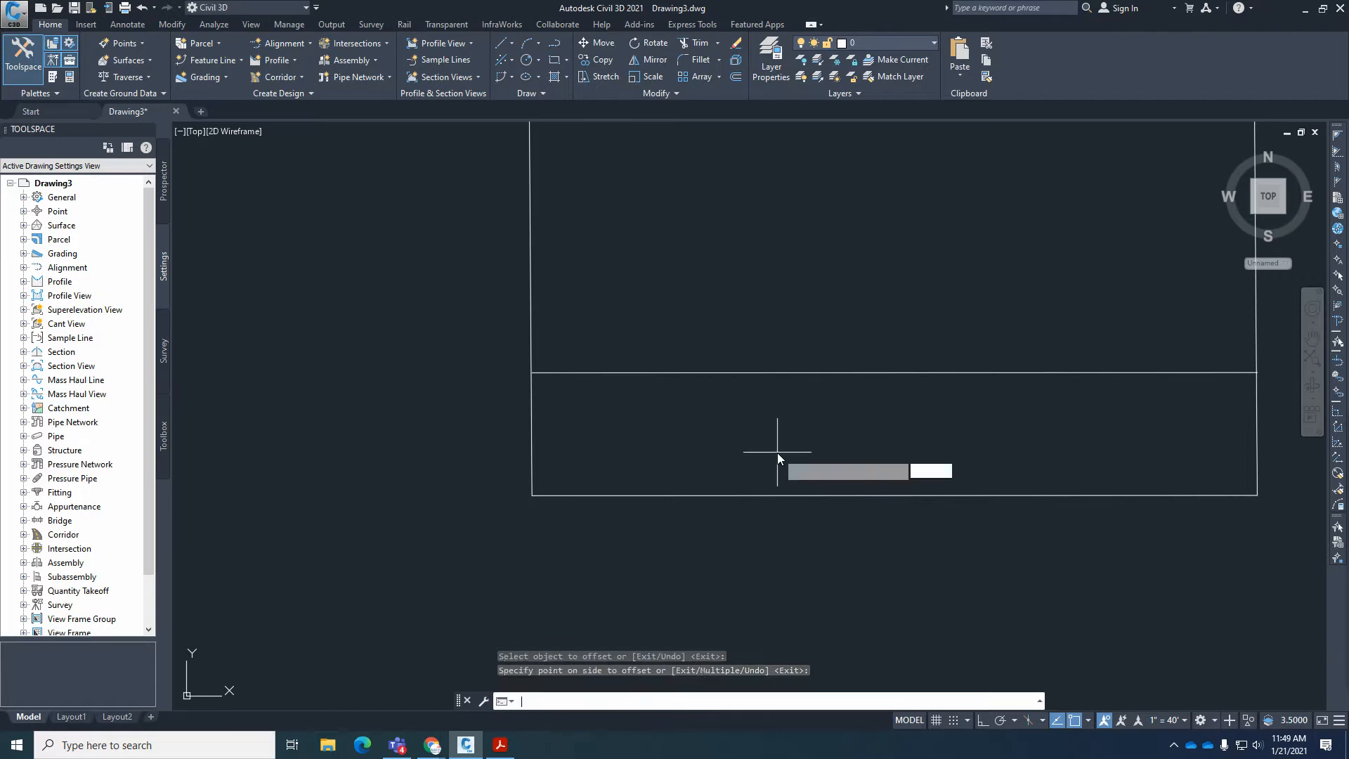
Offset the upper lot line 26 to the north to create the Snow Cloud Ct. centerline.
key("Return")
type("26")
key("Return")
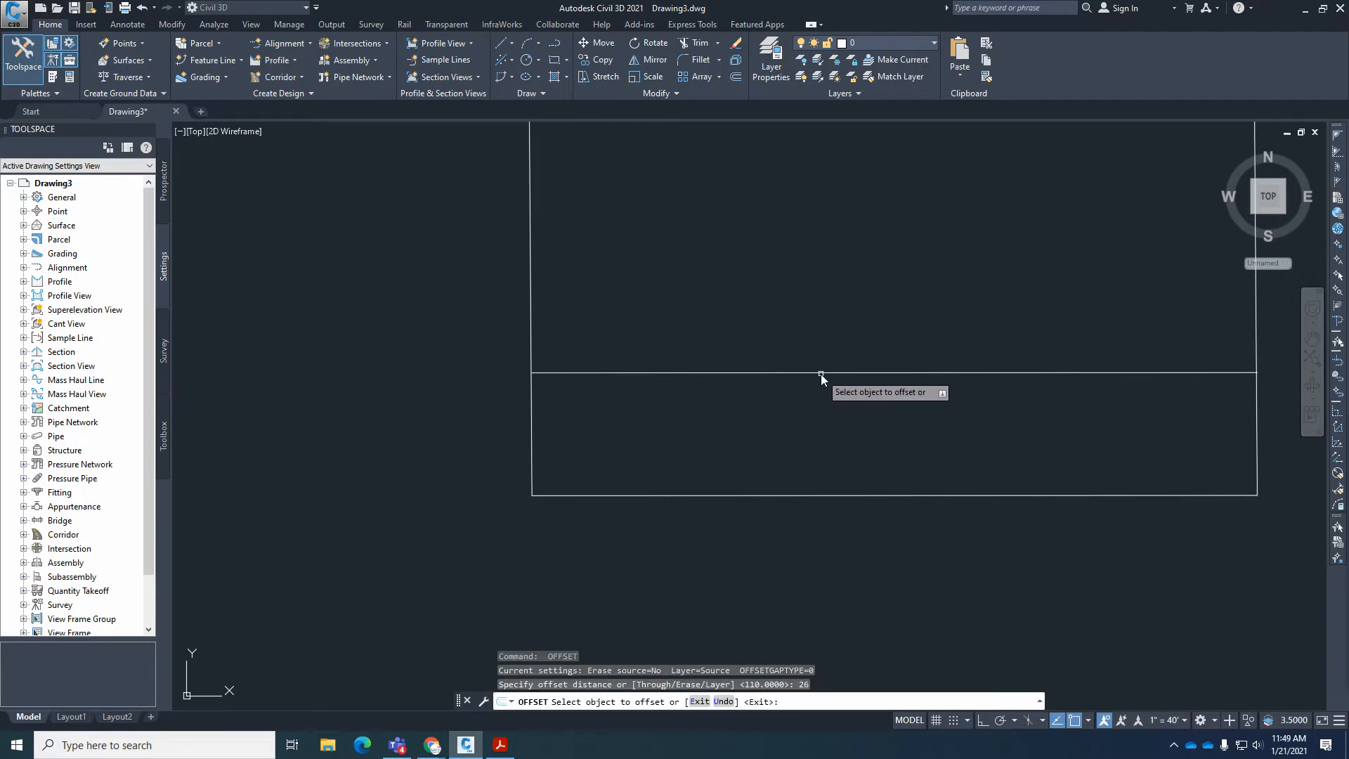
left_click(820, 373)
left_click(825, 323)
key("Return")
key("Return")
Offset the Snow Cloud Ct. centerline another 26 north to create the street's north right-of-way line.
key("Return")
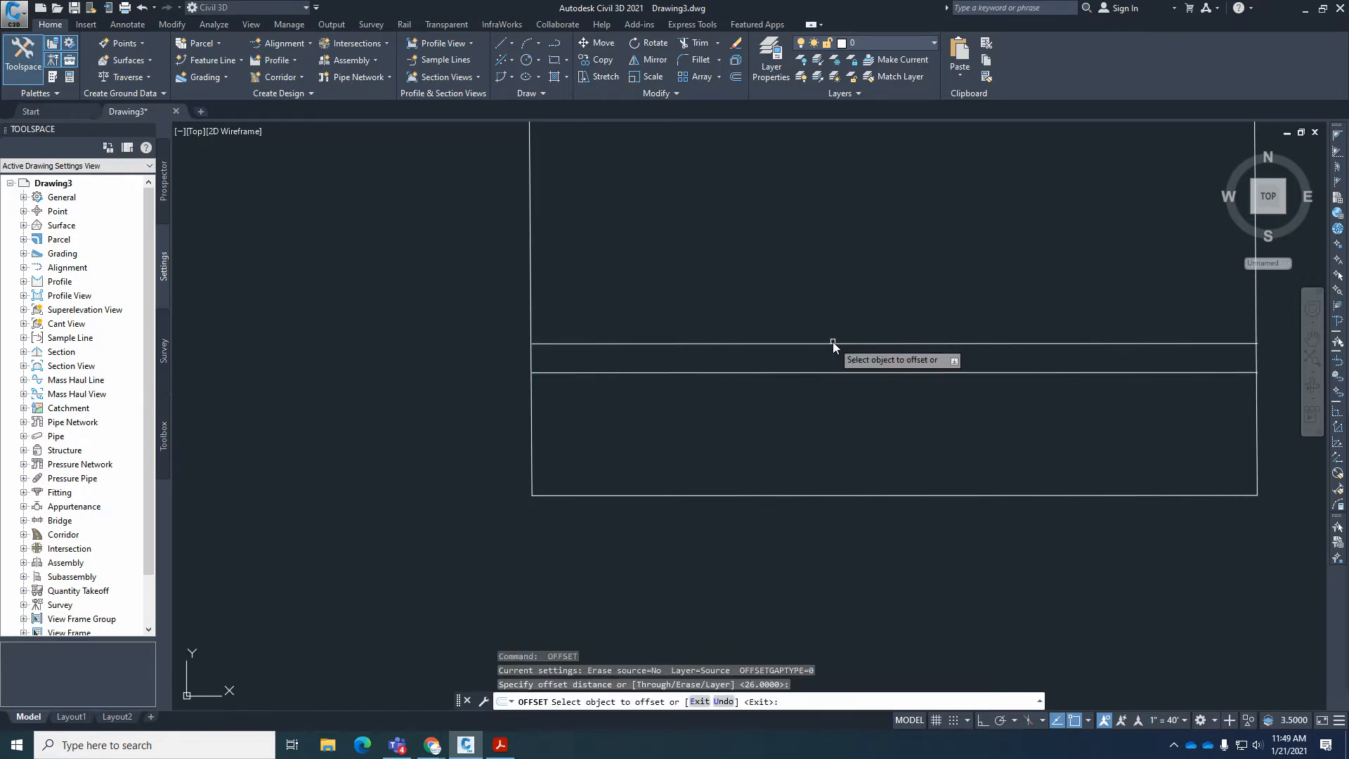
left_click(832, 343)
left_click(833, 319)
key("Return")
scroll(735, 497, "down", 5)
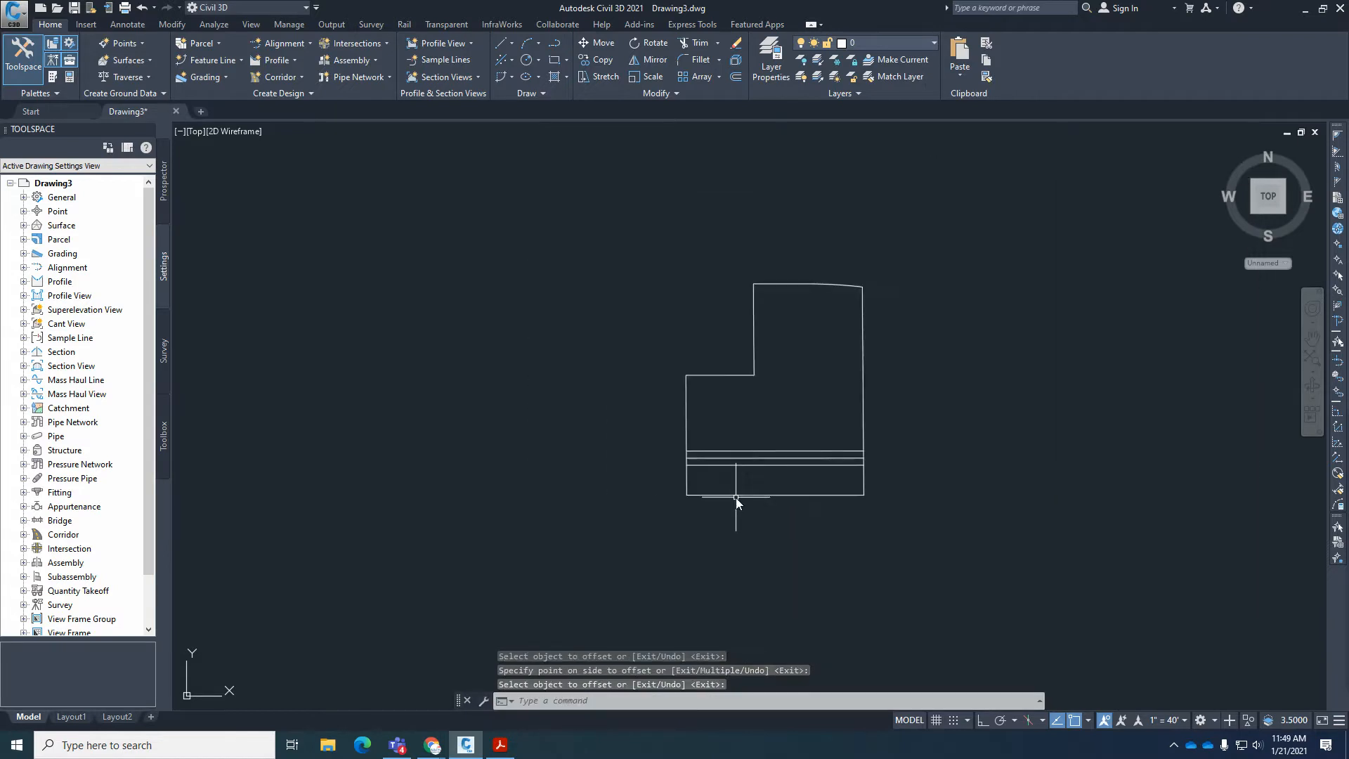
Move all the outer parcel boundary lines to the C-PROP-BNDY layer, leaving out the three street lines.
scroll(835, 414, "up", 6)
scroll(872, 518, "up", 2)
scroll(870, 529, "down", 4)
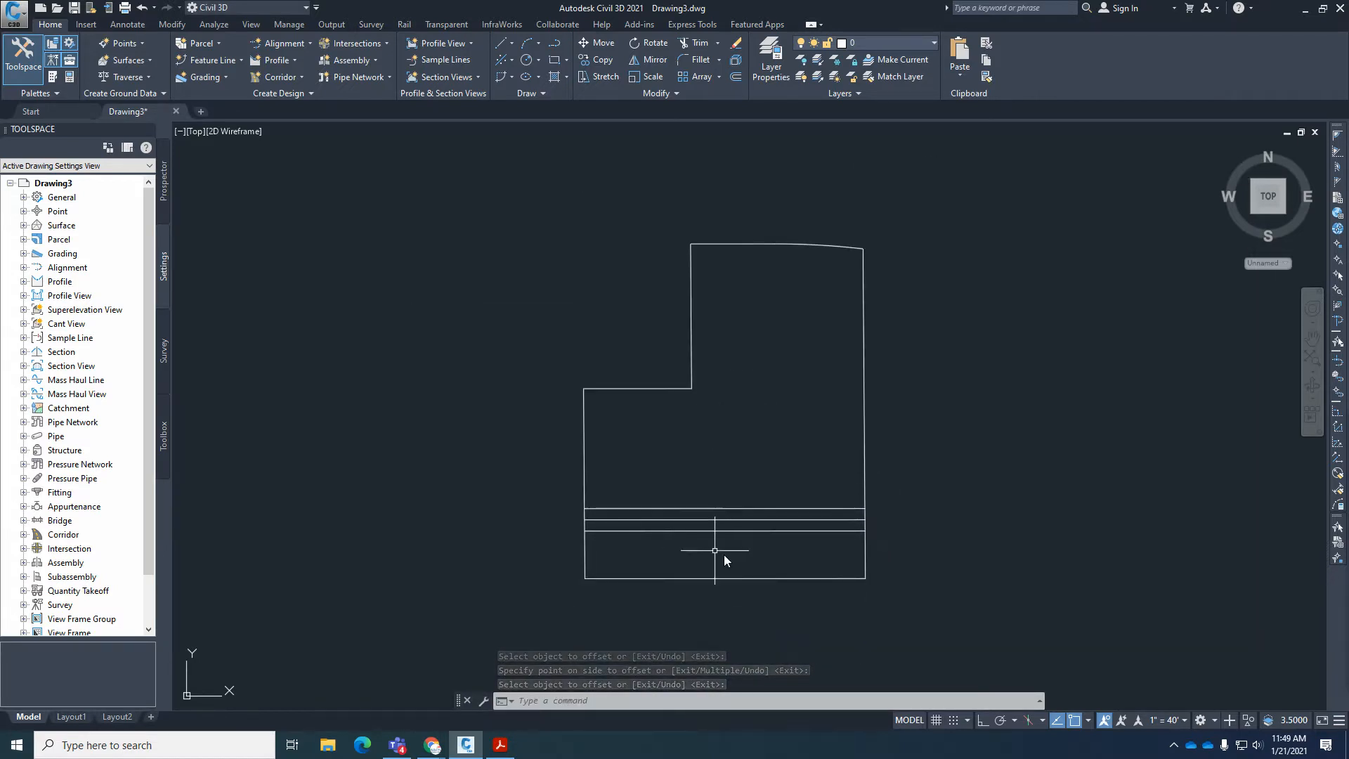
scroll(710, 516, "up", 2)
scroll(704, 546, "down", 2)
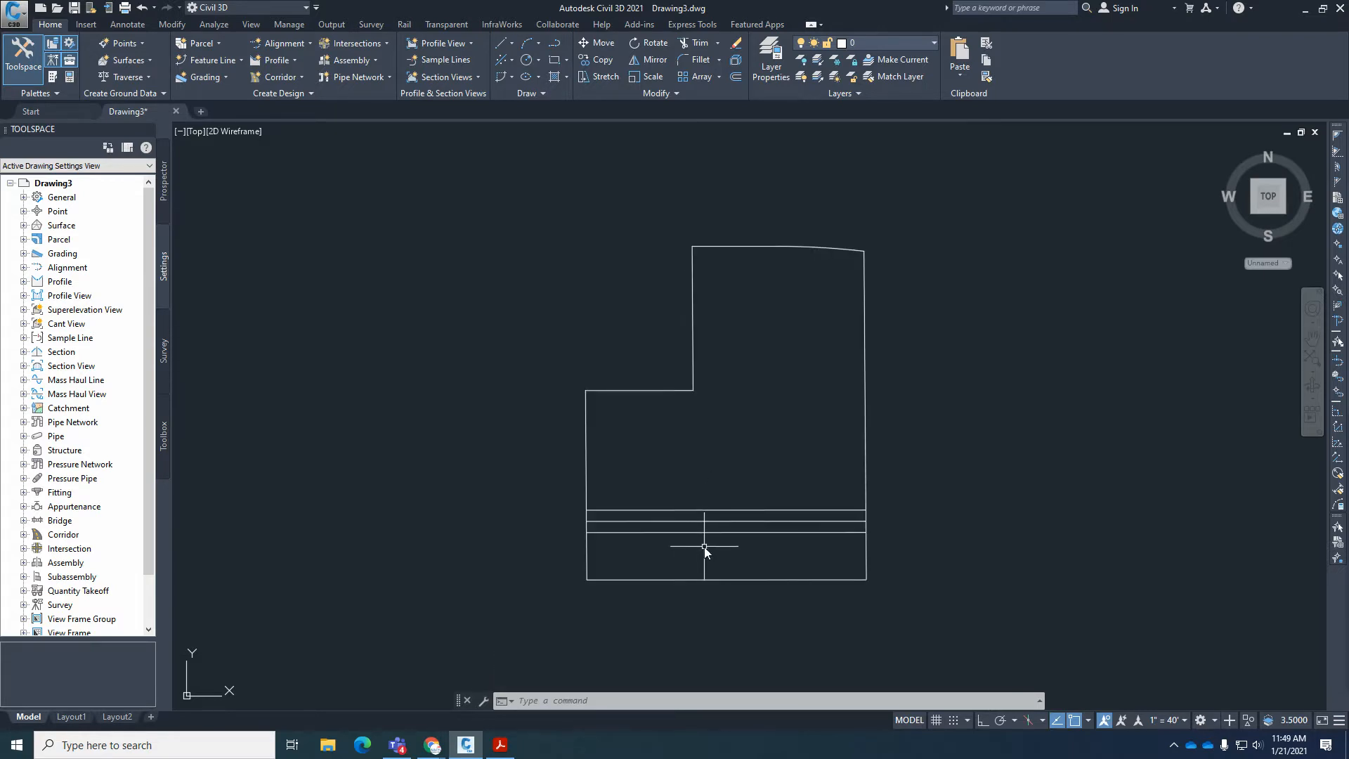
left_click(917, 445)
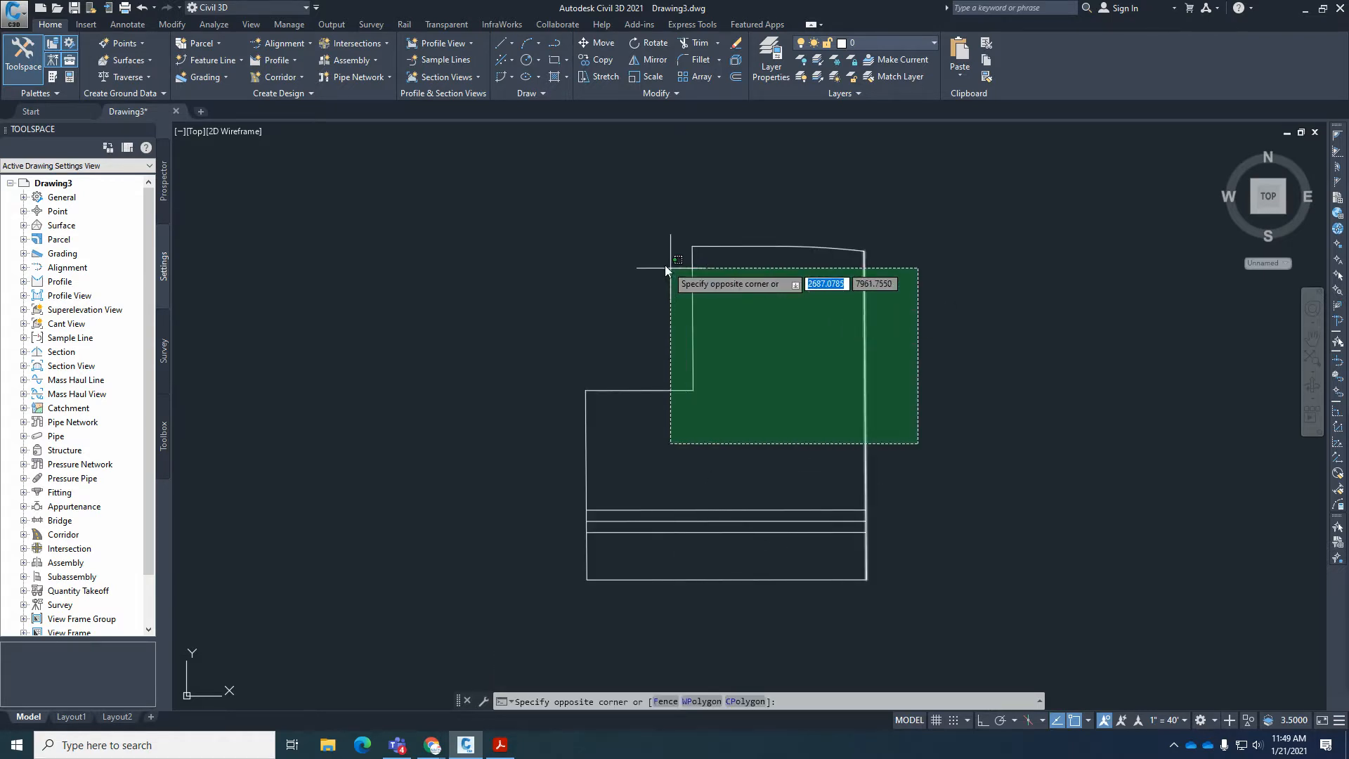
left_click(533, 181)
left_click(849, 580)
left_click(815, 556)
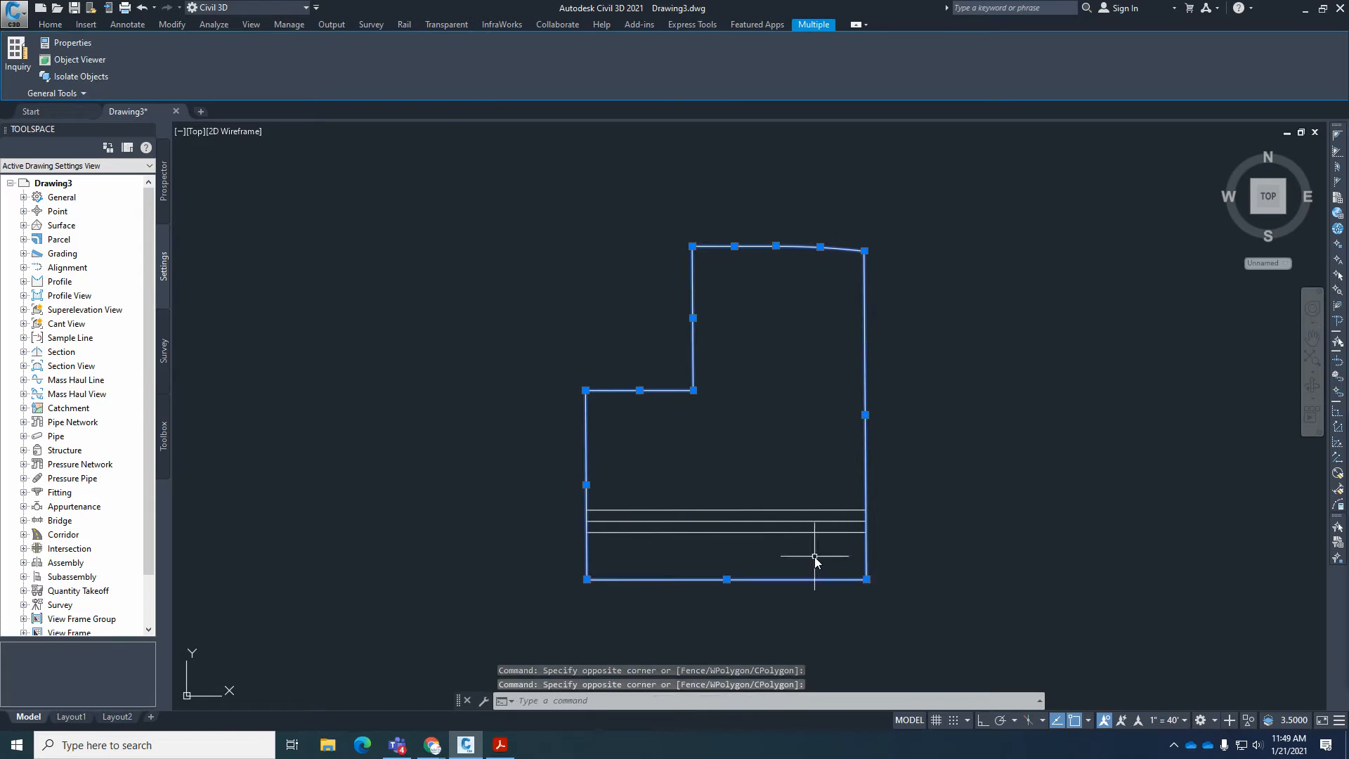
left_click(51, 24)
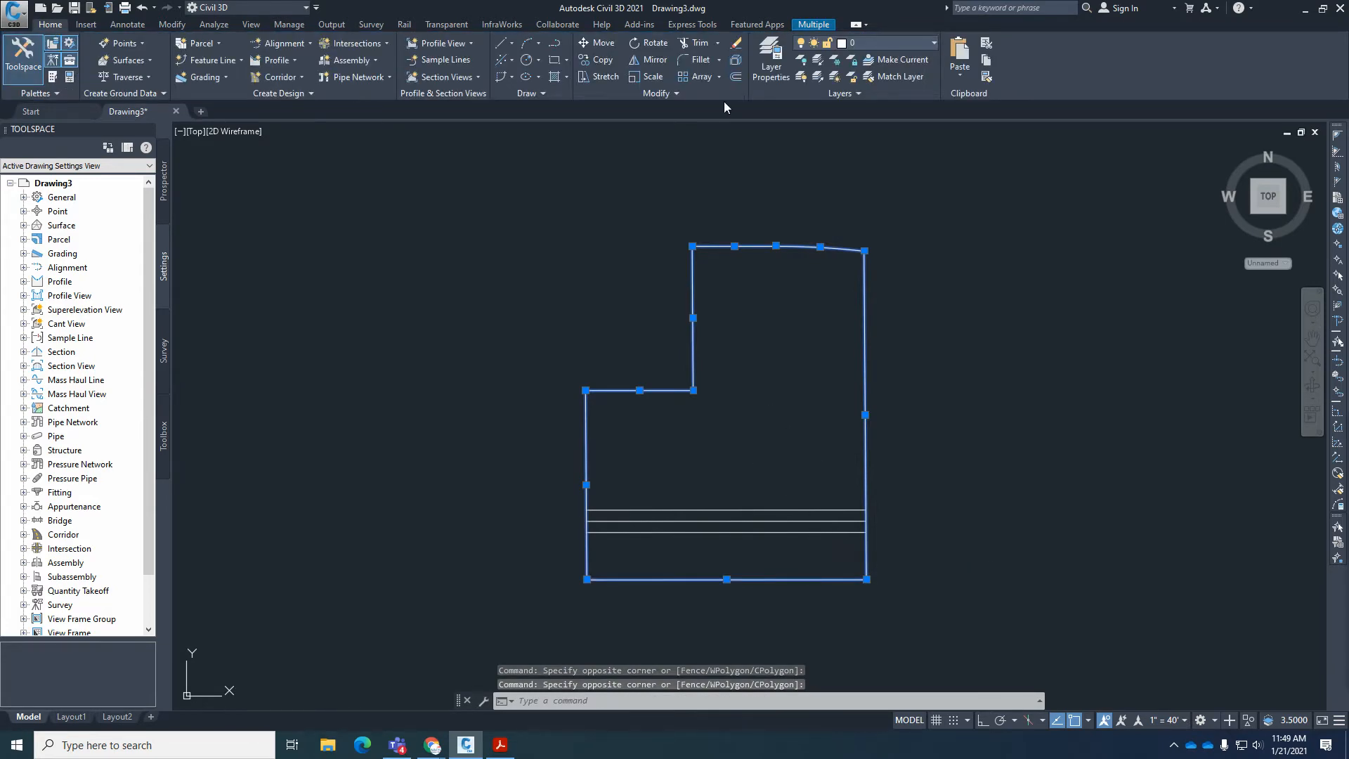
left_click(876, 42)
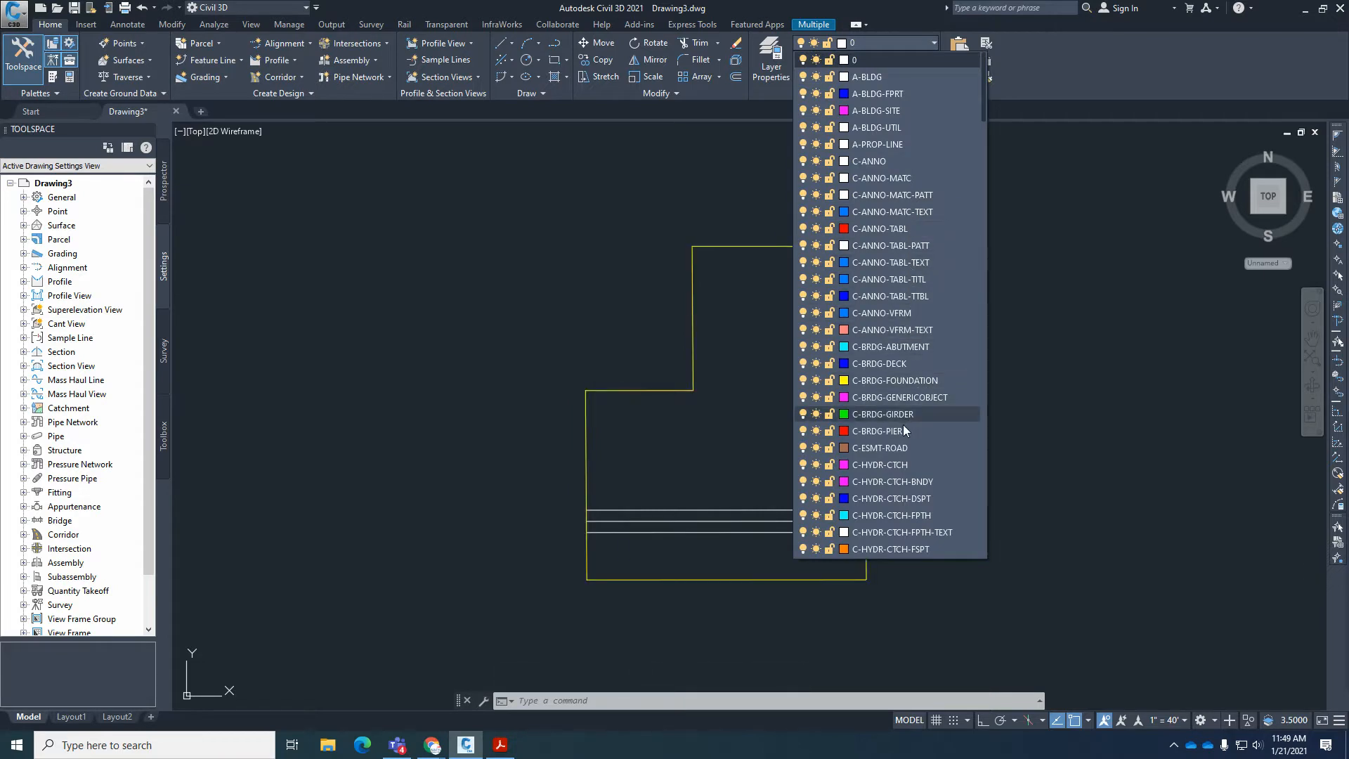
scroll(903, 430, "down", 5)
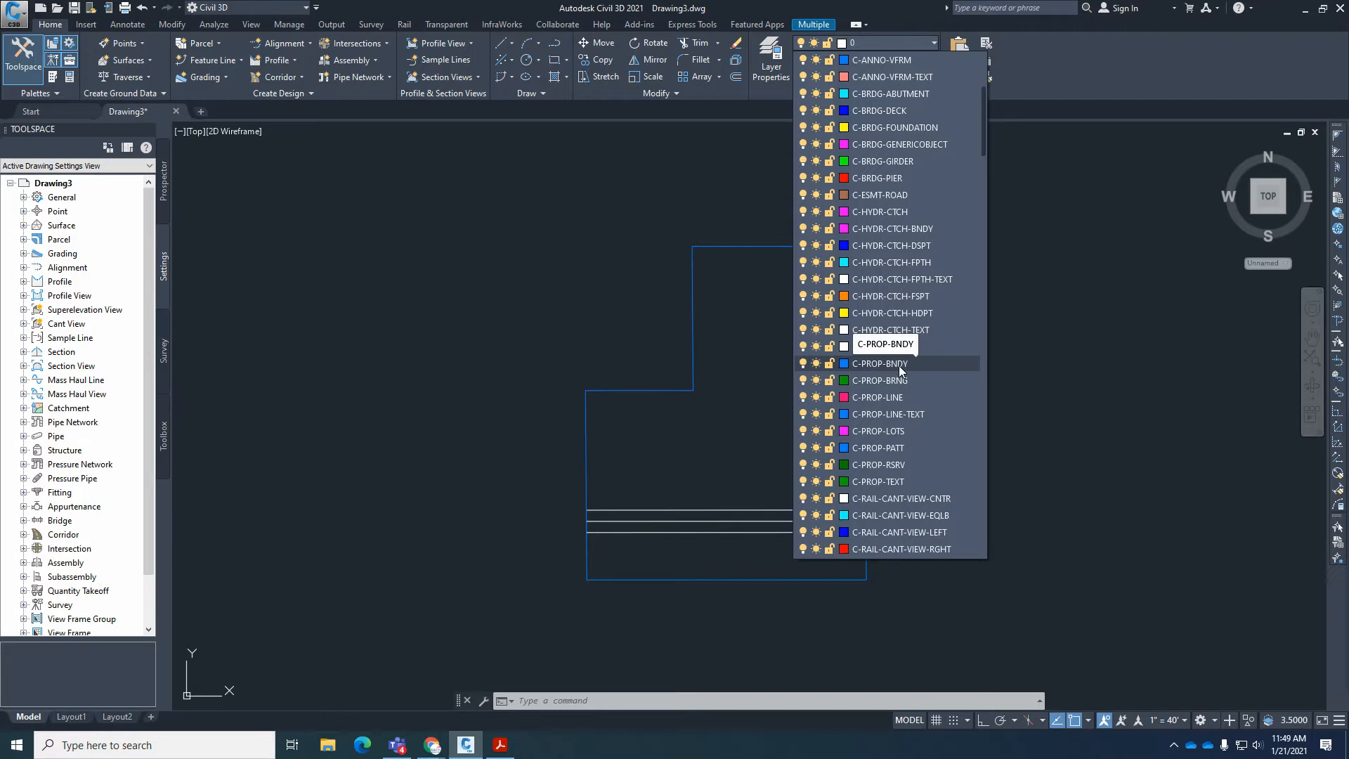
left_click(880, 364)
key("Escape")
key("Escape")
key("Escape")
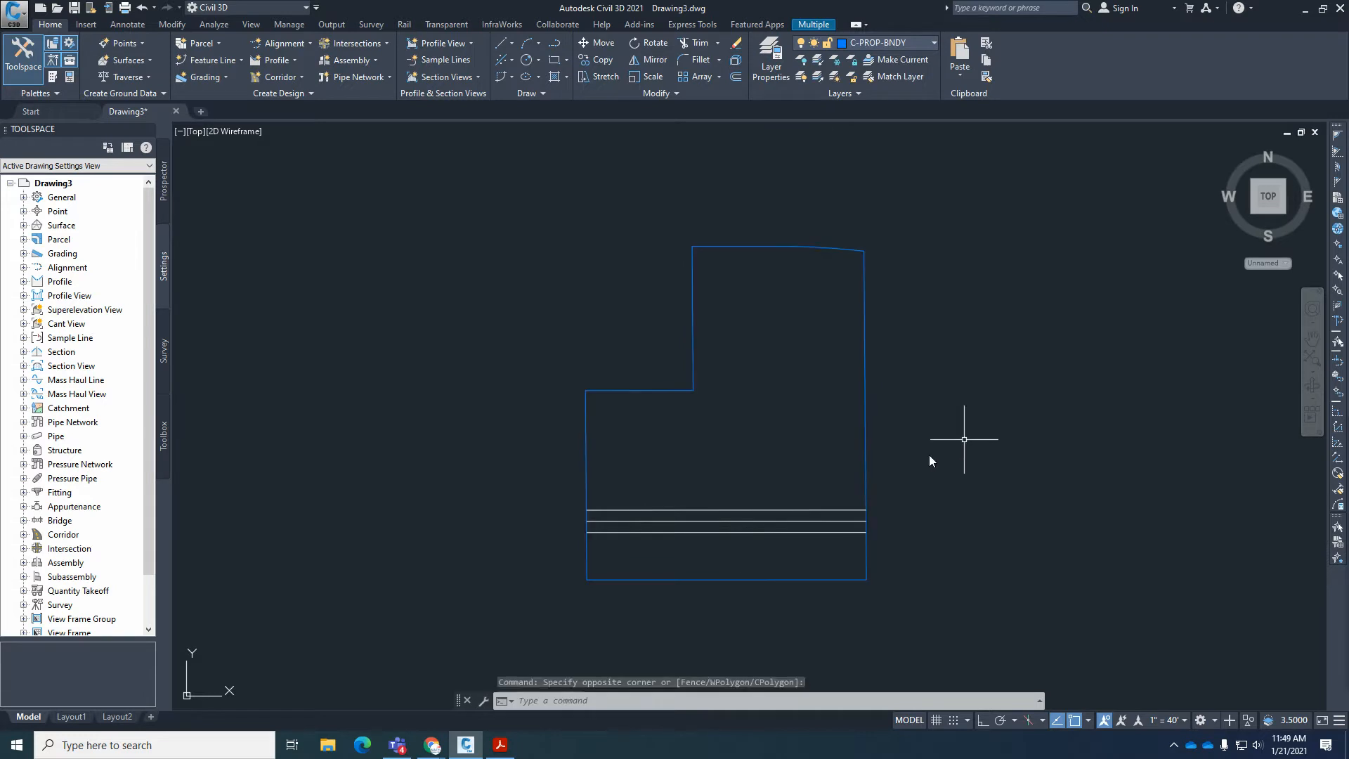
Move the middle one of the three street lines to the C-ROAD-CNTR layer.
scroll(587, 546, "up", 4)
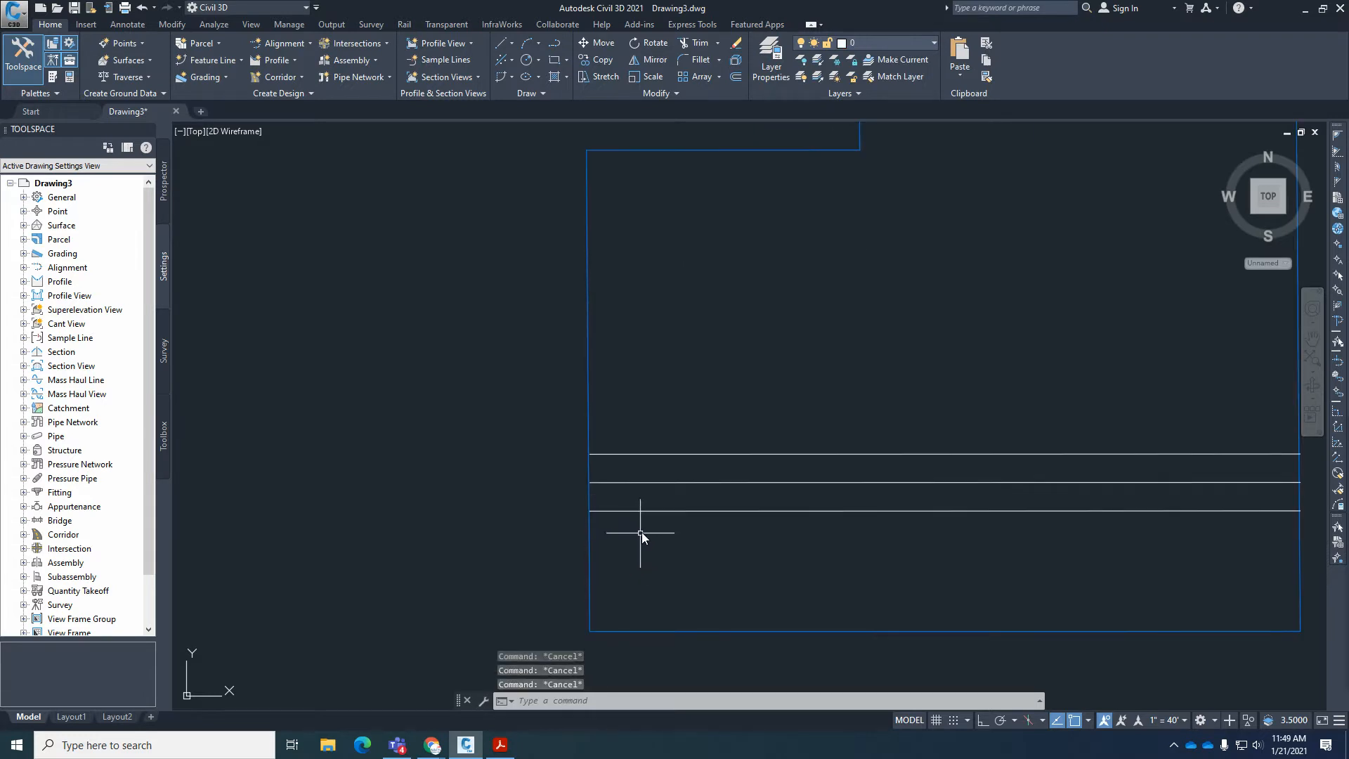
left_click(680, 483)
scroll(668, 526, "down", 2)
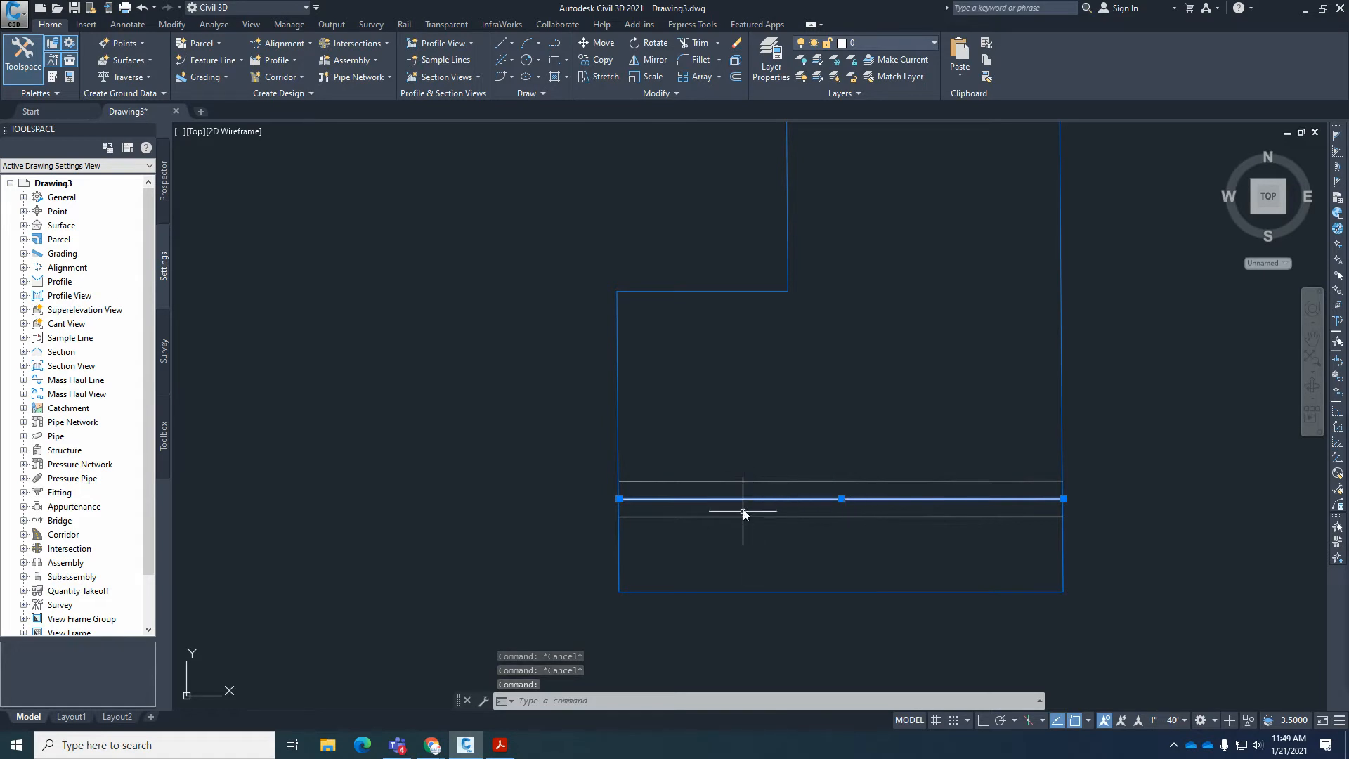
left_click(895, 45)
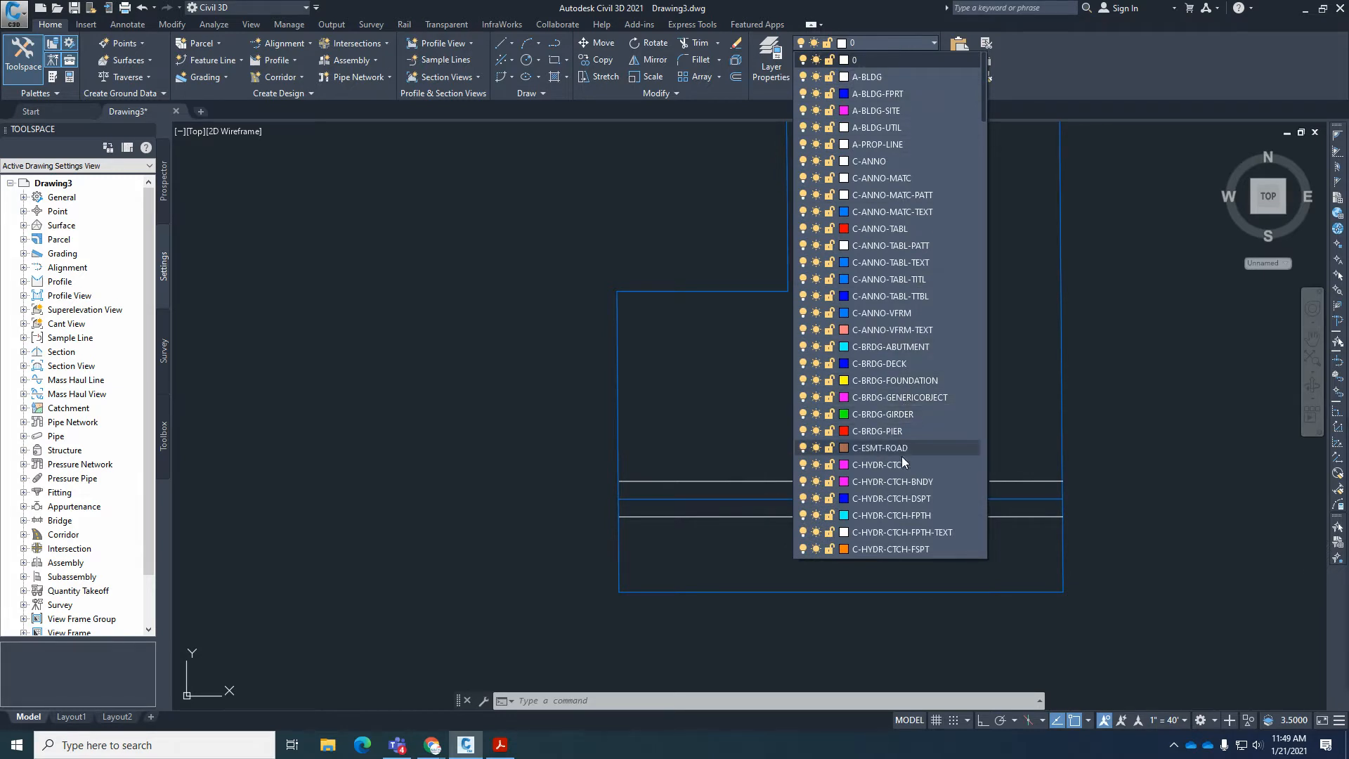
scroll(902, 472, "down", 5)
scroll(902, 475, "down", 5)
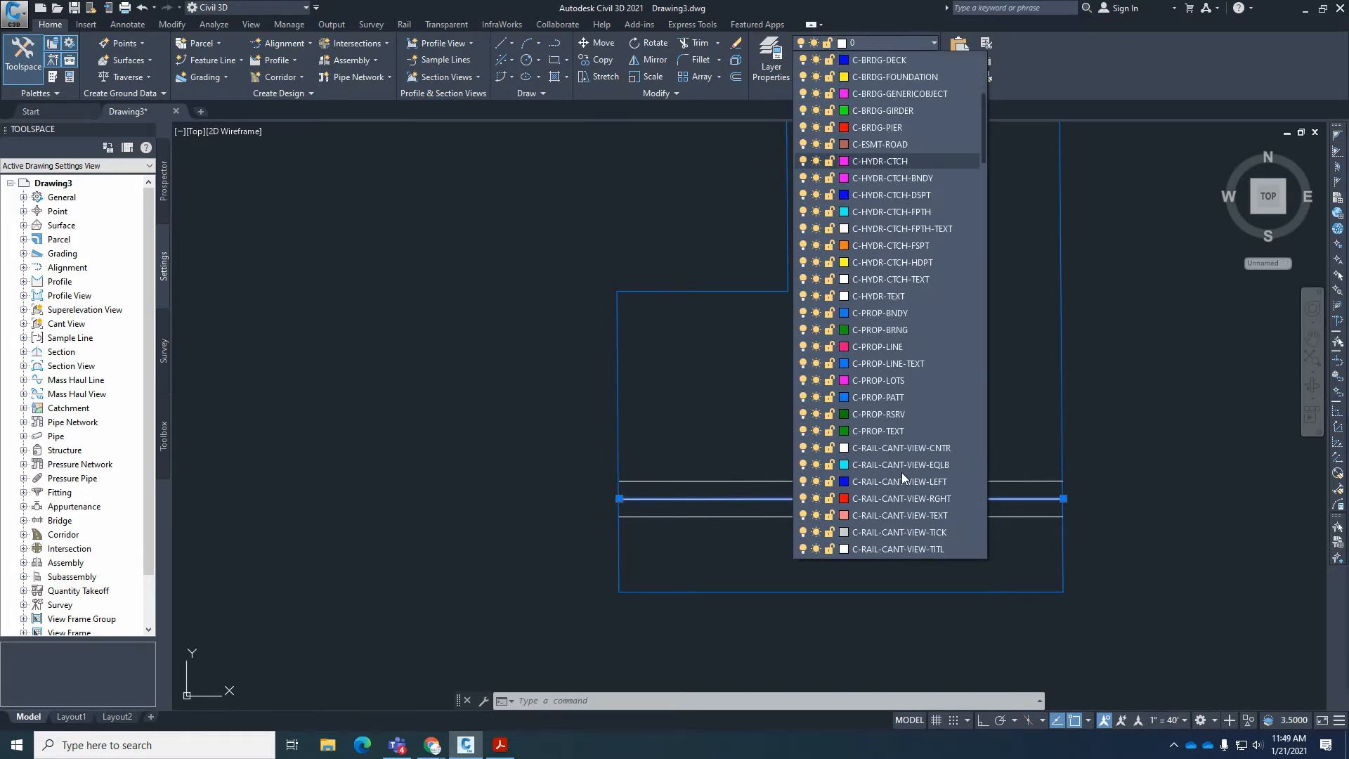
scroll(901, 489, "down", 1)
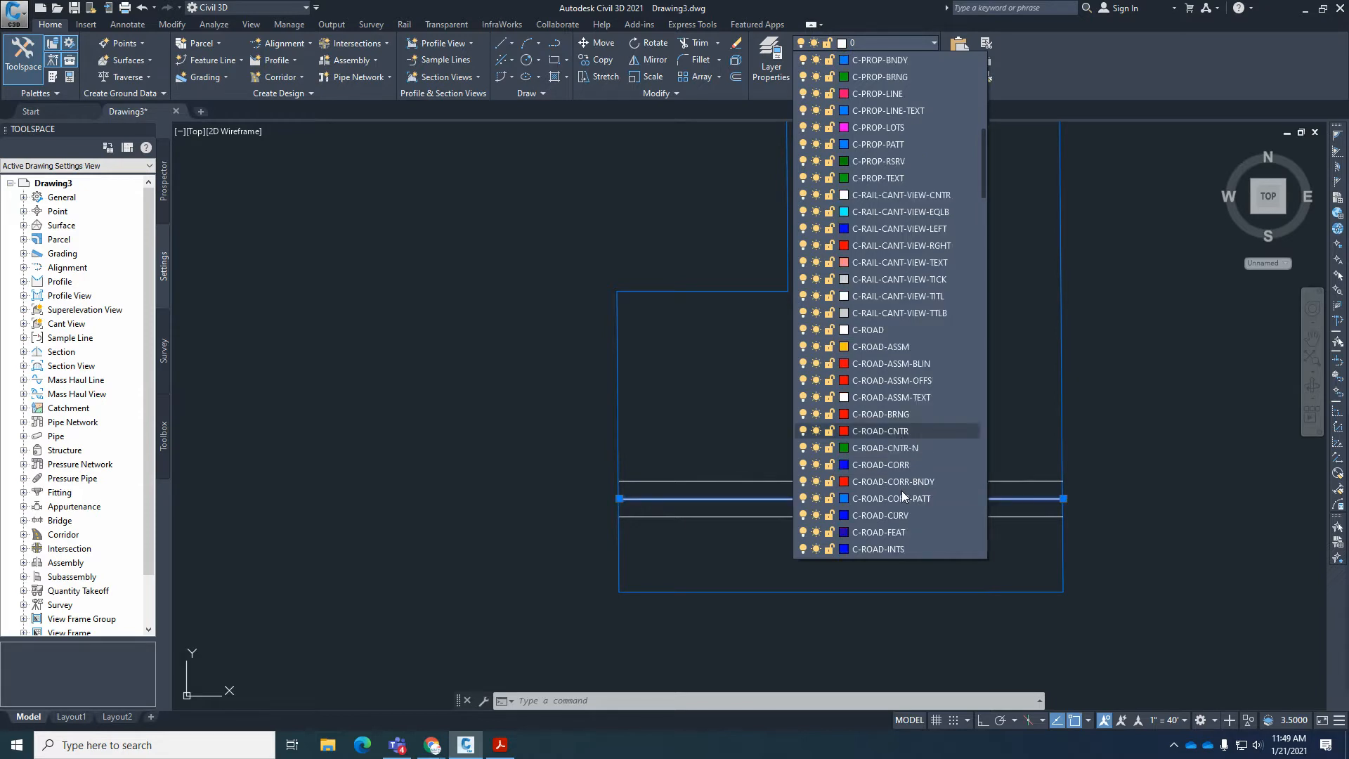
left_click(892, 431)
key("Escape")
key("Escape")
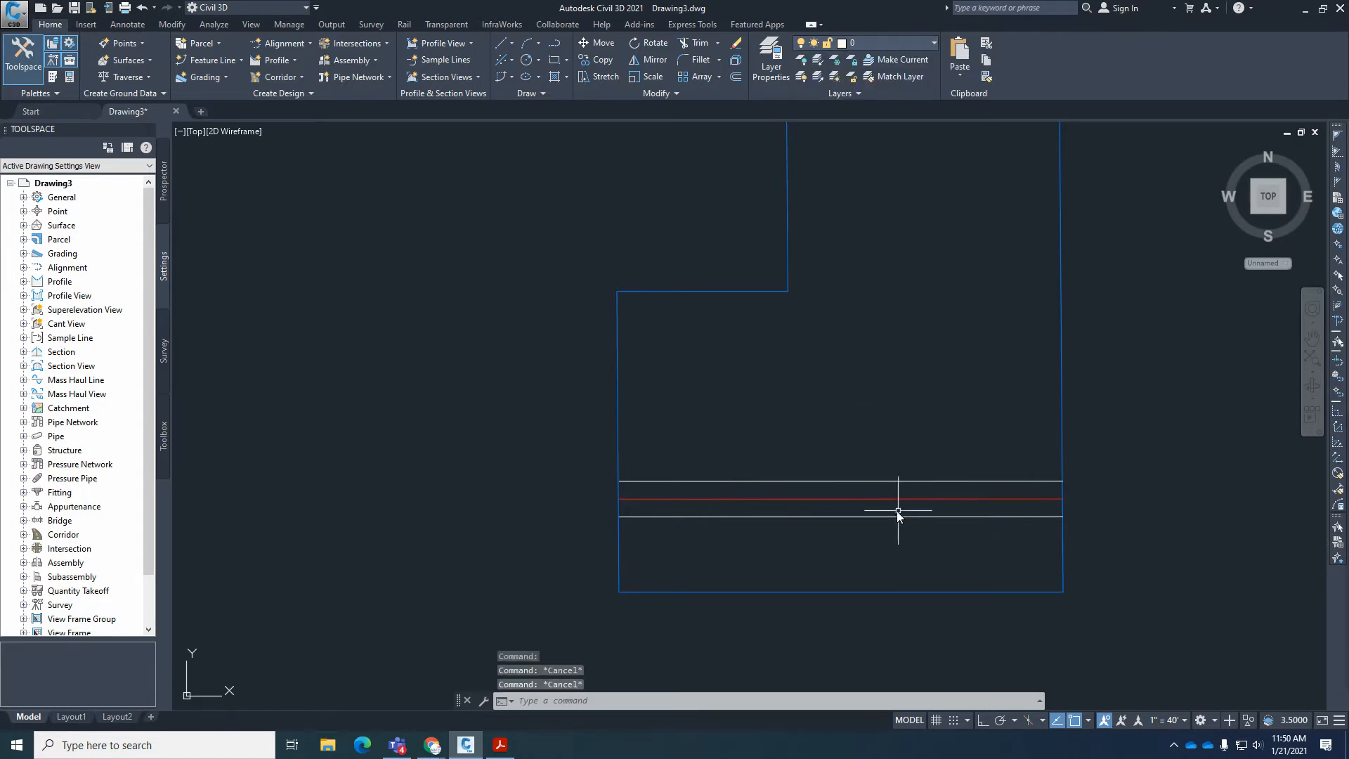
Move the two right-of-way lines on either side of the centerline to the C-ROAD-CORR layer.
left_click(897, 516)
left_click(899, 481)
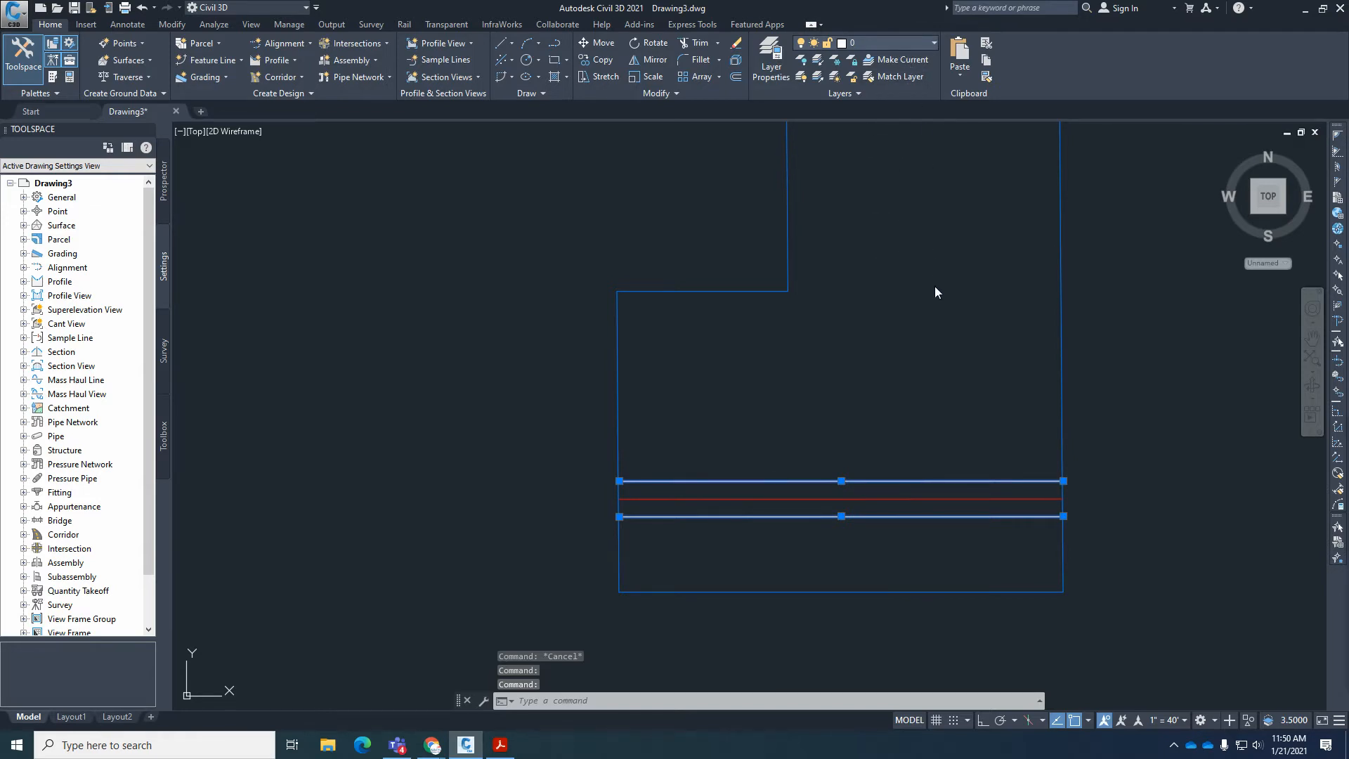
left_click(889, 43)
scroll(900, 393, "down", 5)
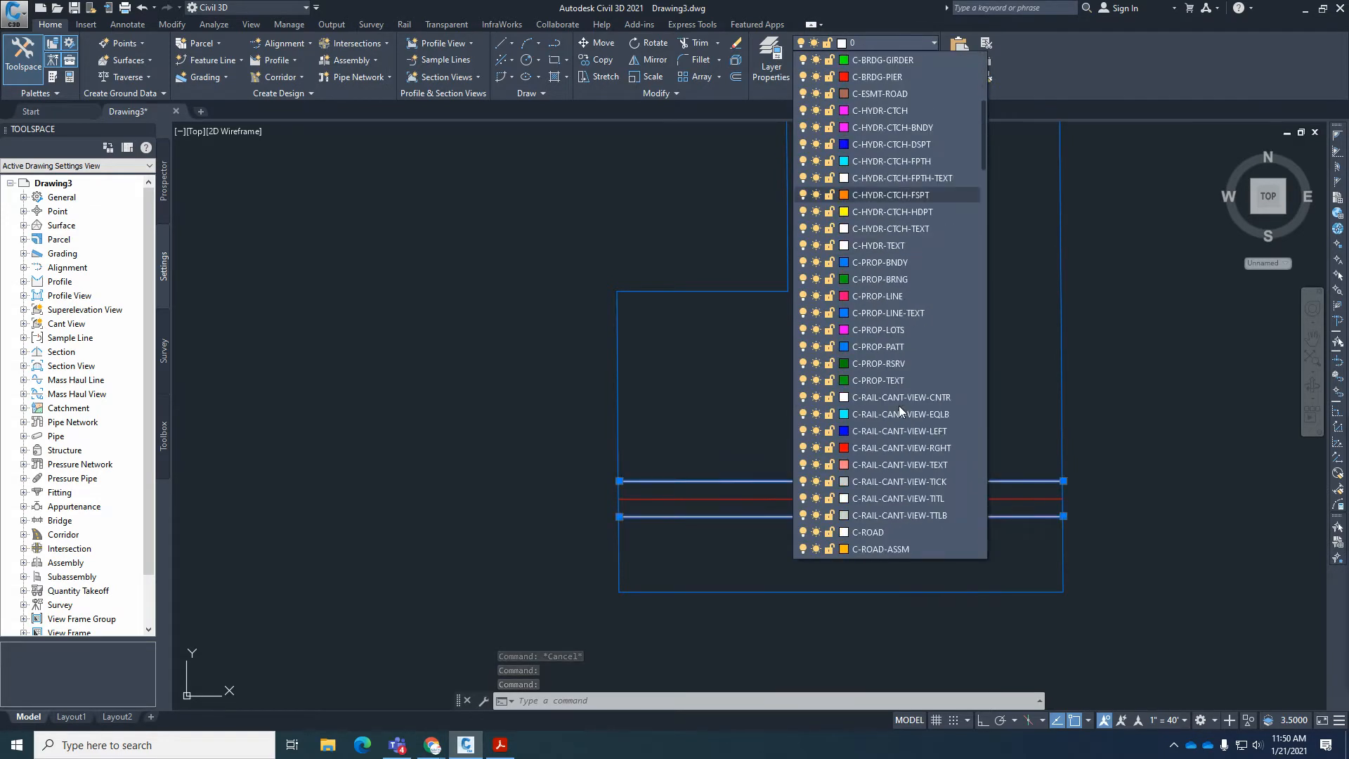
scroll(899, 407, "down", 7)
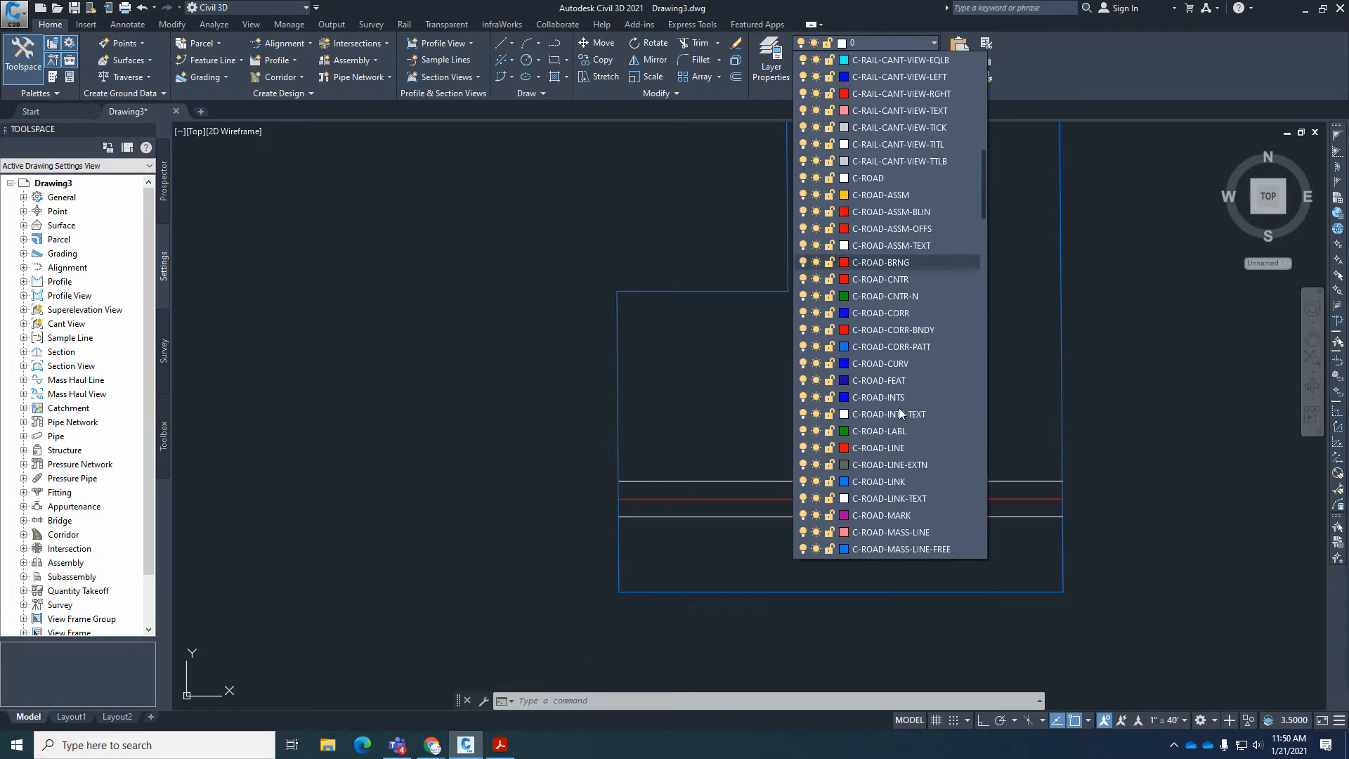
left_click(874, 315)
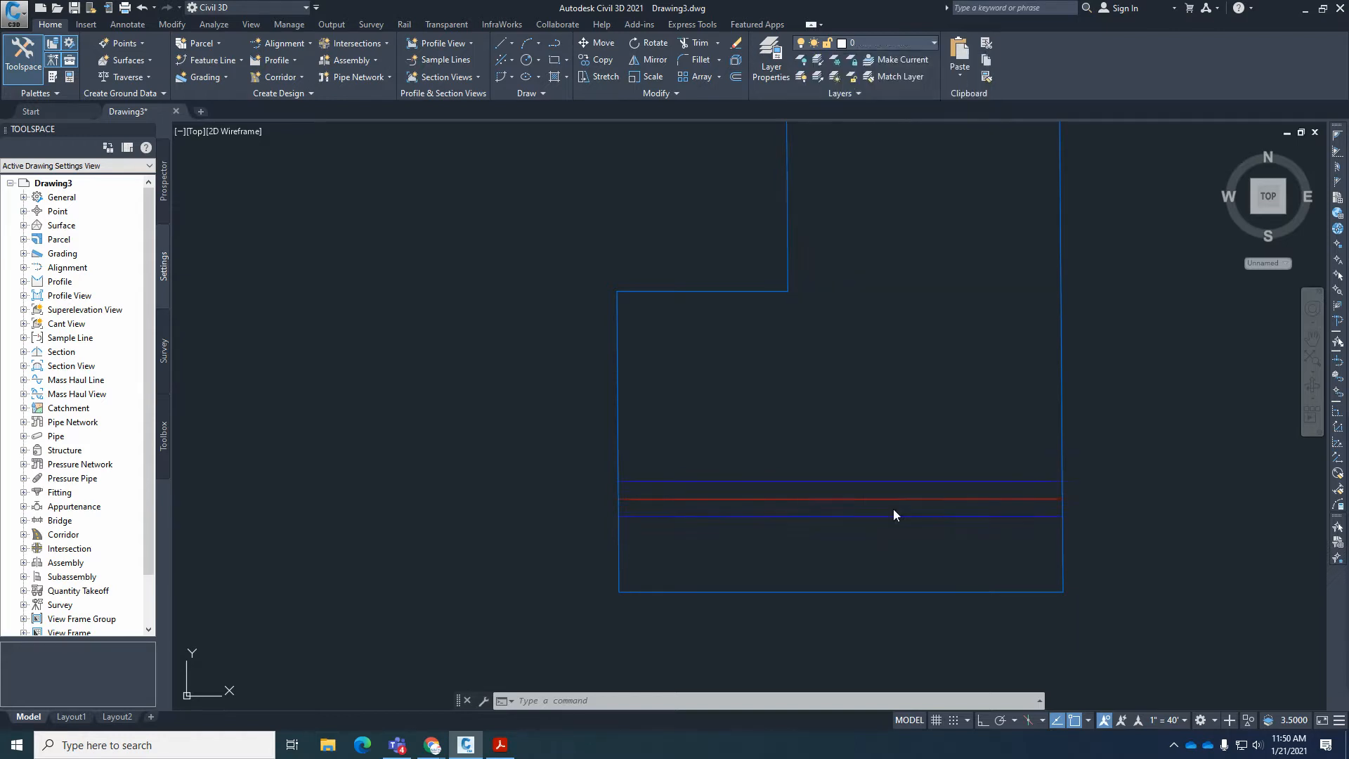
key("Escape")
key("Escape")
key("Escape")
scroll(906, 541, "down", 2)
scroll(970, 540, "up", 3)
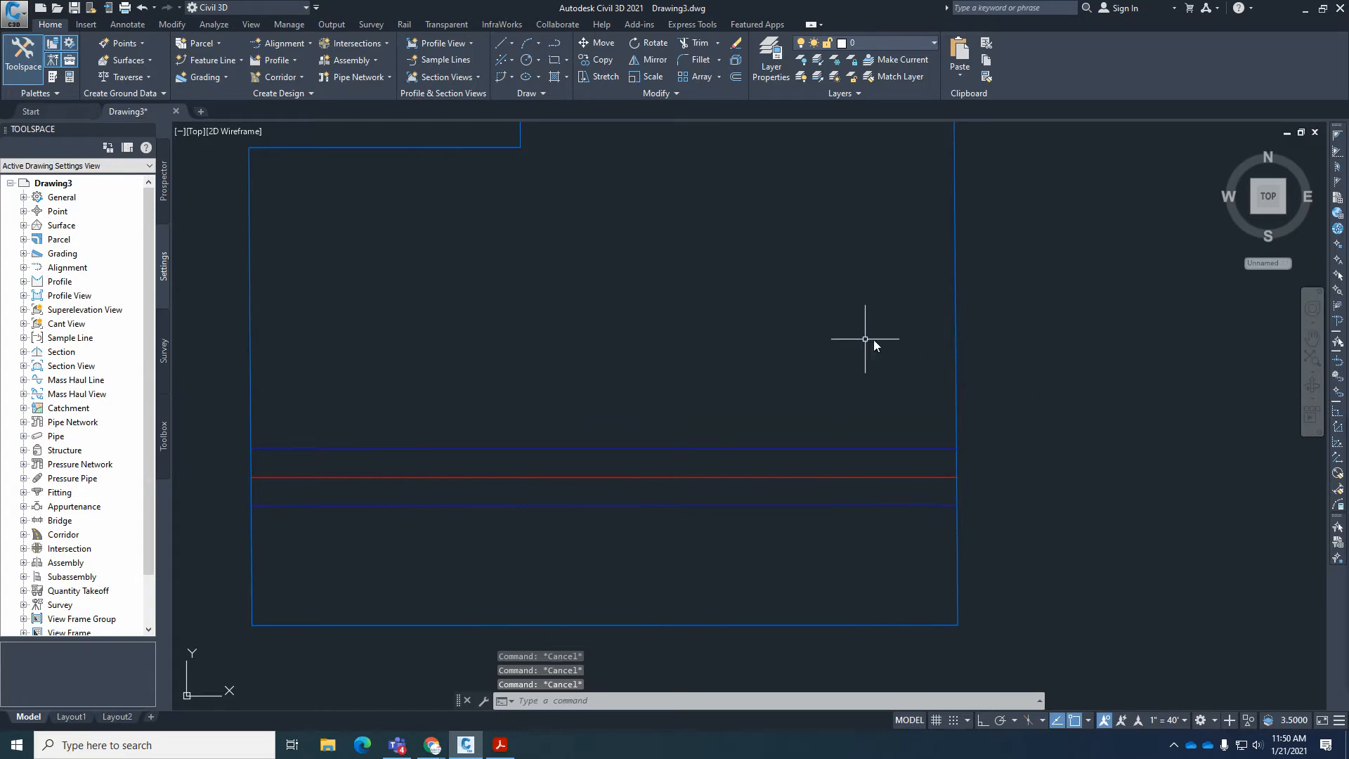
On the plat in Acrobat Reader, compare the Blue Earth Pl. centerline and east boundary bearings, and check the lot depths and right-of-way widths.
left_click(499, 746)
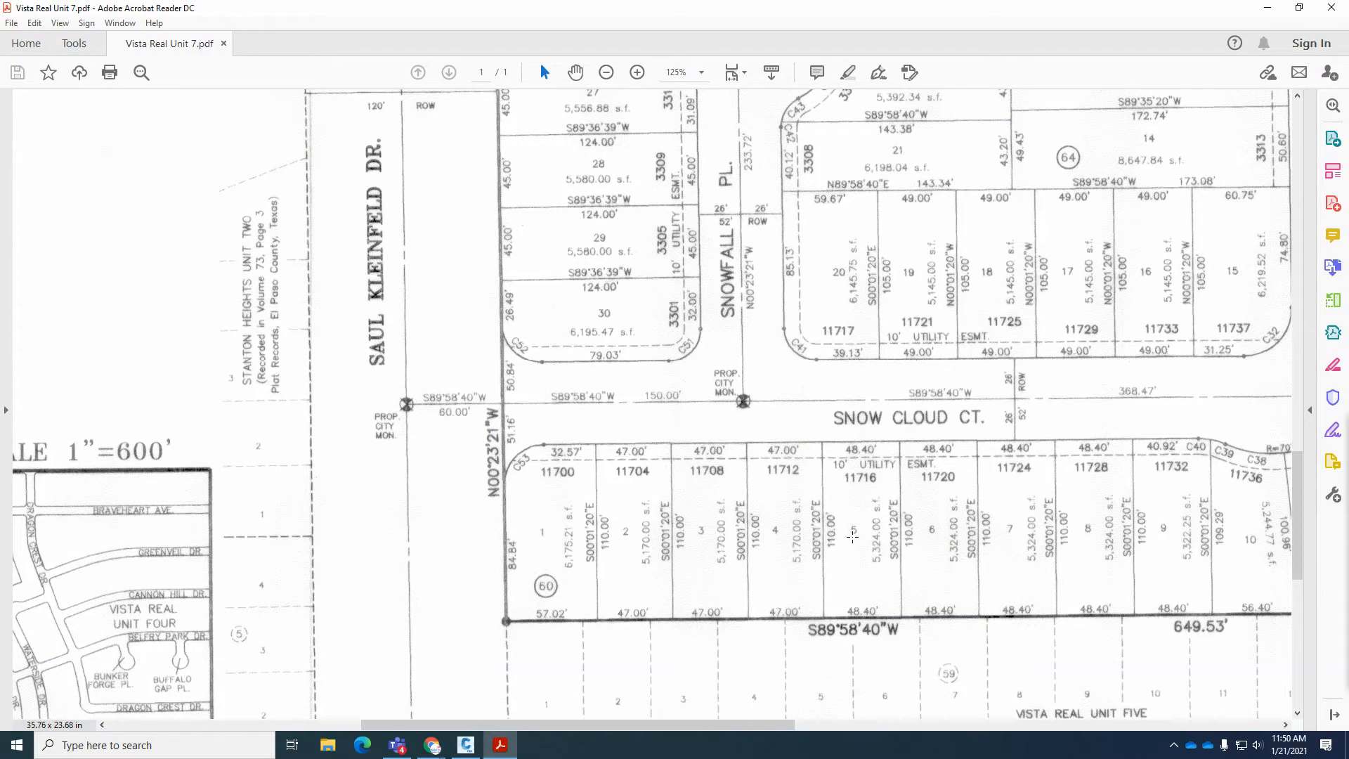
middle_click_drag(852, 536, 871, 503)
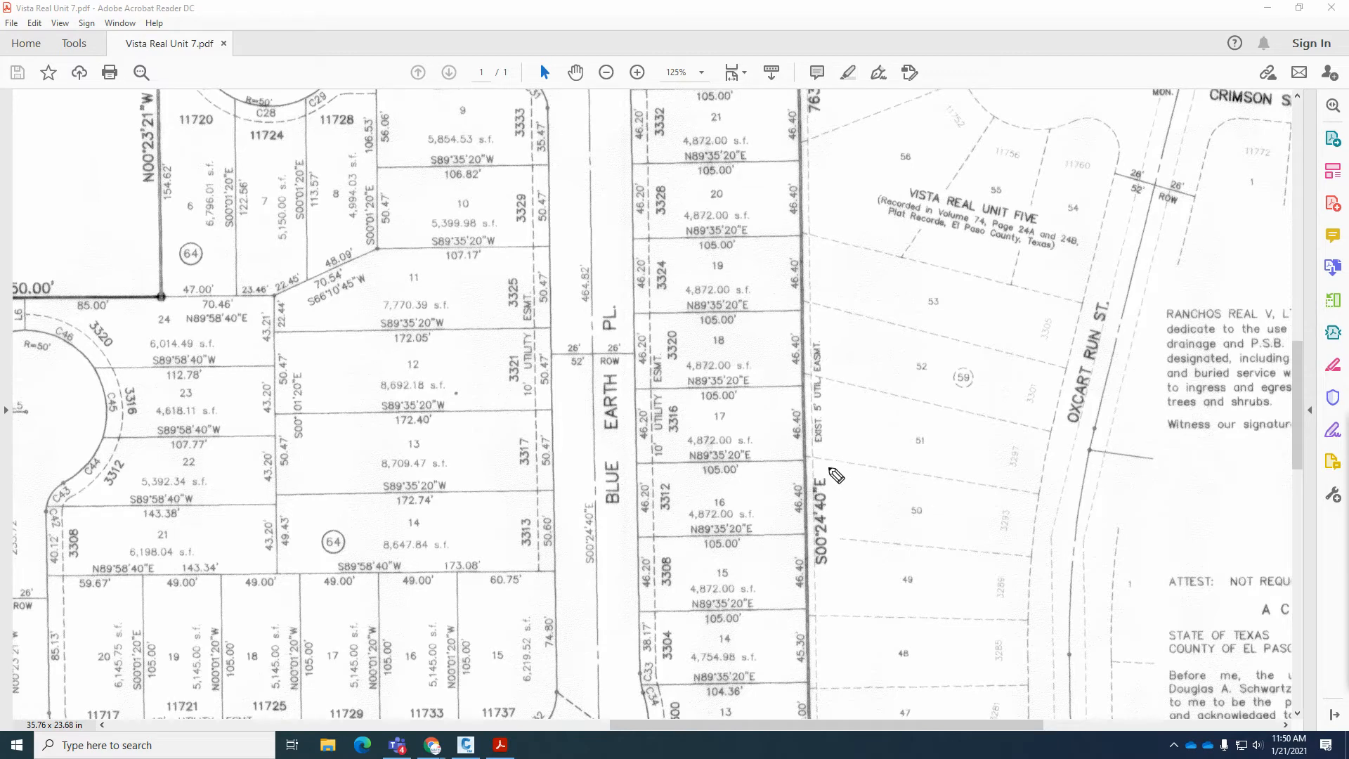
mouse_move(815, 466)
left_mouse_down()
mouse_move(794, 566)
mouse_move(865, 529)
mouse_move(817, 466)
left_mouse_up()
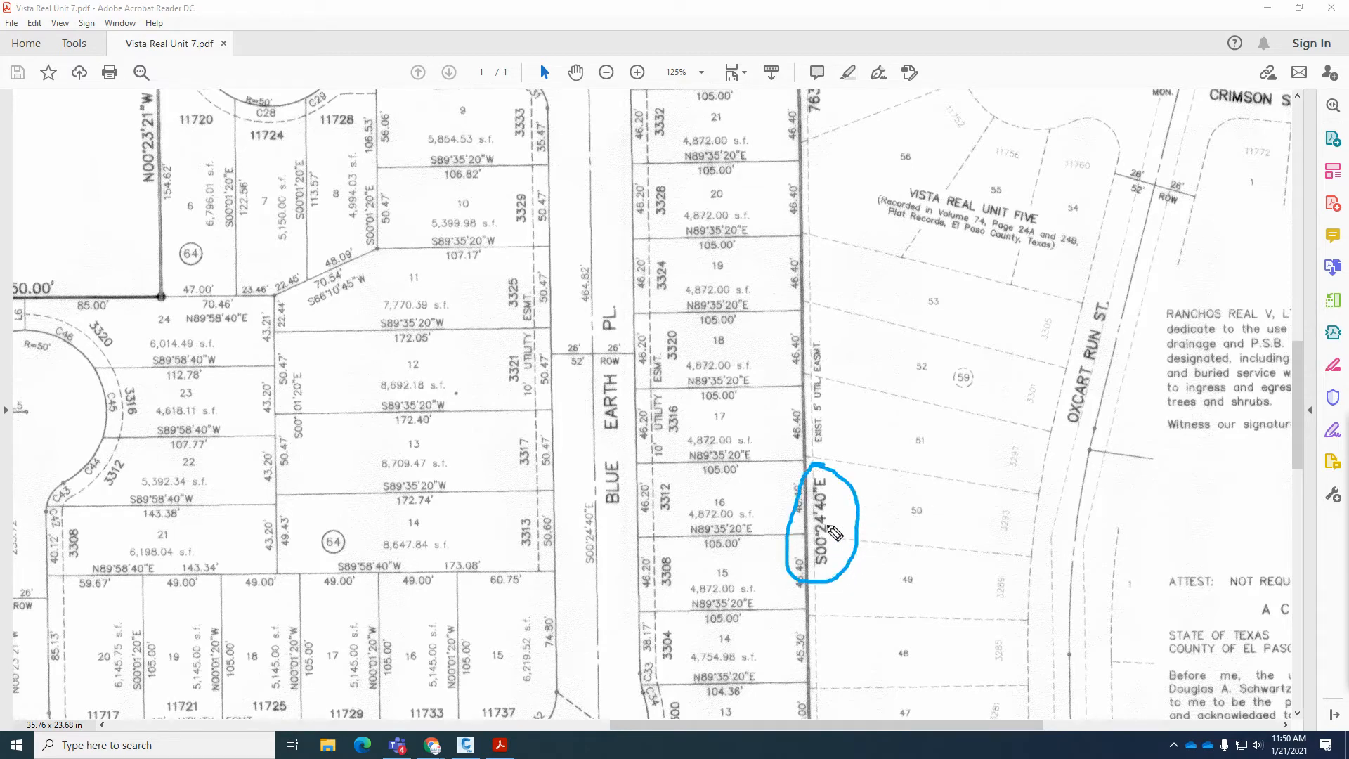
mouse_move(588, 494)
left_mouse_down()
mouse_move(574, 565)
mouse_move(608, 558)
mouse_move(596, 493)
left_mouse_up()
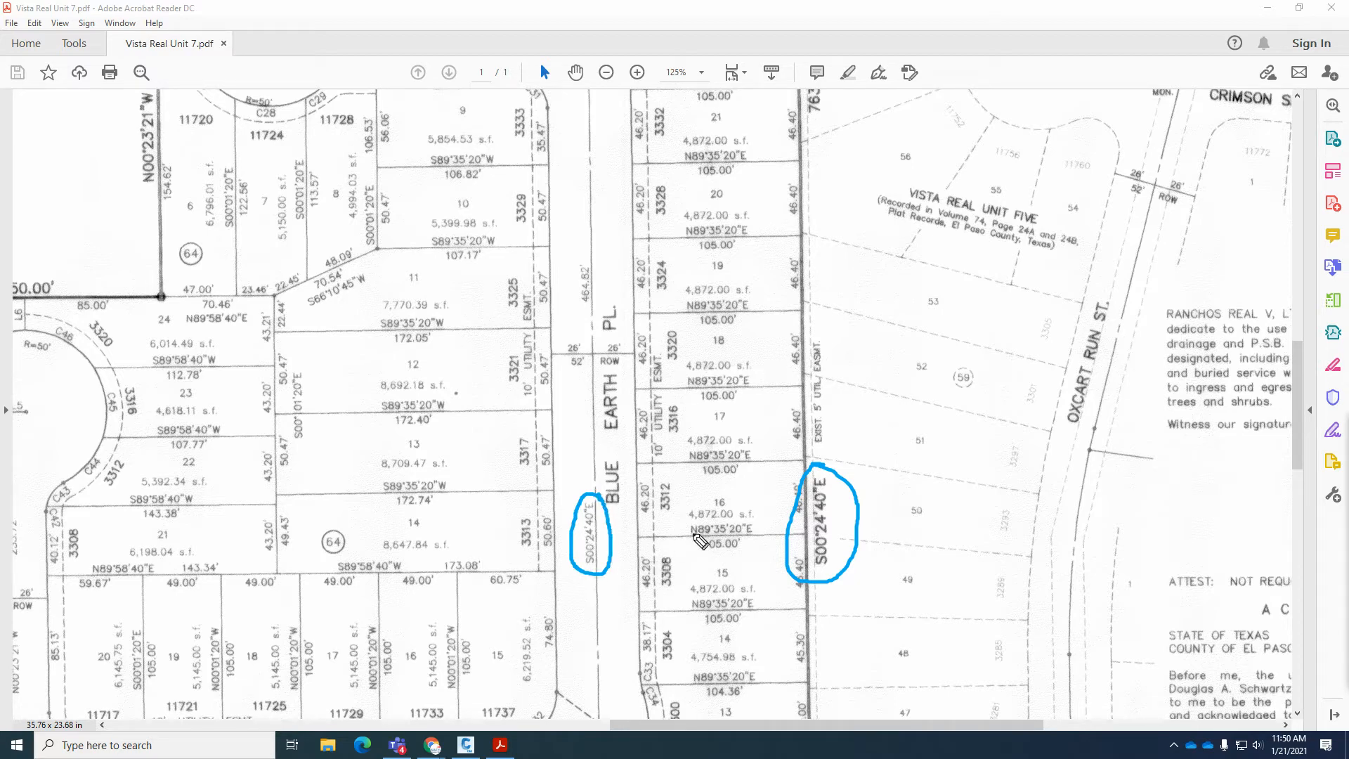
mouse_move(734, 521)
left_mouse_down()
mouse_move(745, 546)
mouse_move(736, 520)
left_mouse_up()
mouse_move(735, 465)
left_mouse_down()
mouse_move(709, 486)
mouse_move(736, 456)
left_mouse_up()
mouse_move(731, 381)
left_mouse_down()
mouse_move(696, 411)
mouse_move(735, 382)
left_mouse_up()
mouse_move(737, 309)
left_mouse_down()
mouse_move(695, 327)
mouse_move(735, 309)
left_mouse_up()
left_click_drag(596, 458, 595, 484)
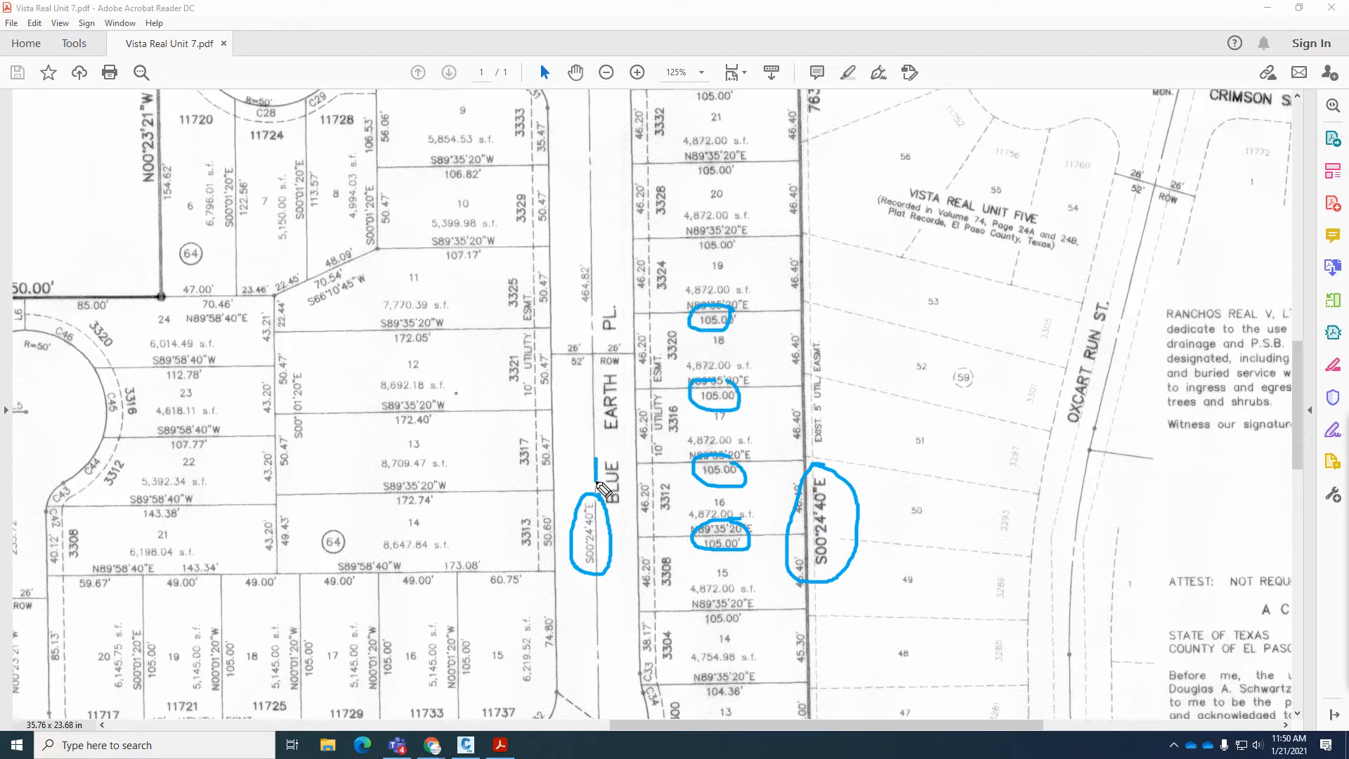
left_click_drag(801, 431, 801, 410)
mouse_move(580, 335)
left_mouse_down()
mouse_move(561, 345)
mouse_move(590, 357)
mouse_move(582, 335)
mouse_move(610, 357)
left_mouse_up()
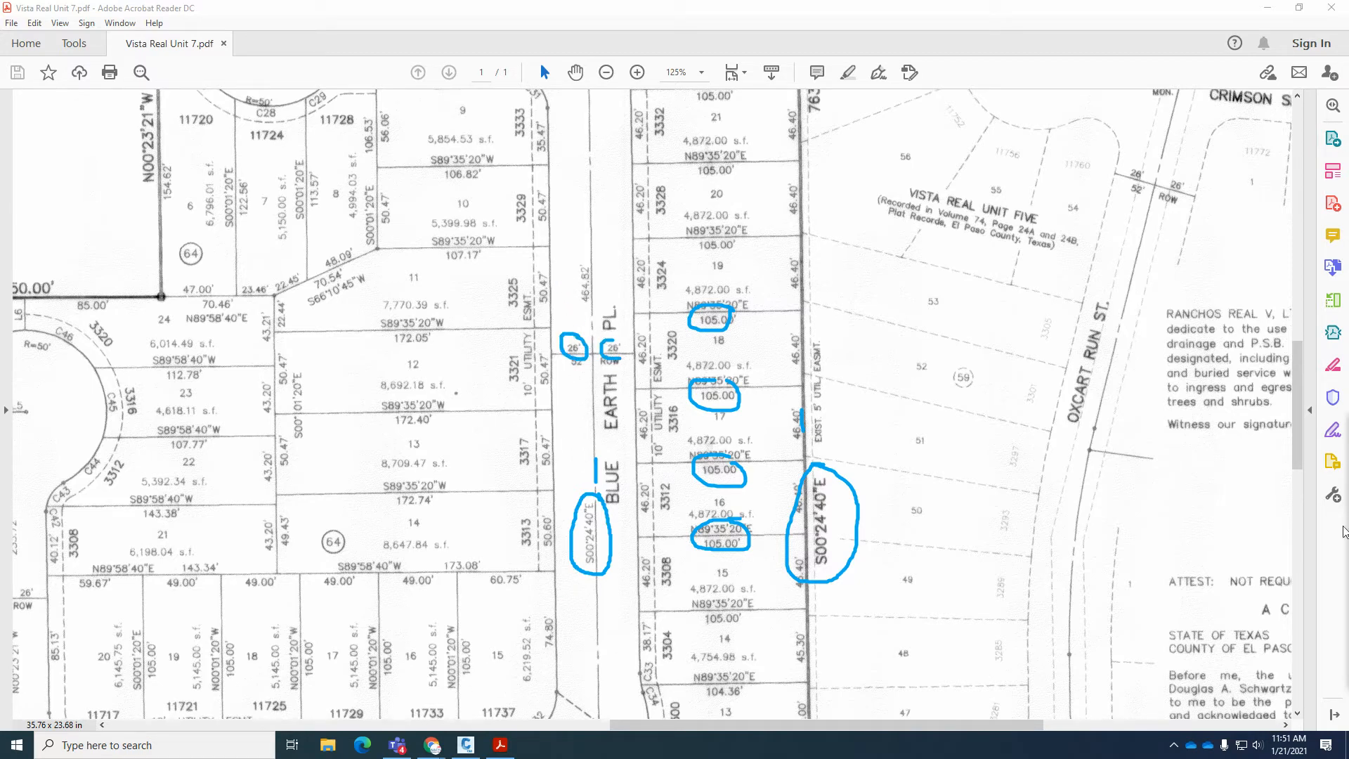
Switch to Civil 3D and offset the east boundary line 105 to the west.
key("Escape")
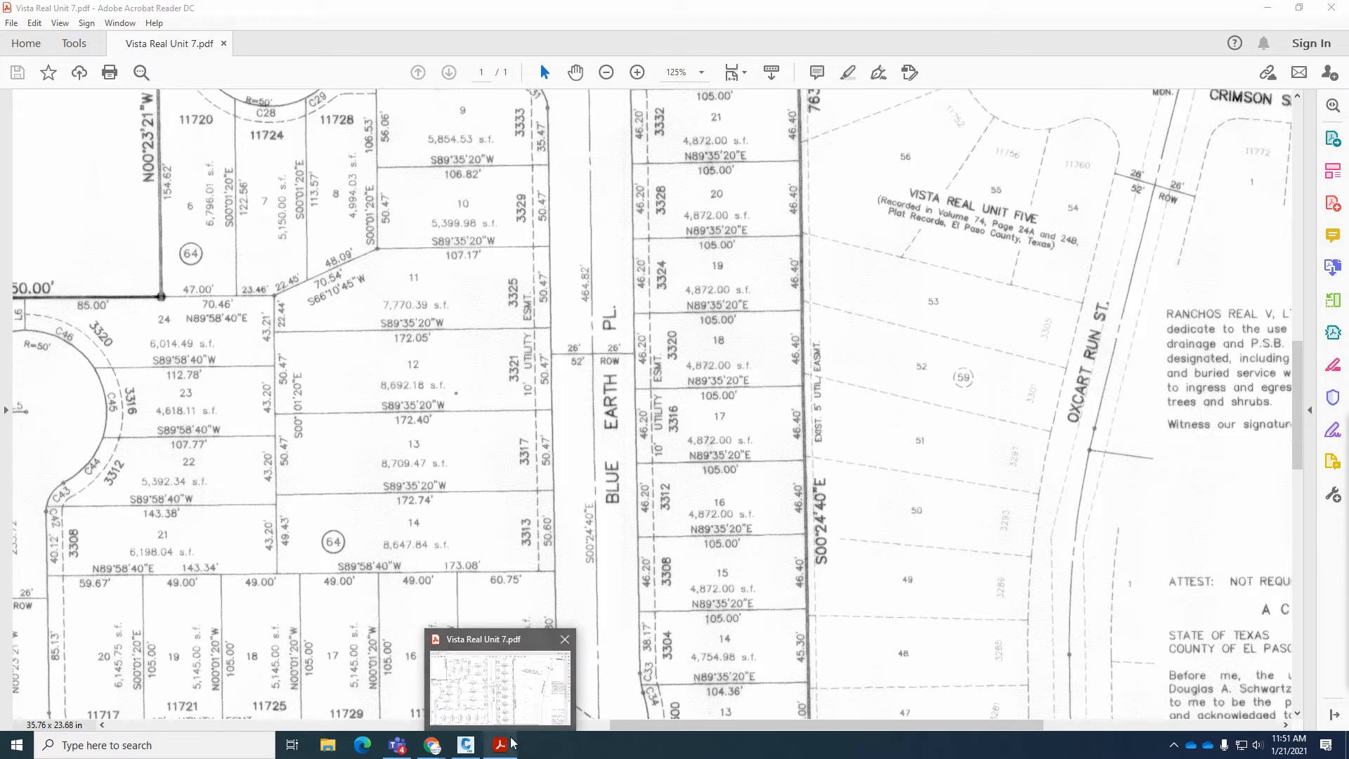
left_click(466, 744)
key("Escape")
key("Escape")
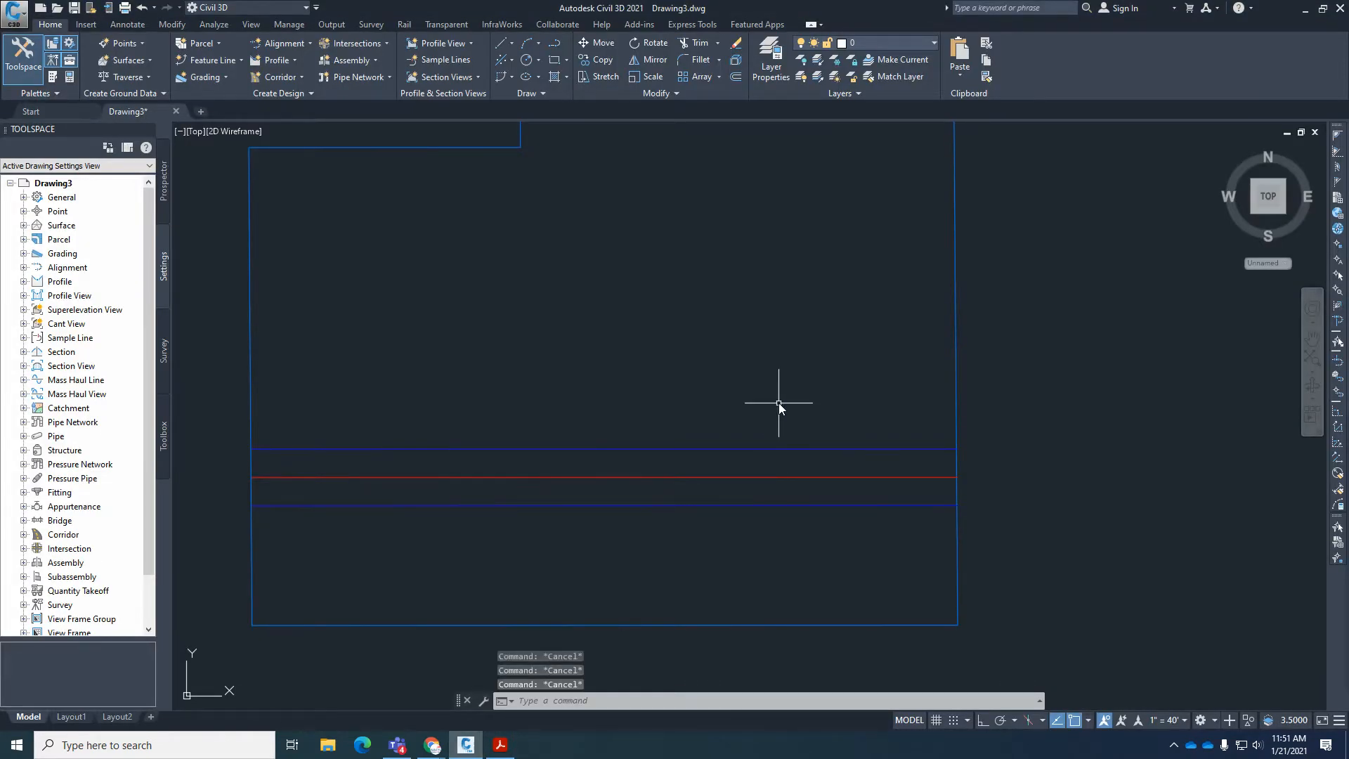
left_click(825, 361)
type("o")
key("Return")
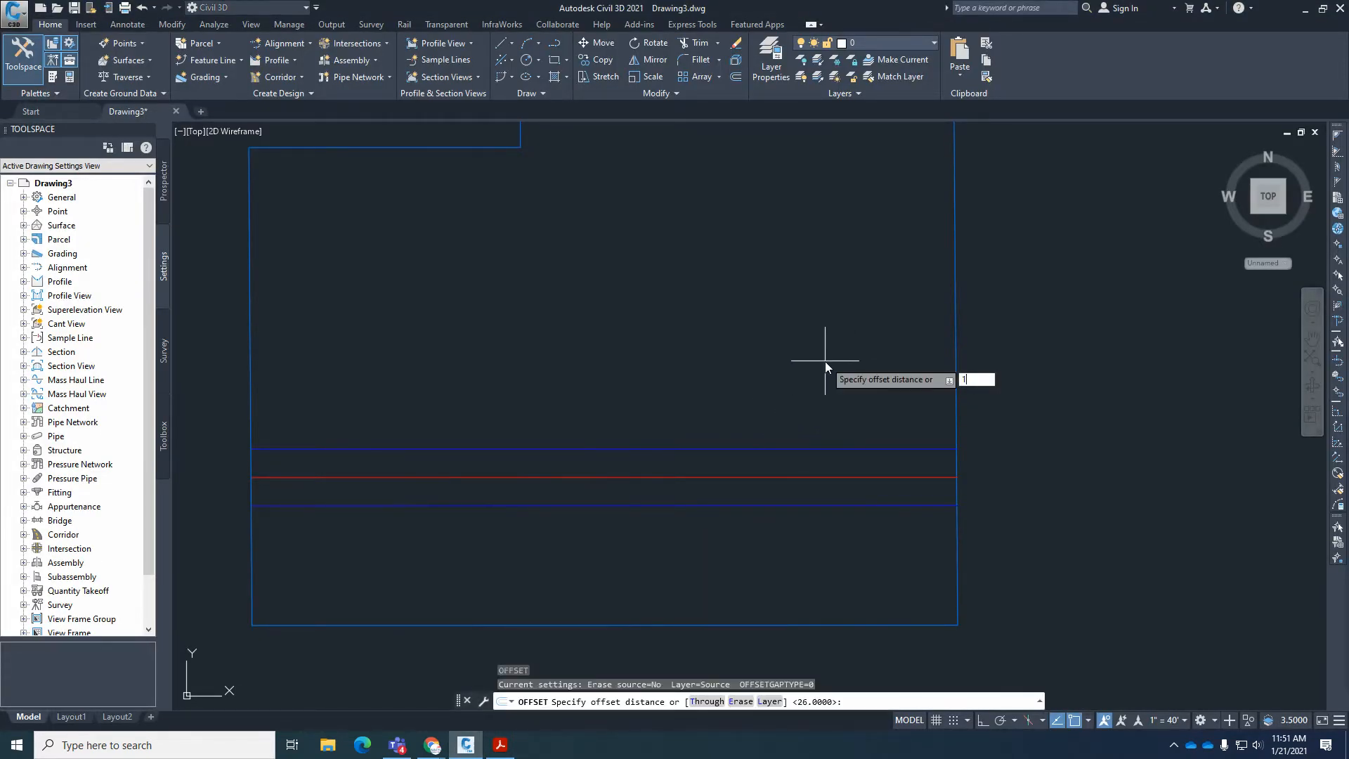
type("105")
key("Return")
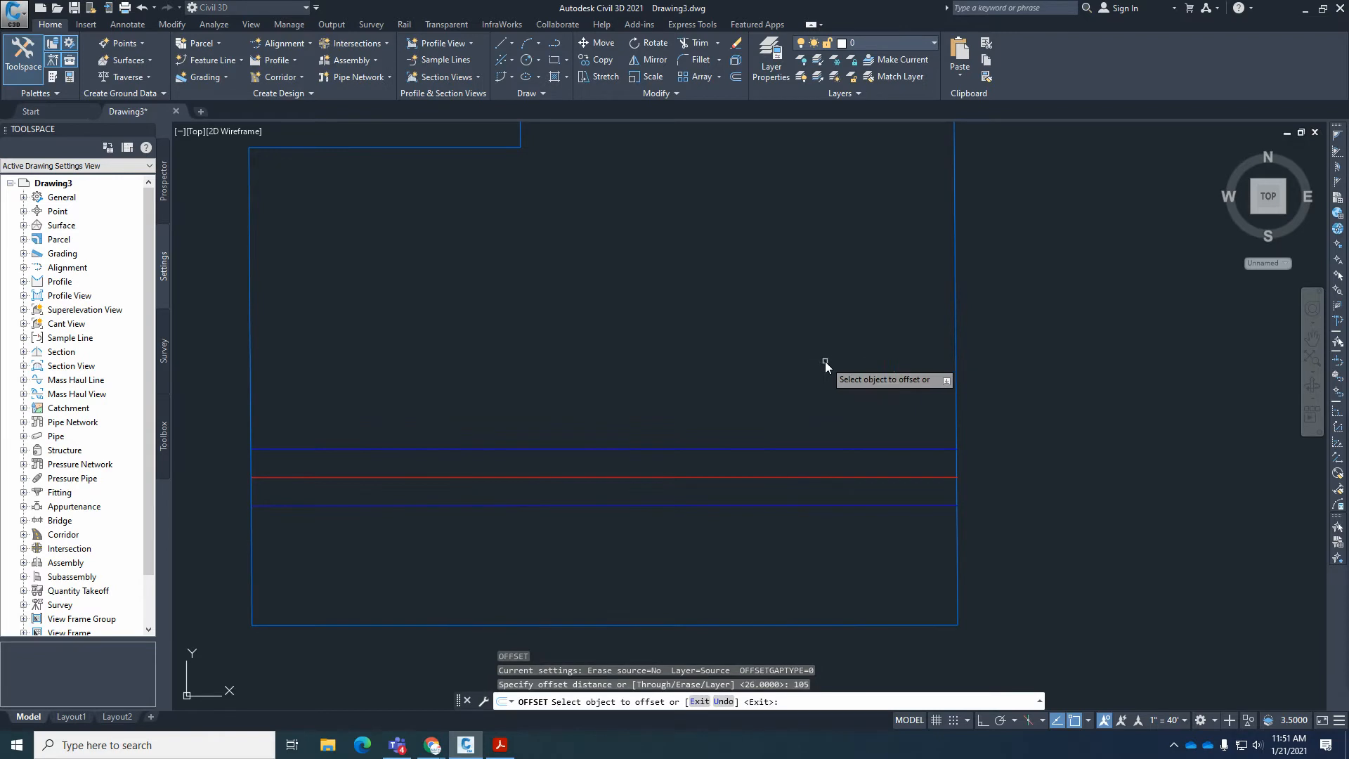
left_click(955, 359)
left_click(860, 365)
key("Return")
key("Return")
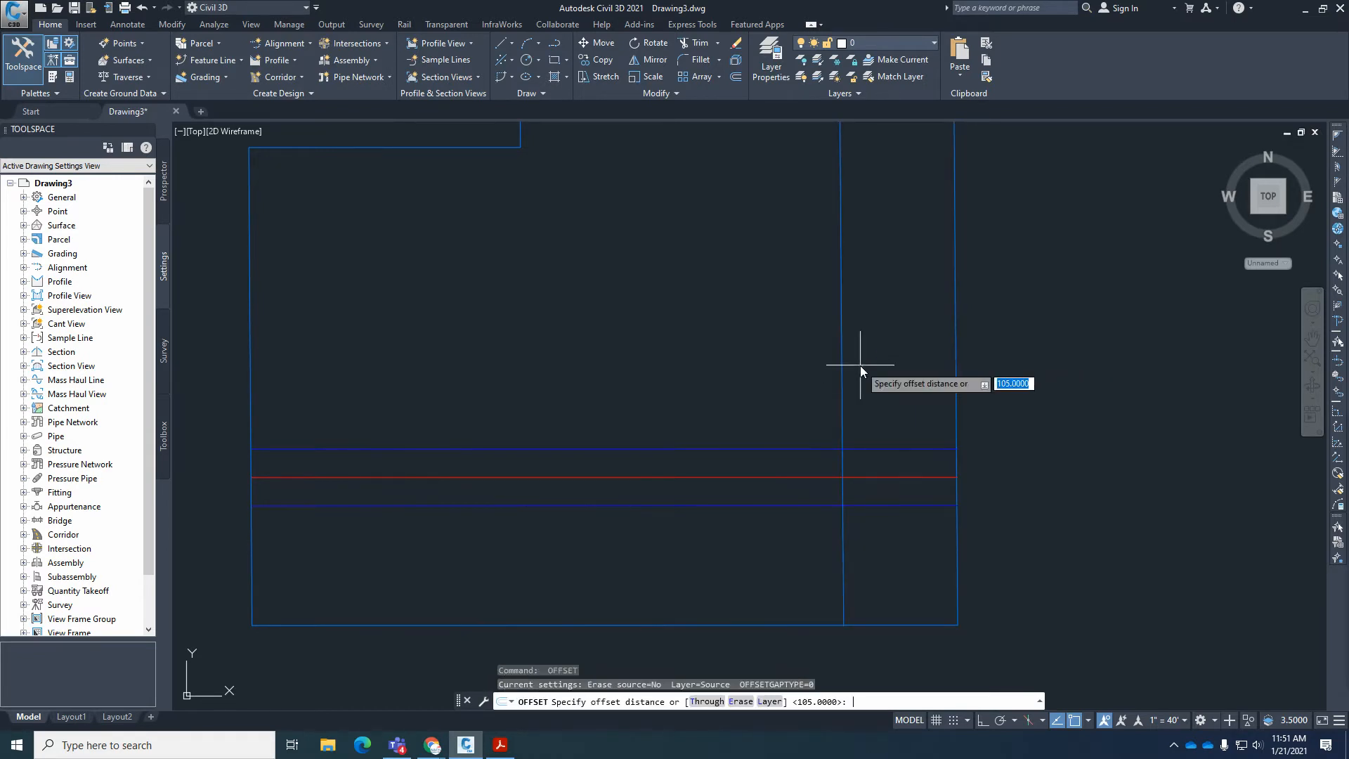
Offset the new north-south line 26 to the west, and offset the resulting line another 26 west.
type("26")
key("Return")
left_click(842, 367)
left_click(786, 368)
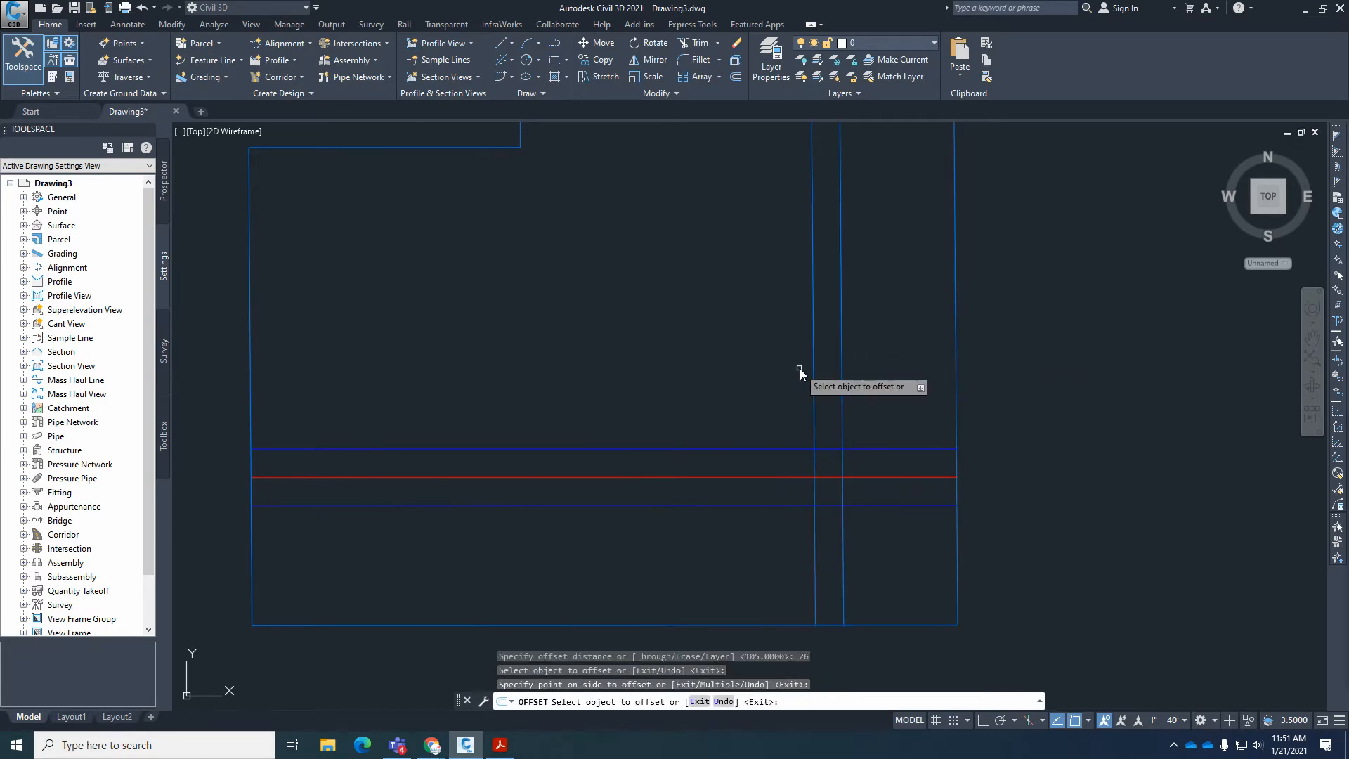
left_click(815, 368)
left_click(758, 366)
key("Return")
Match the two outer lines of the north-south street to the properties of the horizontal street's right-of-way line.
scroll(802, 481, "up", 2)
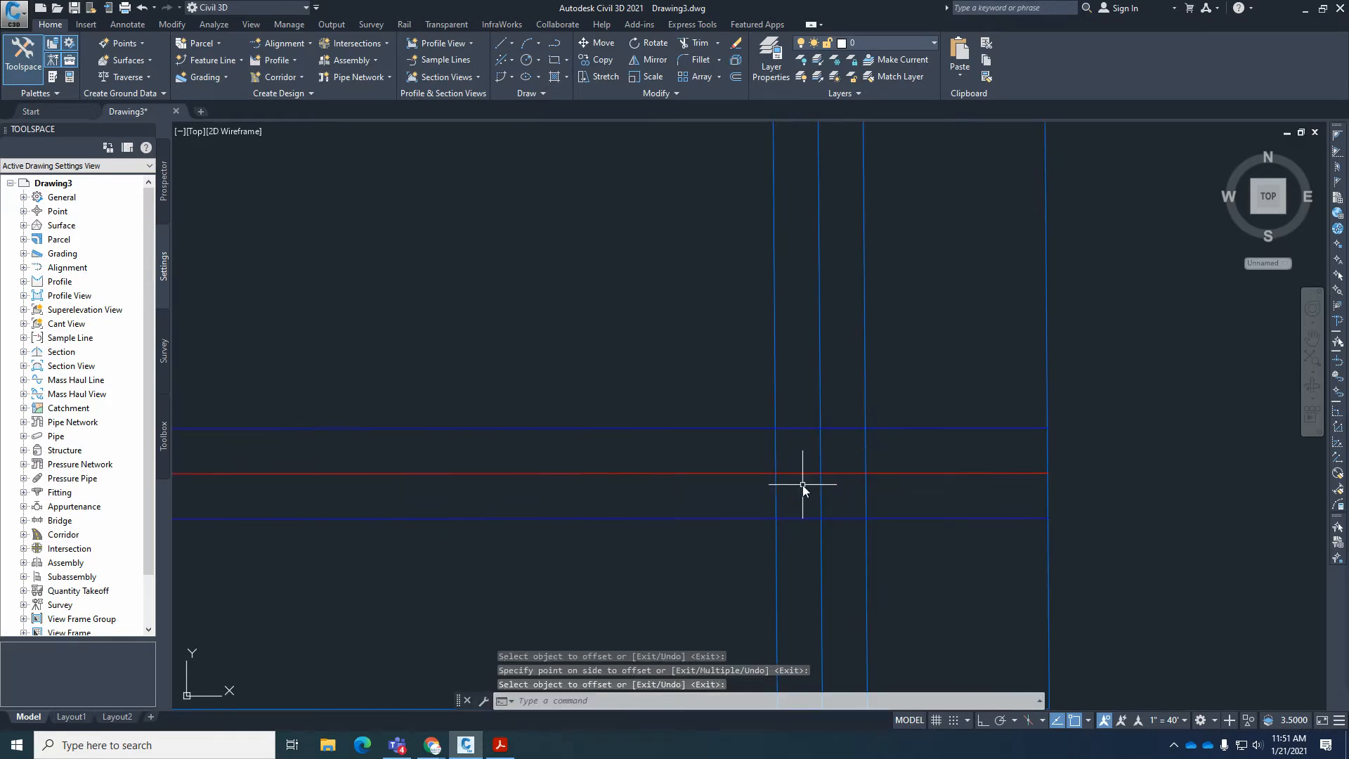
type("MA")
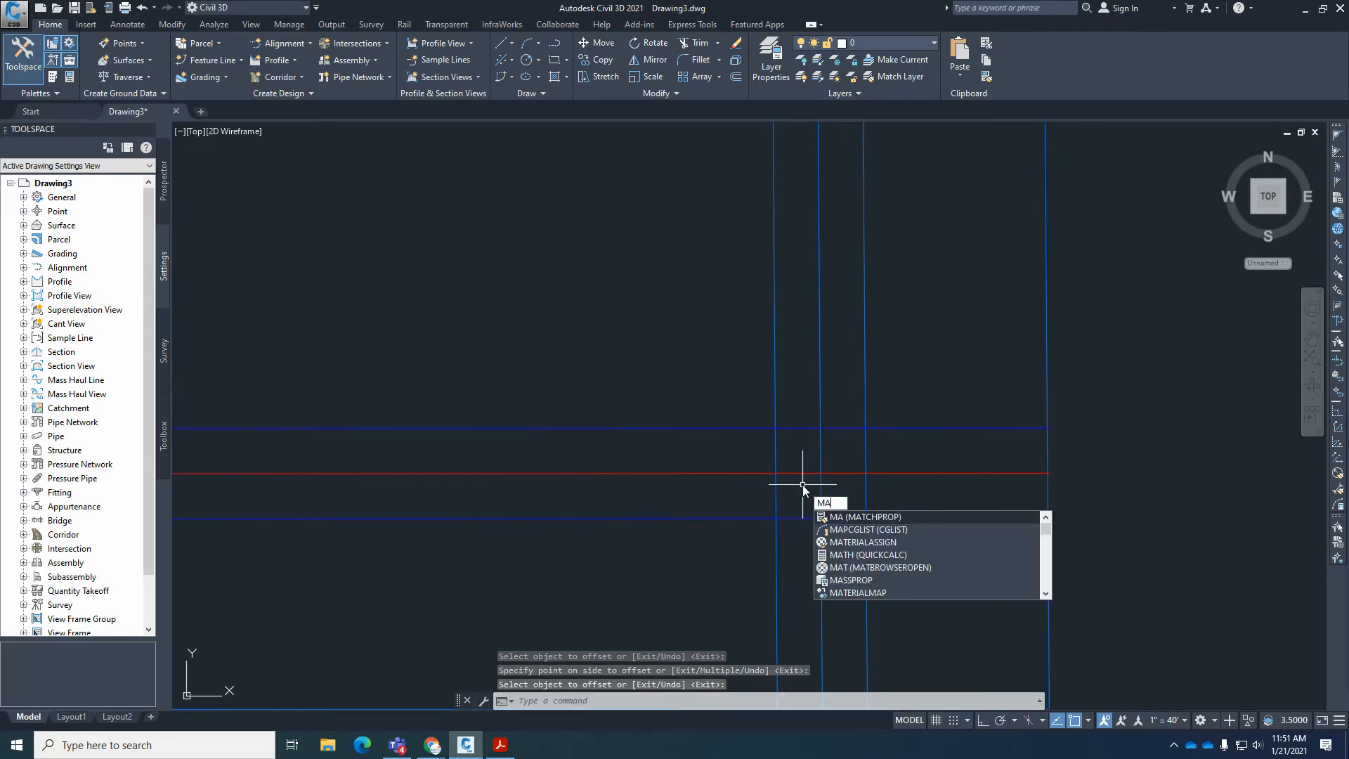
key("Return")
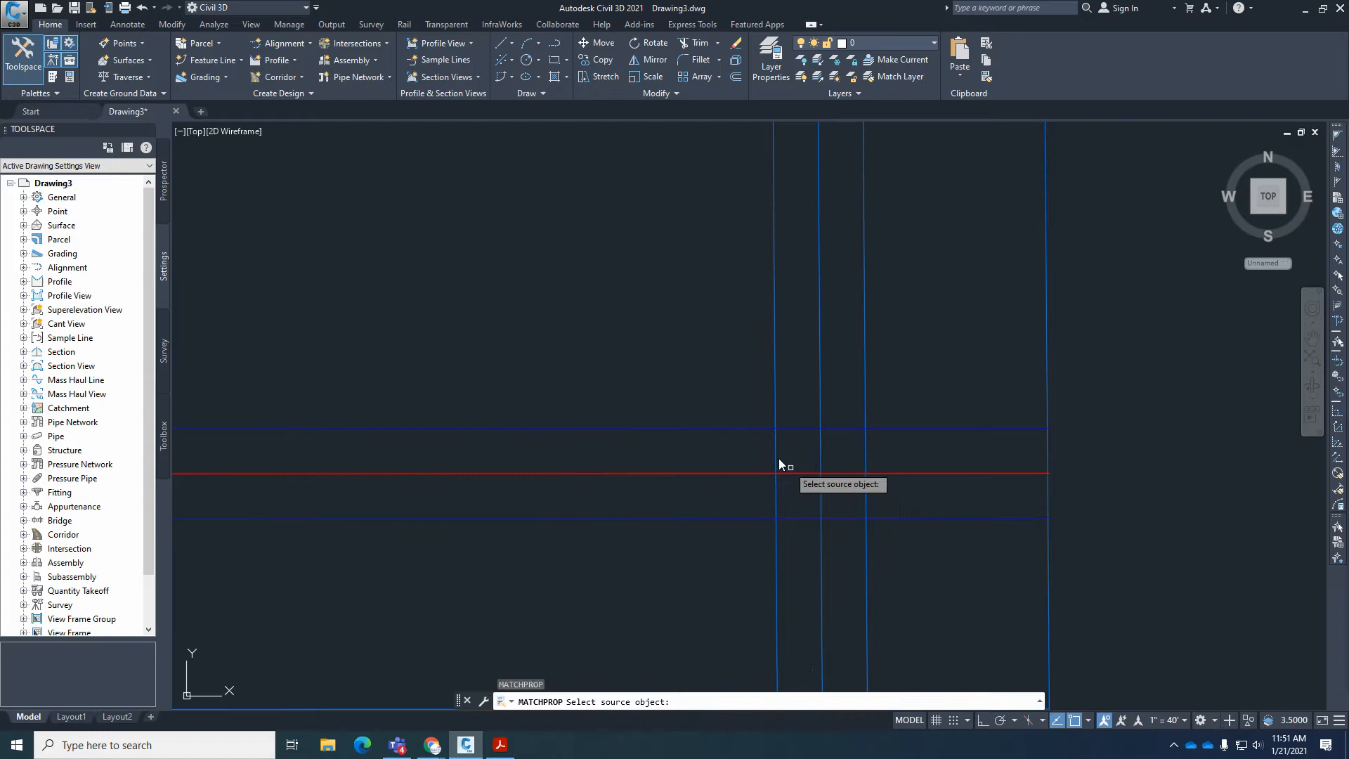
left_click(759, 428)
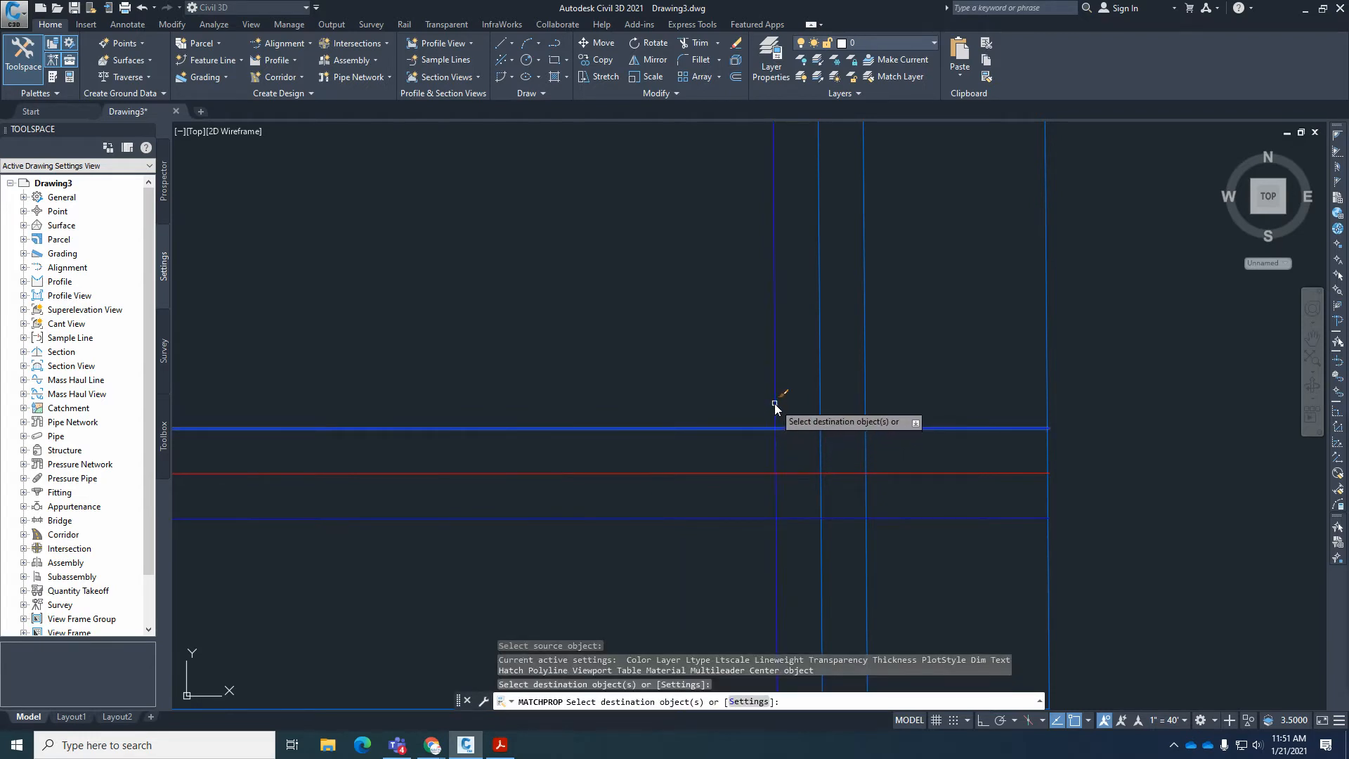
left_click(863, 394)
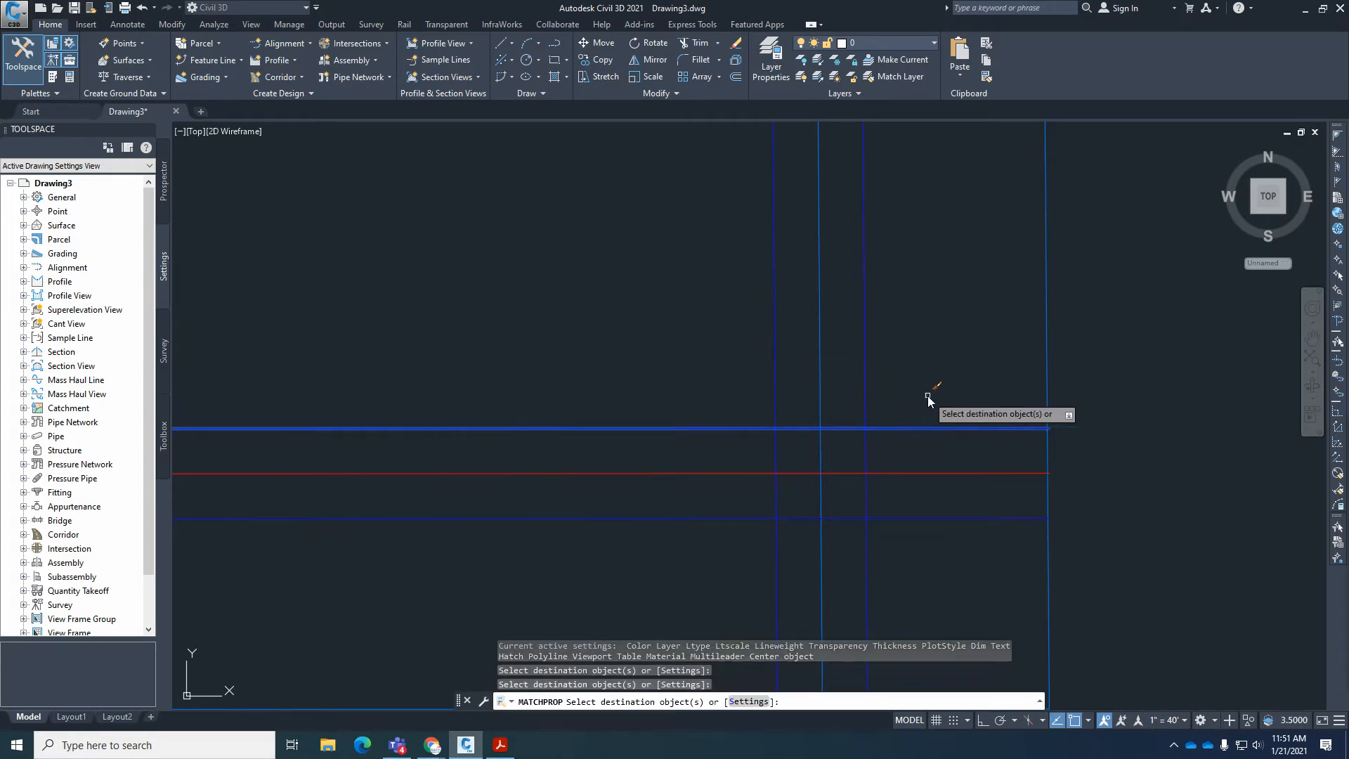
key("Return")
key("Return")
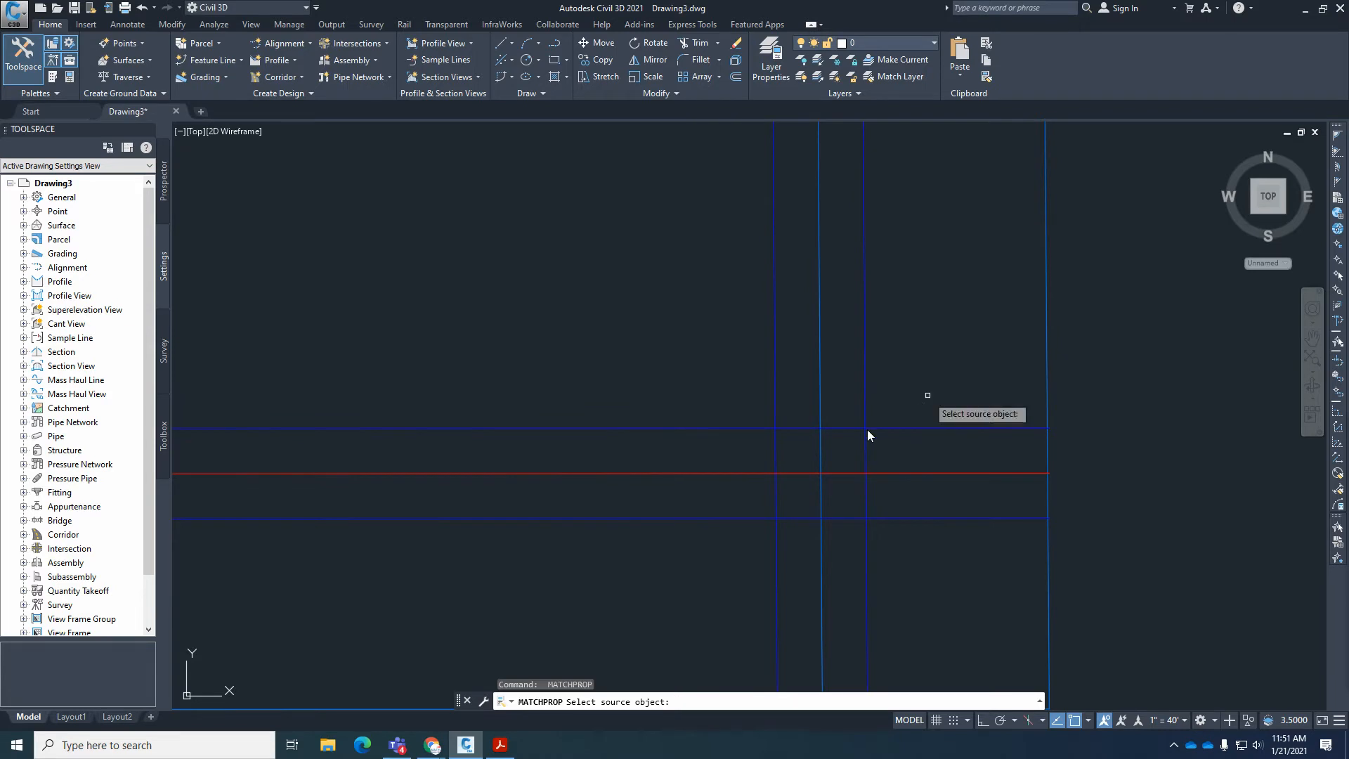
Match the middle line of the north-south street to the properties of the horizontal street's centerline.
left_click(801, 474)
left_click(819, 411)
key("Return")
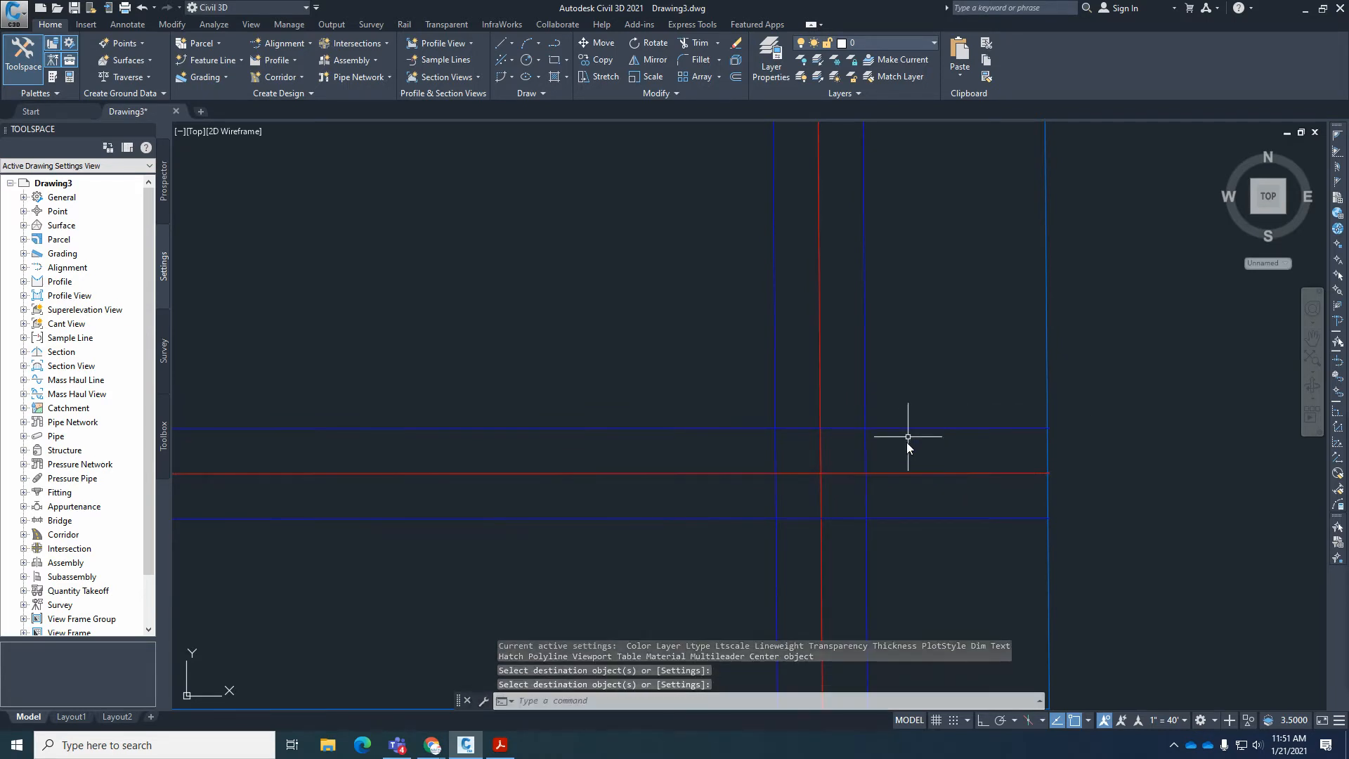
Compare the north end and southeast intersection of the drawn streets with the overall plat in Acrobat Reader, ending in Civil 3D.
scroll(908, 437, "down", 5)
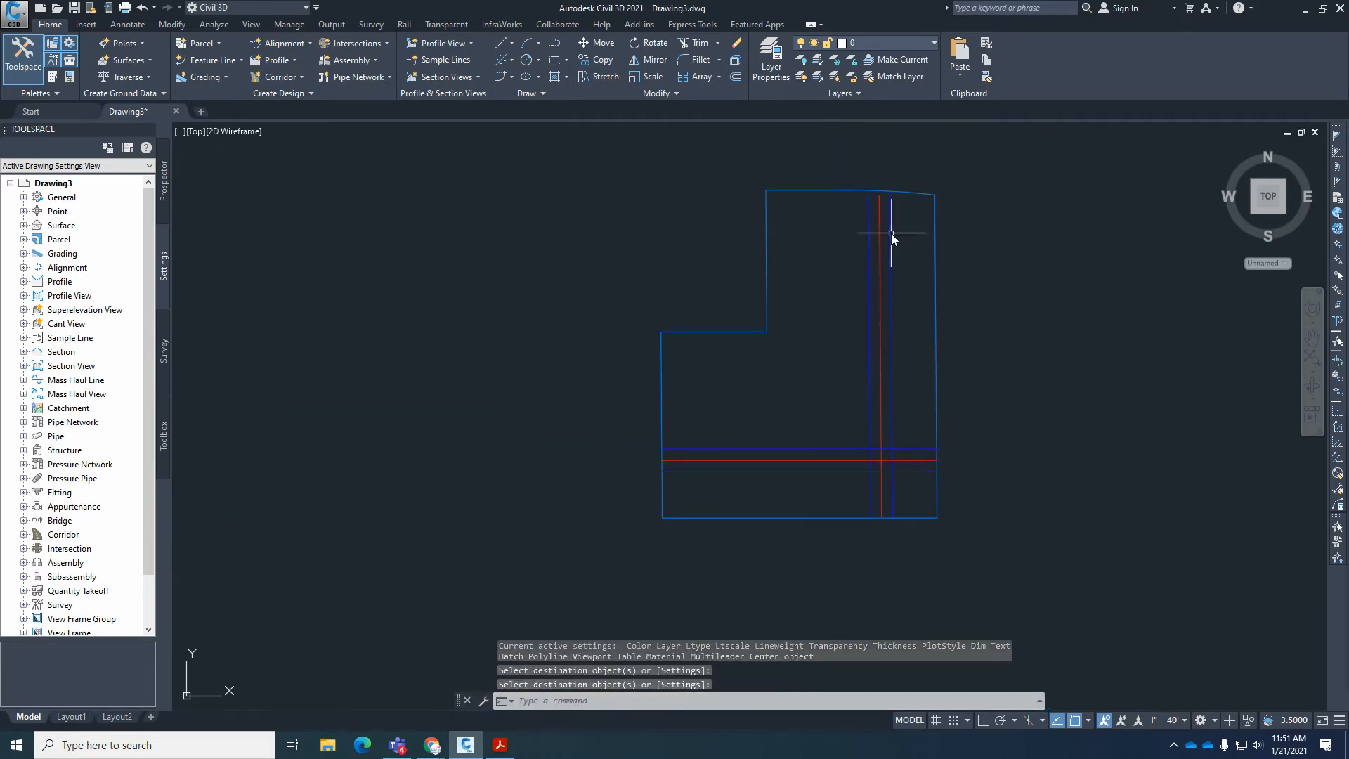
scroll(903, 181, "up", 5)
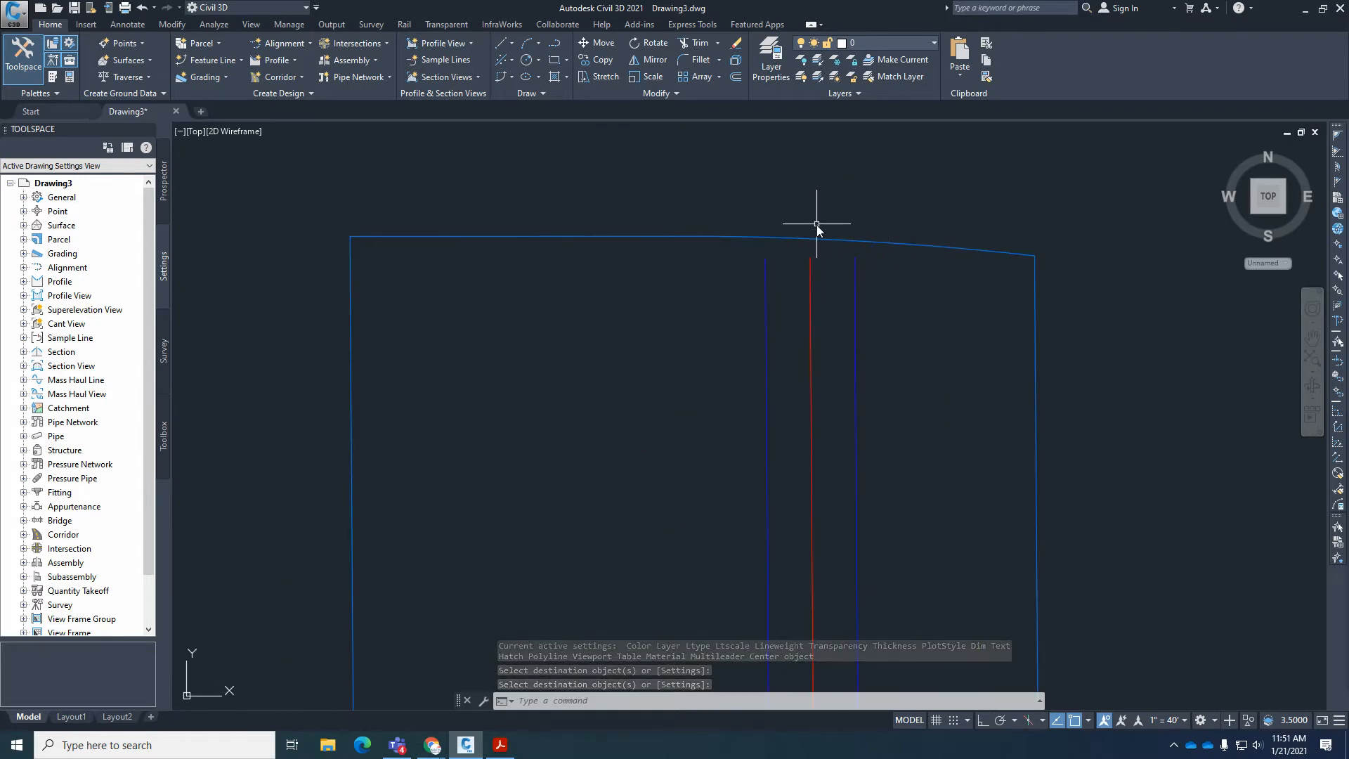
scroll(904, 239, "down", 5)
scroll(906, 548, "up", 4)
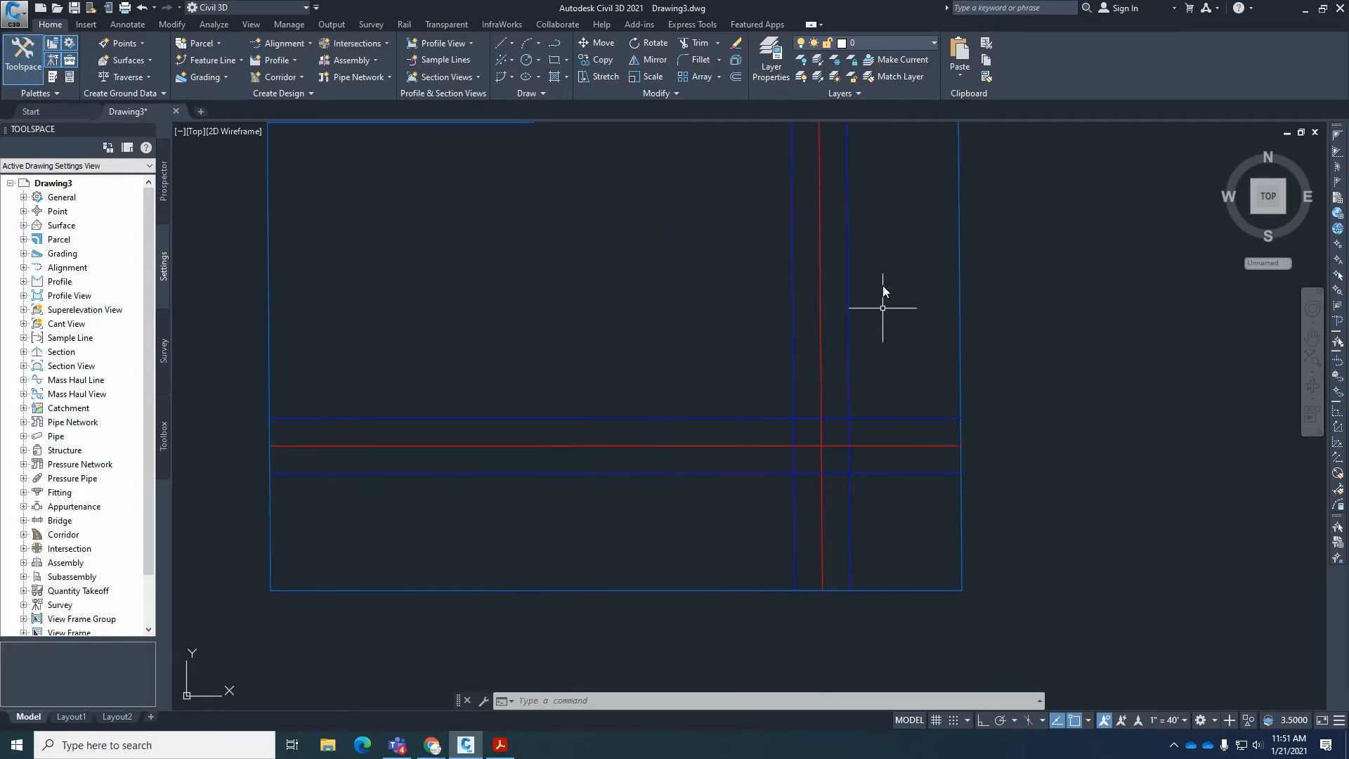
left_click(500, 745)
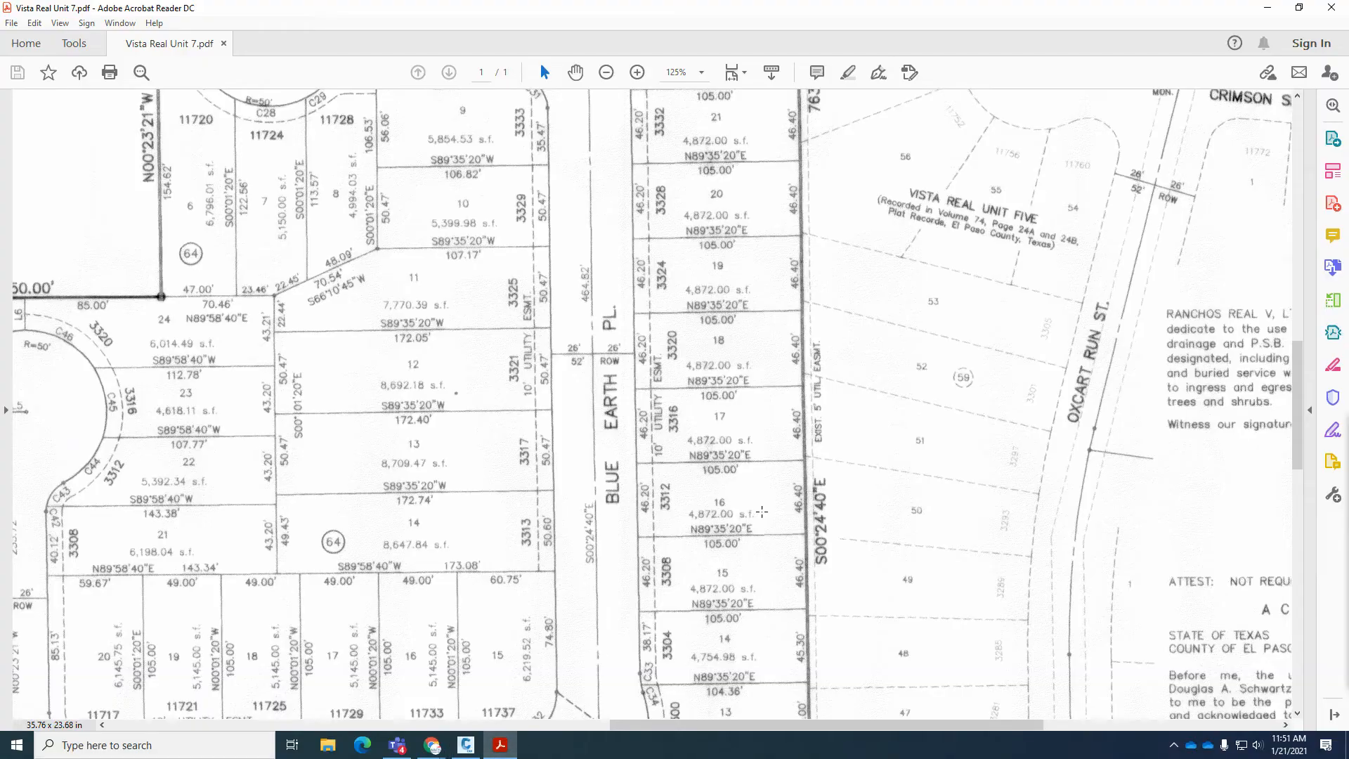
scroll(834, 482, "down", 5, "ctrl")
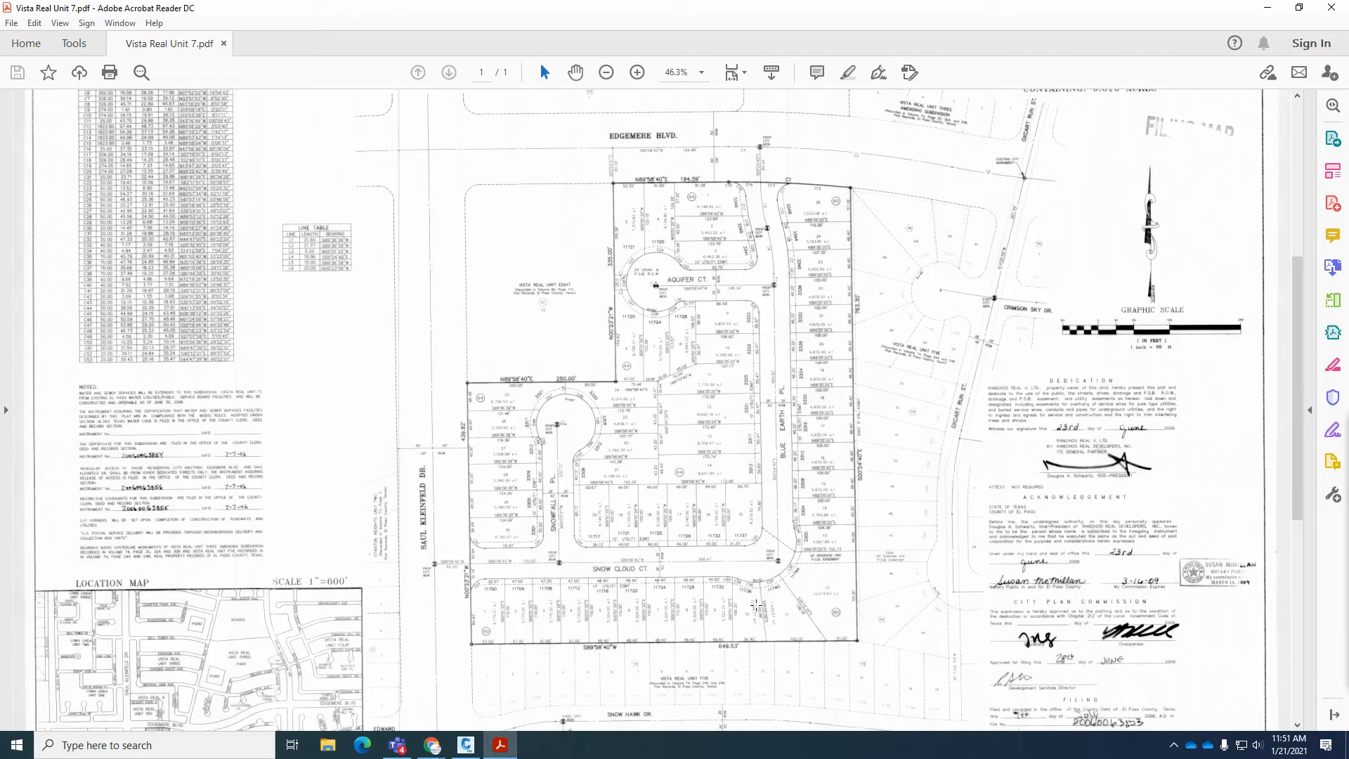
left_click(466, 744)
scroll(789, 541, "up", 4)
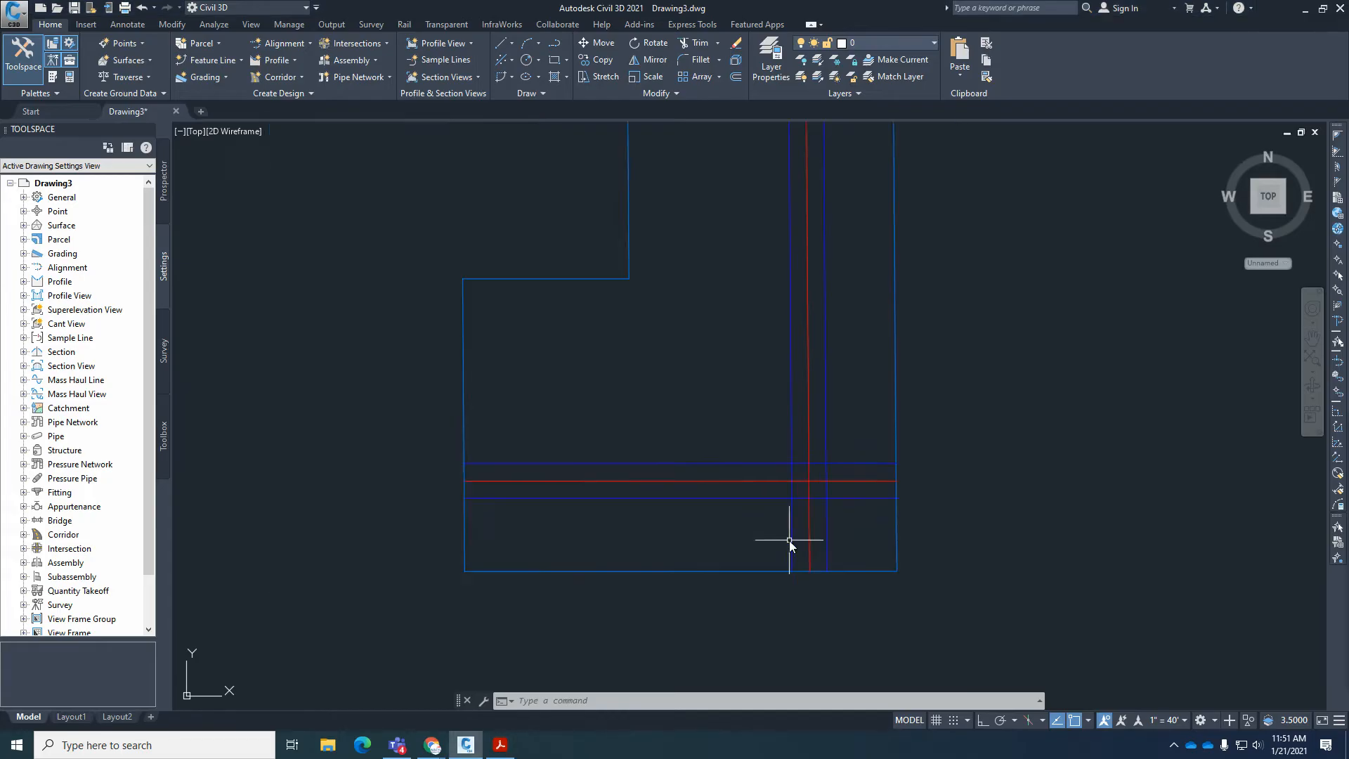
scroll(811, 473, "up", 4)
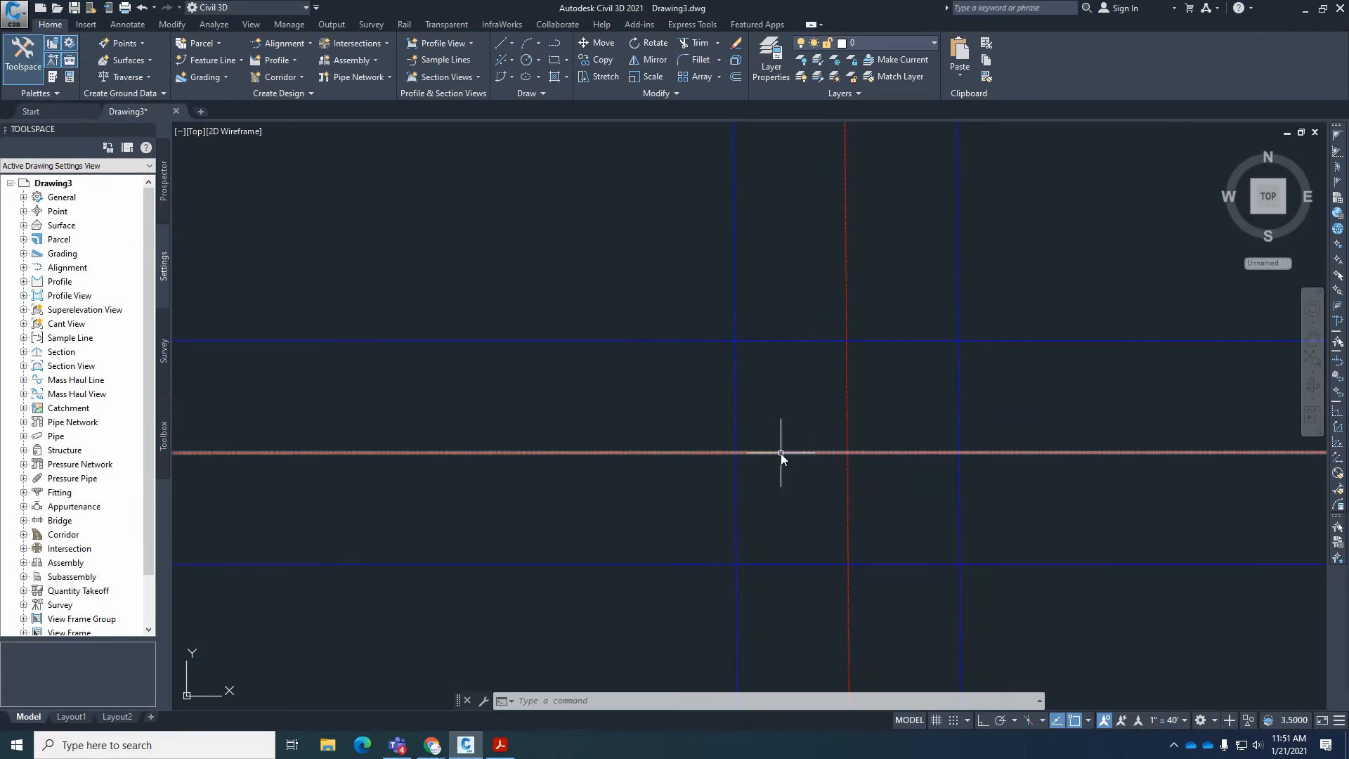
scroll(767, 466, "down", 2)
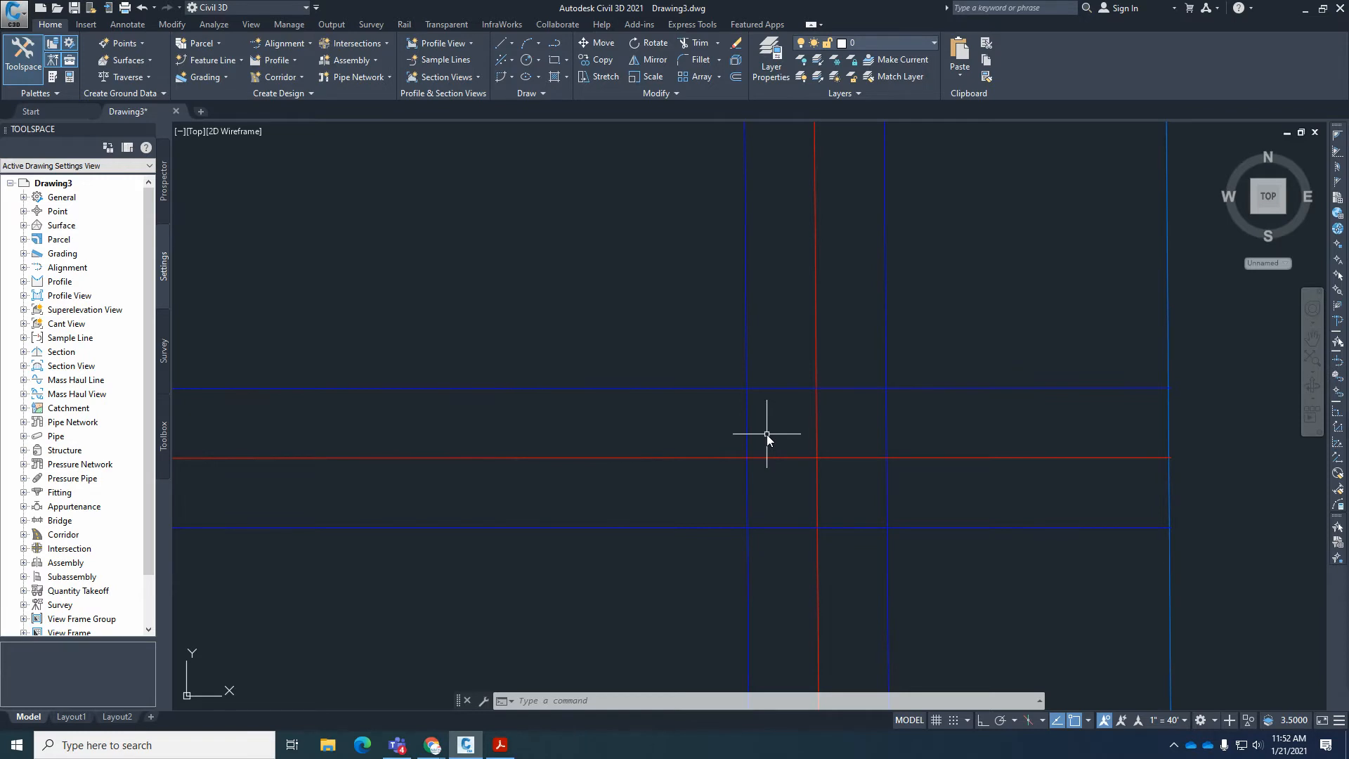
scroll(823, 373, "down", 2)
scroll(845, 462, "up", 2)
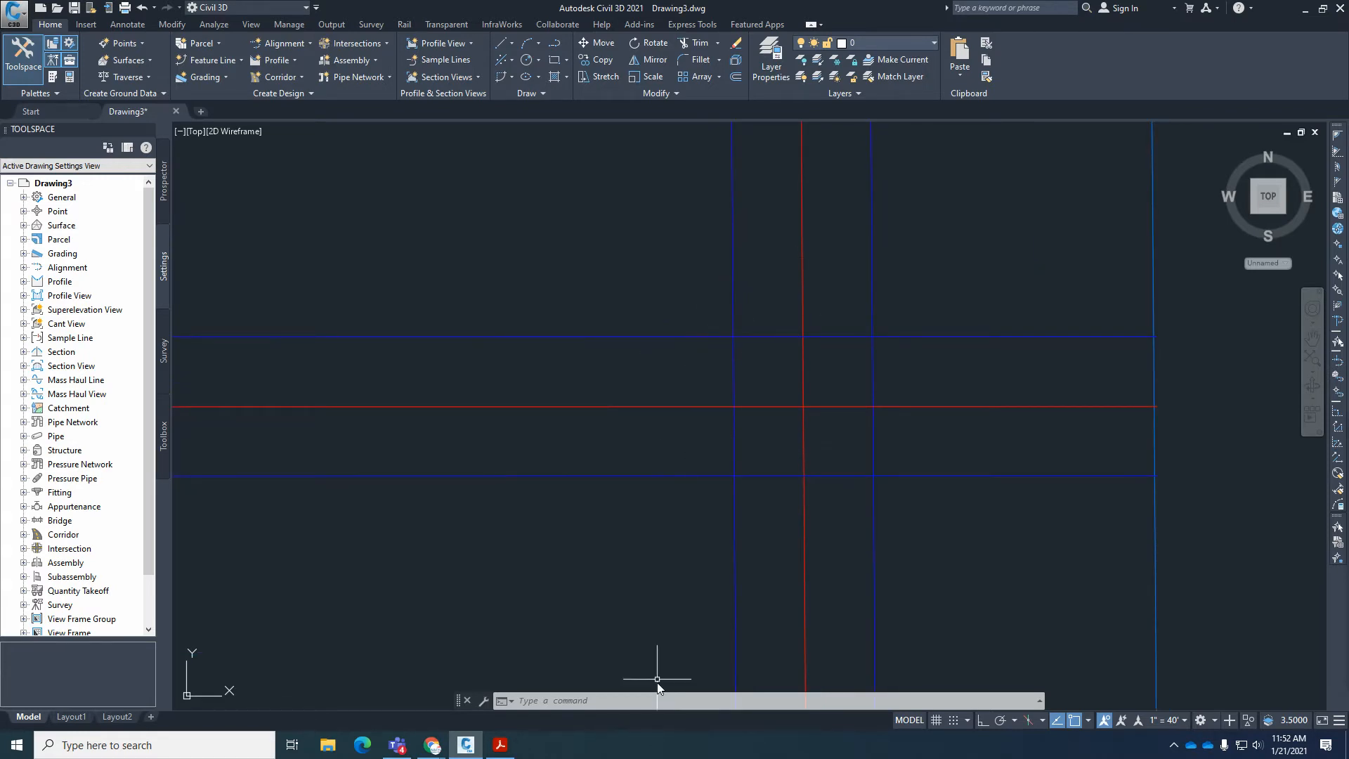
On the plat in Acrobat Reader, locate curve C32 at the Snow Cloud Ct. and Blue Earth Pl. corner and look up its radius in the curve table.
left_click(500, 745)
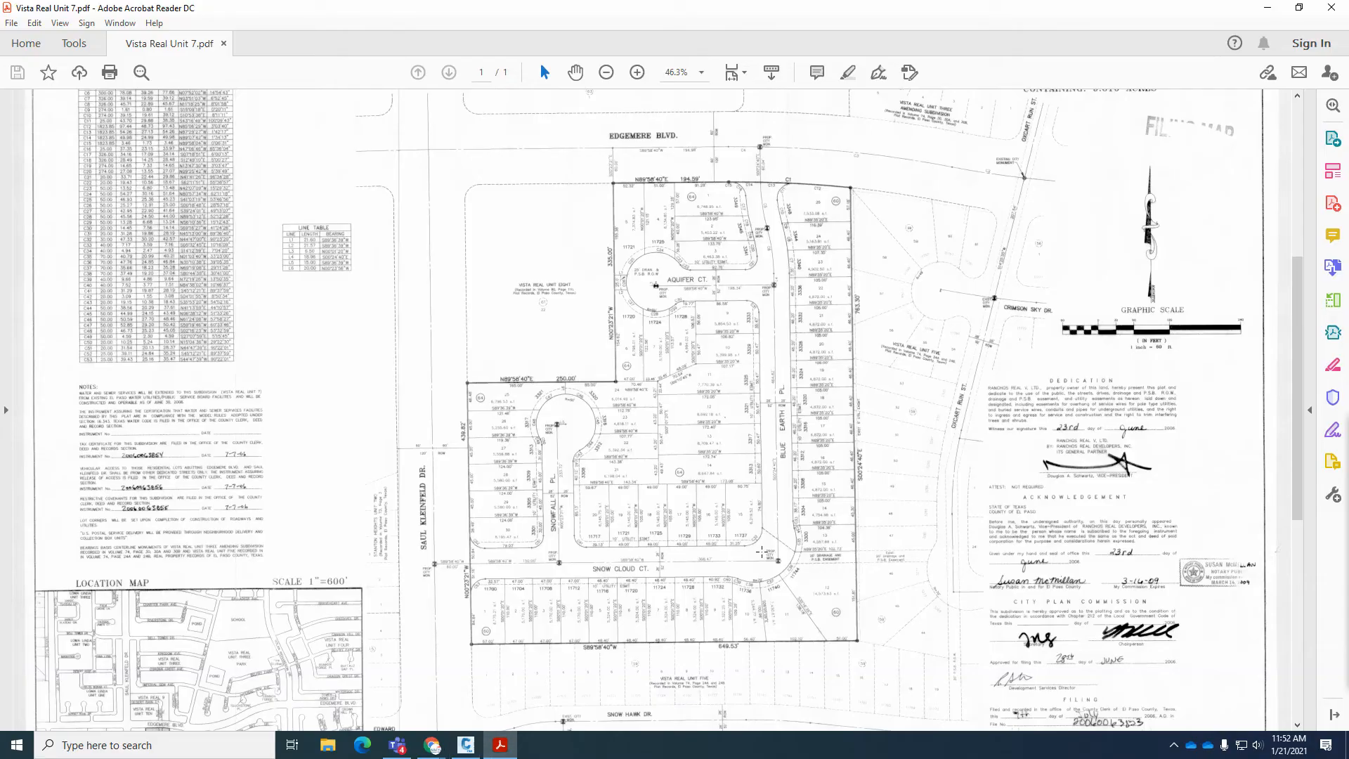
scroll(760, 552, "up", 7, "ctrl")
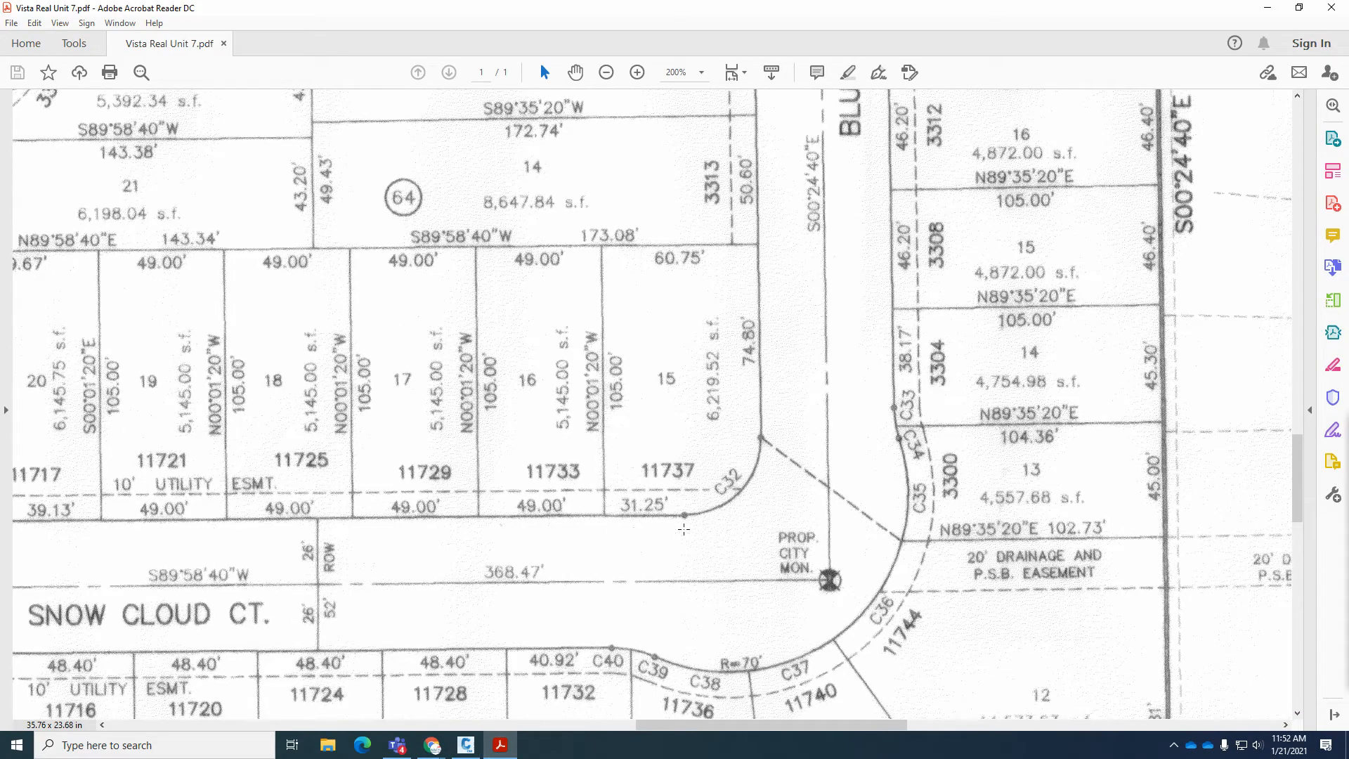
scroll(769, 541, "down", 7, "ctrl")
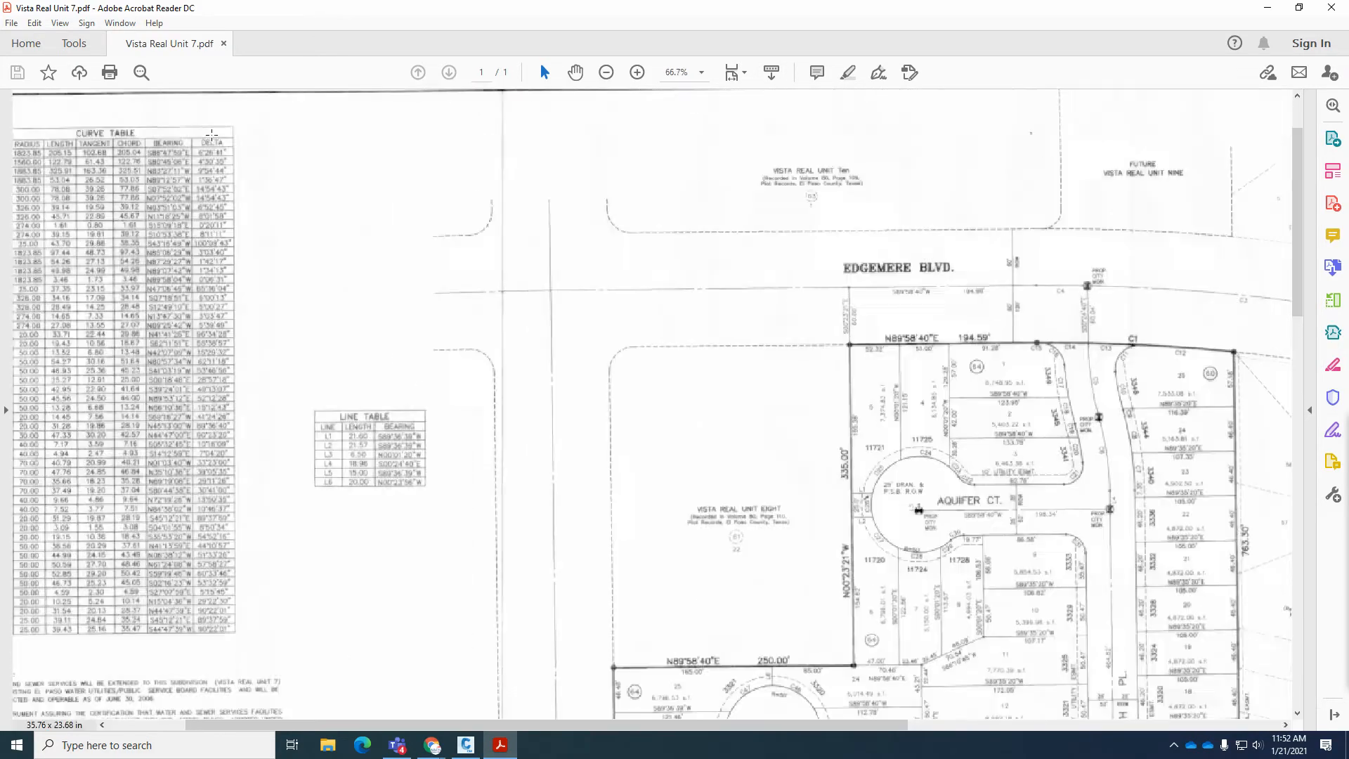
scroll(437, 304, "up", 3, "ctrl")
scroll(437, 304, "down", 1, "ctrl")
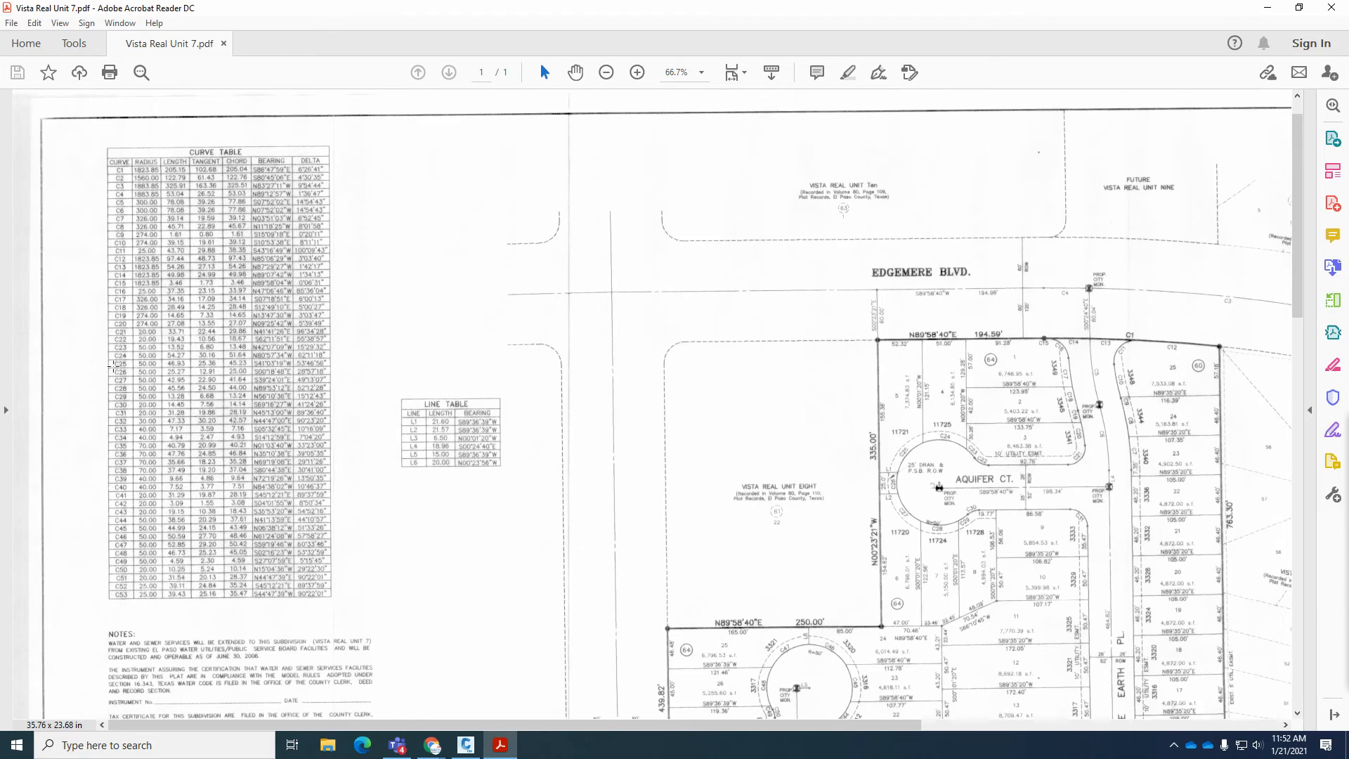
scroll(111, 365, "up", 3, "ctrl")
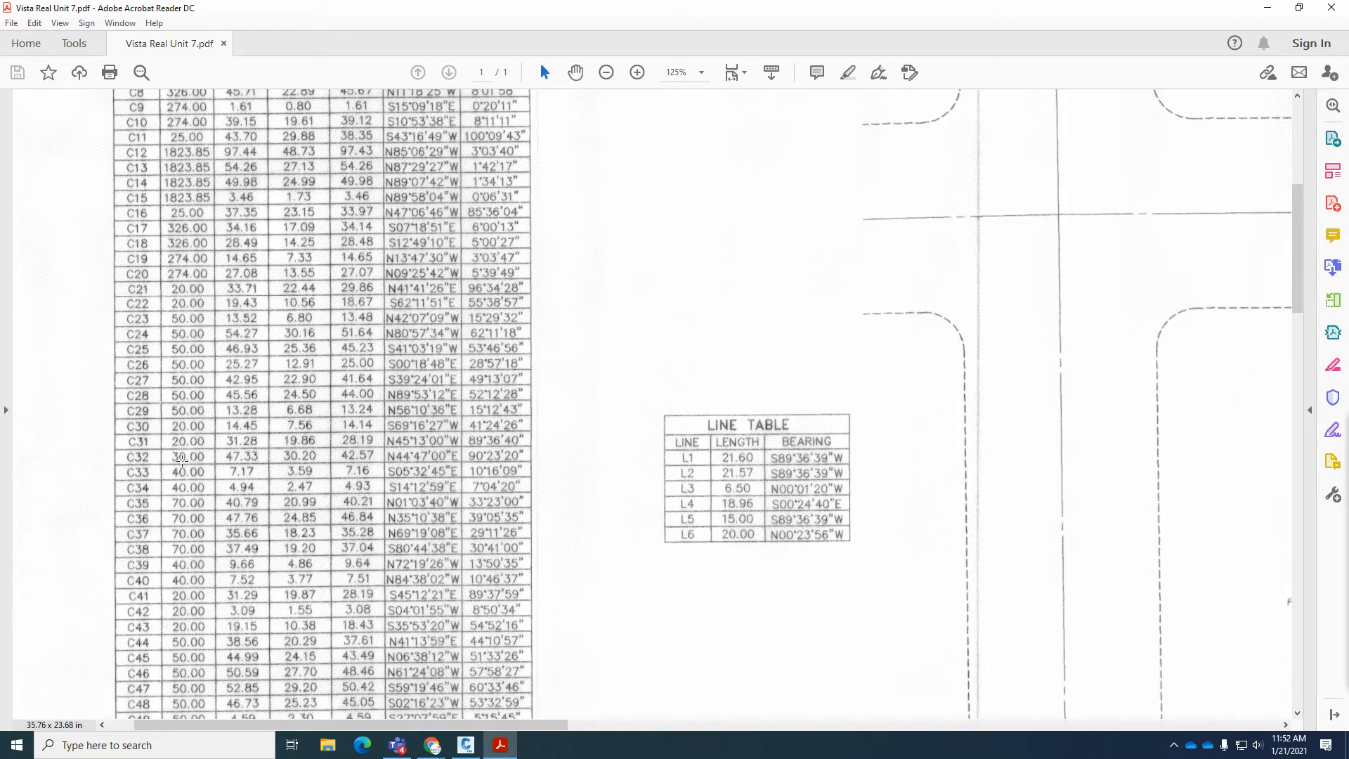
scroll(190, 427, "up", 5)
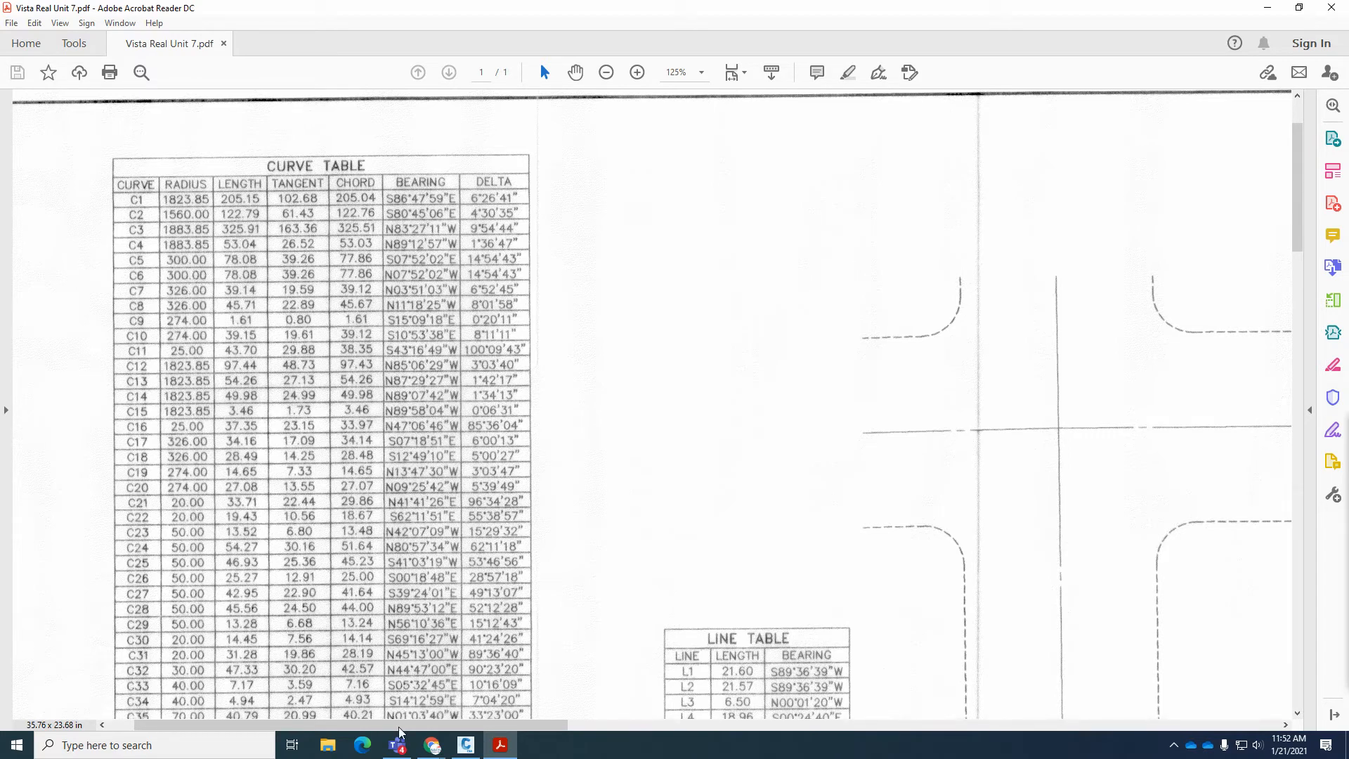
In Civil 3D, fillet the inner right-of-way lines where the two streets meet with a radius of 30.
left_click(465, 744)
scroll(762, 553, "down", 5)
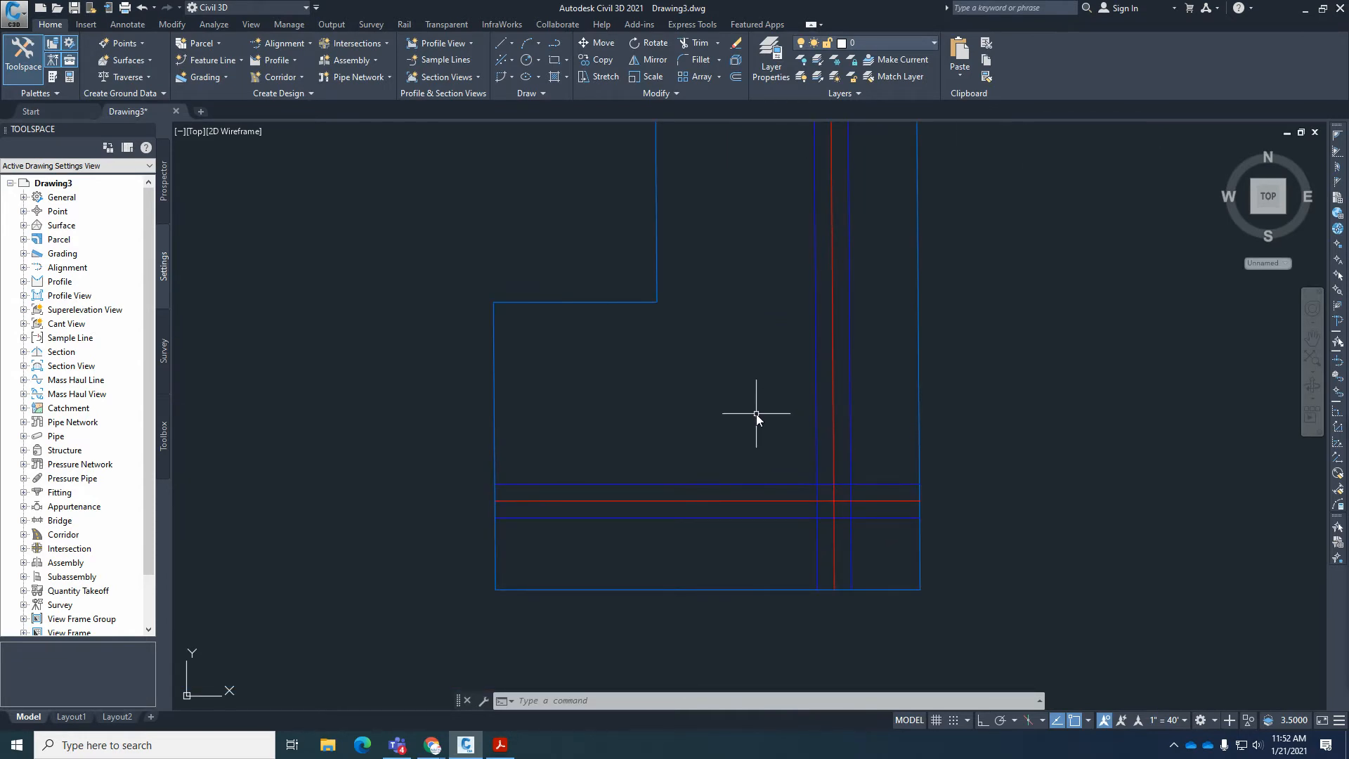
type("F")
key("Return")
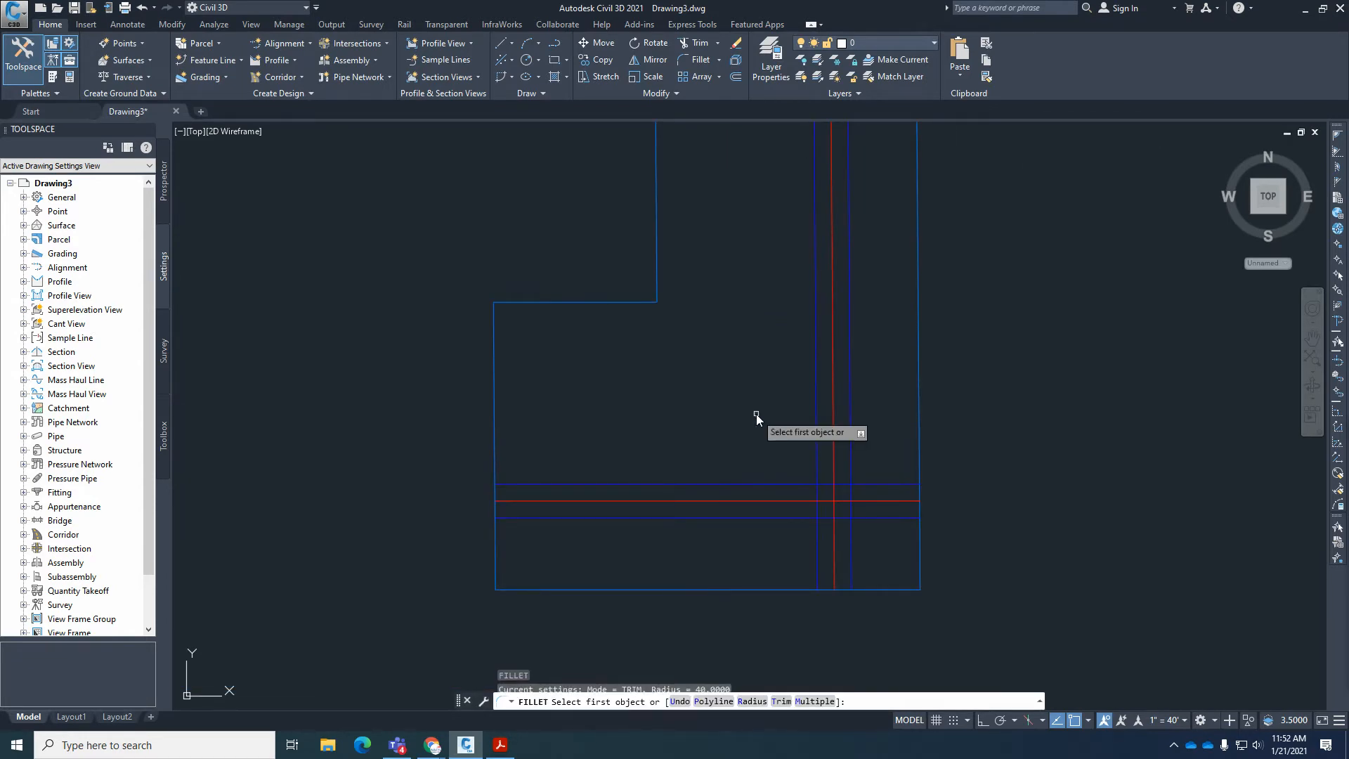
type("r")
key("Return")
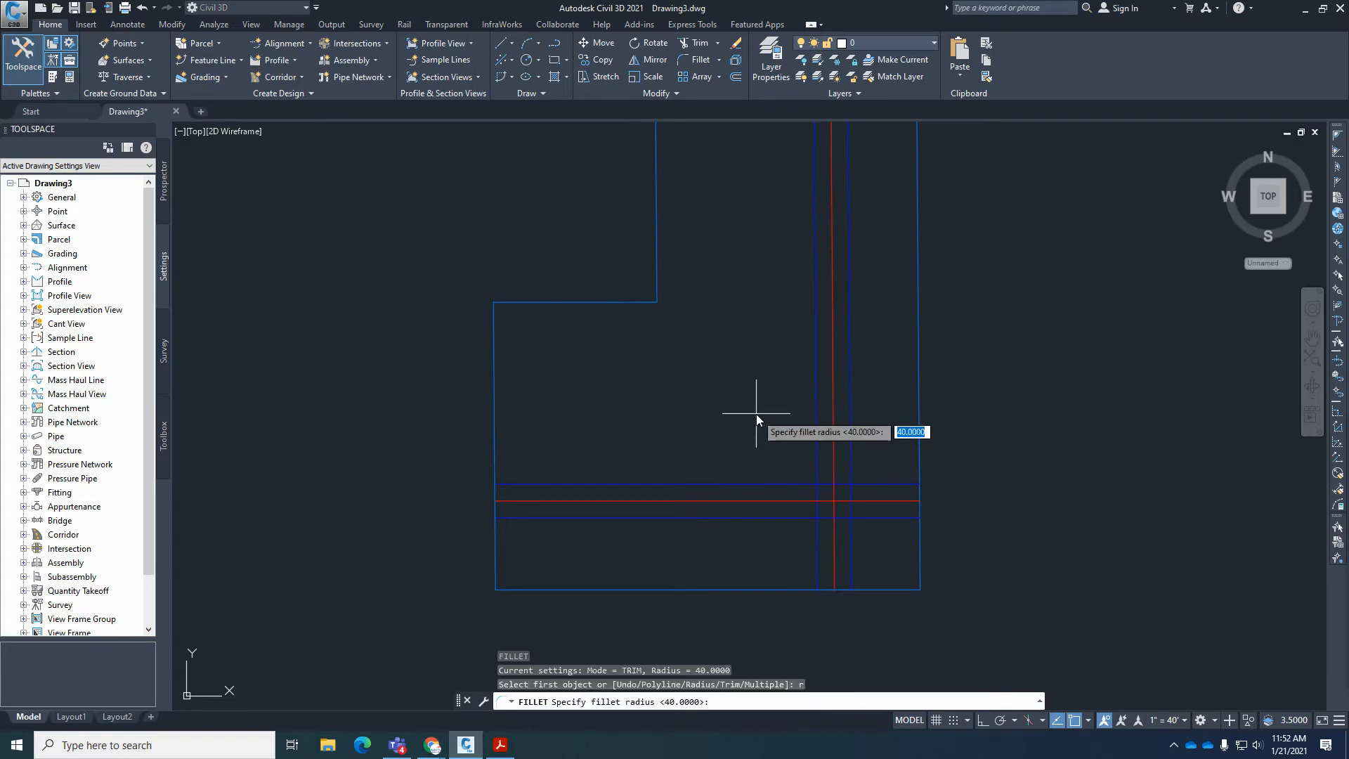
type("30")
key("Return")
scroll(808, 499, "up", 4)
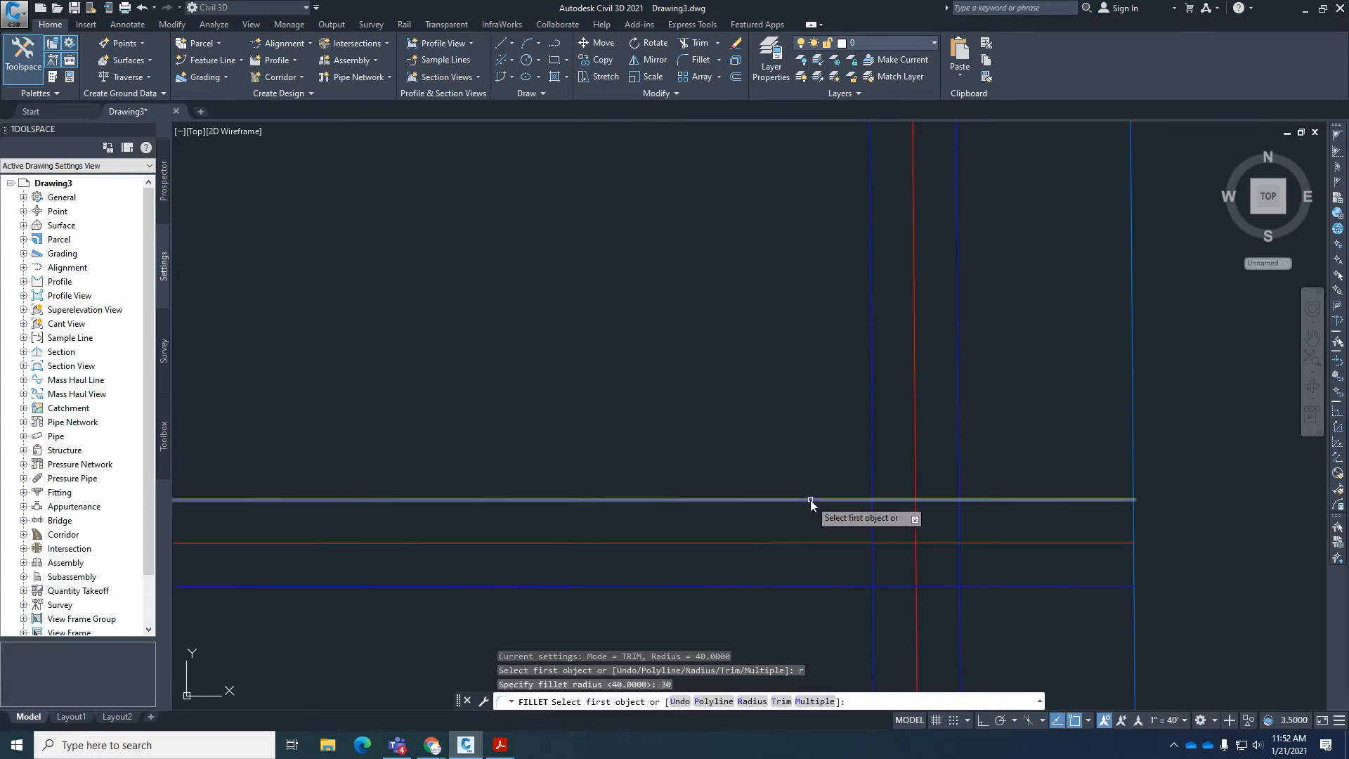
left_click(810, 500)
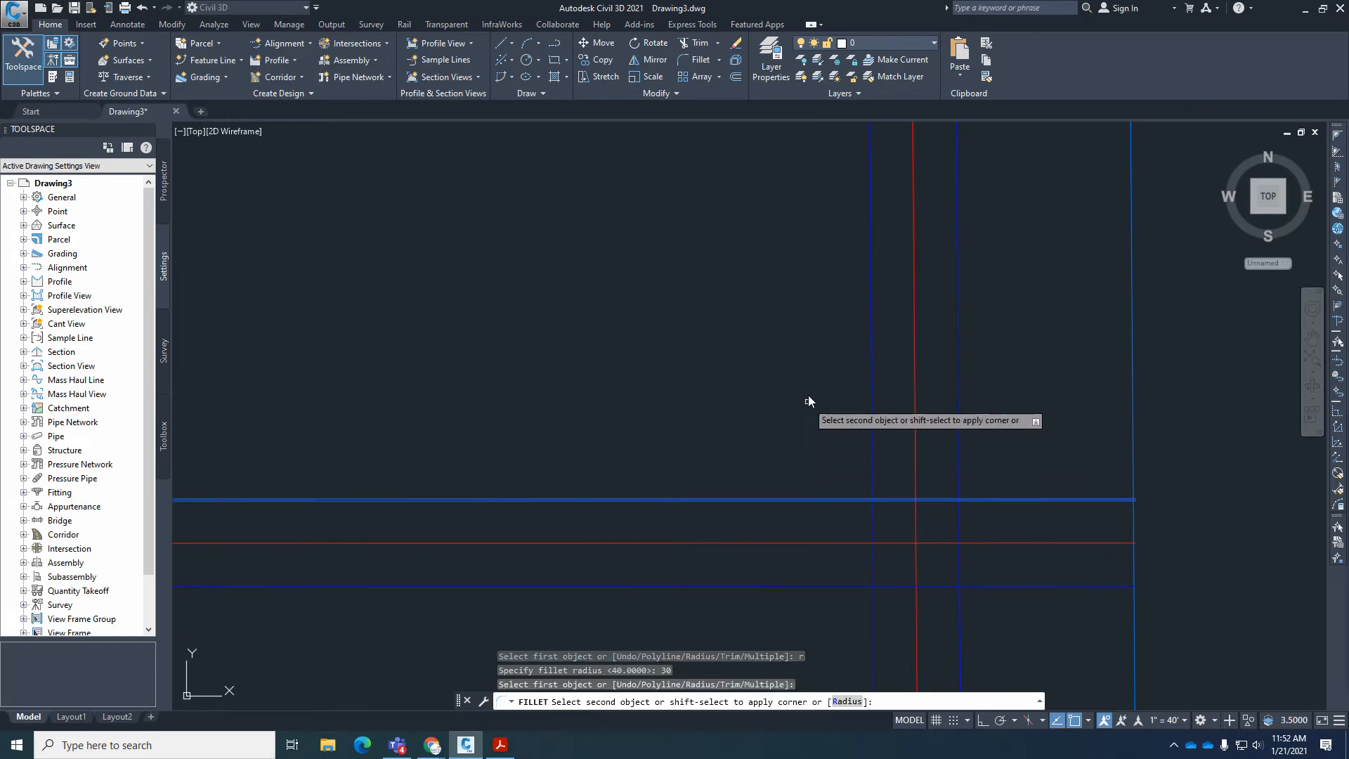
left_click(870, 363)
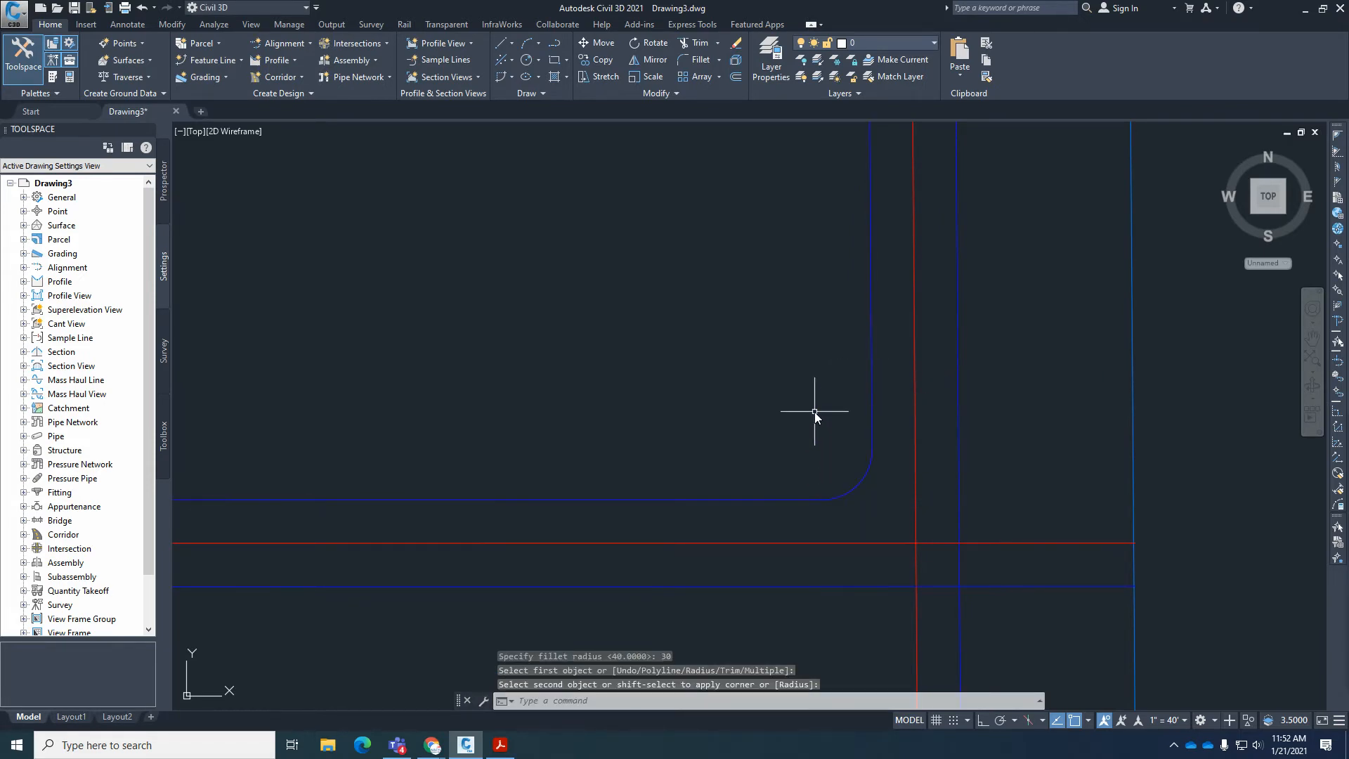
scroll(735, 503, "down", 3)
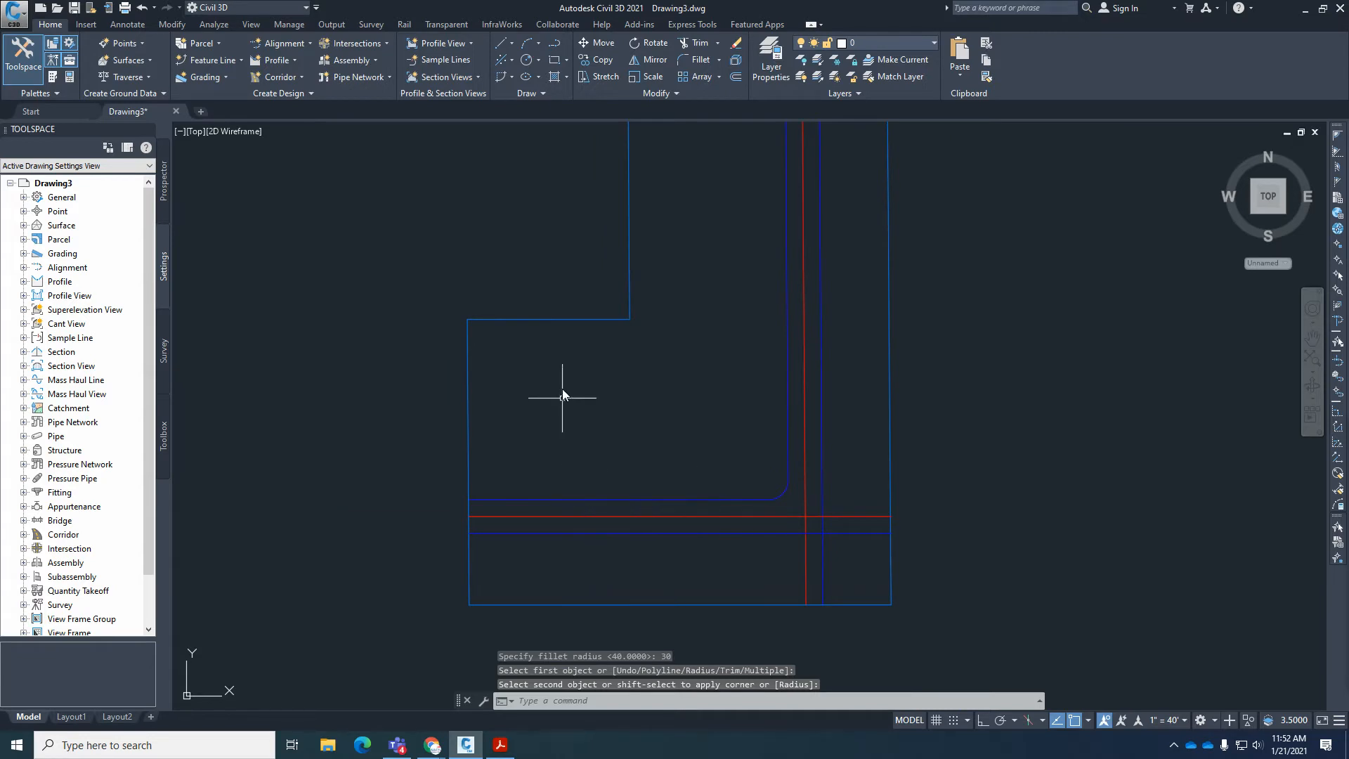
On the plat in Acrobat Reader, examine the radius note for the outer corner arc and its center at curve C32, ending in Civil 3D.
scroll(838, 545, "up", 3)
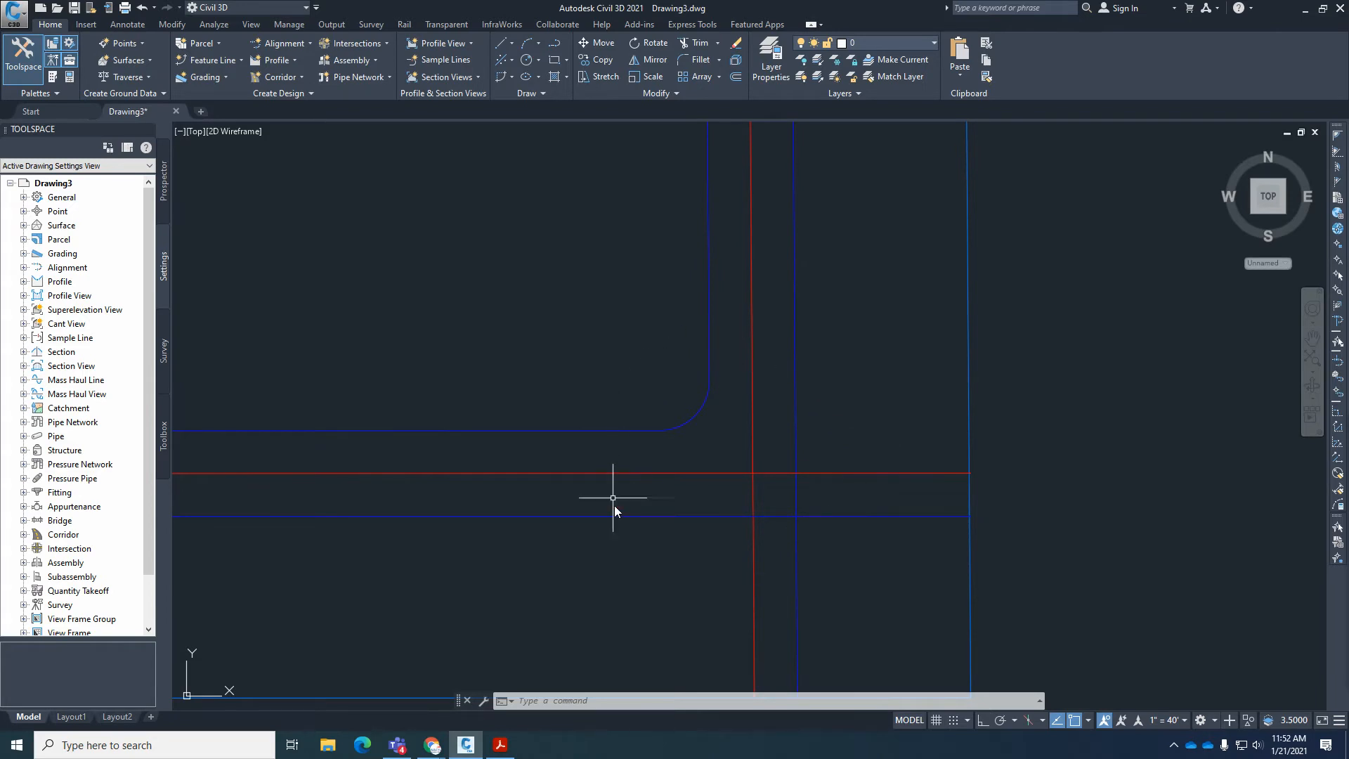
left_click(501, 743)
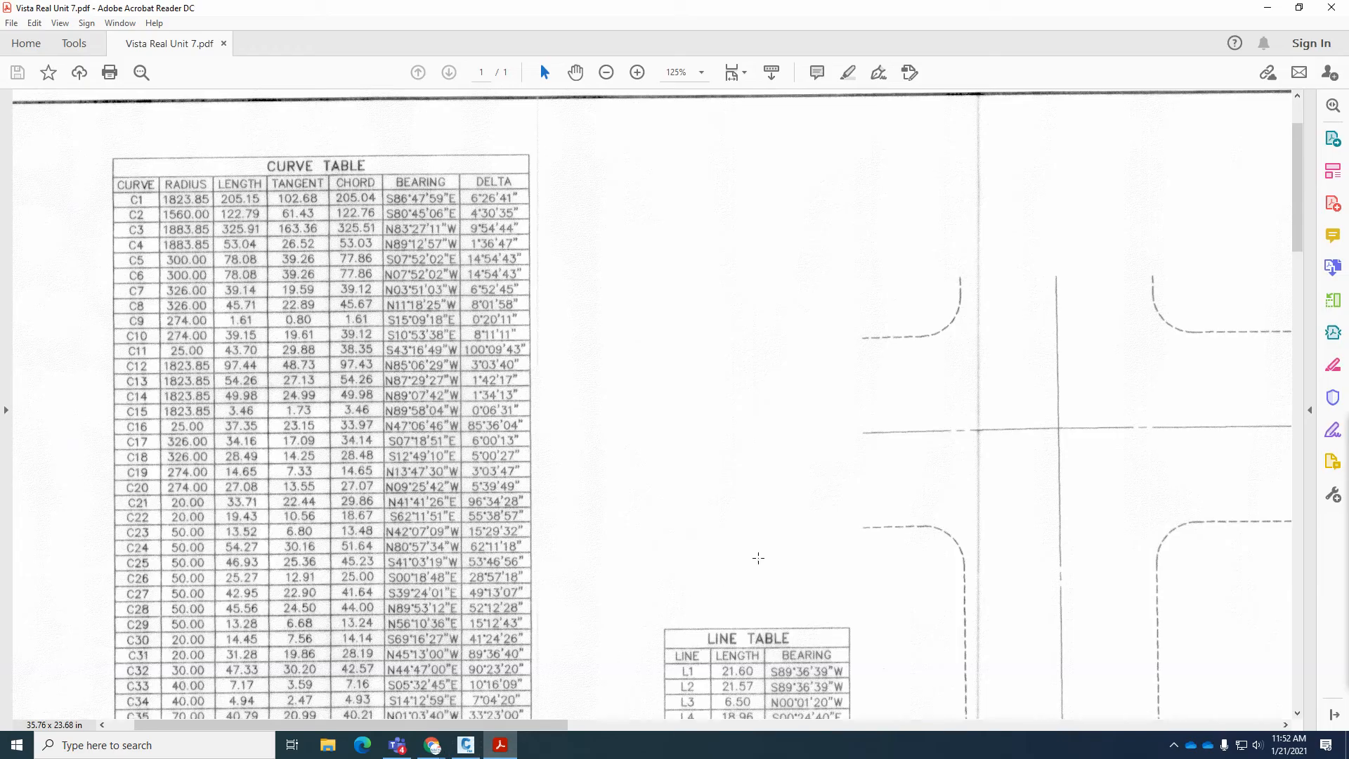
middle_click_drag(731, 494, 652, 524)
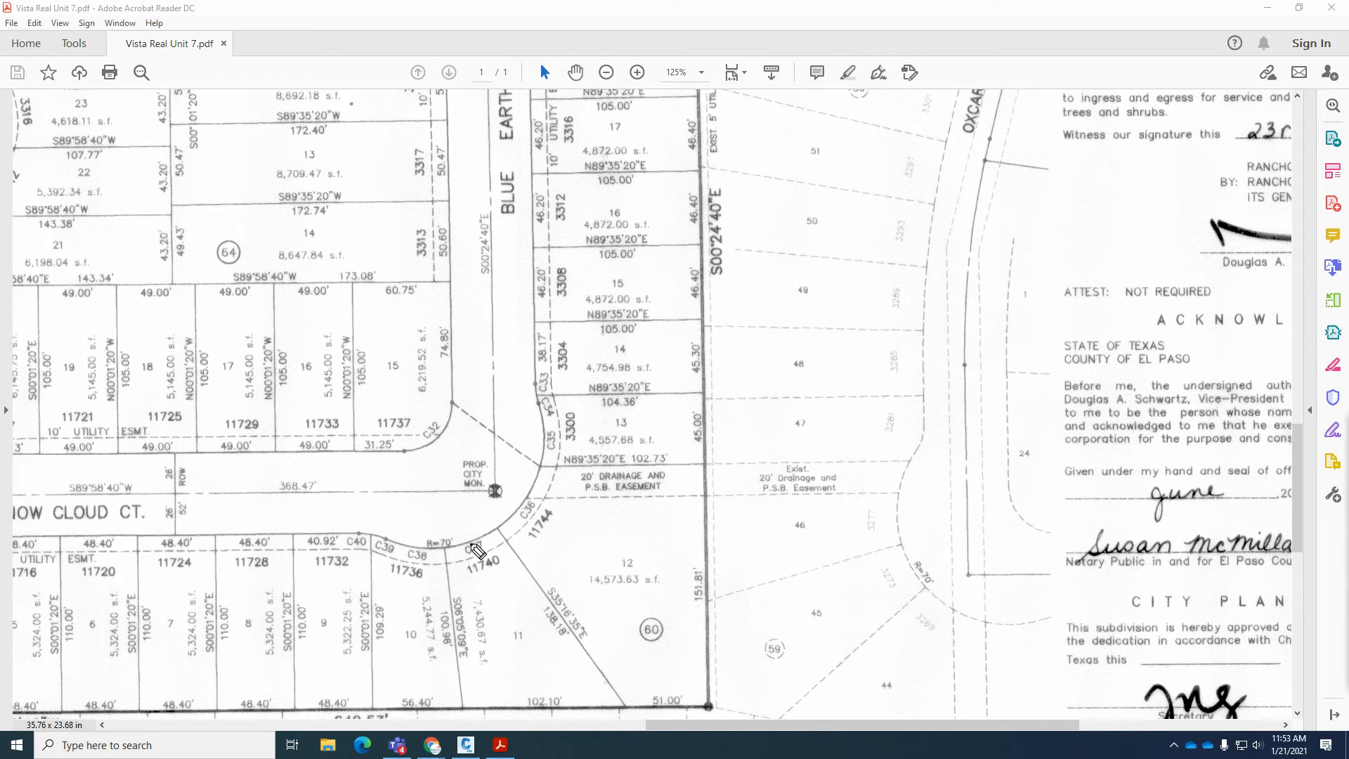
mouse_move(435, 560)
left_mouse_down()
mouse_move(453, 531)
mouse_move(411, 555)
mouse_move(449, 559)
left_mouse_up()
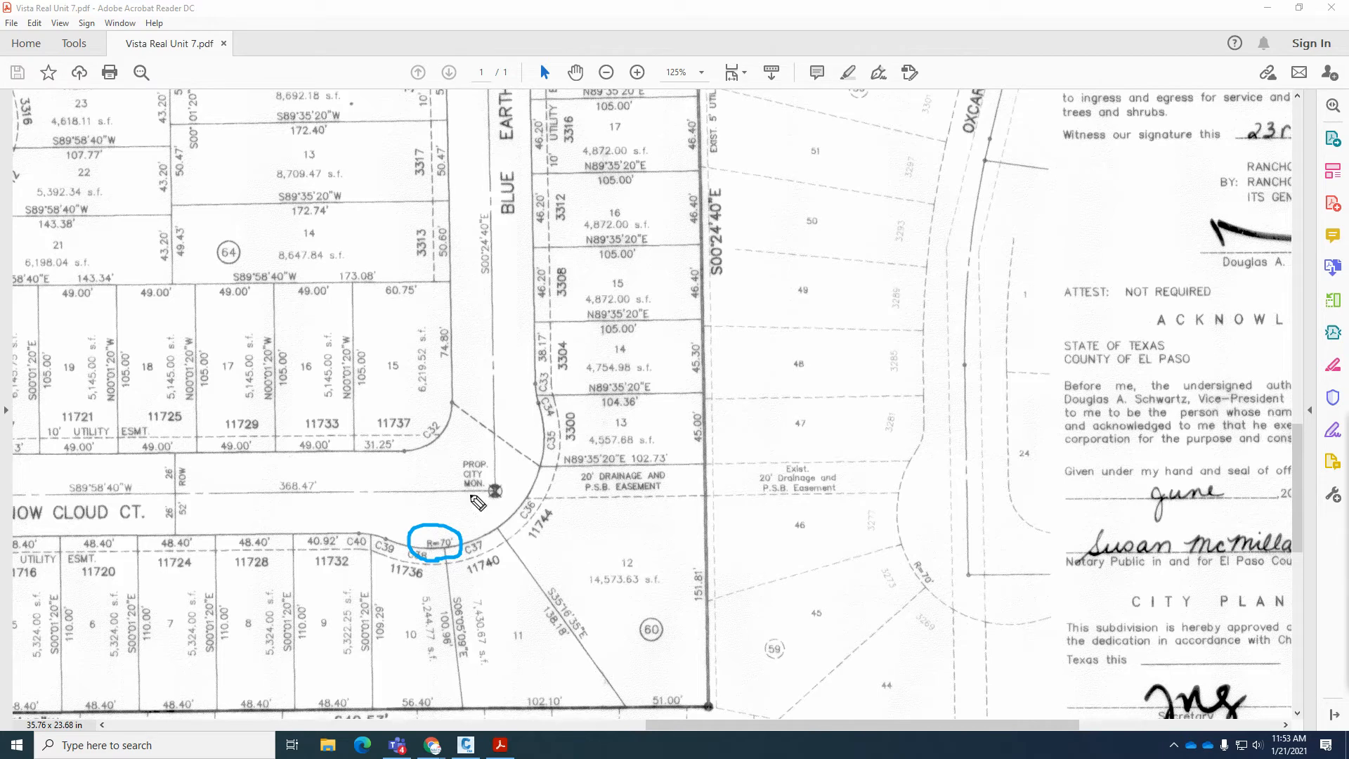
mouse_move(431, 442)
left_mouse_down()
mouse_move(434, 432)
mouse_move(443, 444)
left_mouse_up()
mouse_move(437, 443)
left_mouse_down()
mouse_move(485, 531)
mouse_move(490, 517)
left_mouse_up()
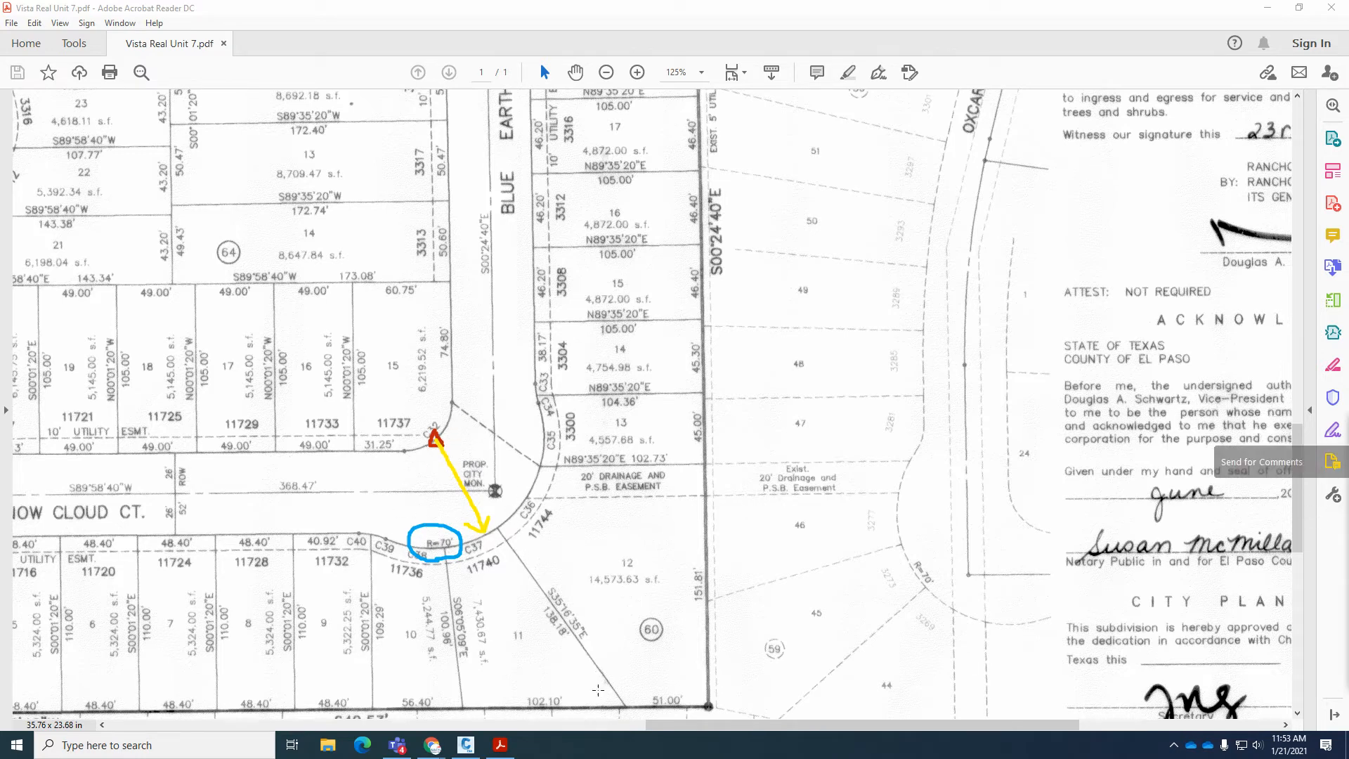
left_click(466, 744)
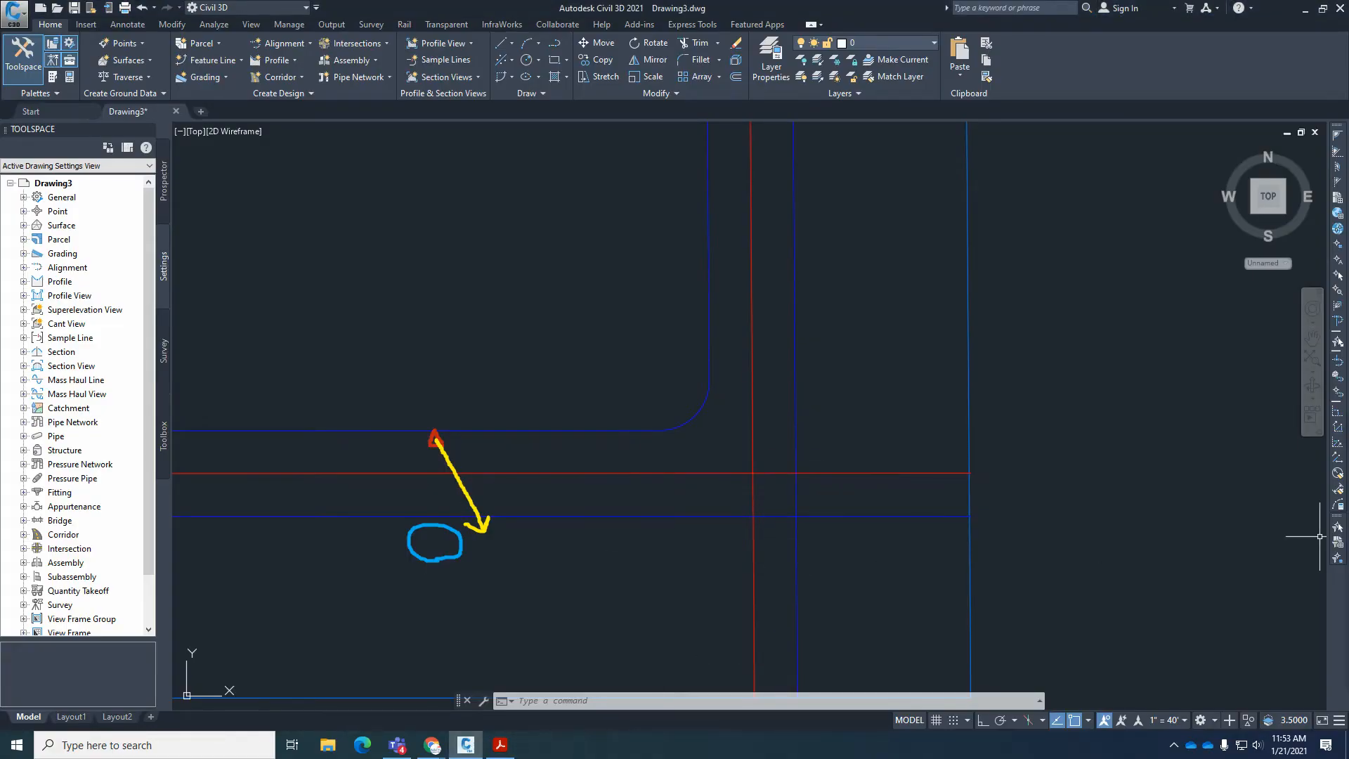
left_click(566, 546)
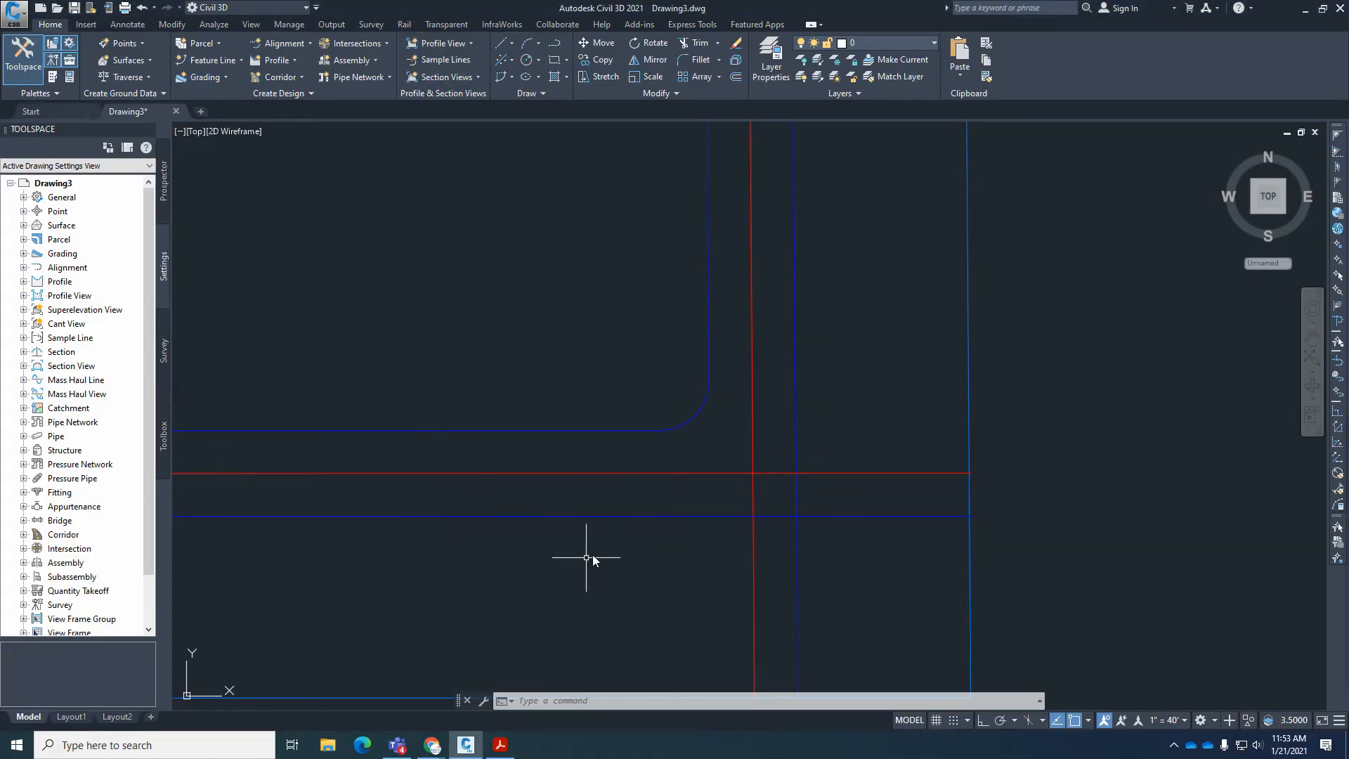
Draw a circle of radius 70 centered on the midpoint of the inner right-of-way fillet at the street corner.
scroll(699, 441, "down", 2)
scroll(712, 478, "up", 2)
type("c")
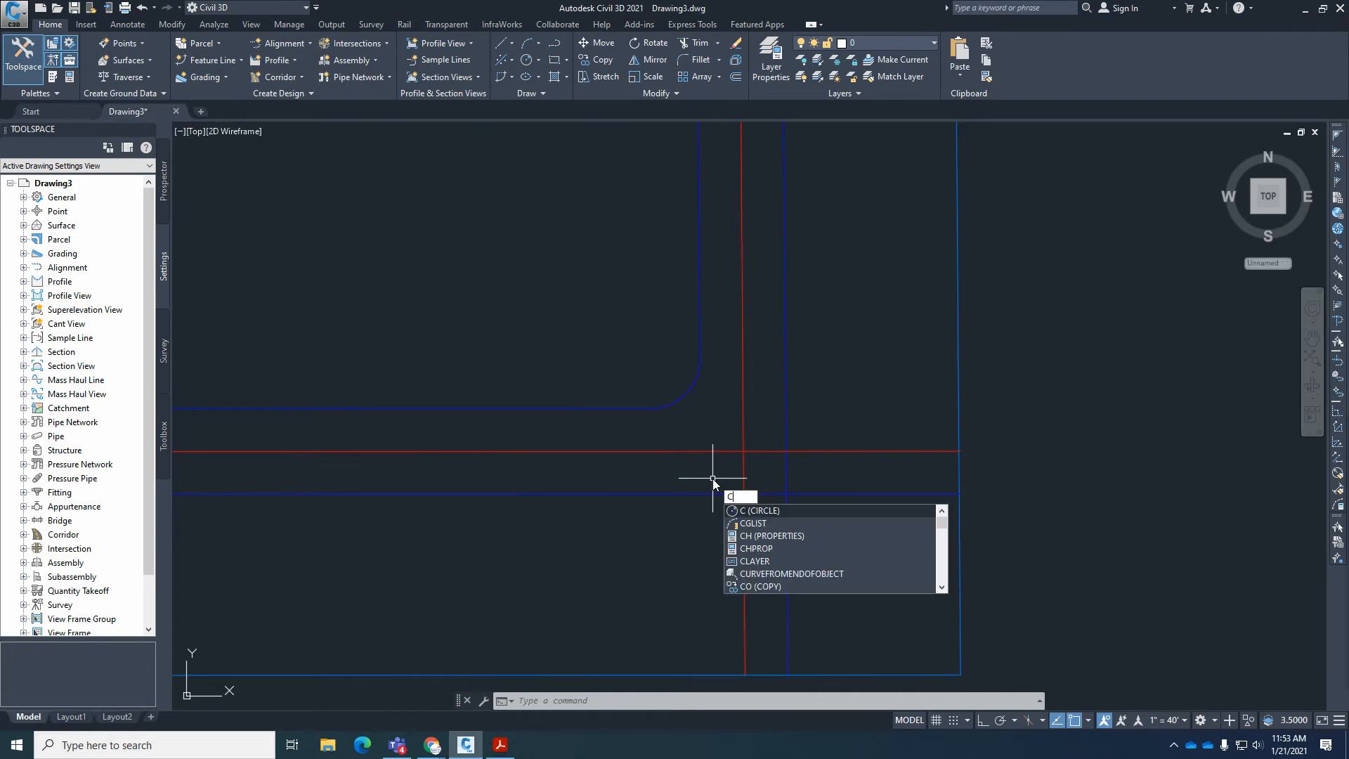
key("Return")
type("mid")
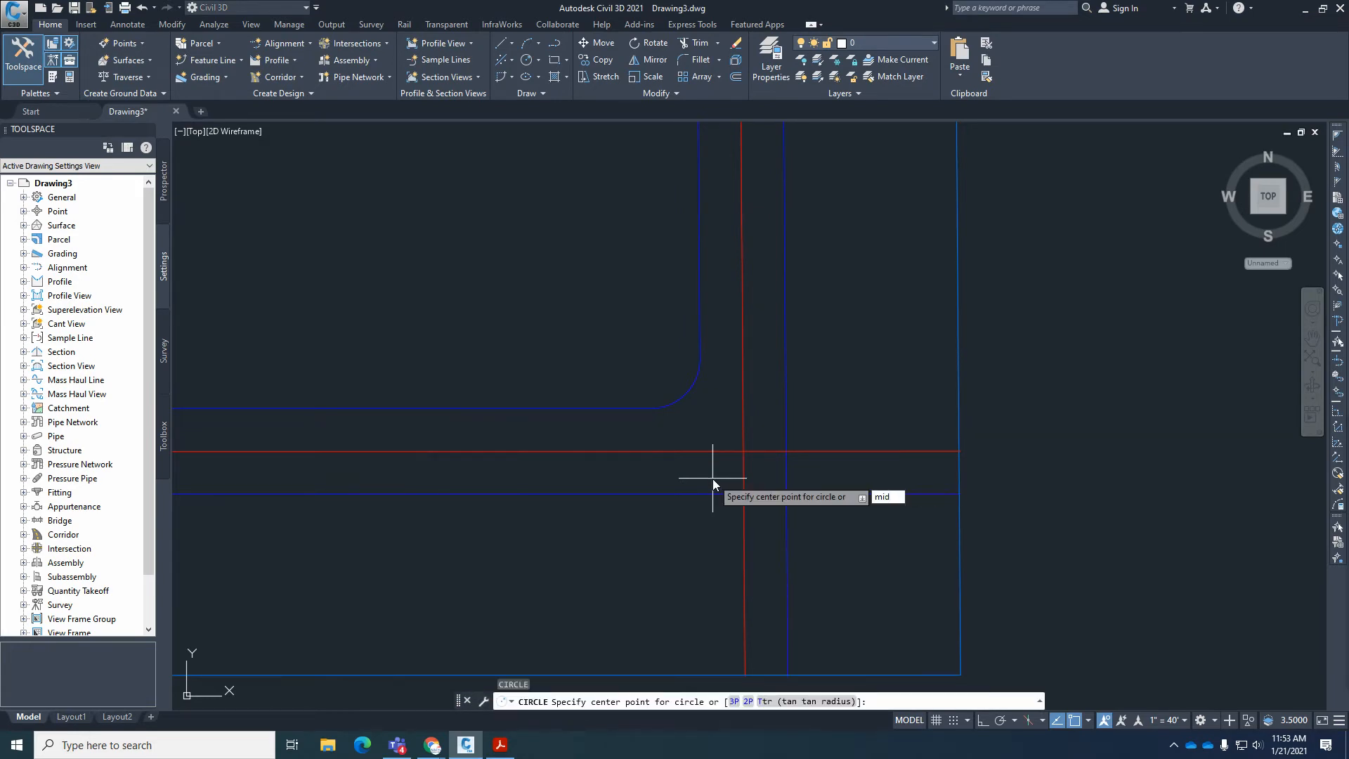
key("Return")
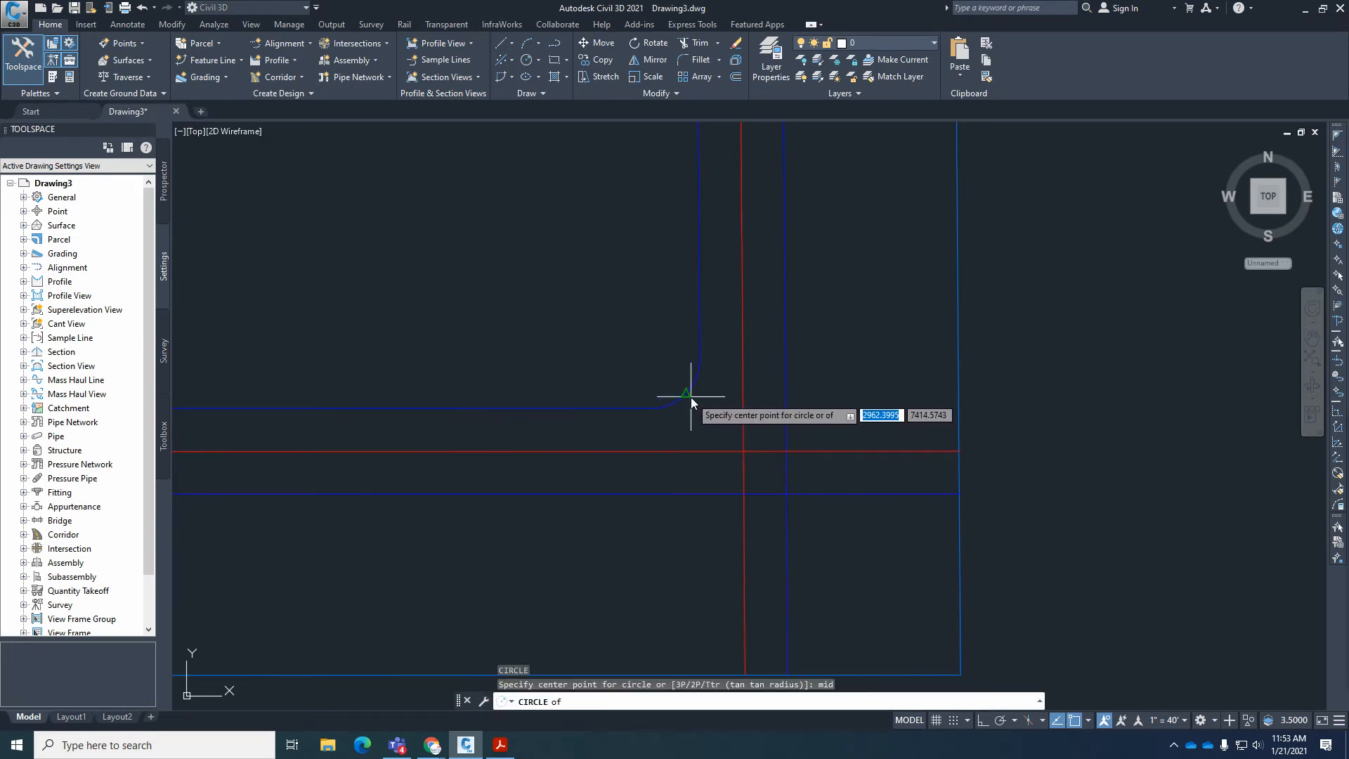
left_click(690, 398)
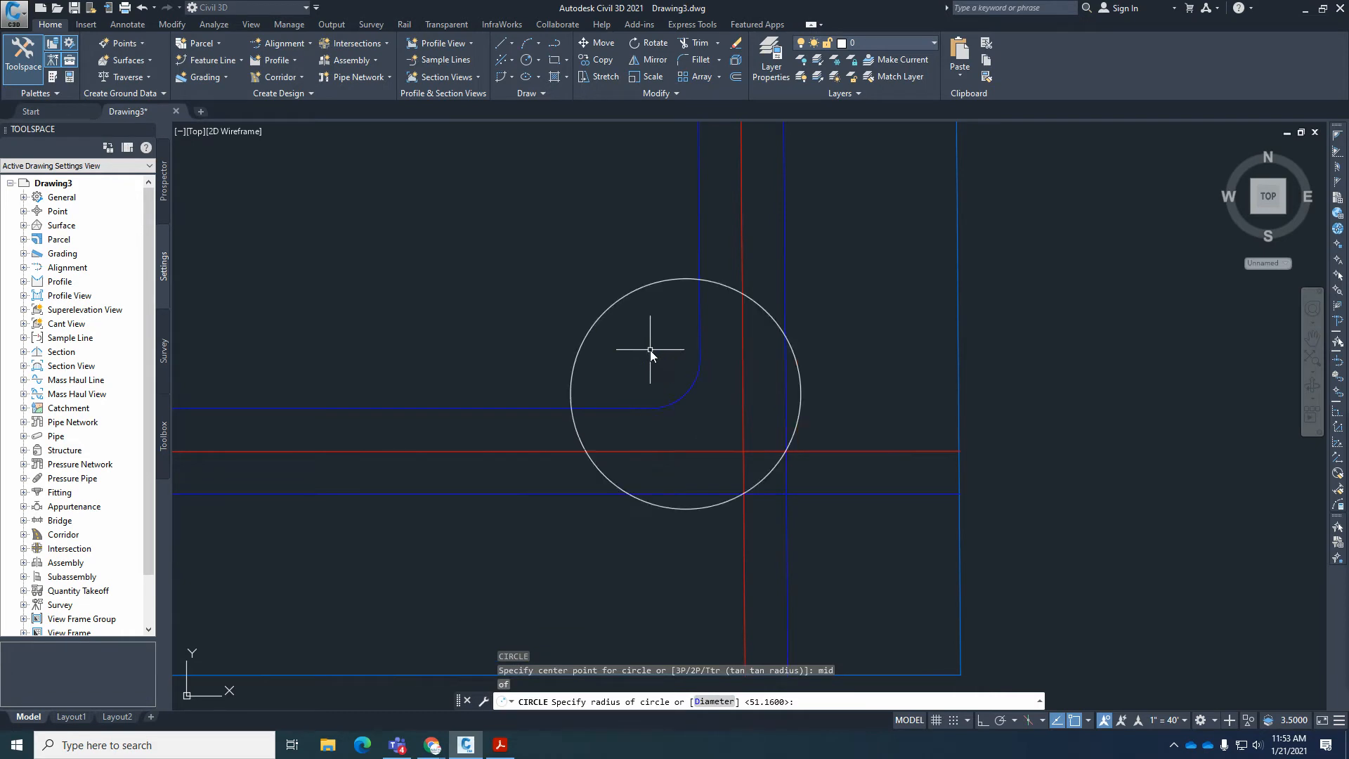
type("70")
key("Return")
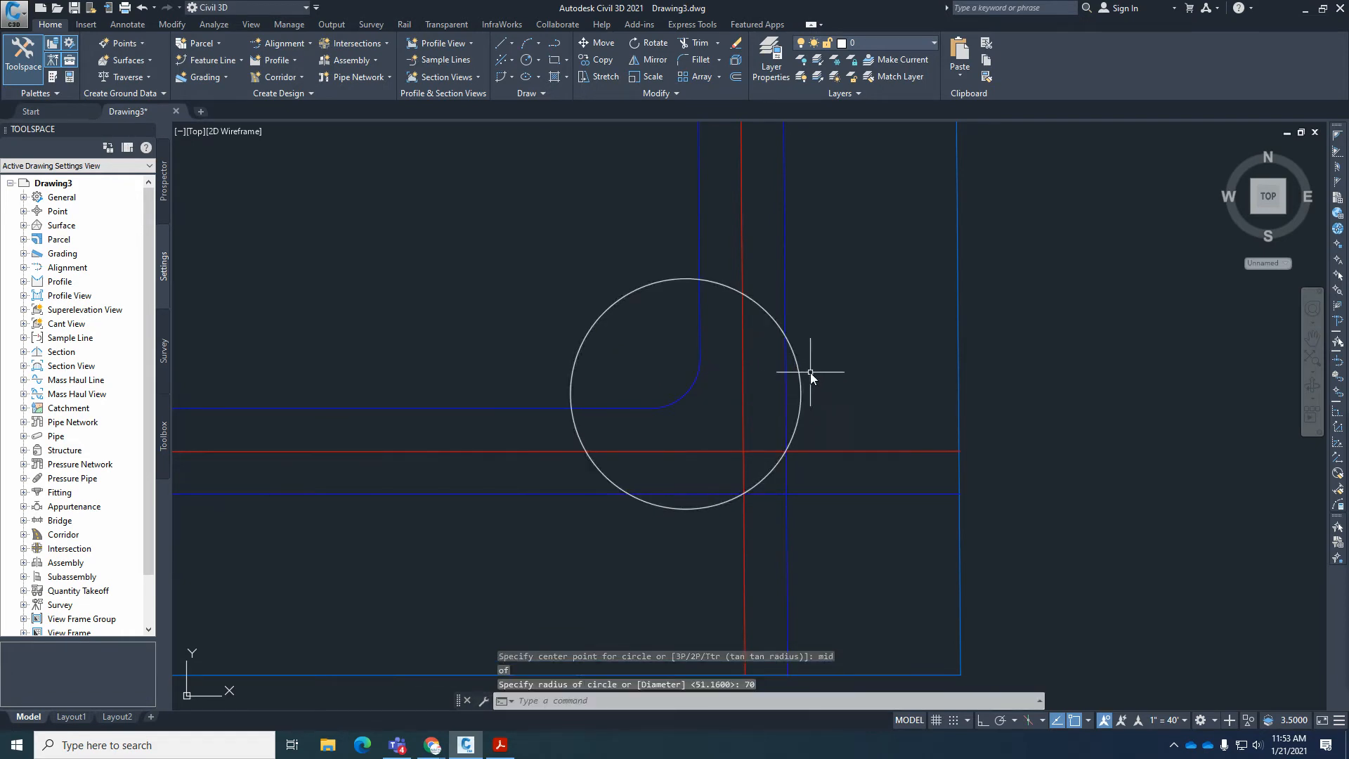
Trim the outer right-of-way lines inside the circle and cut the circle's segments adjoining them on the inner side.
scroll(780, 518, "down", 2)
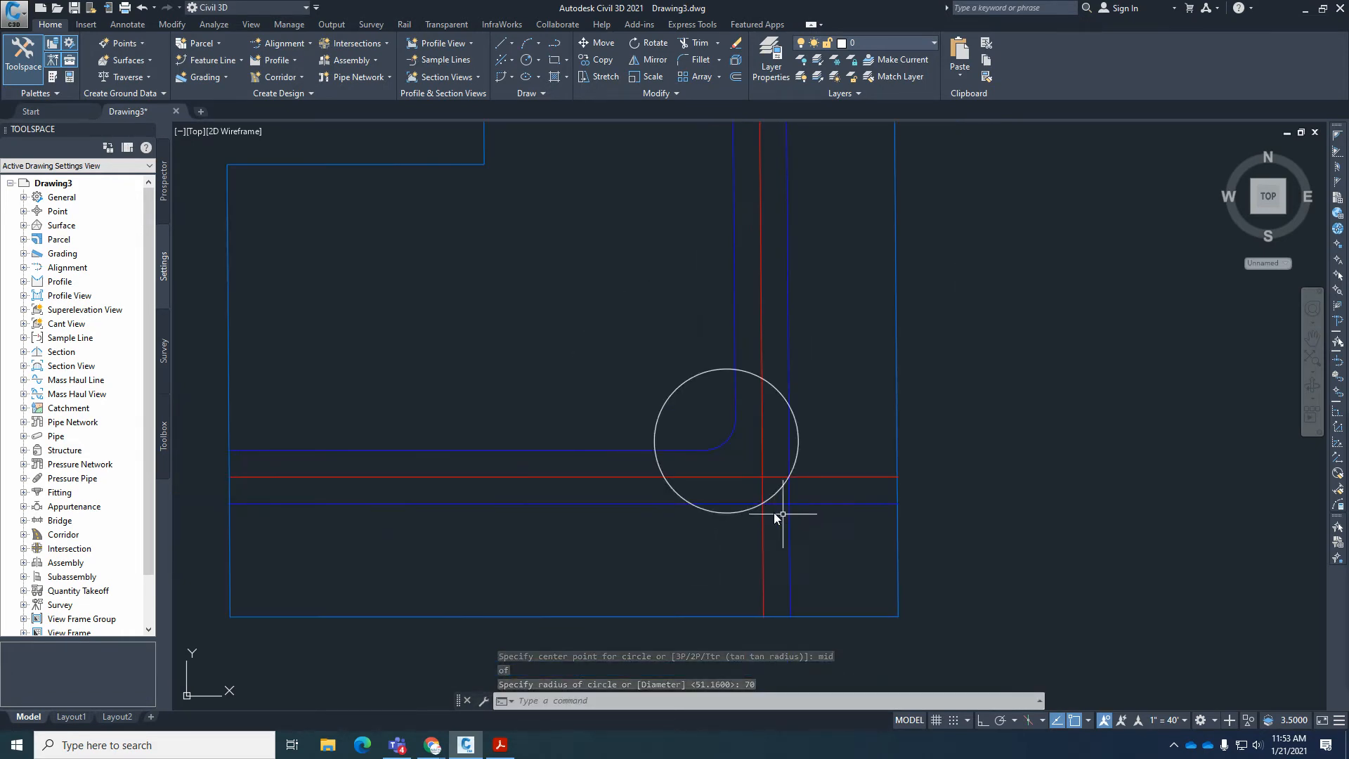
scroll(758, 505, "up", 2)
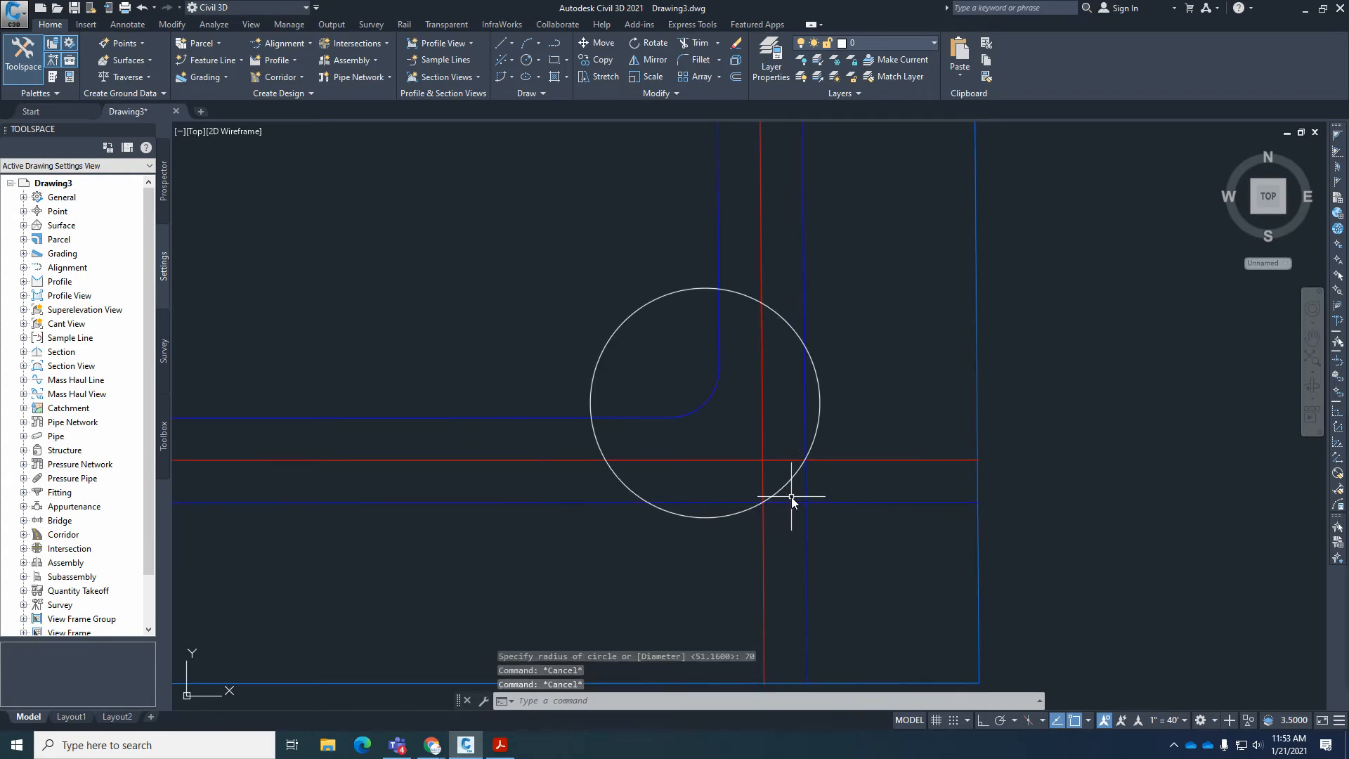
type("tr")
key("Return")
left_click(803, 372)
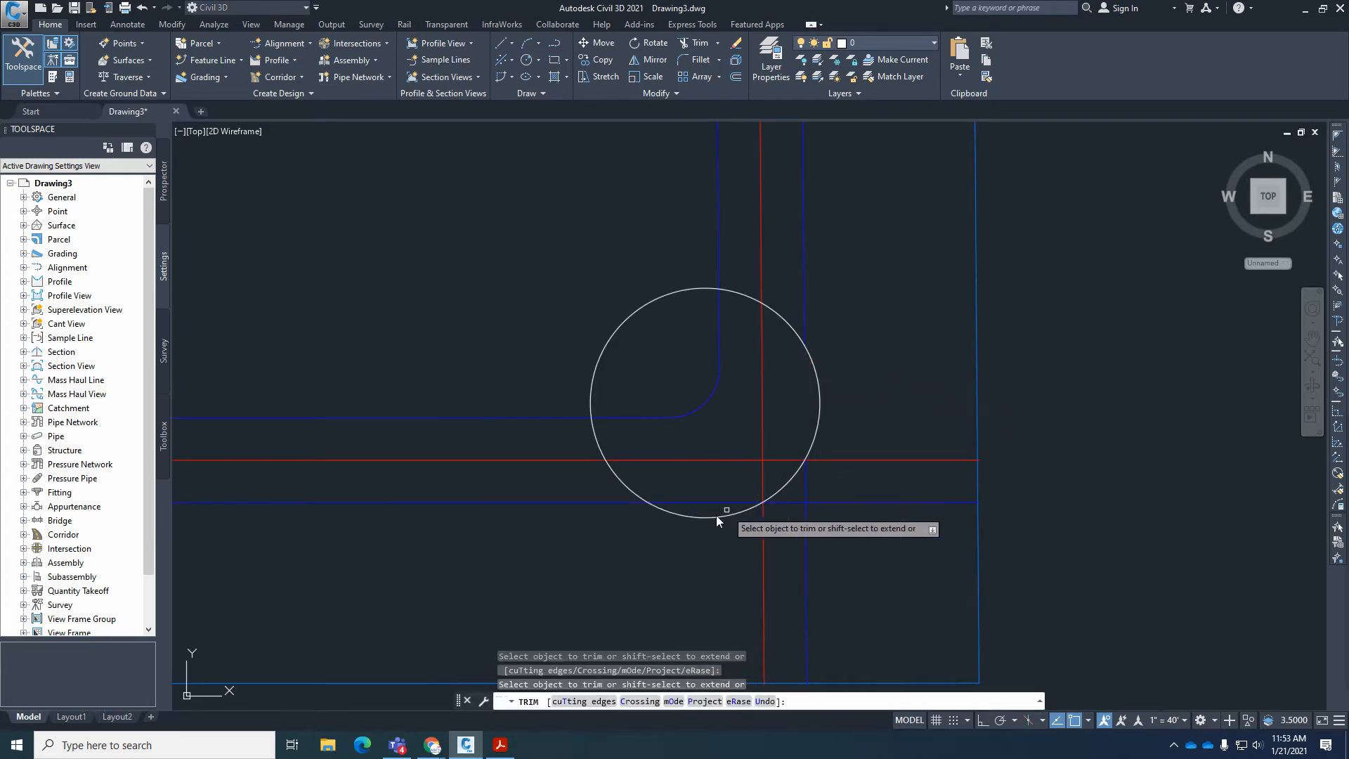
left_click(693, 504)
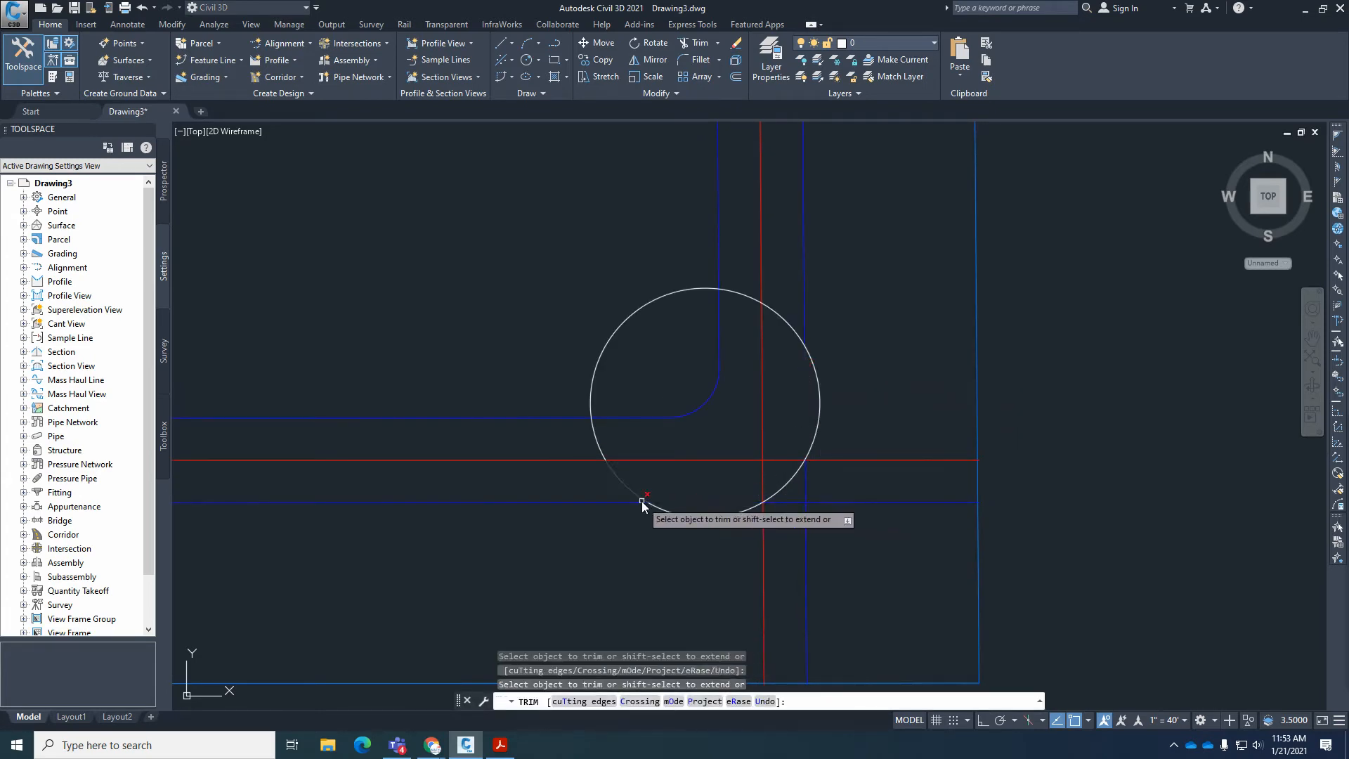
left_click(788, 320)
key("Return")
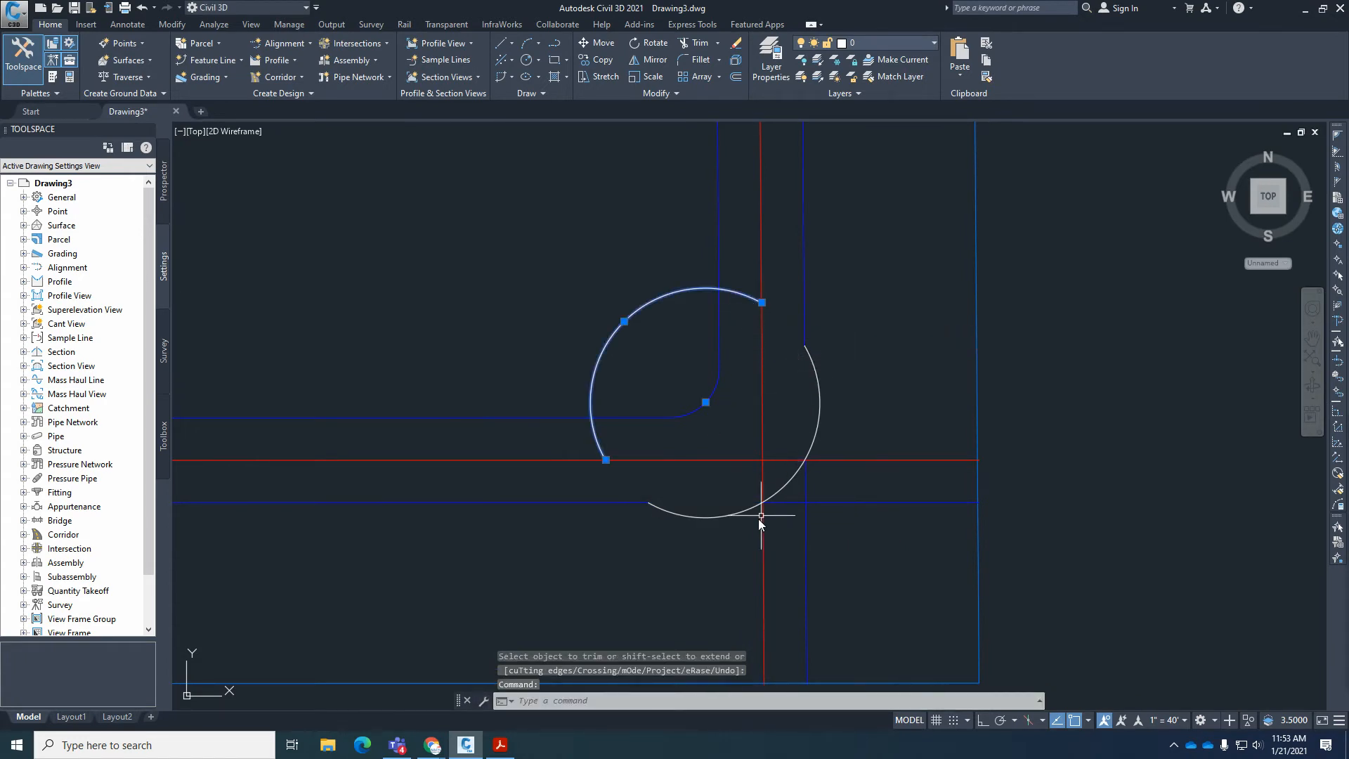
Erase the circle's leftover northwest arc and the outer right-of-way line remnants beyond the circle towards the boundary.
type("e")
key("Return")
left_click(823, 492)
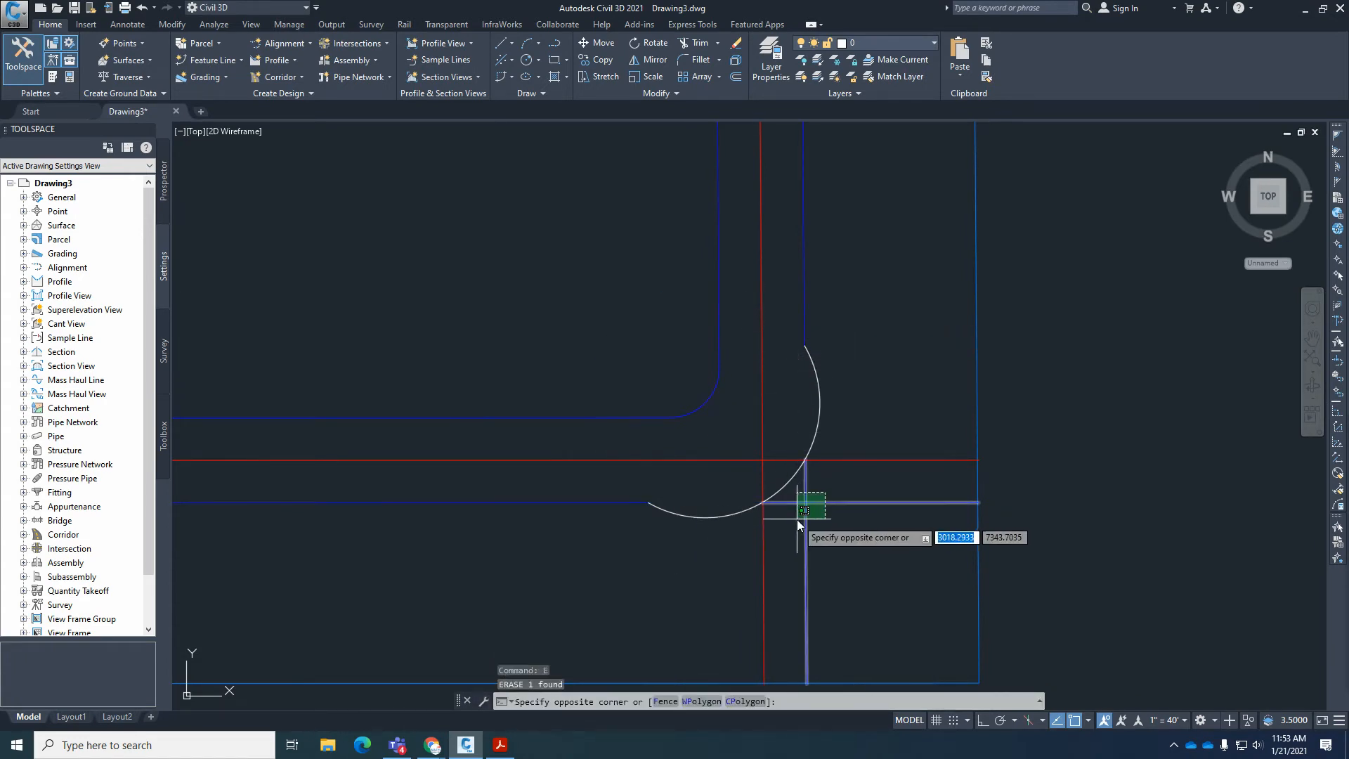
left_click(797, 520)
key("Return")
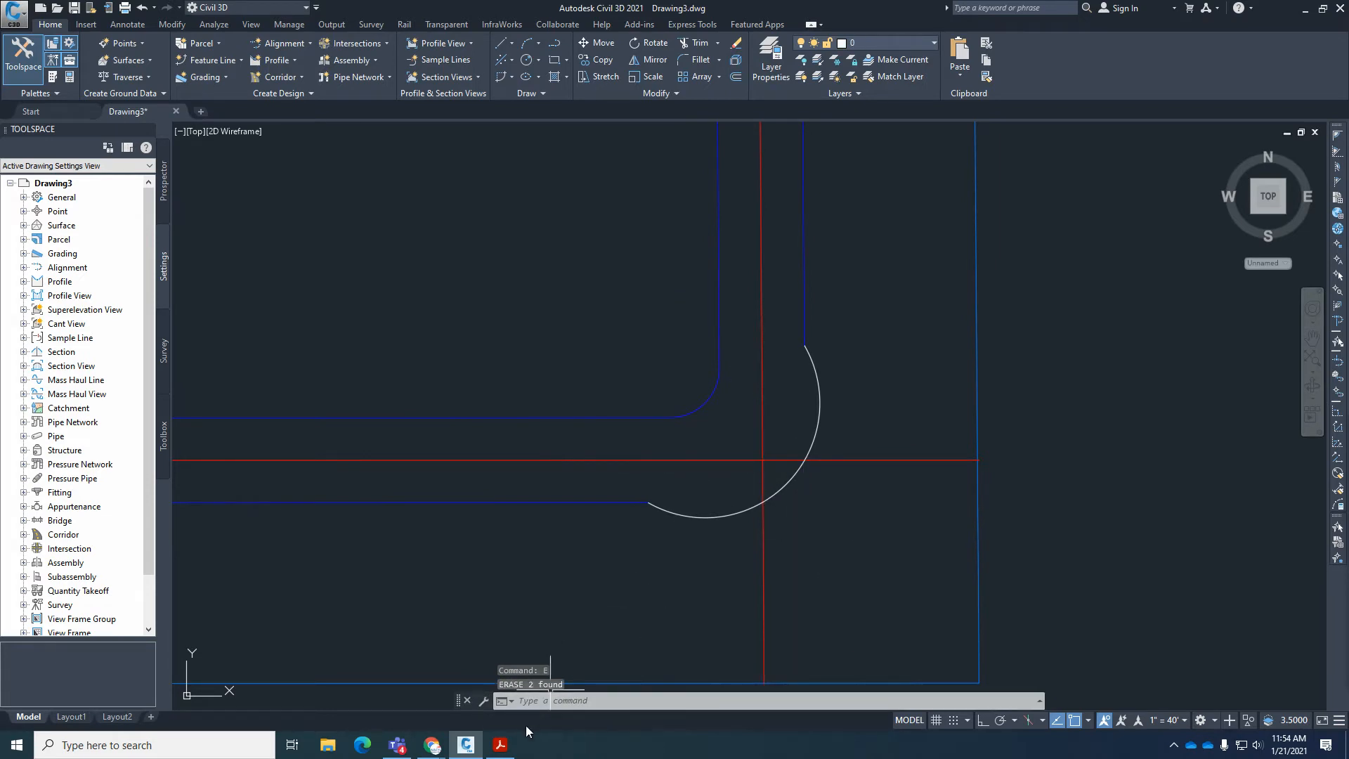
Check the corner on the Acrobat Reader plat, and in Civil 3D trim both centerlines at their intersection and erase their leftover ends.
left_click(500, 744)
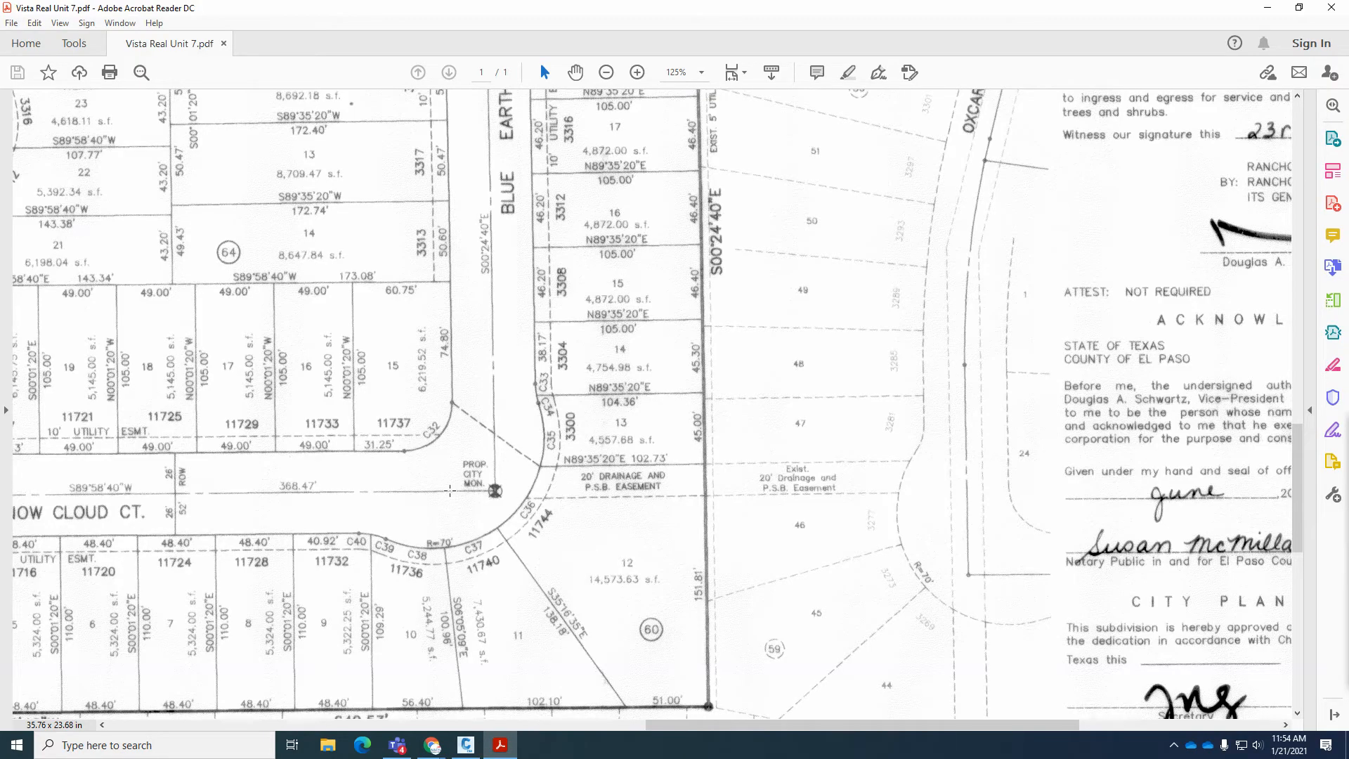
left_click(466, 744)
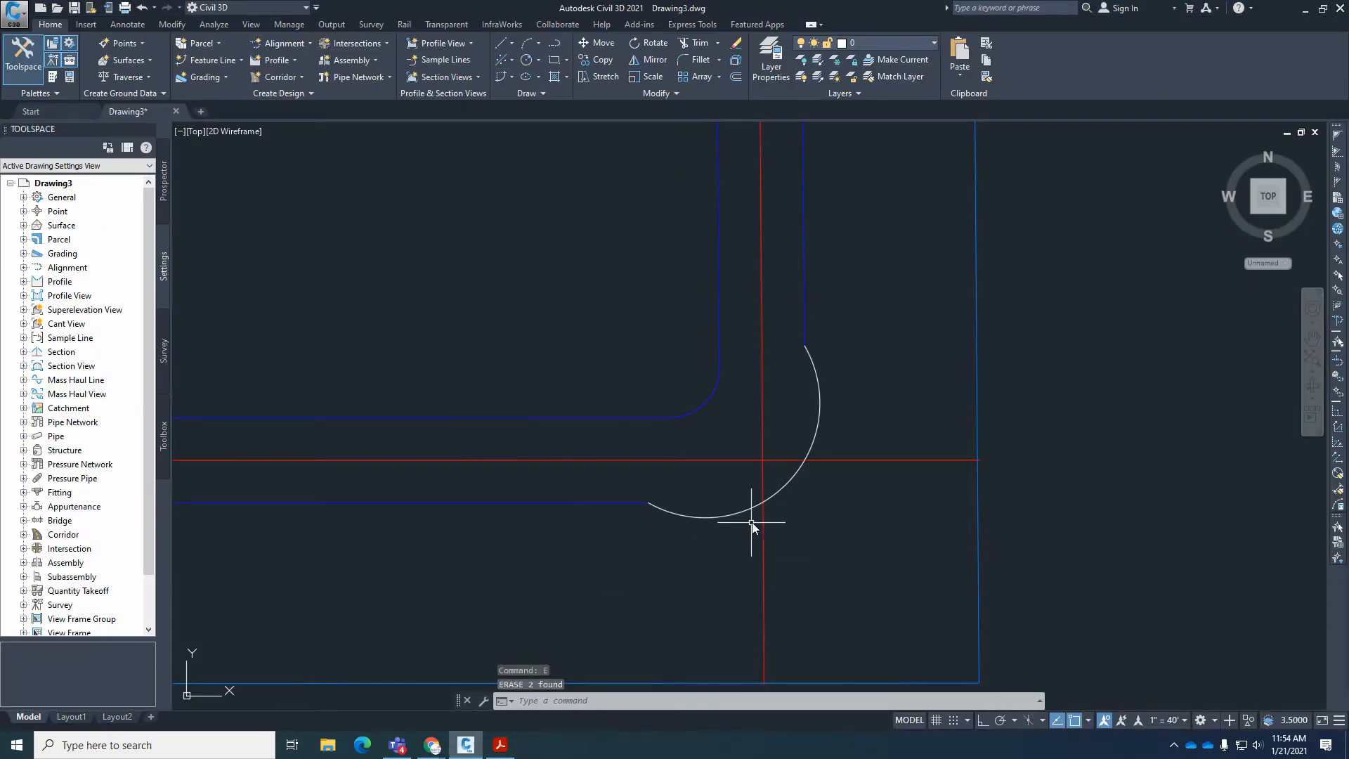
type("tr")
key("Return")
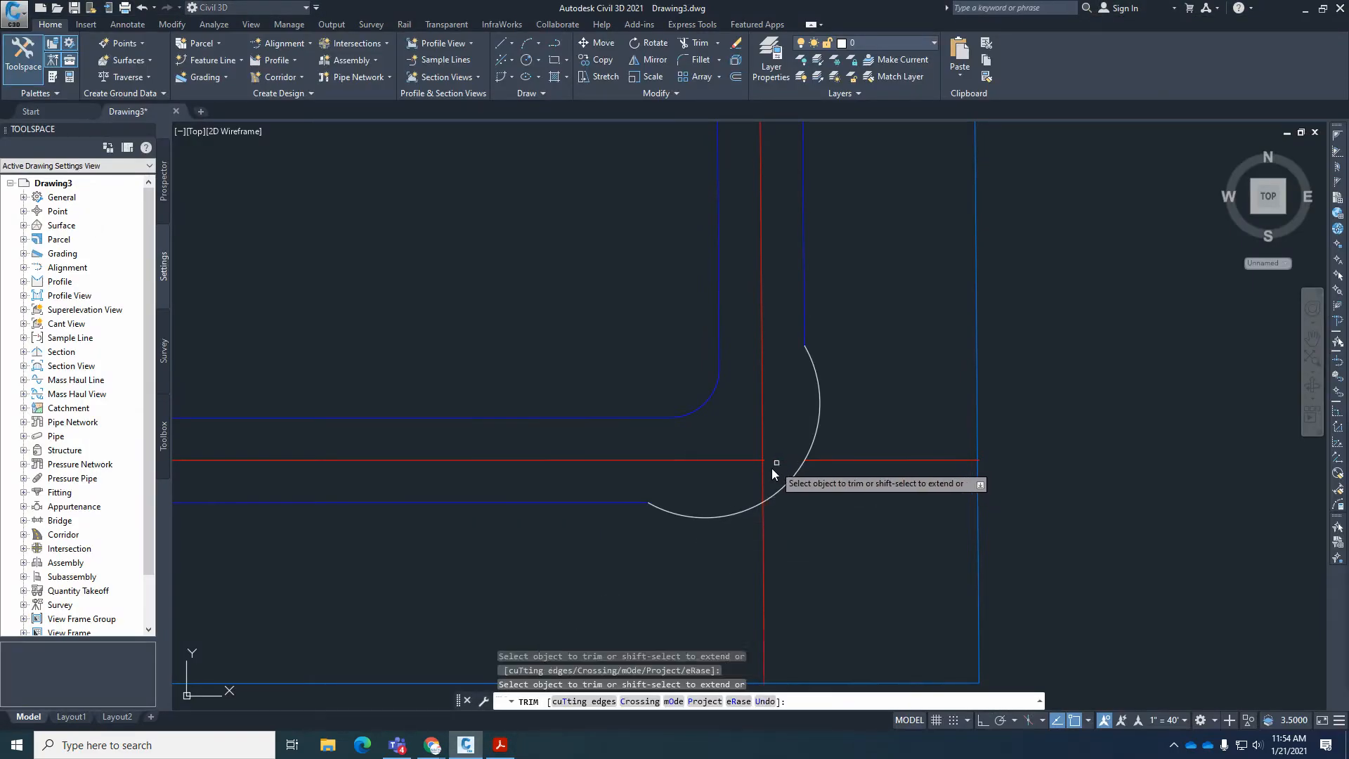
key("Escape")
left_click(763, 527)
left_click(829, 460)
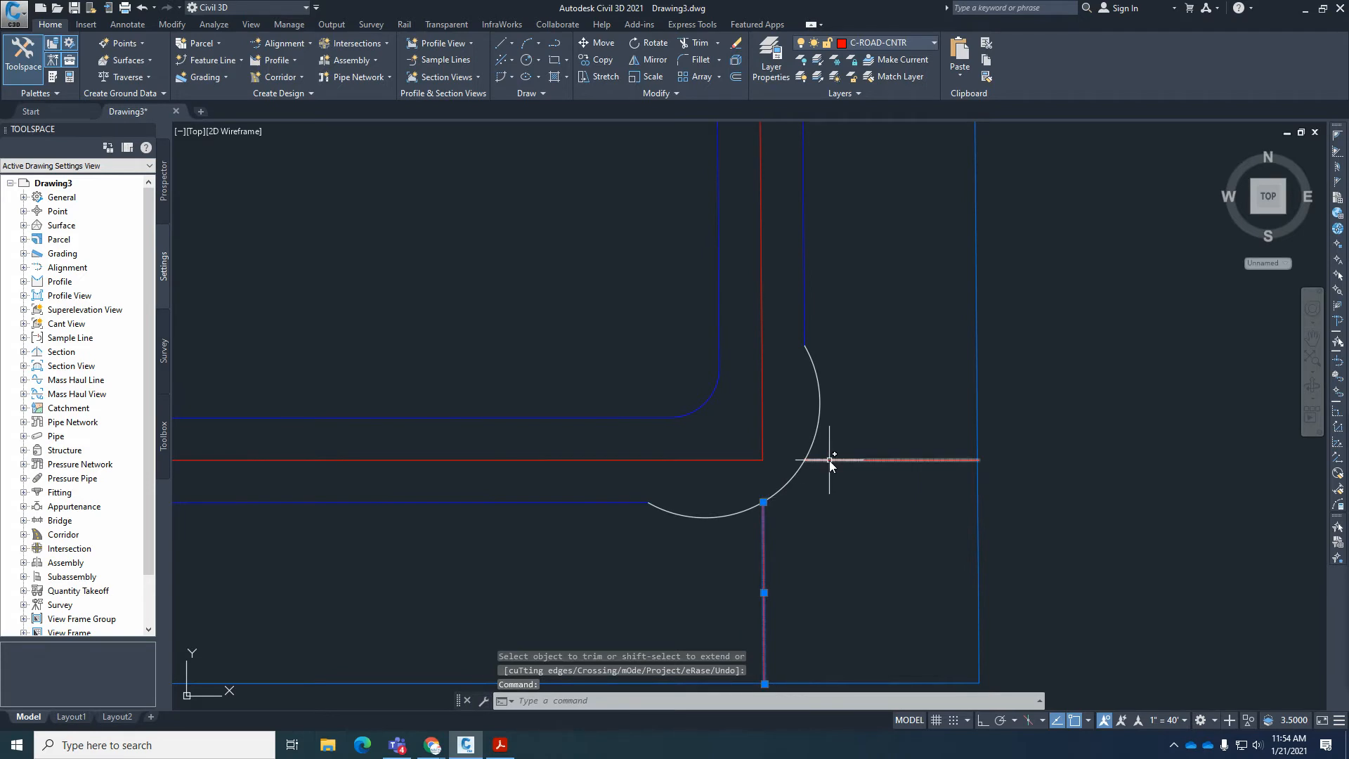
type("e")
key("Return")
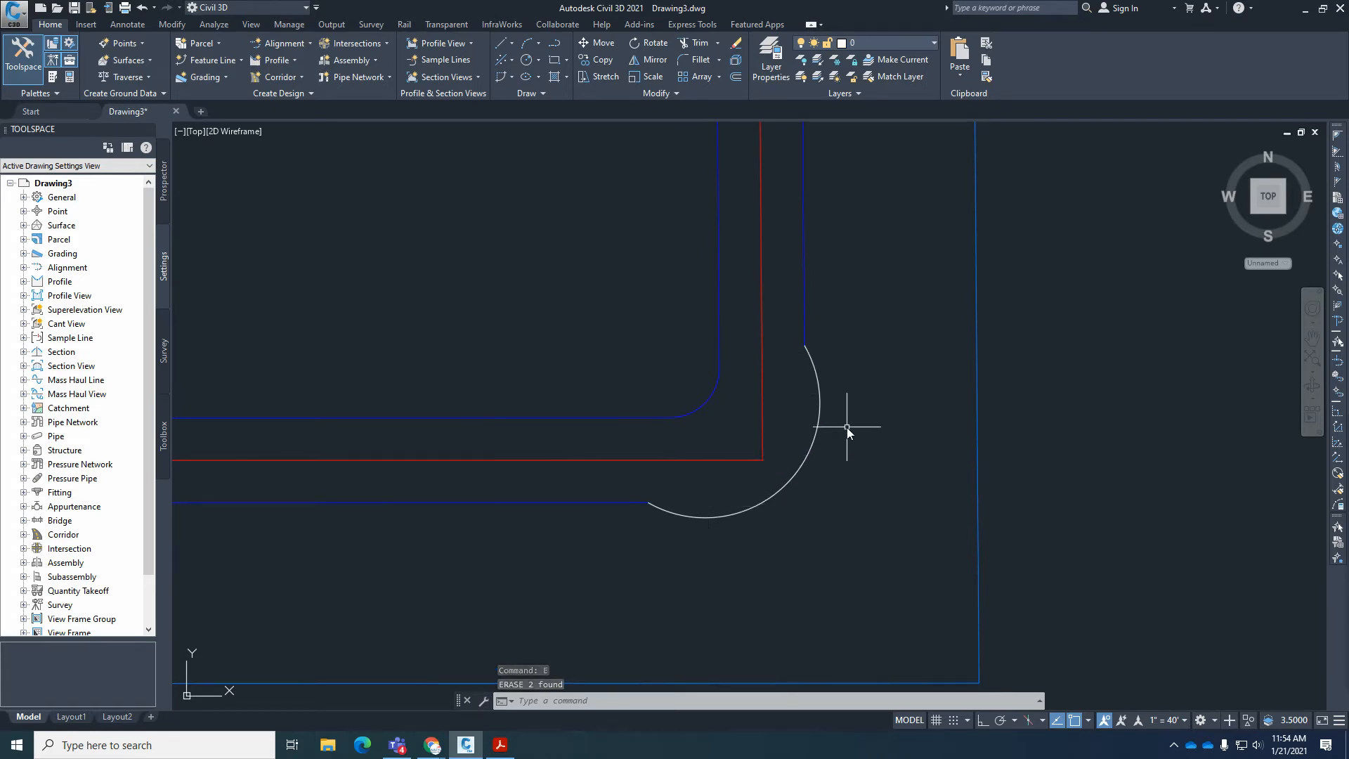
On the plat in Acrobat Reader, examine the dividing line between lots 11 and 12 and its distance from the southeast boundary corner.
left_click(502, 753)
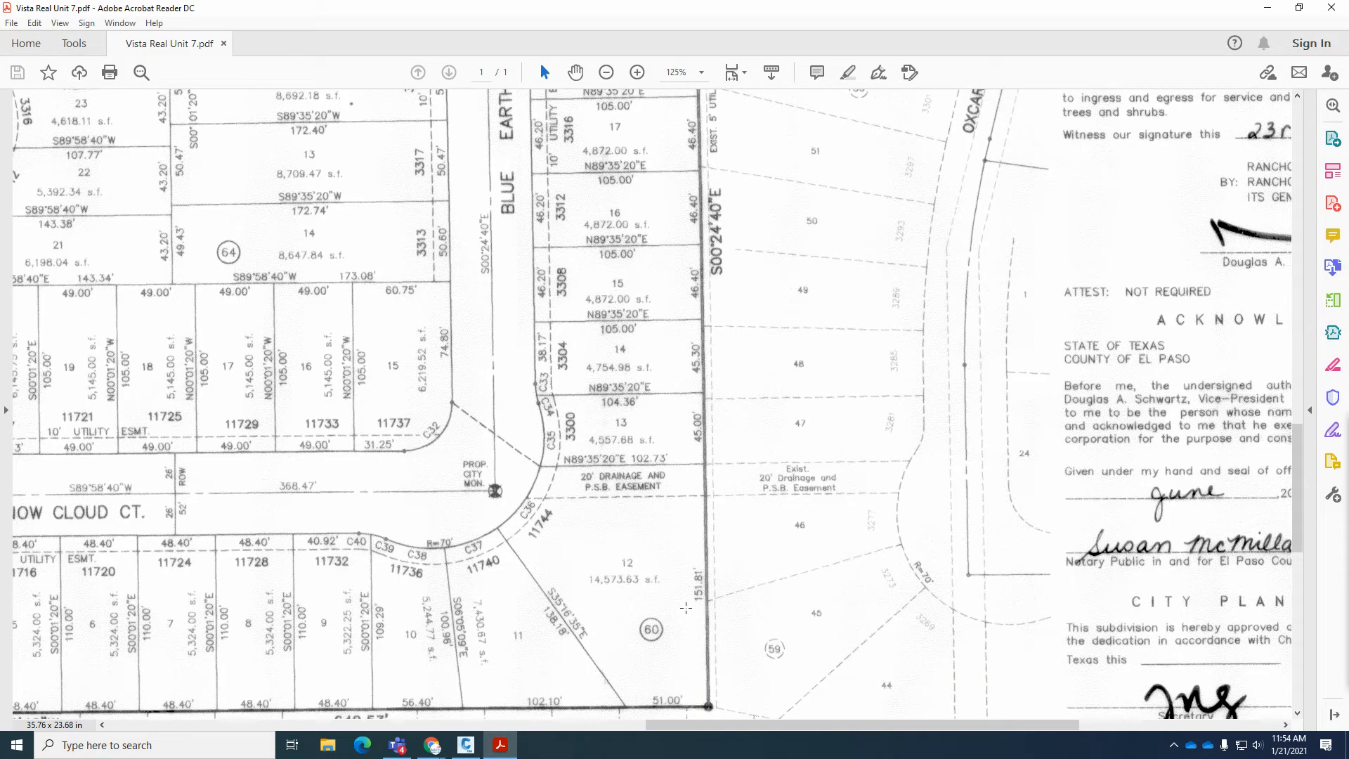
scroll(689, 582, "down", 3)
scroll(689, 581, "left", 5)
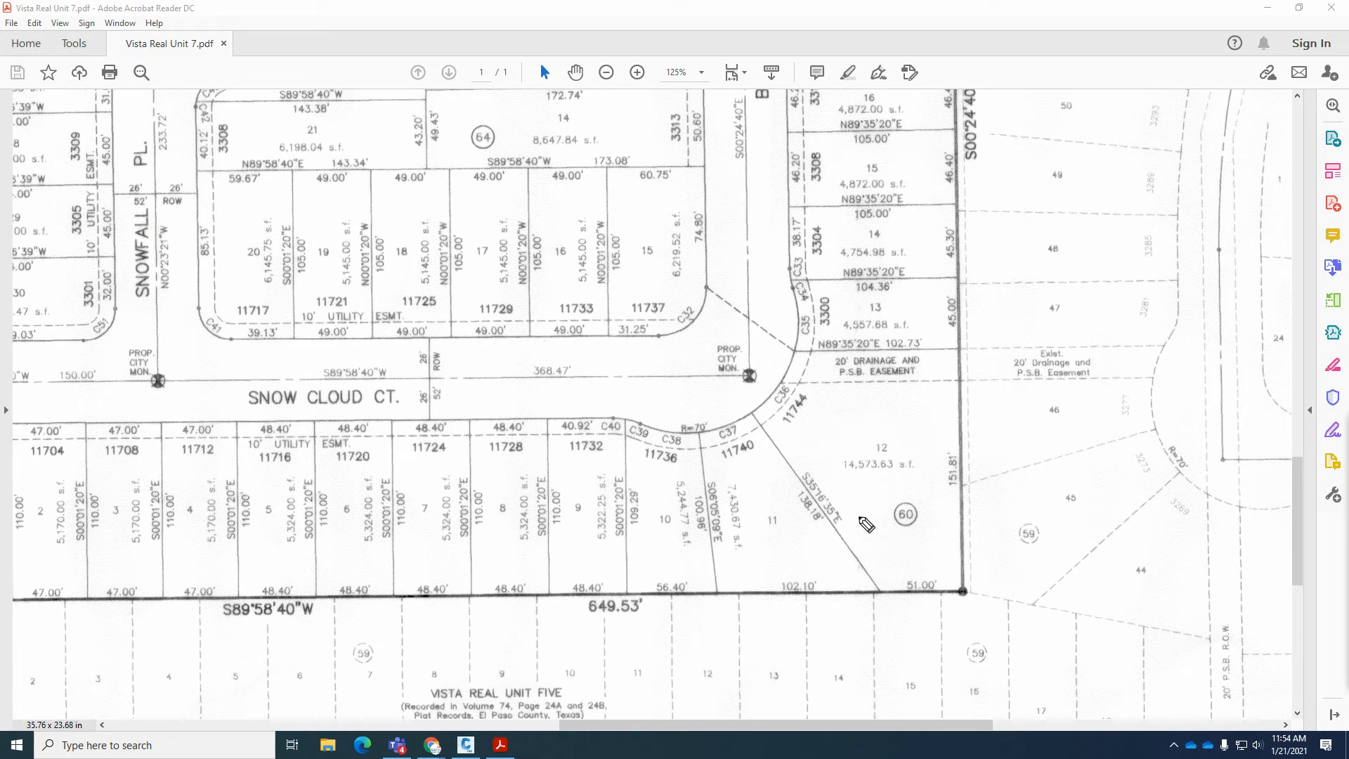
left_click_drag(752, 413, 878, 592)
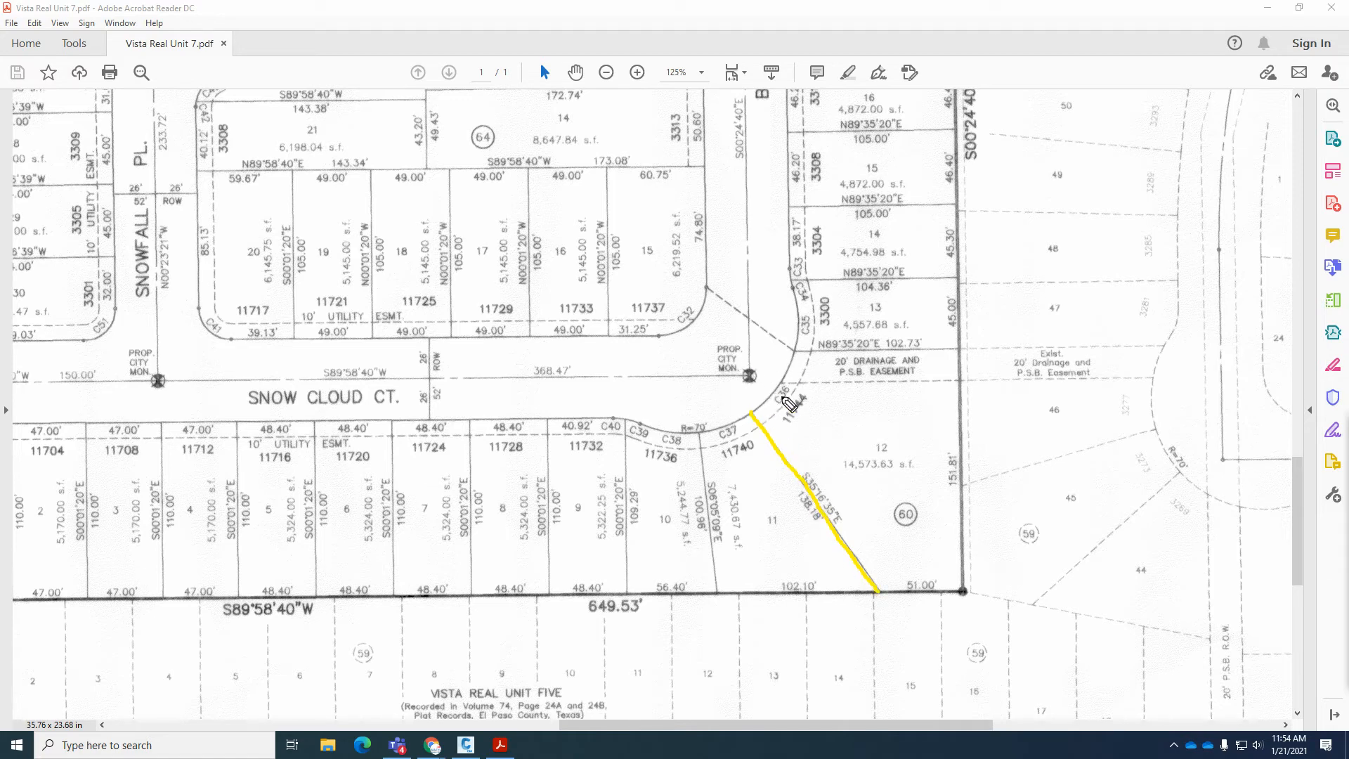
mouse_move(940, 566)
left_mouse_down()
mouse_move(903, 572)
mouse_move(917, 609)
mouse_move(949, 590)
mouse_move(938, 566)
mouse_move(886, 591)
left_mouse_up()
key("Escape")
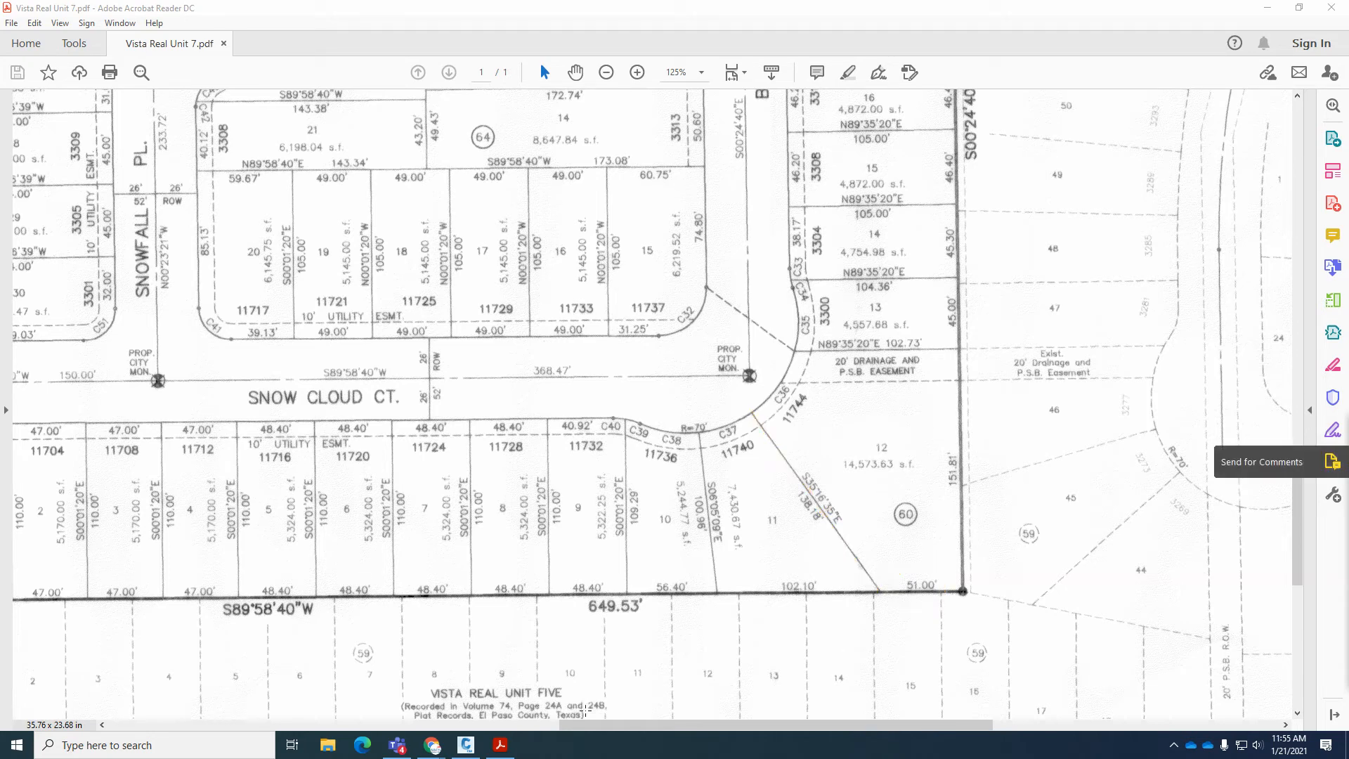
In Civil 3D, draw a circle of radius 51 centered on the southeast corner of the boundary.
left_click(466, 744)
scroll(843, 485, "down", 3)
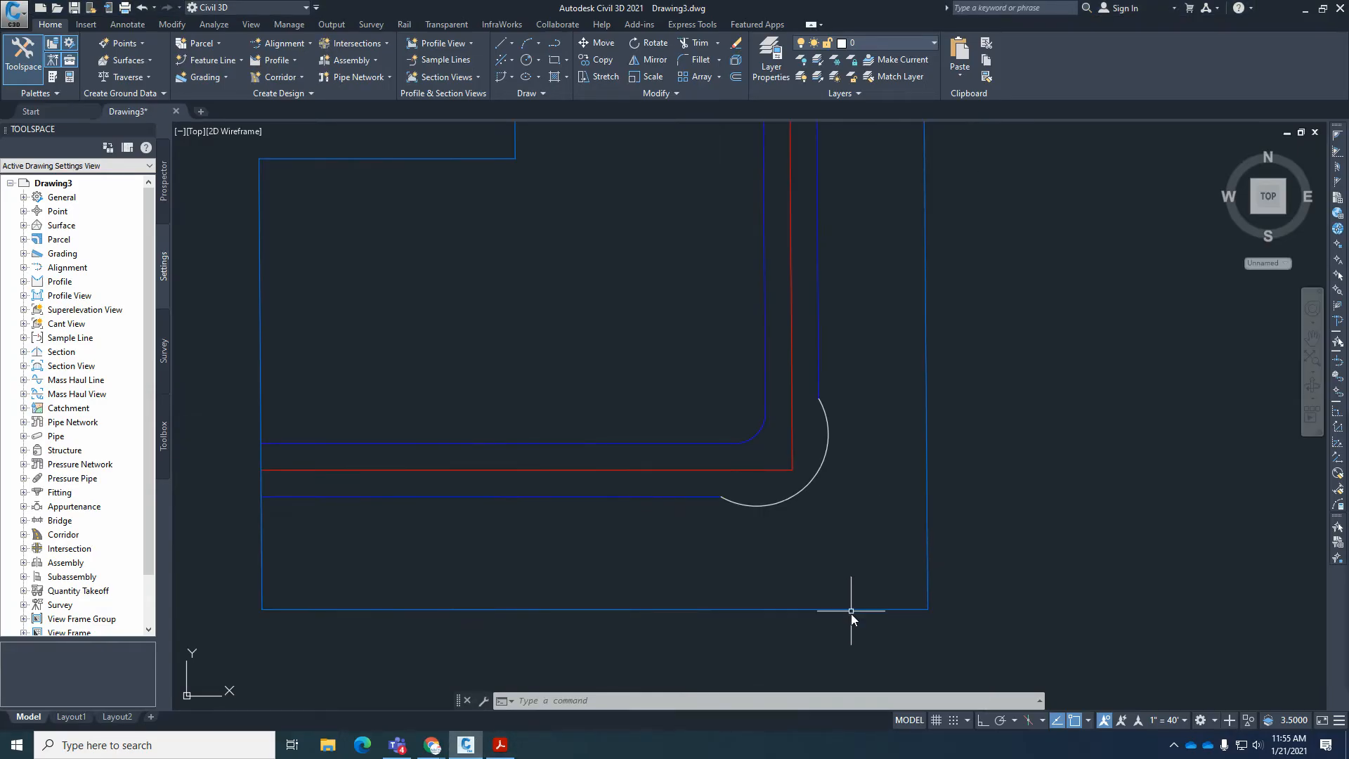
scroll(850, 618, "up", 5)
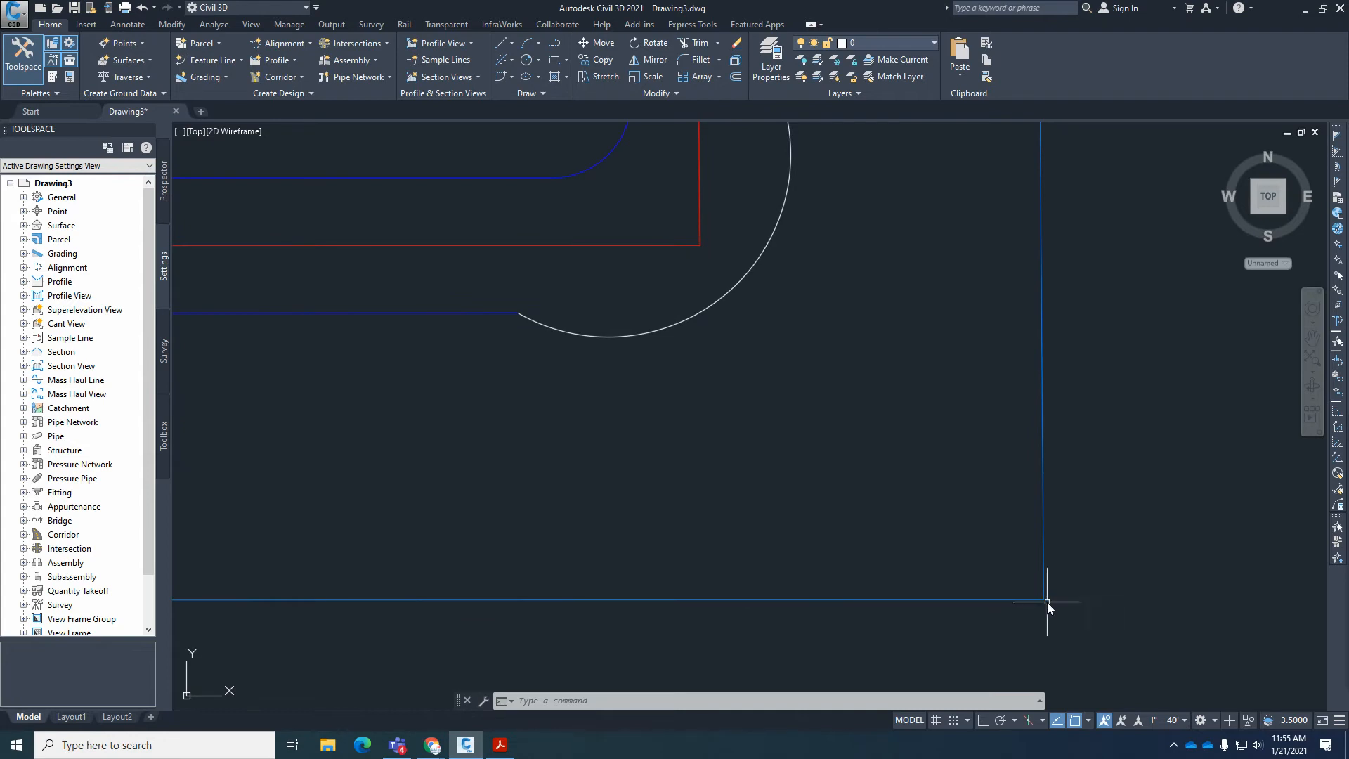
type("Ci")
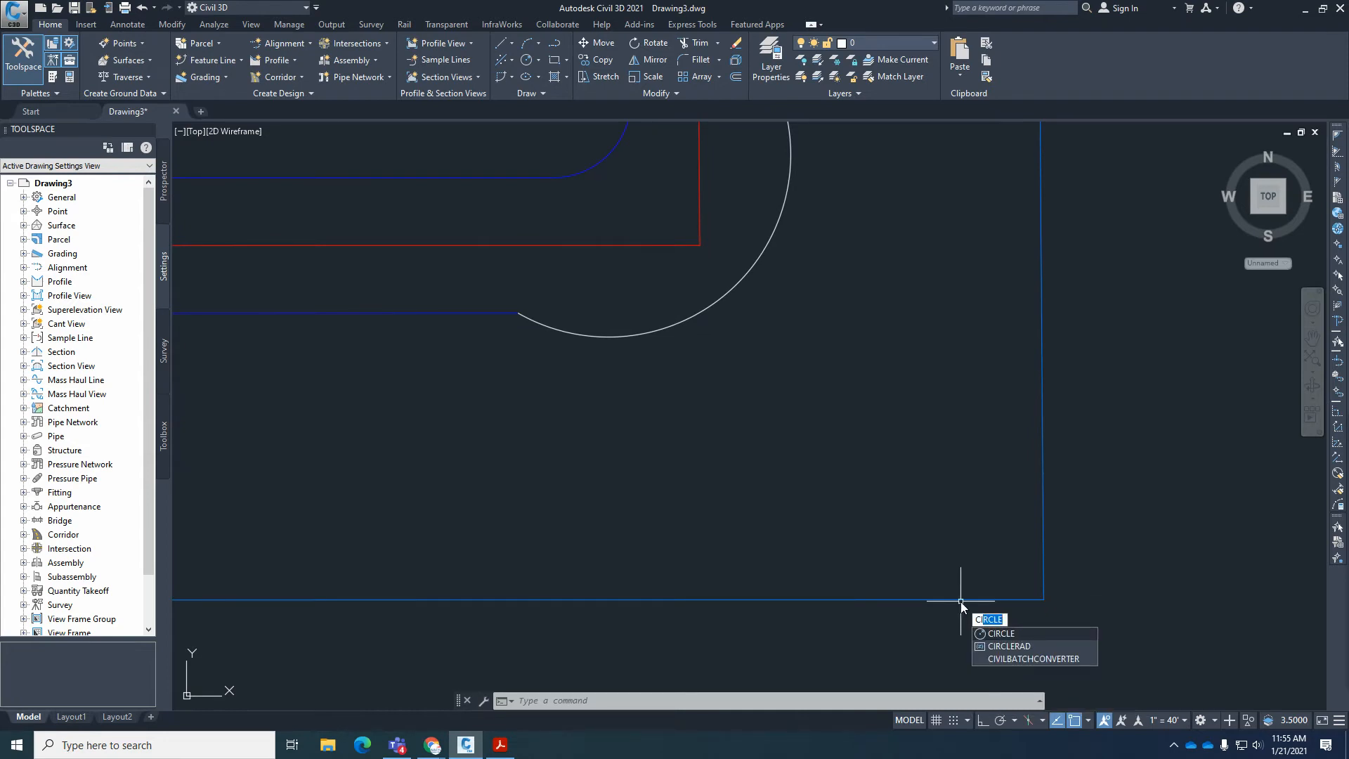
key("Return")
left_click(1044, 599)
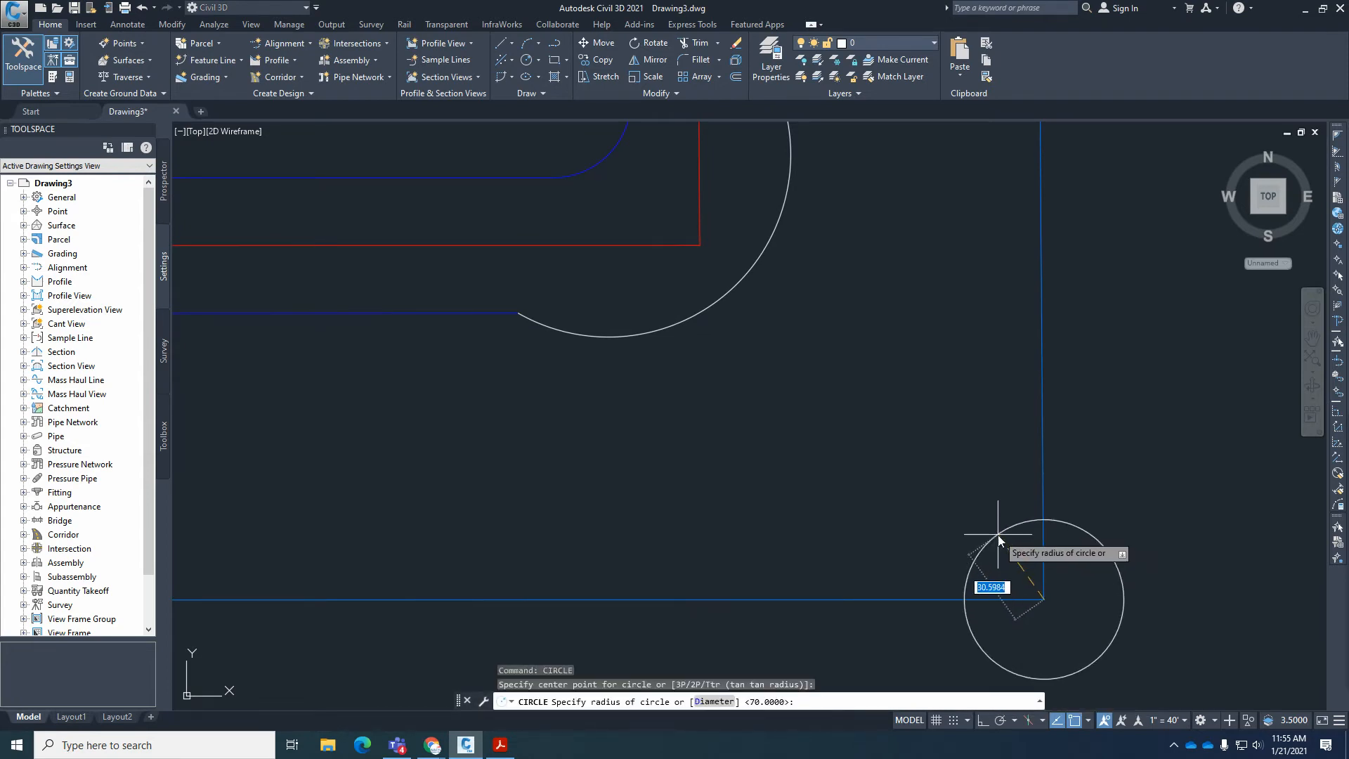
type("51")
key("Return")
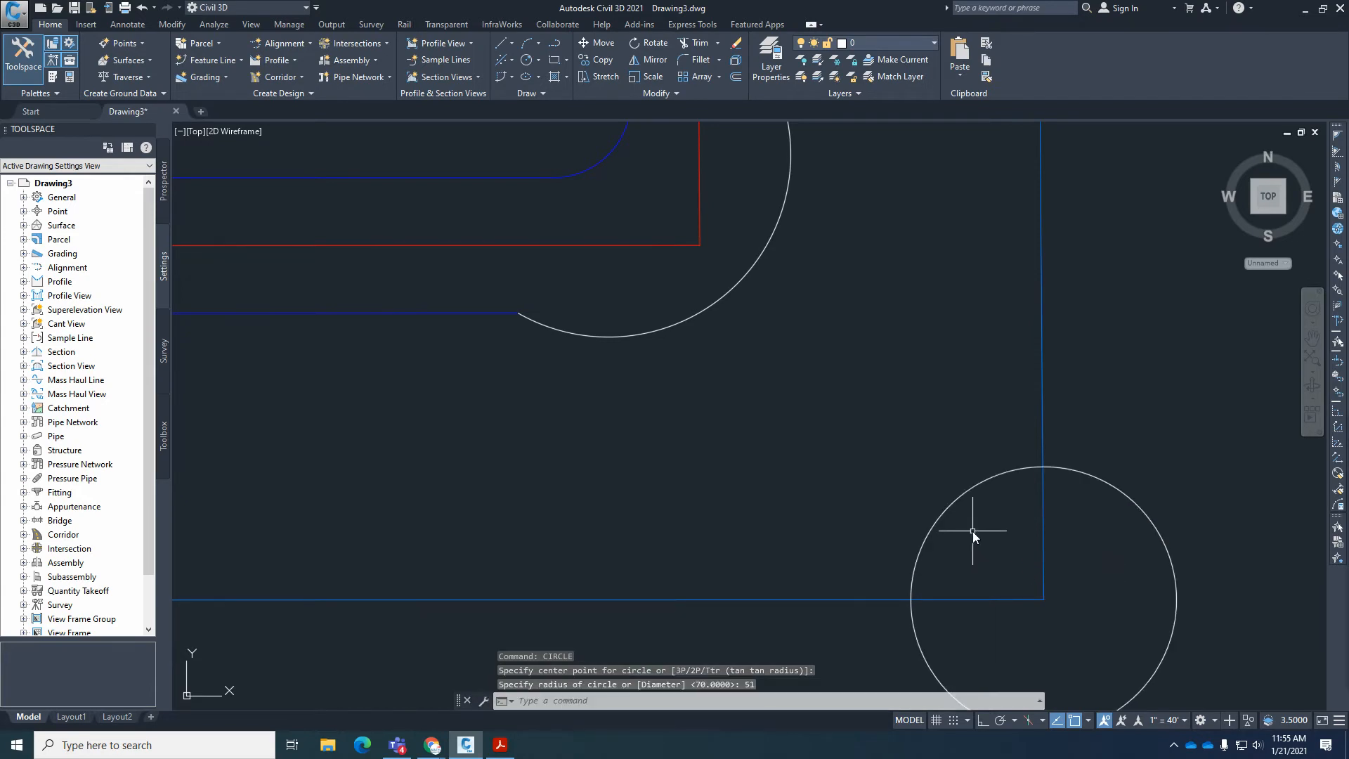
Draw a line by bearing from the circle's west intersection with the south boundary: northwest quadrant, bearing 35.1635, distance 138.
left_click(512, 42)
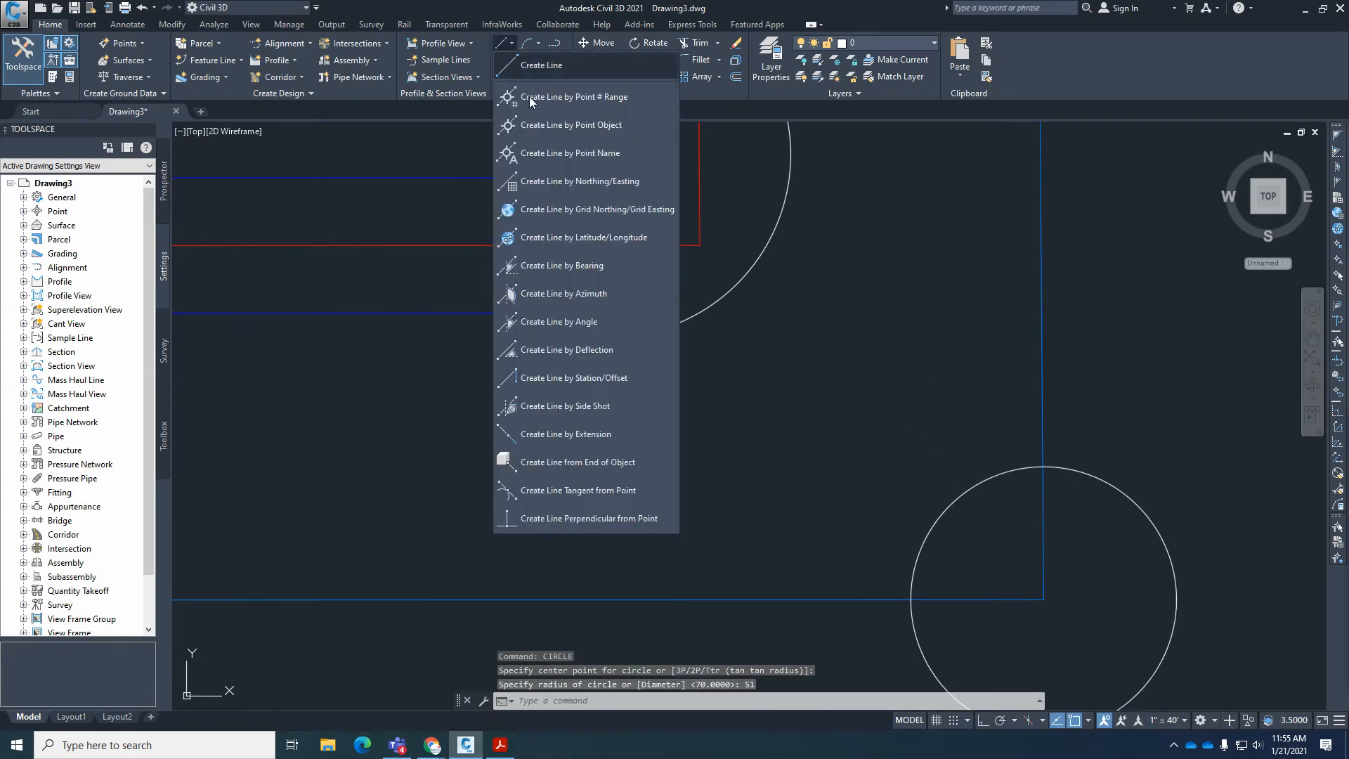
left_click(567, 266)
left_click(906, 599)
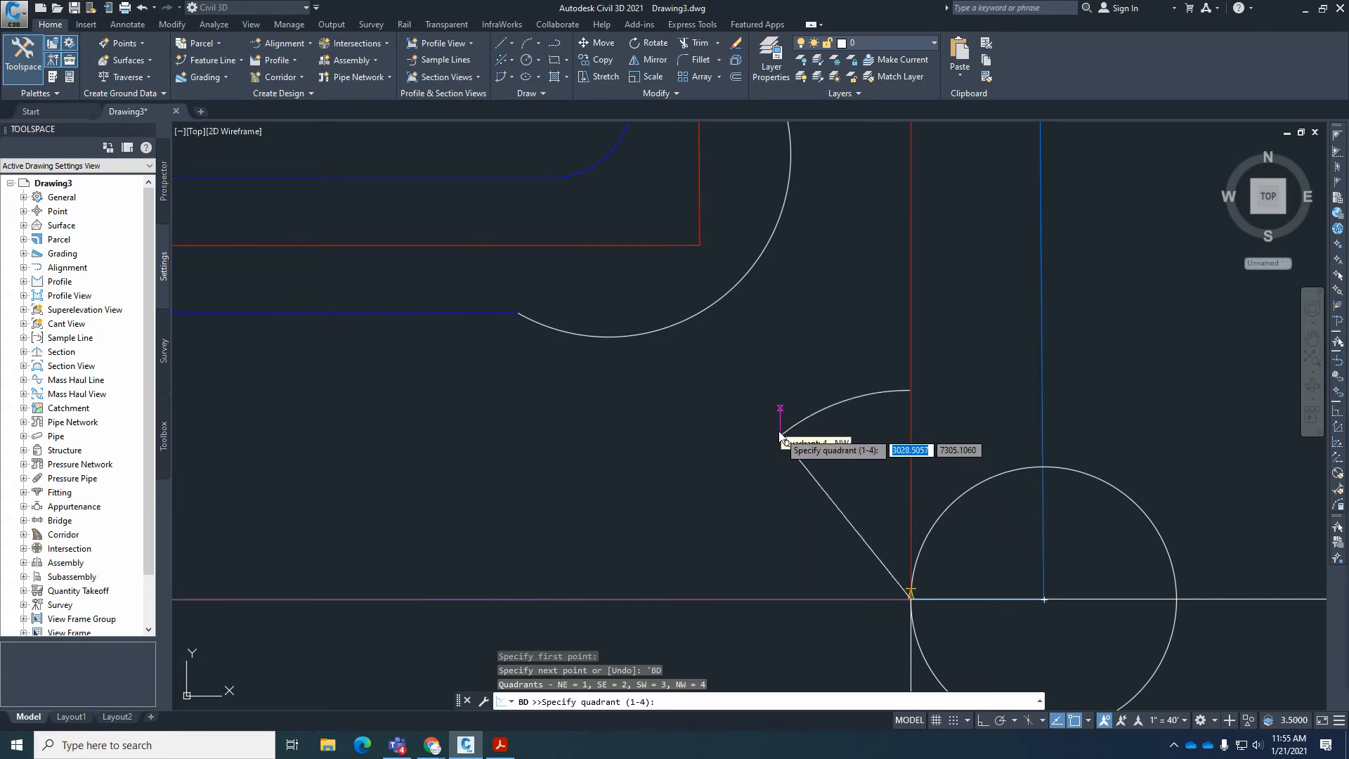
left_click(759, 384)
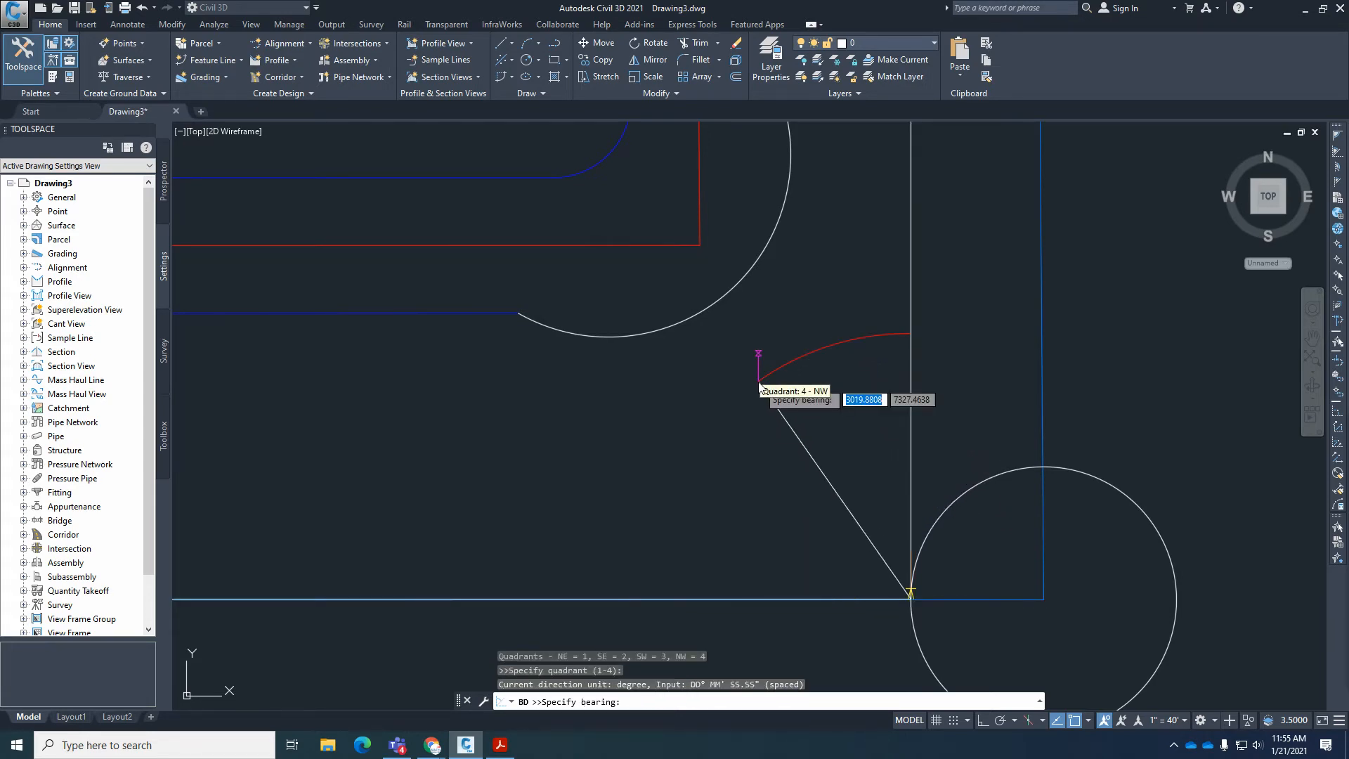
type("35")
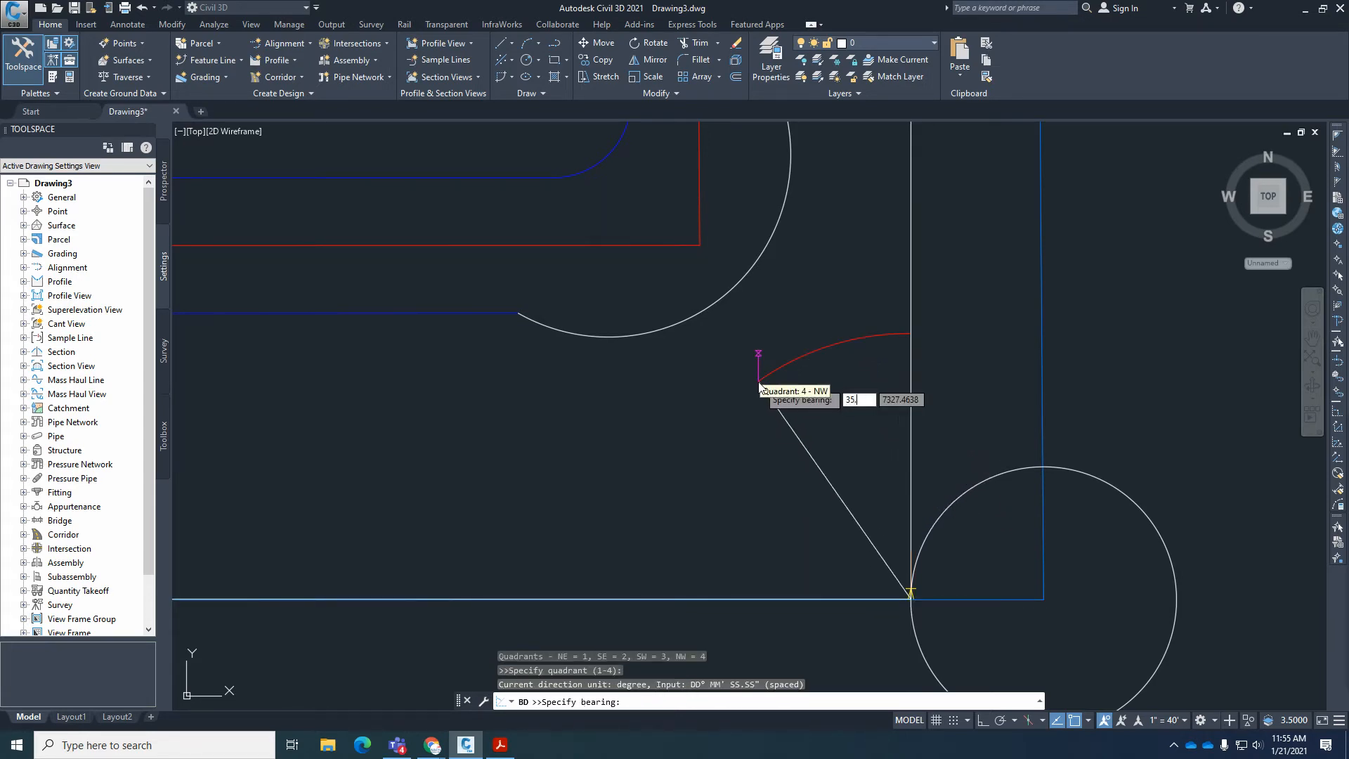
type(".1635")
key("Return")
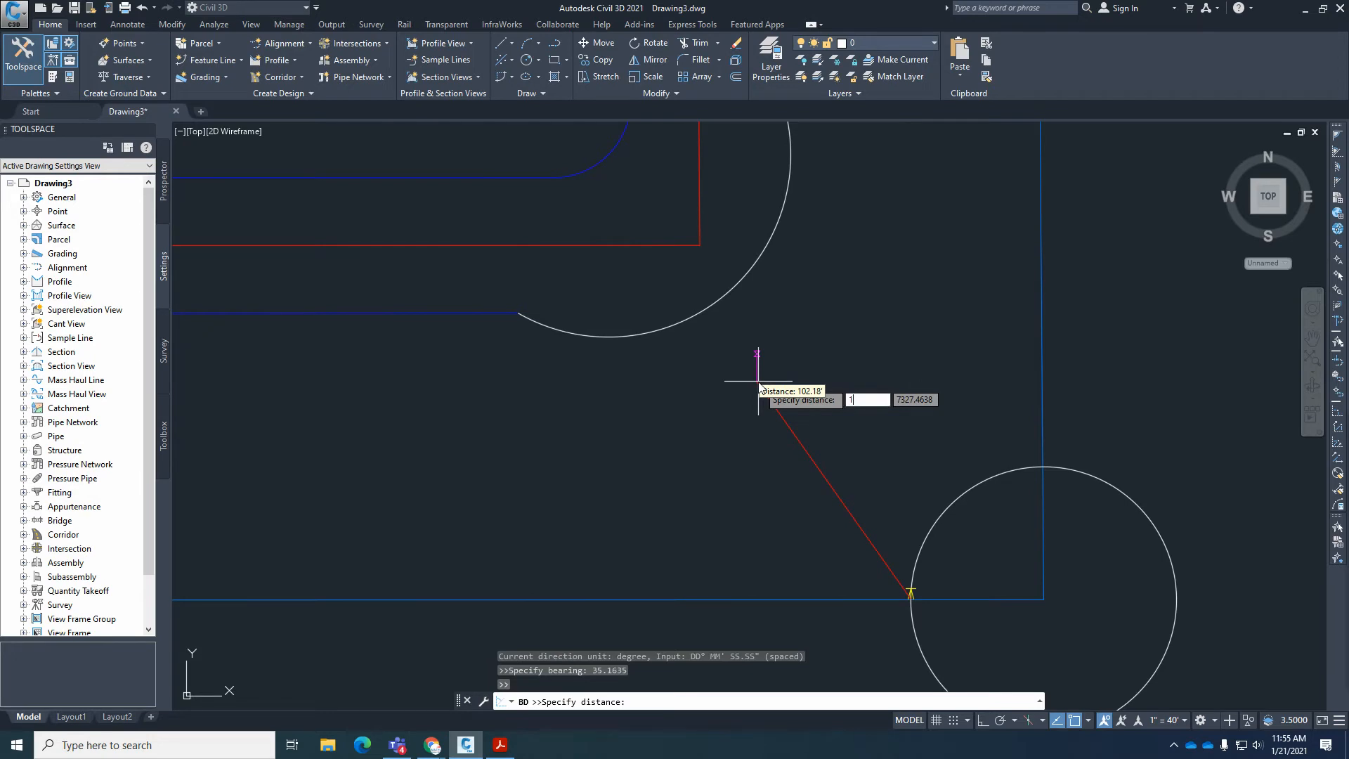
type("138.18")
key("Return")
left_click(758, 382)
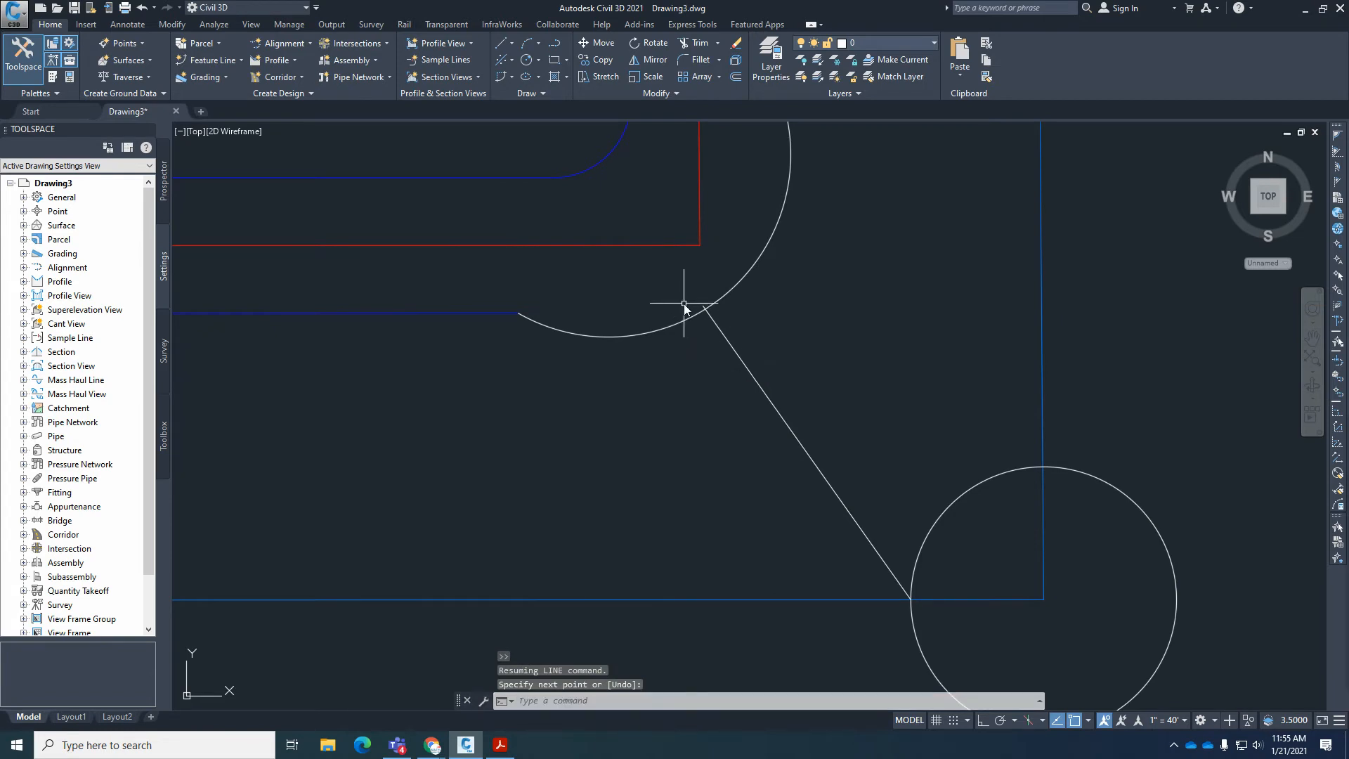
Measure how far the new lot line's north end extends past the large right-of-way corner arc.
scroll(715, 308, "up", 10)
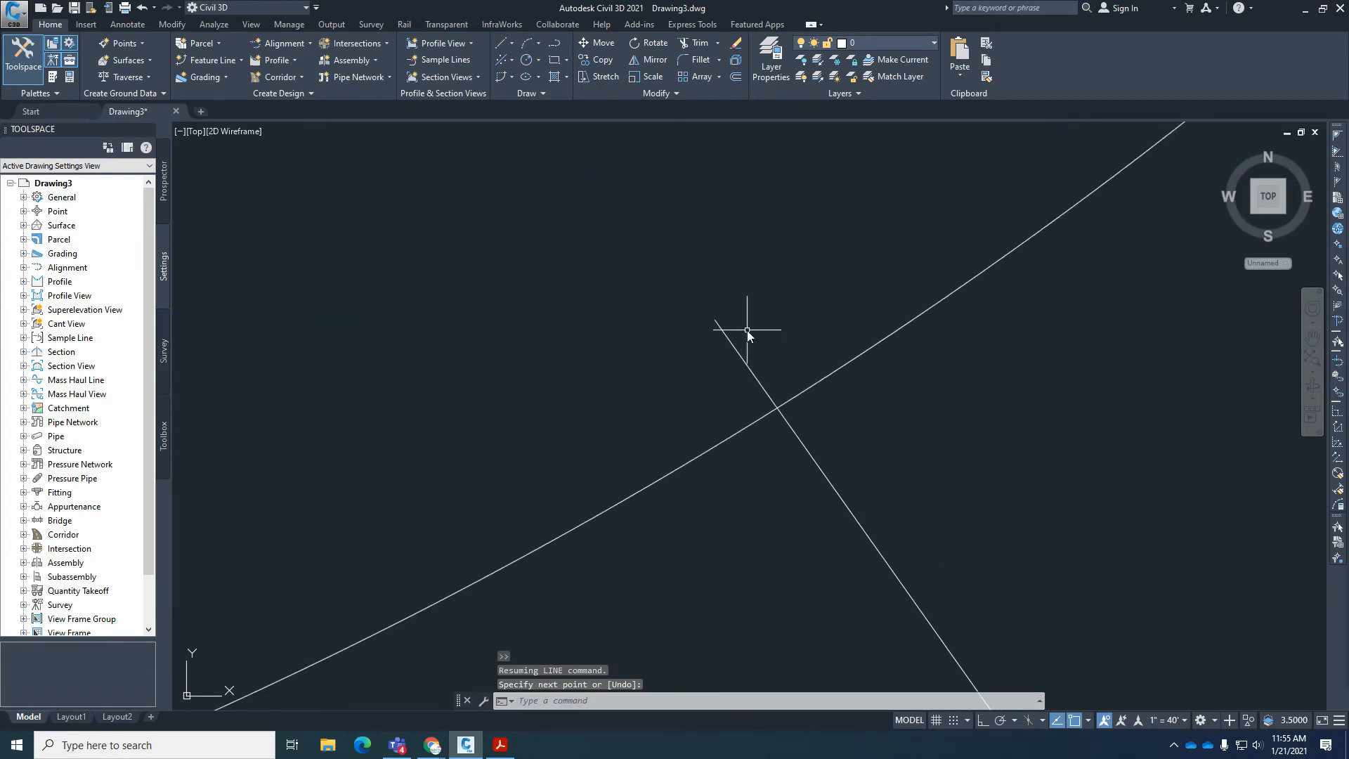
scroll(681, 390, "down", 2)
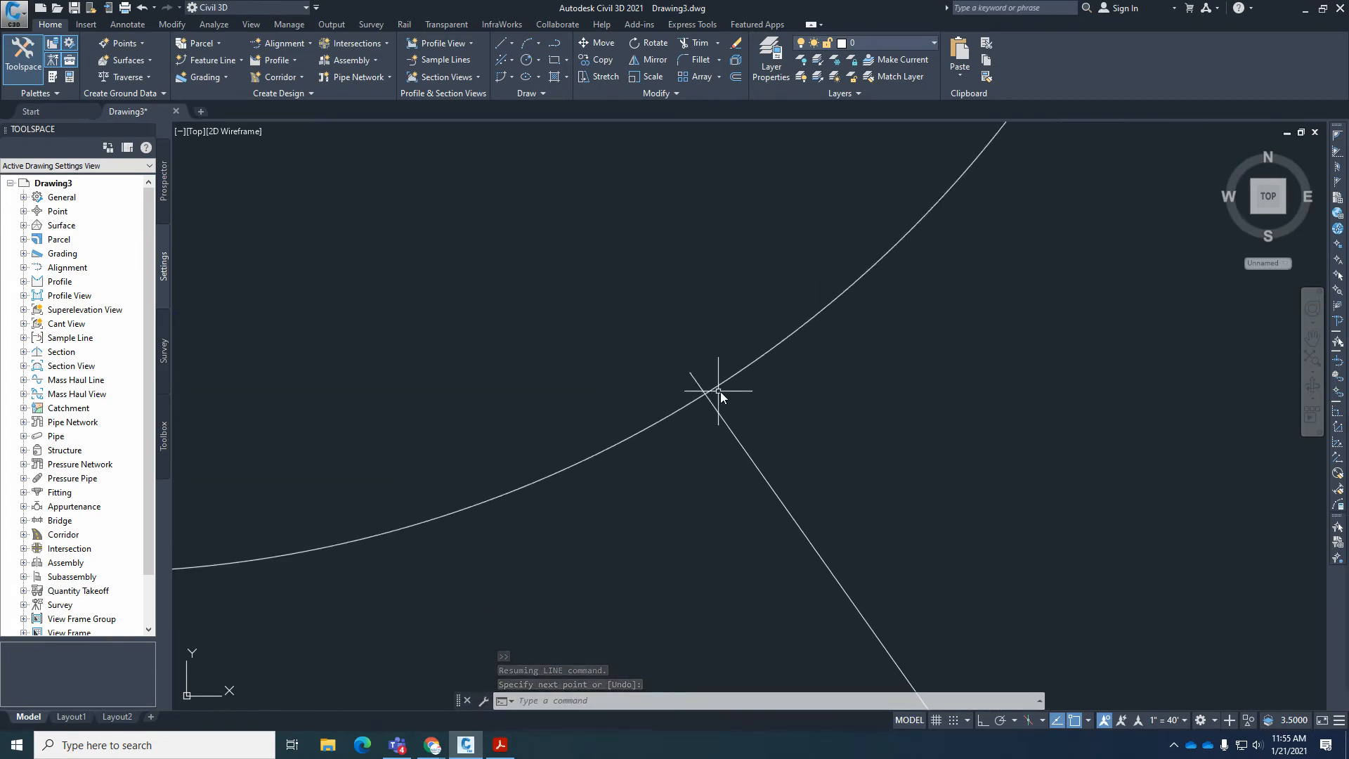
key("Escape")
key("Escape")
type("DI")
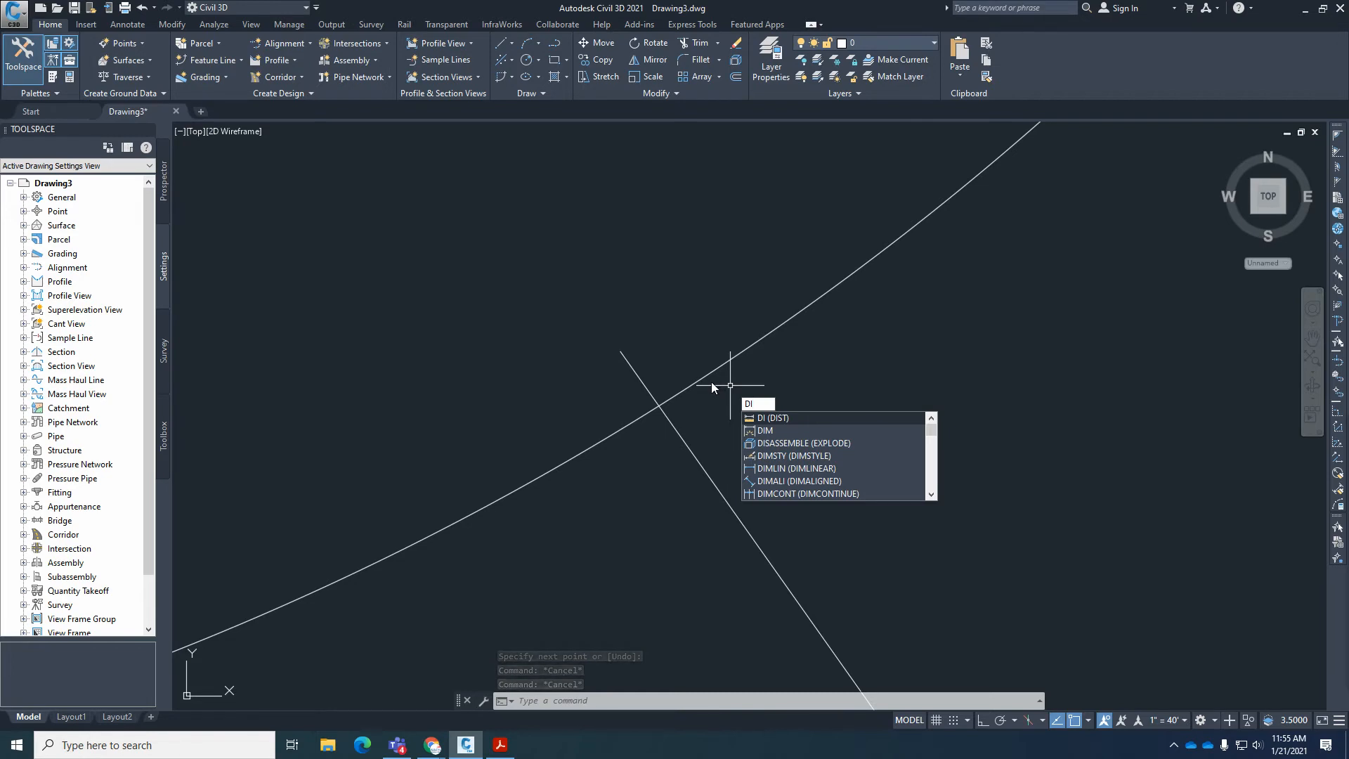
key("Return")
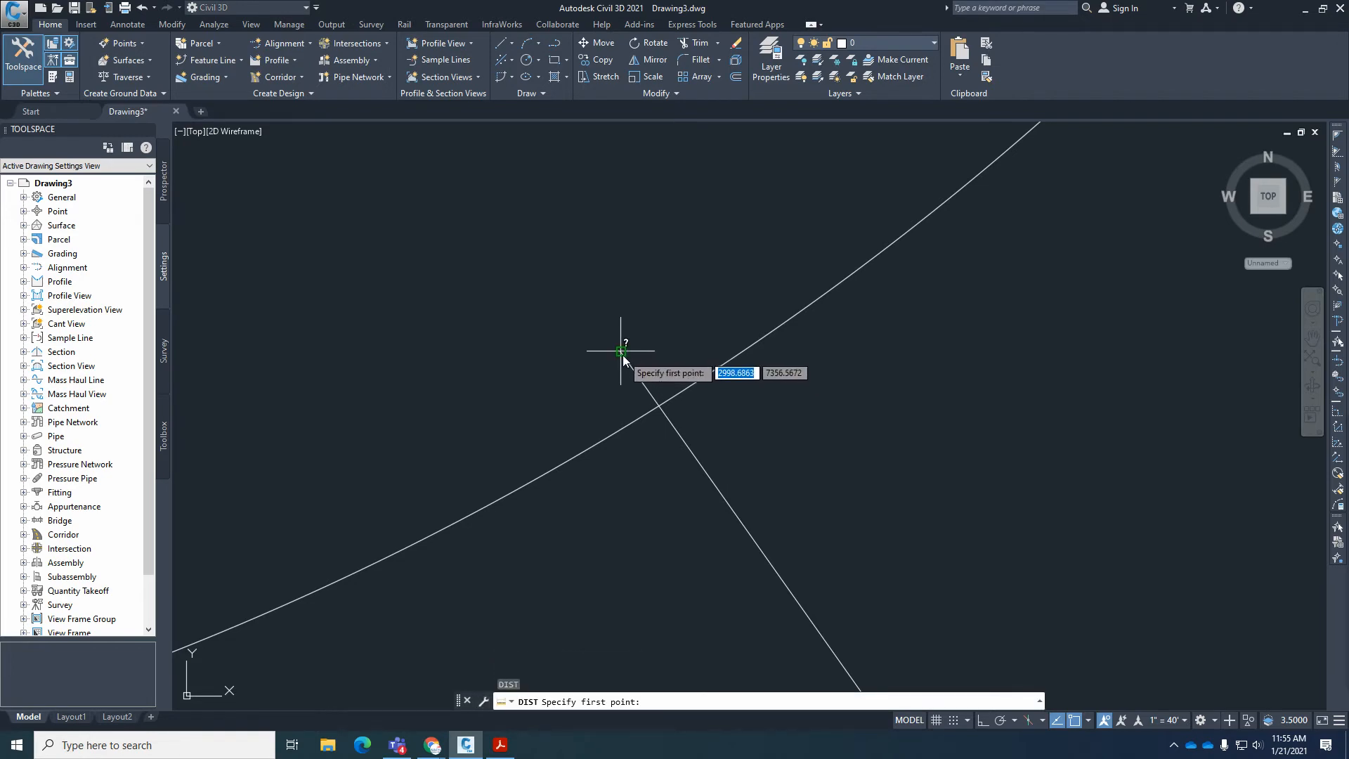
left_click(621, 349)
scroll(630, 371, "up", 5)
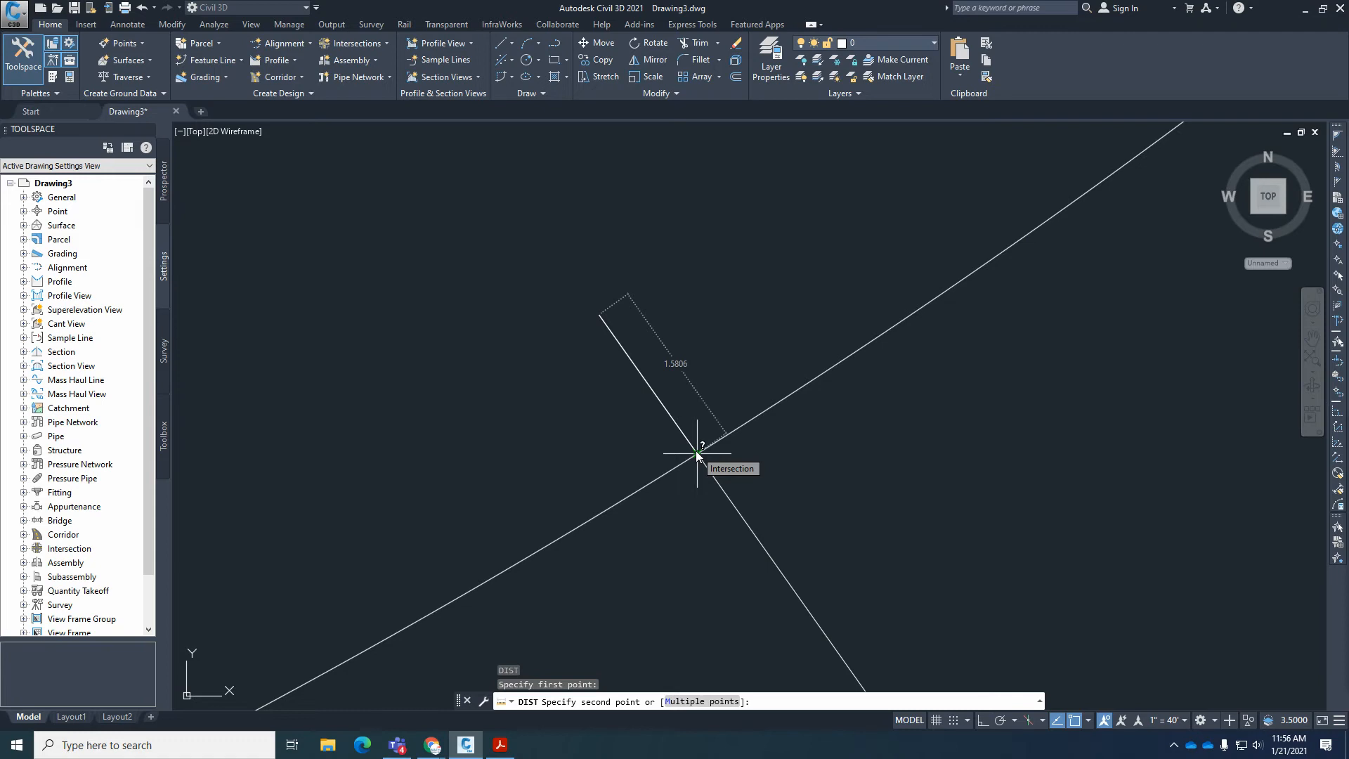
scroll(695, 449, "up", 5)
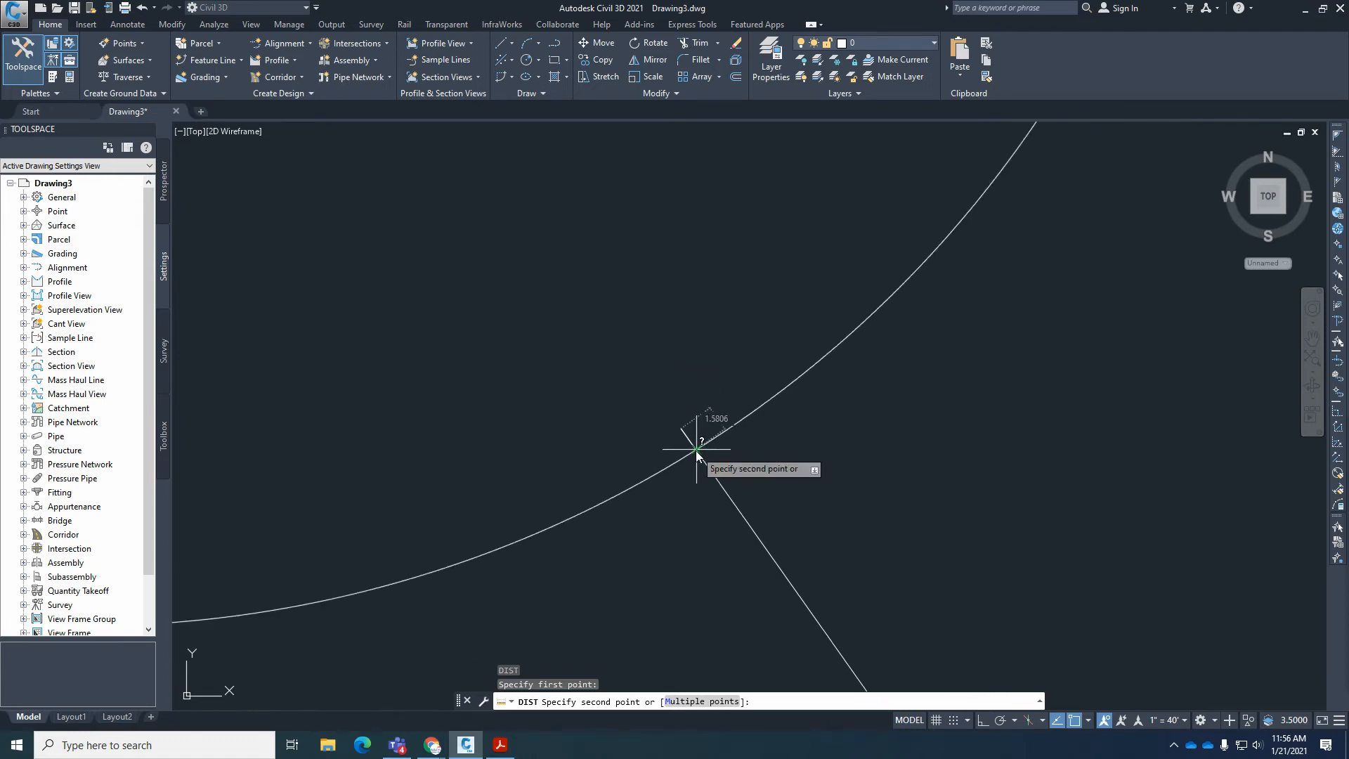
key("Escape")
key("Escape")
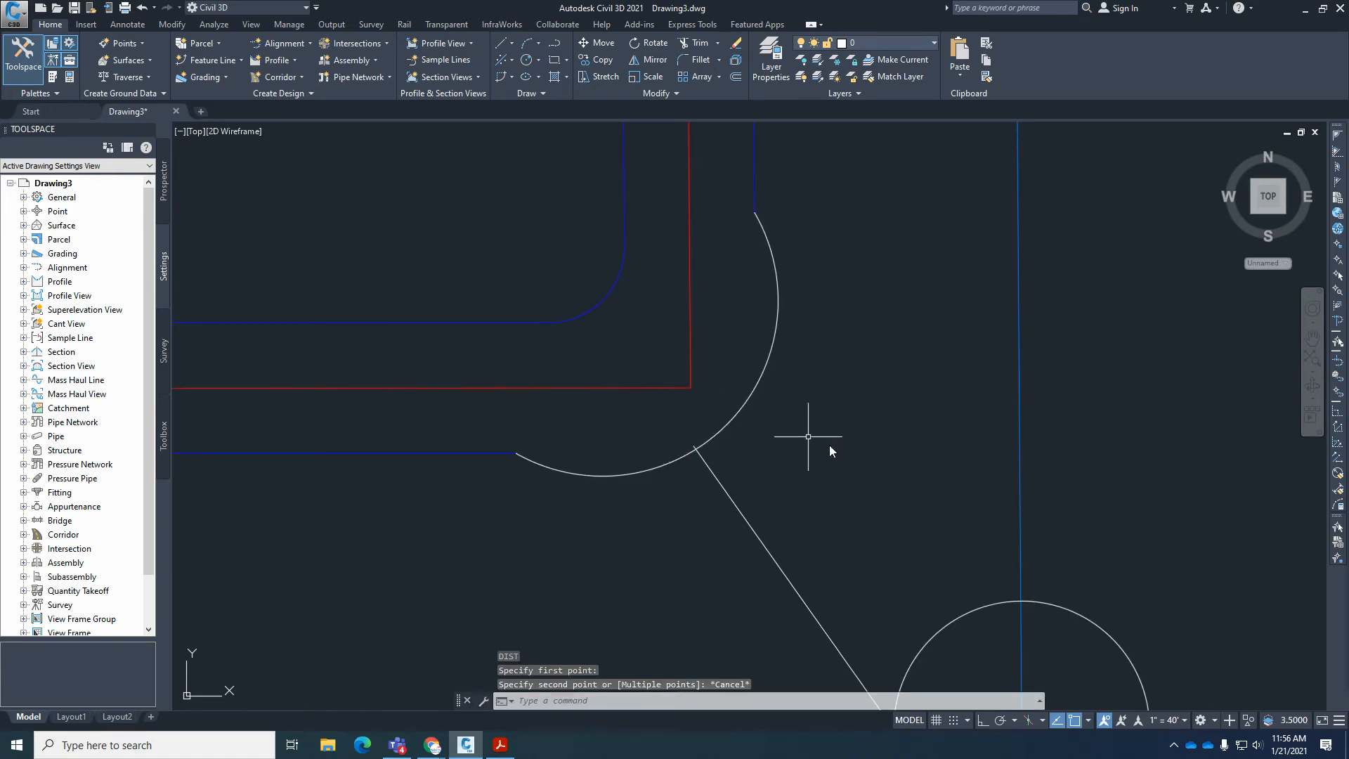
Erase the construction circle centered on the southeast boundary corner.
left_click(989, 606)
type("e")
key("Return")
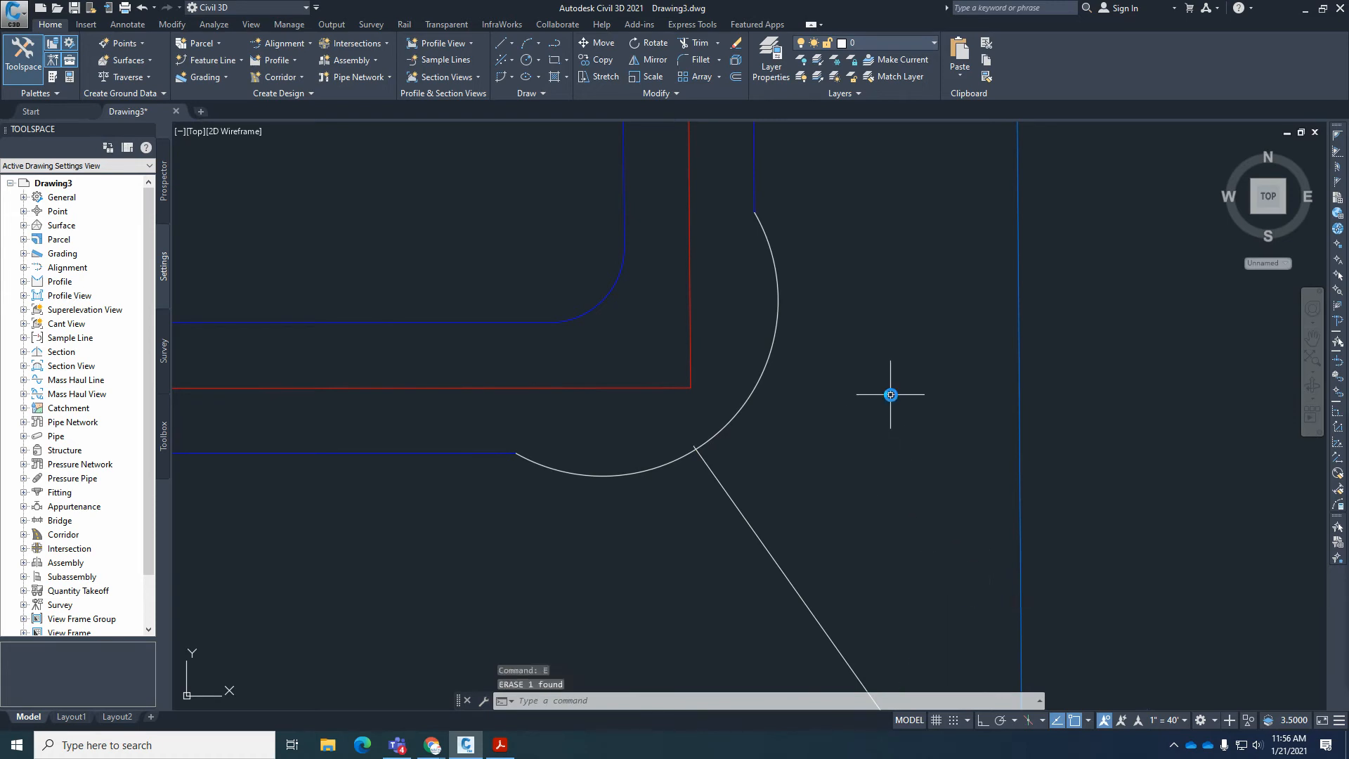
scroll(843, 395, "down", 3)
scroll(758, 401, "up", 3)
scroll(663, 642, "down", 1)
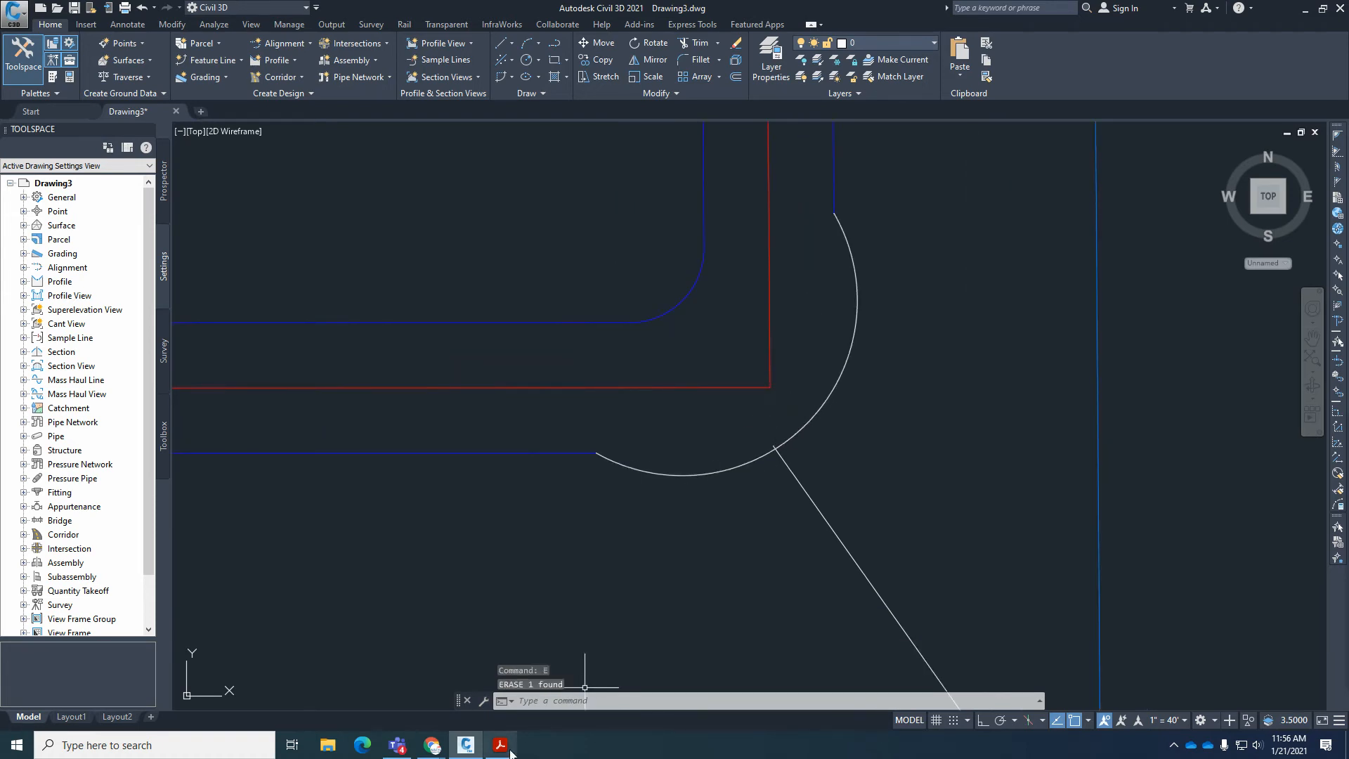
On the plat in Acrobat Reader, examine the R=70' right-of-way arc around the Snow Cloud Ct. corner and the C32 curve opposite it.
left_click(501, 744)
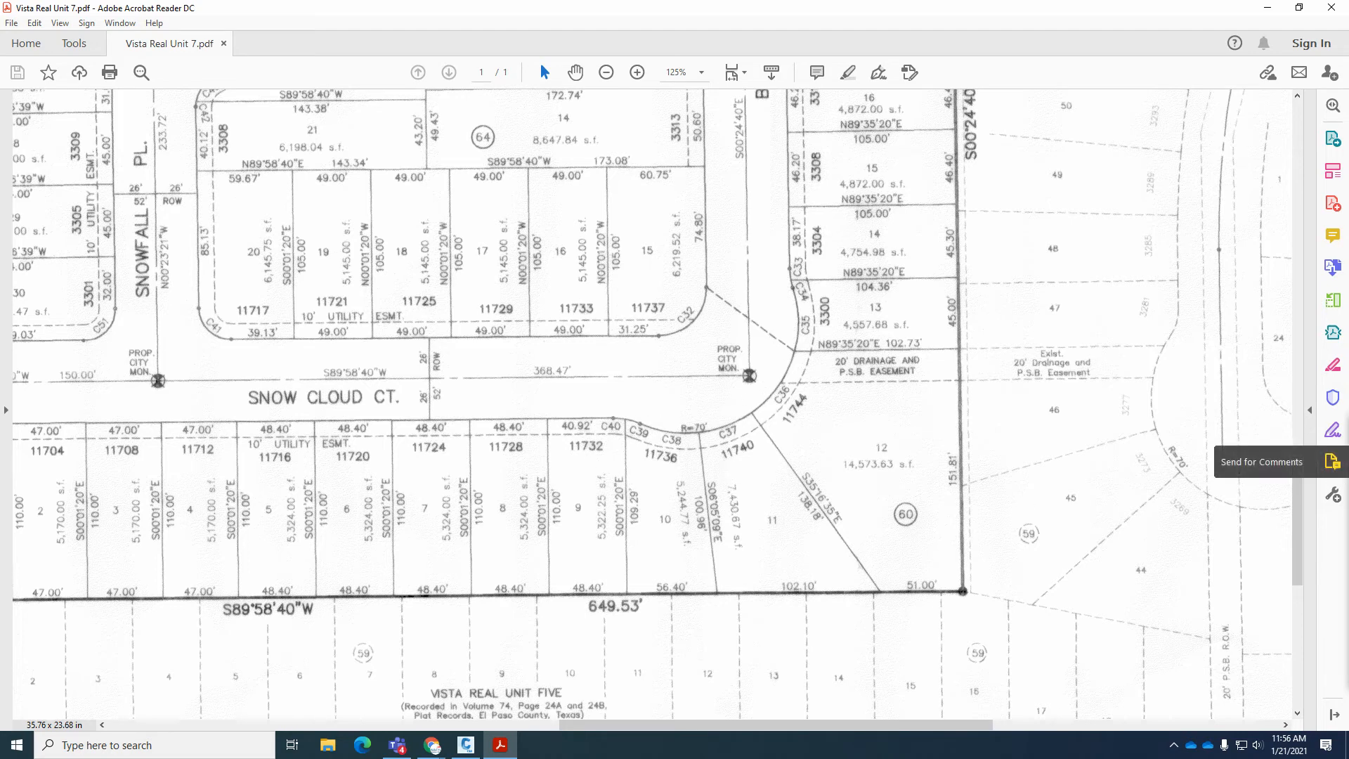
mouse_move(611, 421)
left_mouse_down()
mouse_move(711, 435)
mouse_move(762, 409)
mouse_move(794, 364)
left_mouse_up()
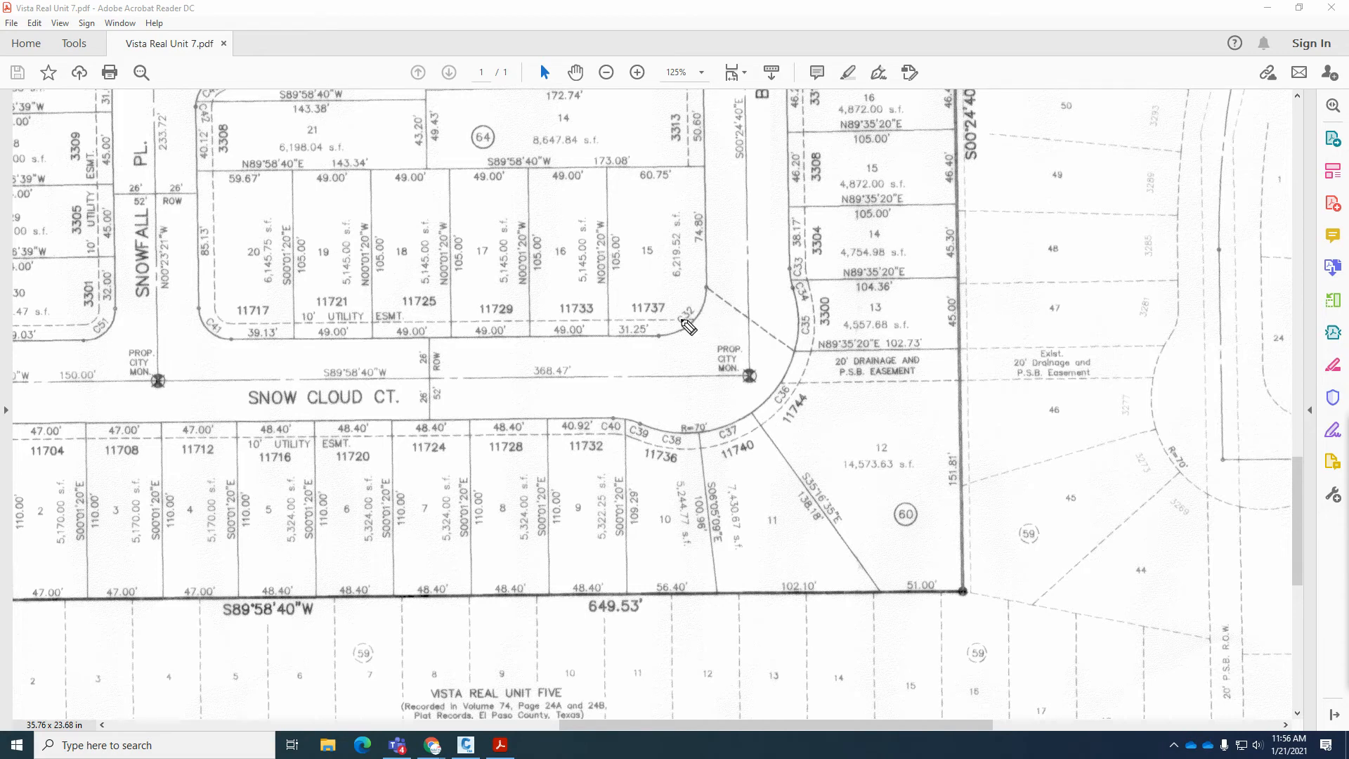
left_click_drag(691, 321, 692, 321)
Switch to Civil 3D, select the large right-of-way corner arc to check its center location, and clear the selection.
mouse_move(491, 751)
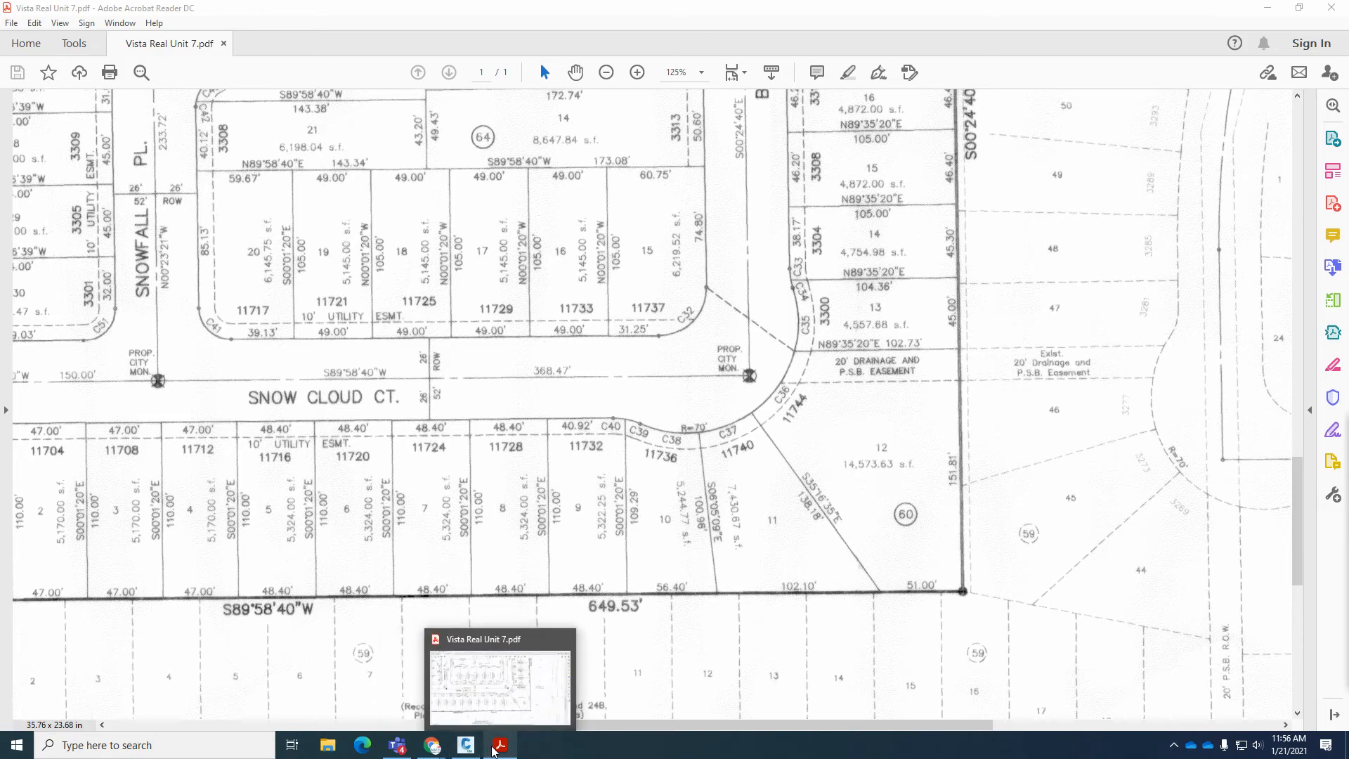
left_click(466, 744)
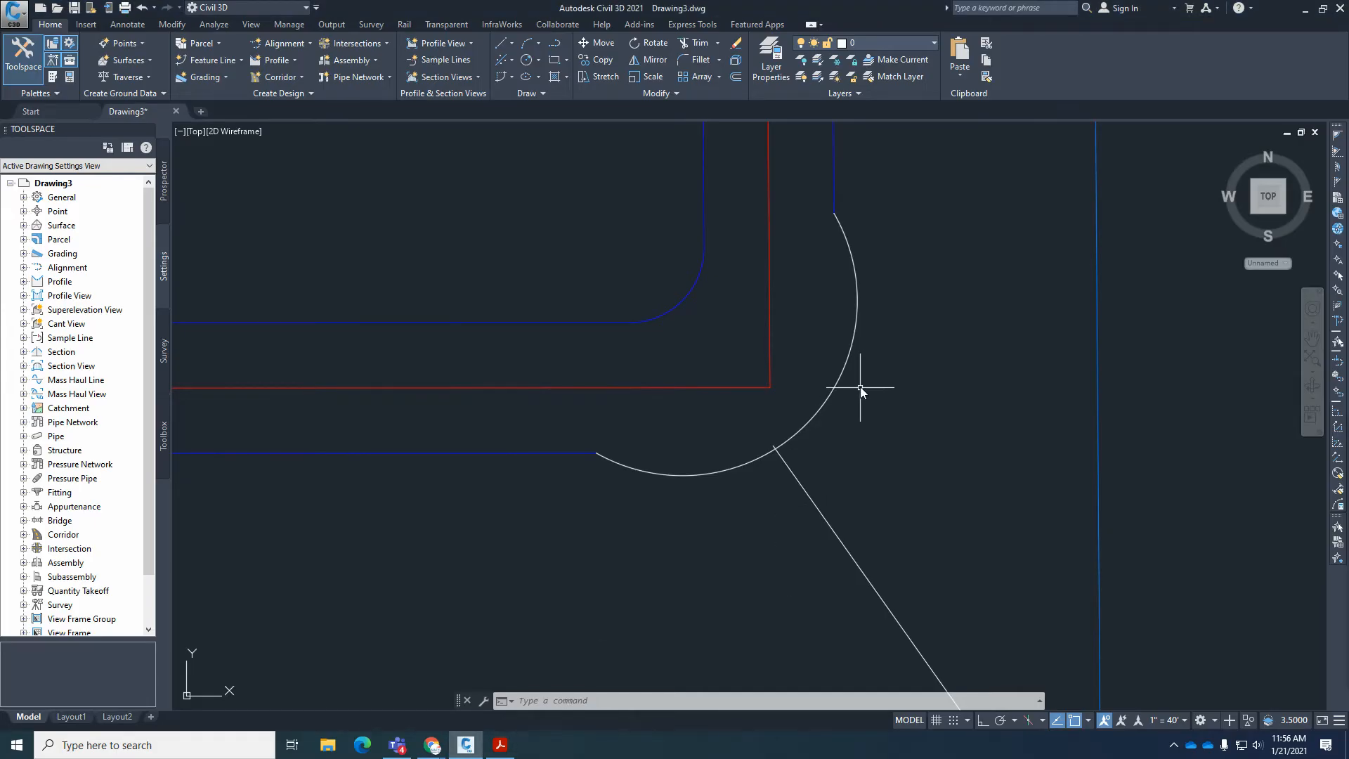
scroll(869, 414, "down", 2)
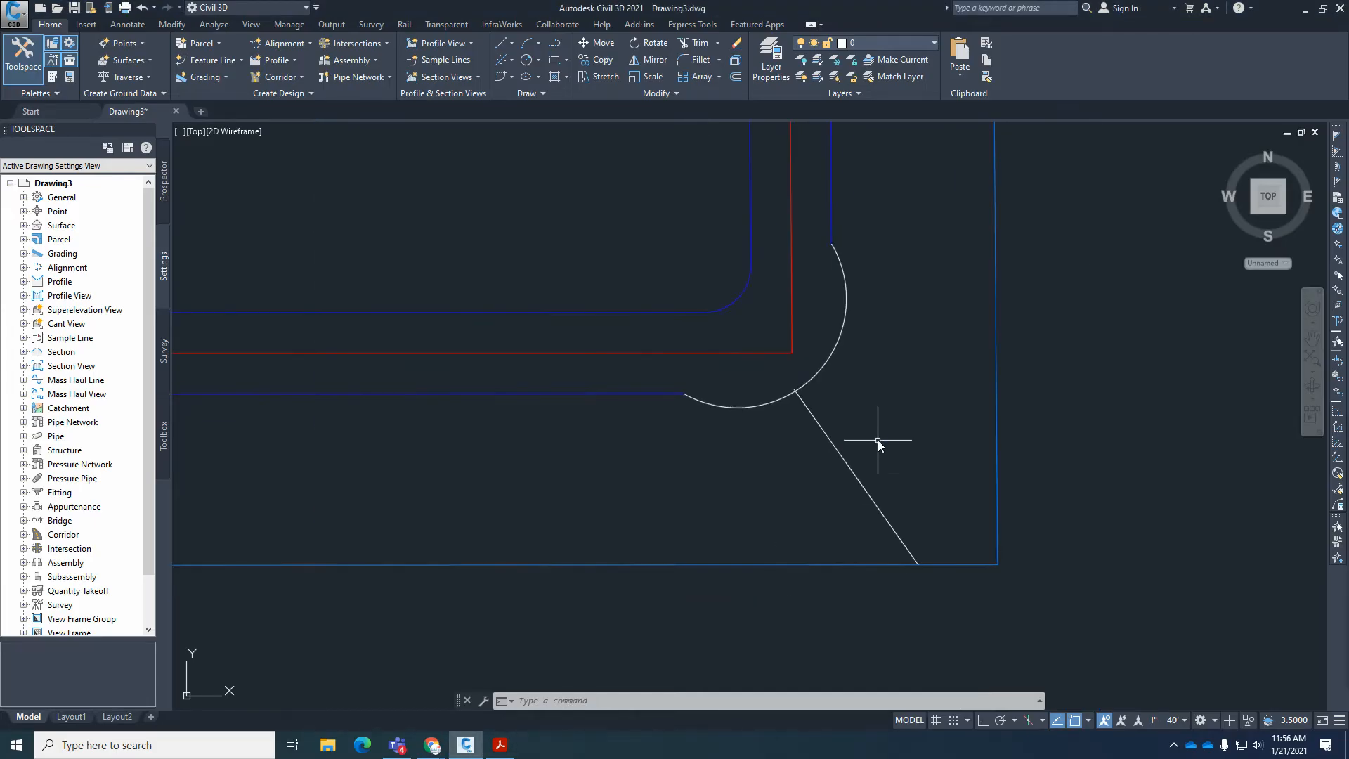
left_click(837, 340)
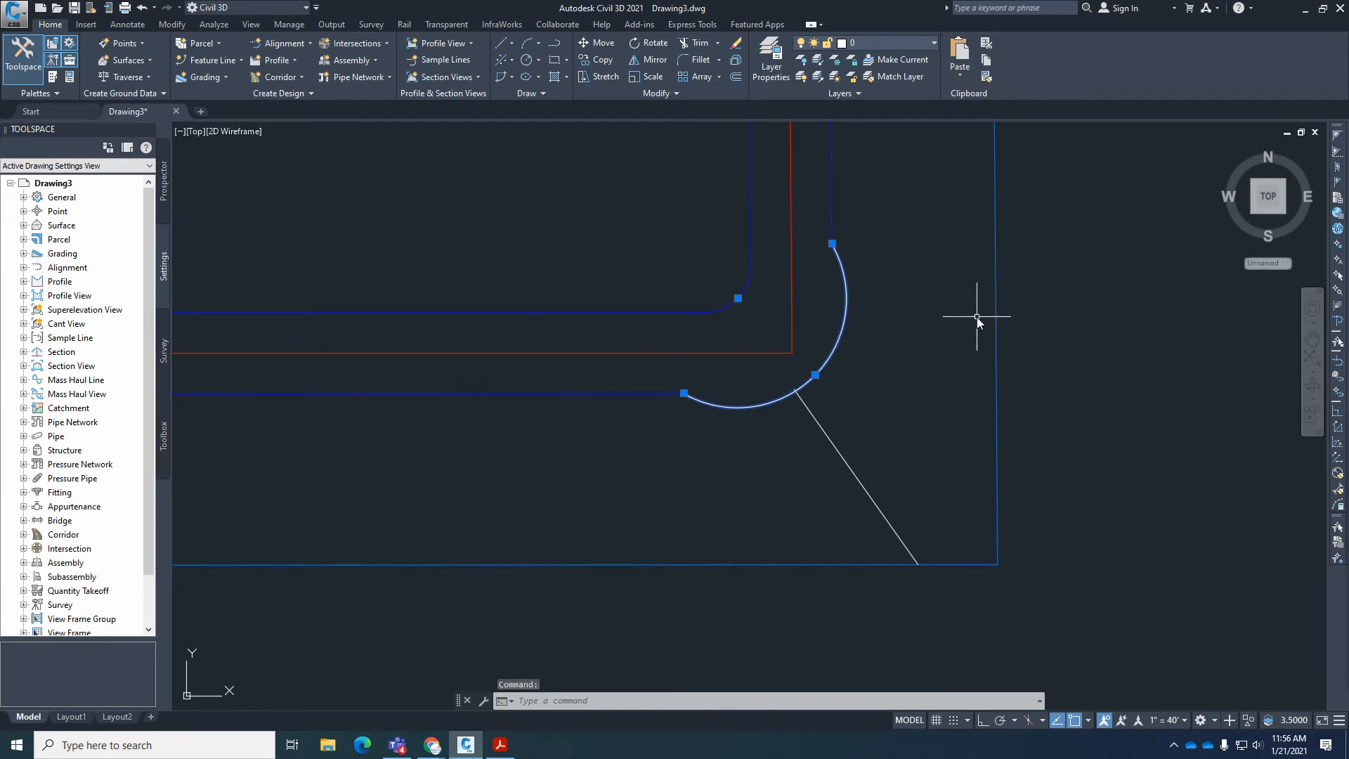
key("Delete")
key("Escape")
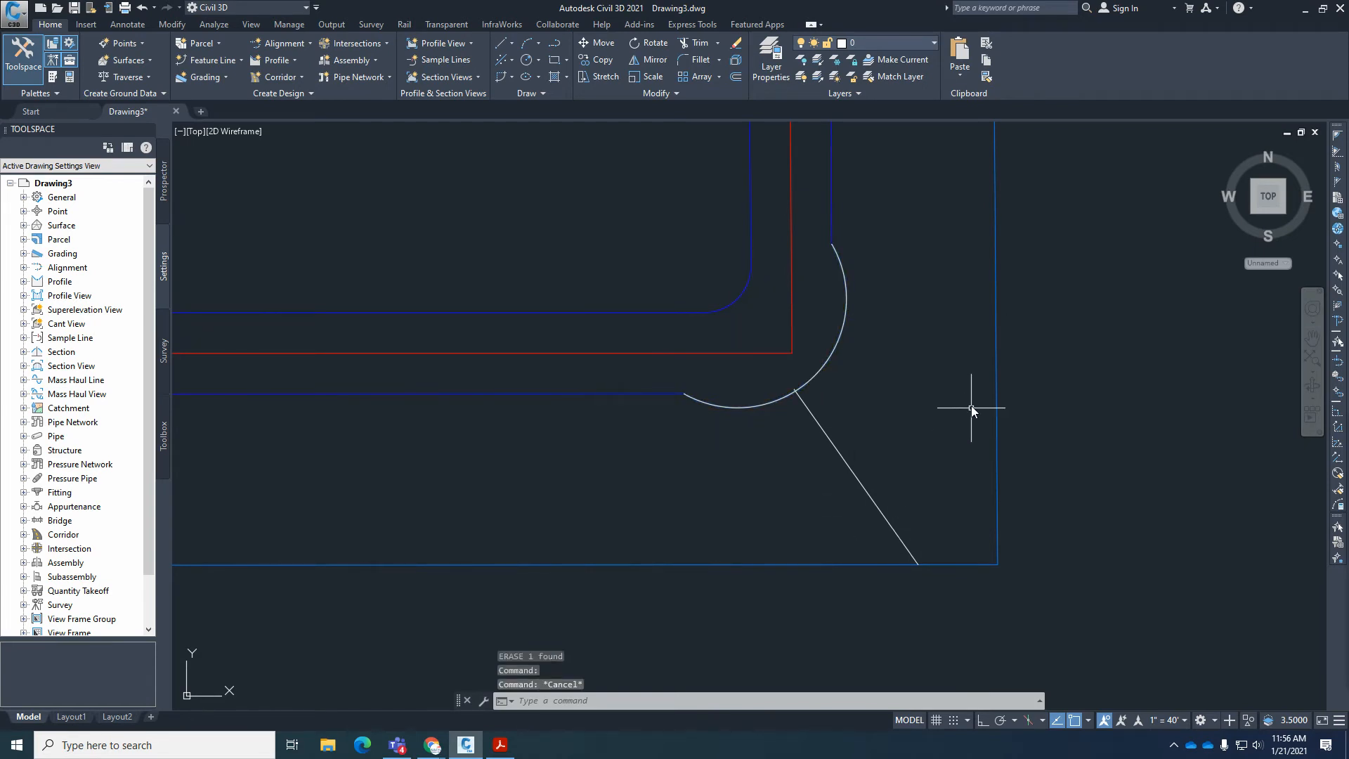
Measure the perpendicular distance from the corner arc's center to the east boundary line.
type("DI")
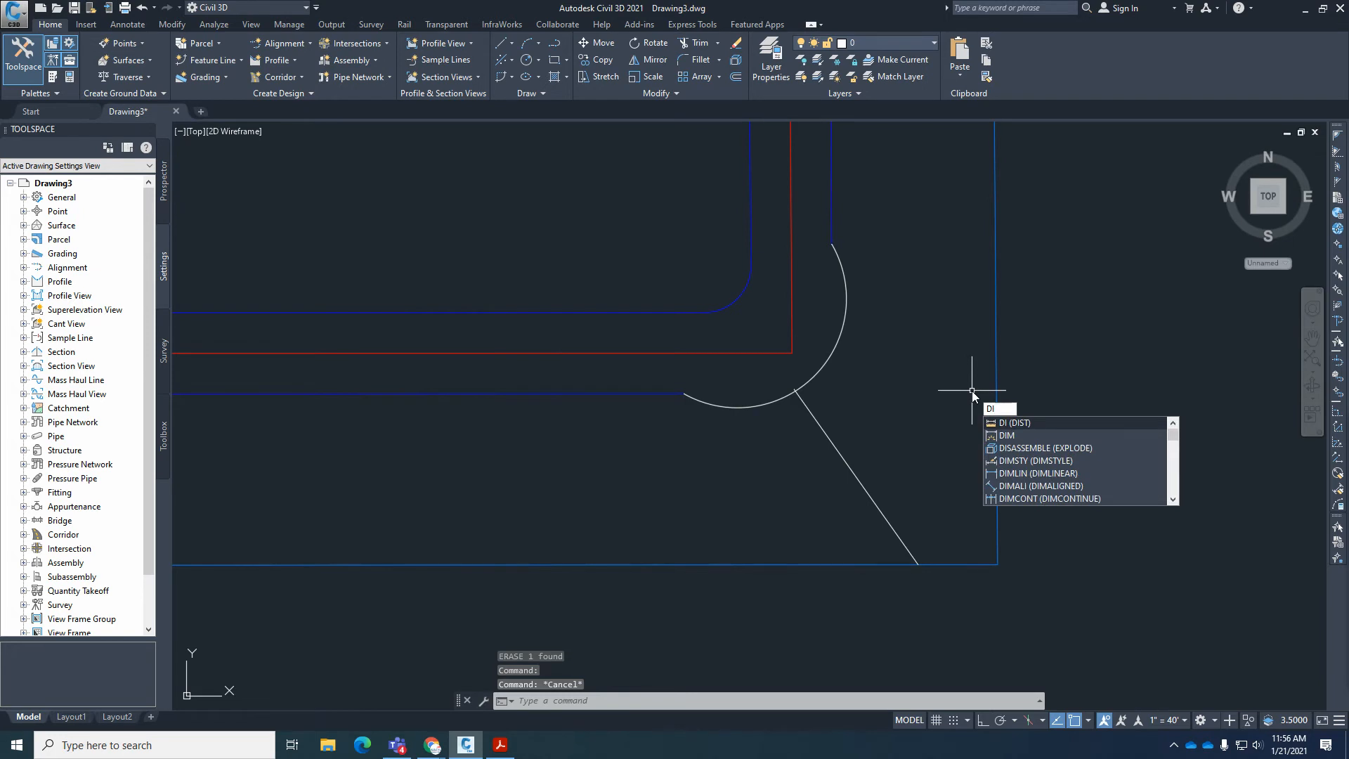
key("Return")
type("cen")
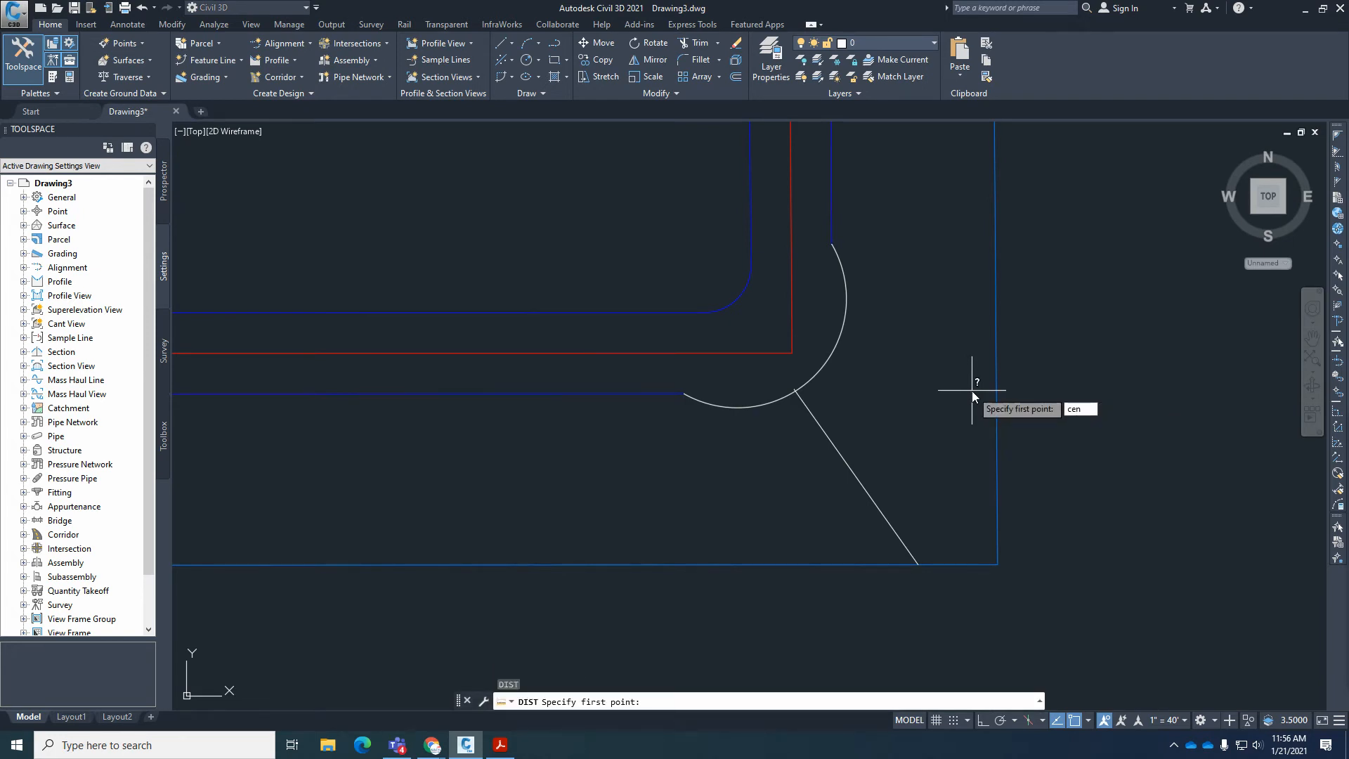
key("Return")
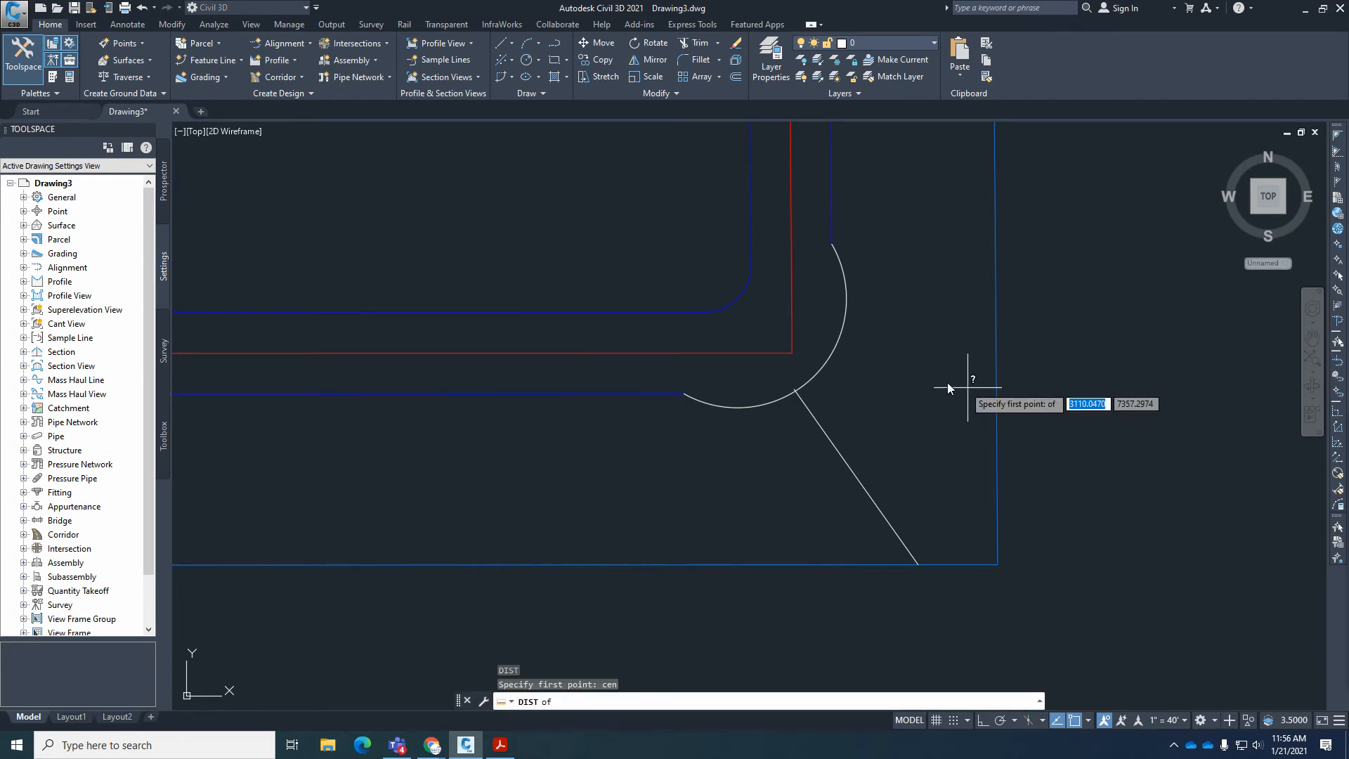
left_click(844, 336)
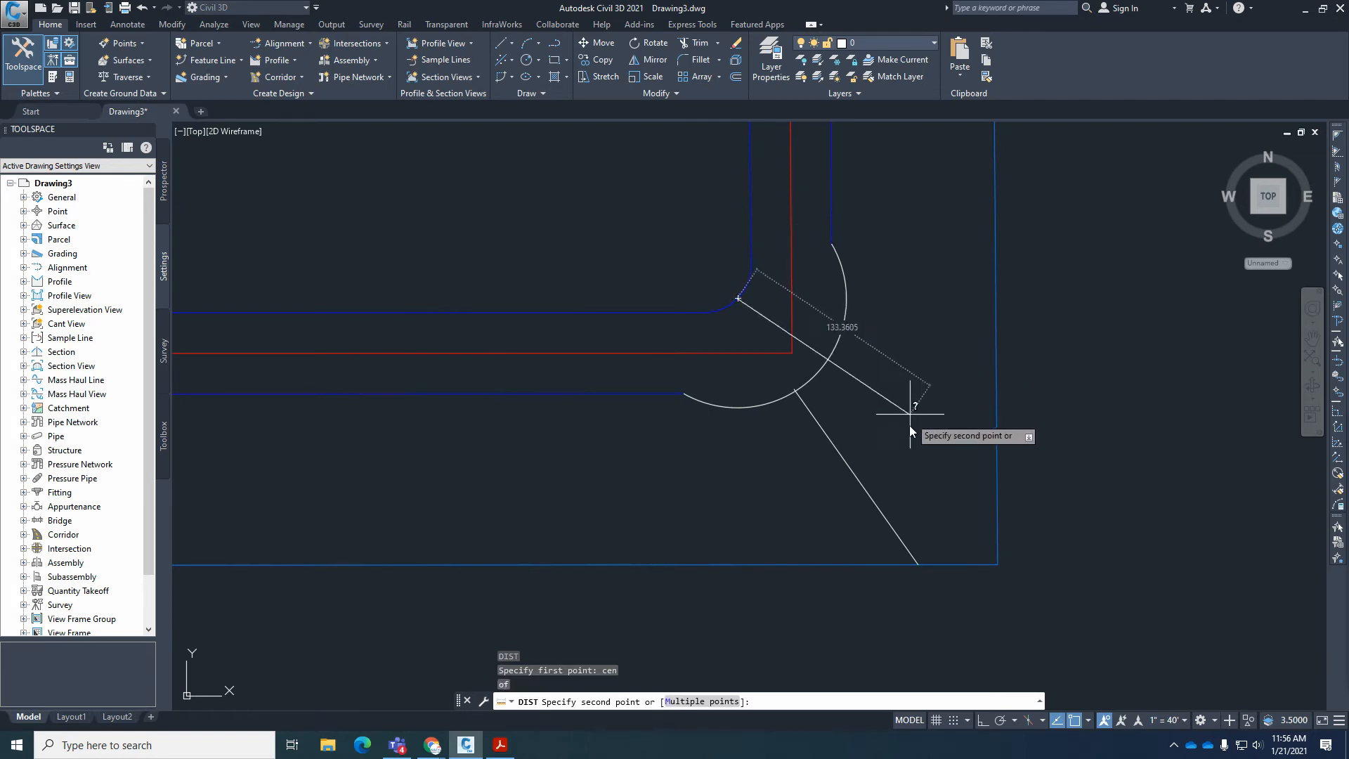
type("per")
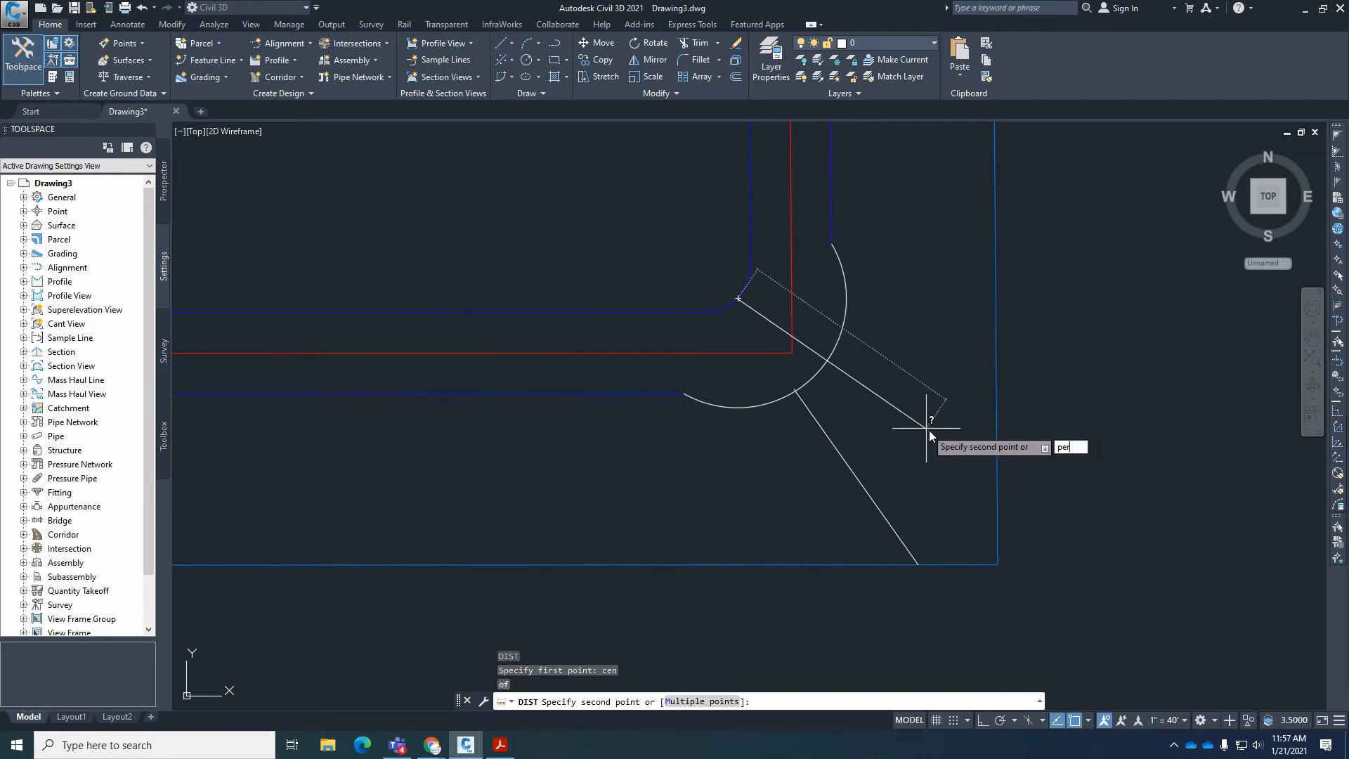
key("Return")
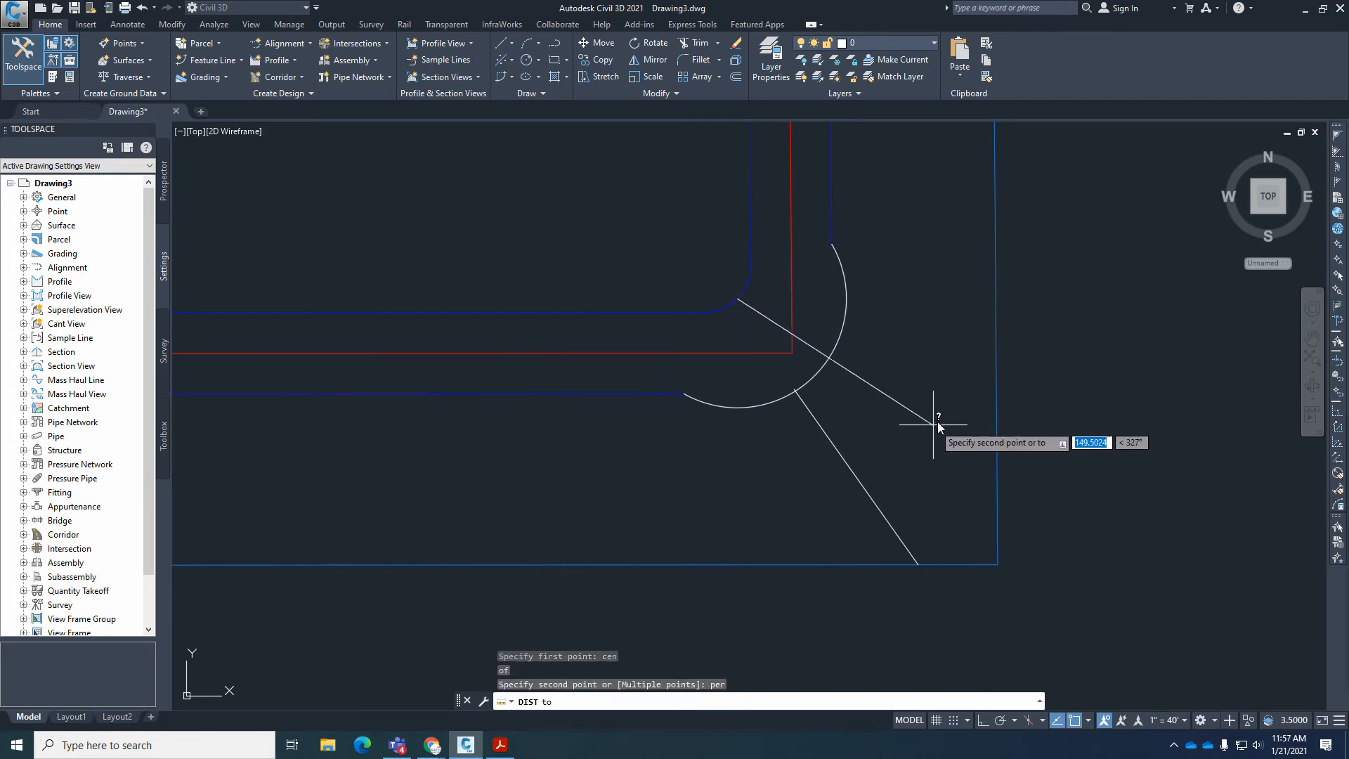
left_click(993, 358)
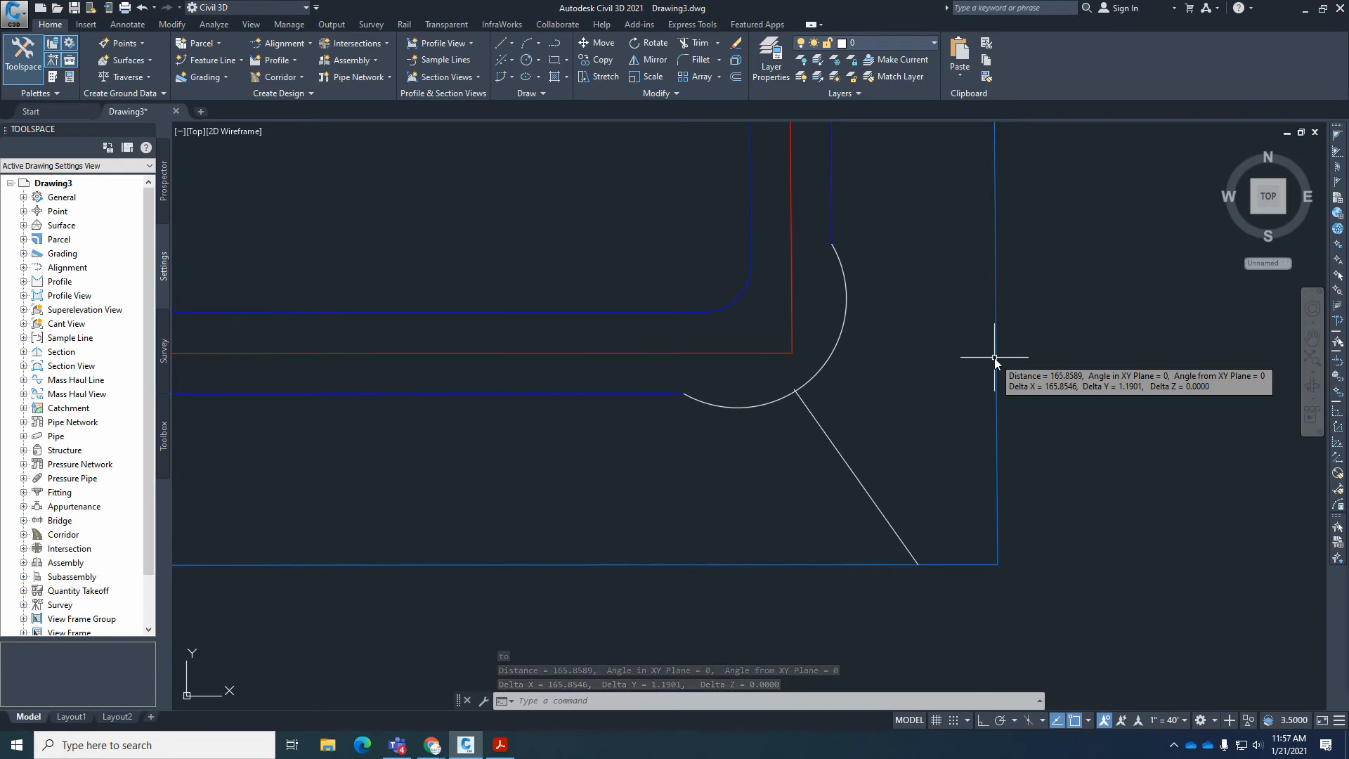
Measure the perpendicular distance from the corner arc's center to the south boundary line, and compare both measurements in the command history.
type("di")
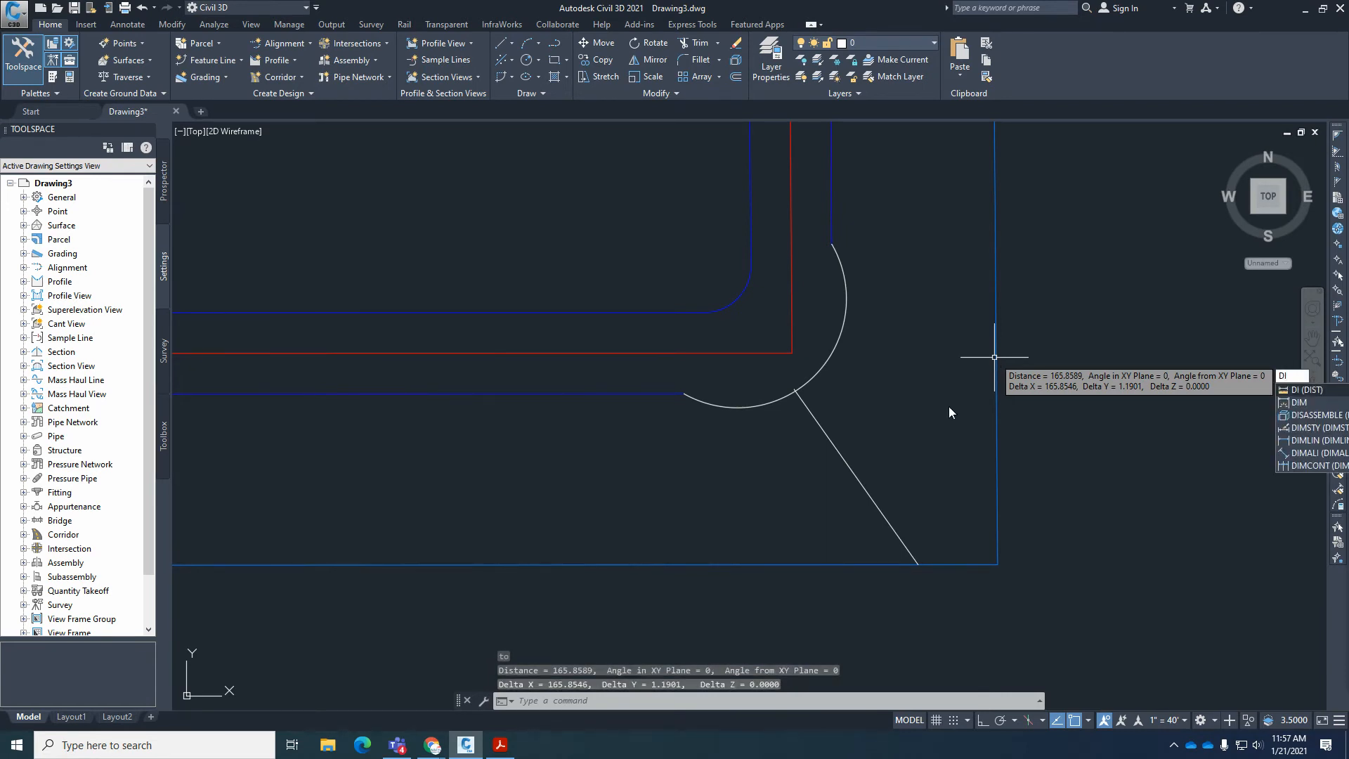
key("Return")
type("cen")
key("Return")
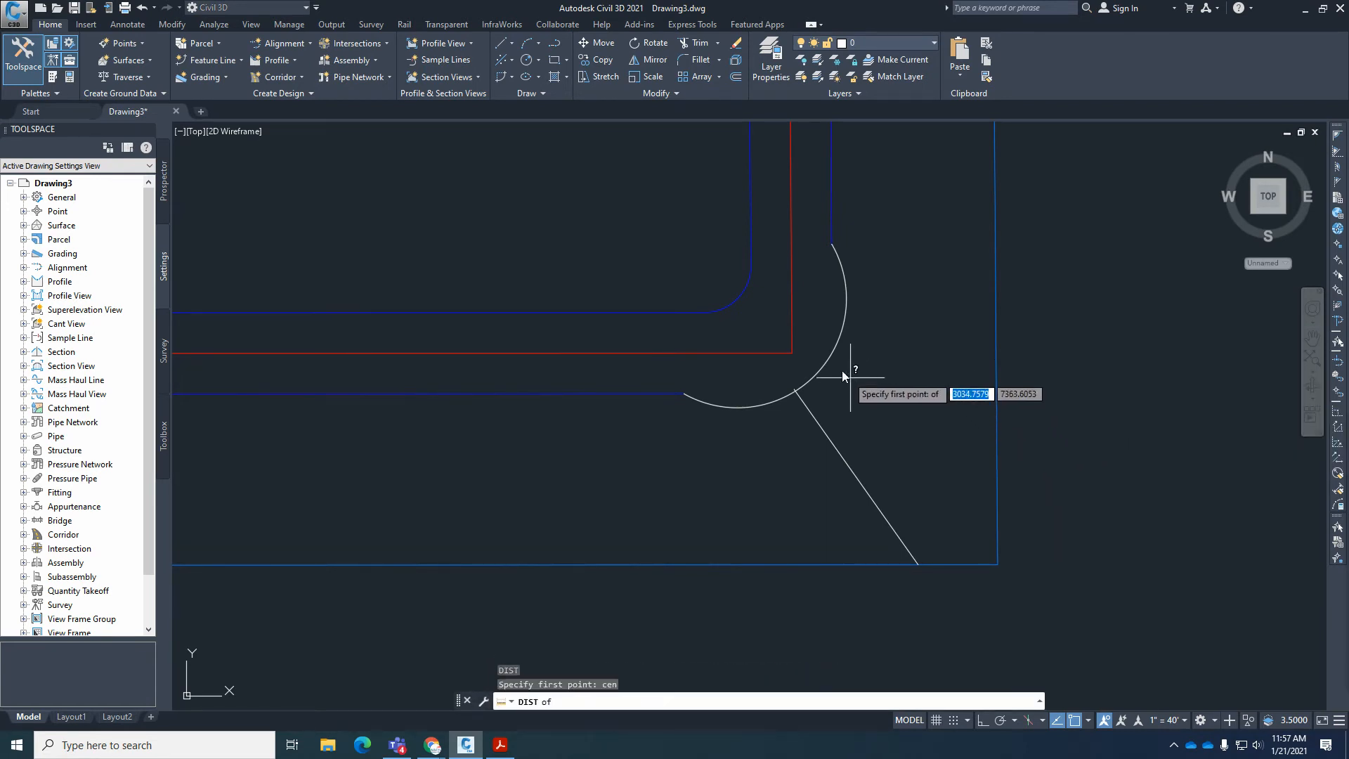
left_click(829, 357)
type("per")
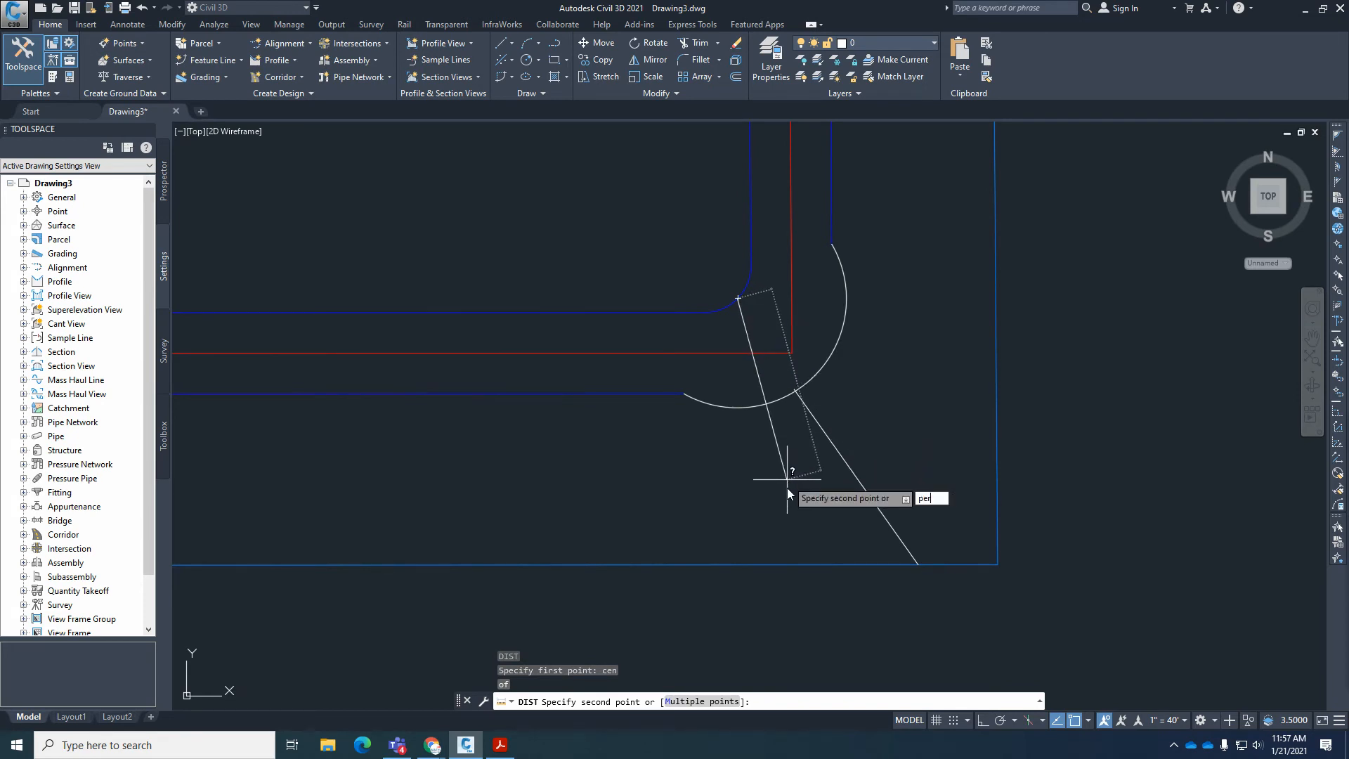
key("Return")
left_click(786, 562)
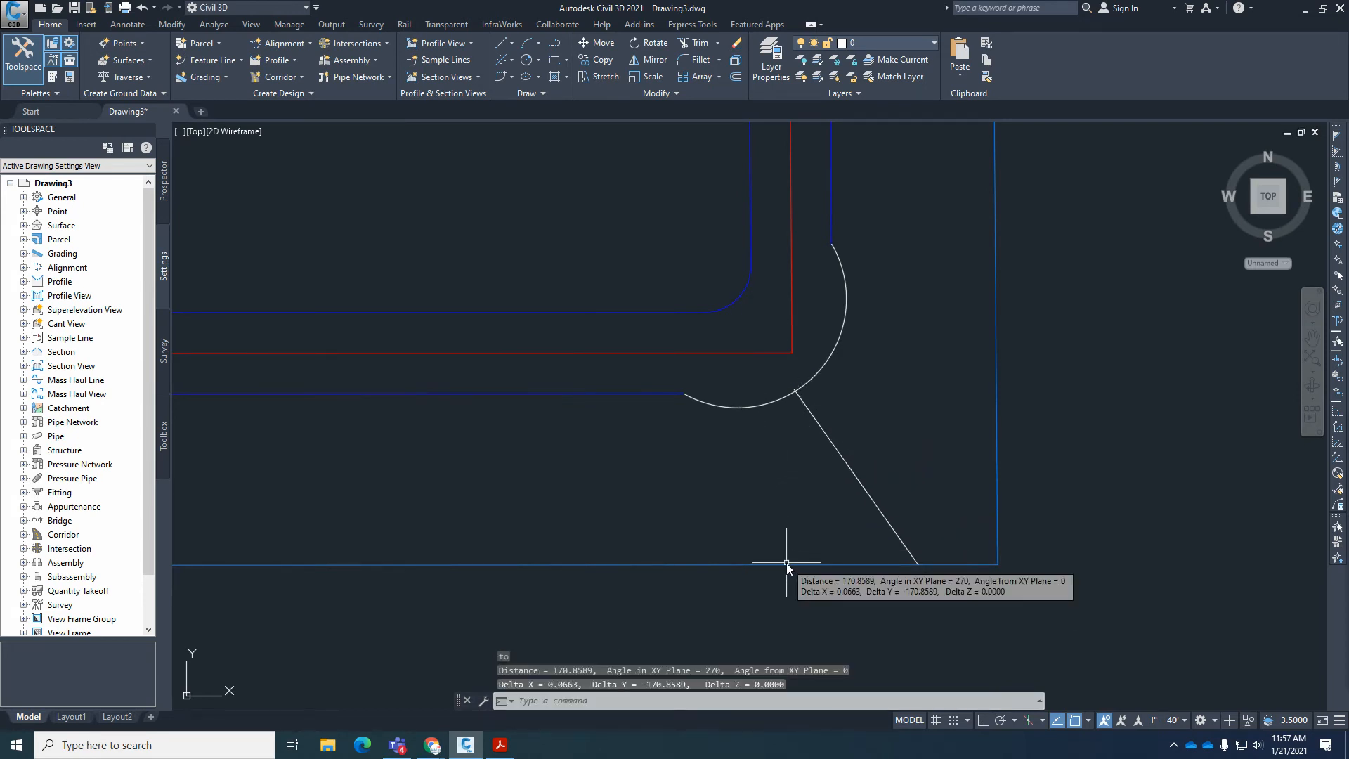
key("F2")
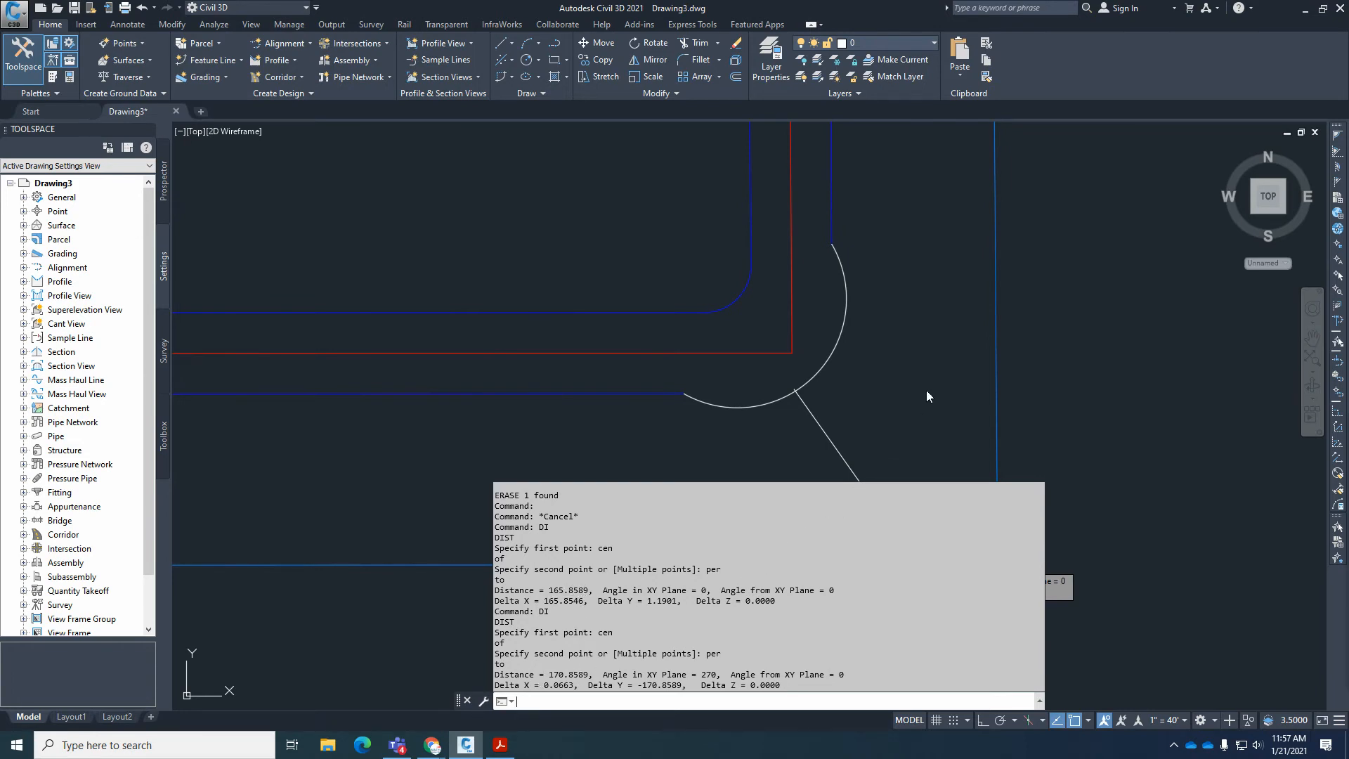
key("Escape")
key("Escape")
key("Escape")
scroll(918, 450, "down", 3)
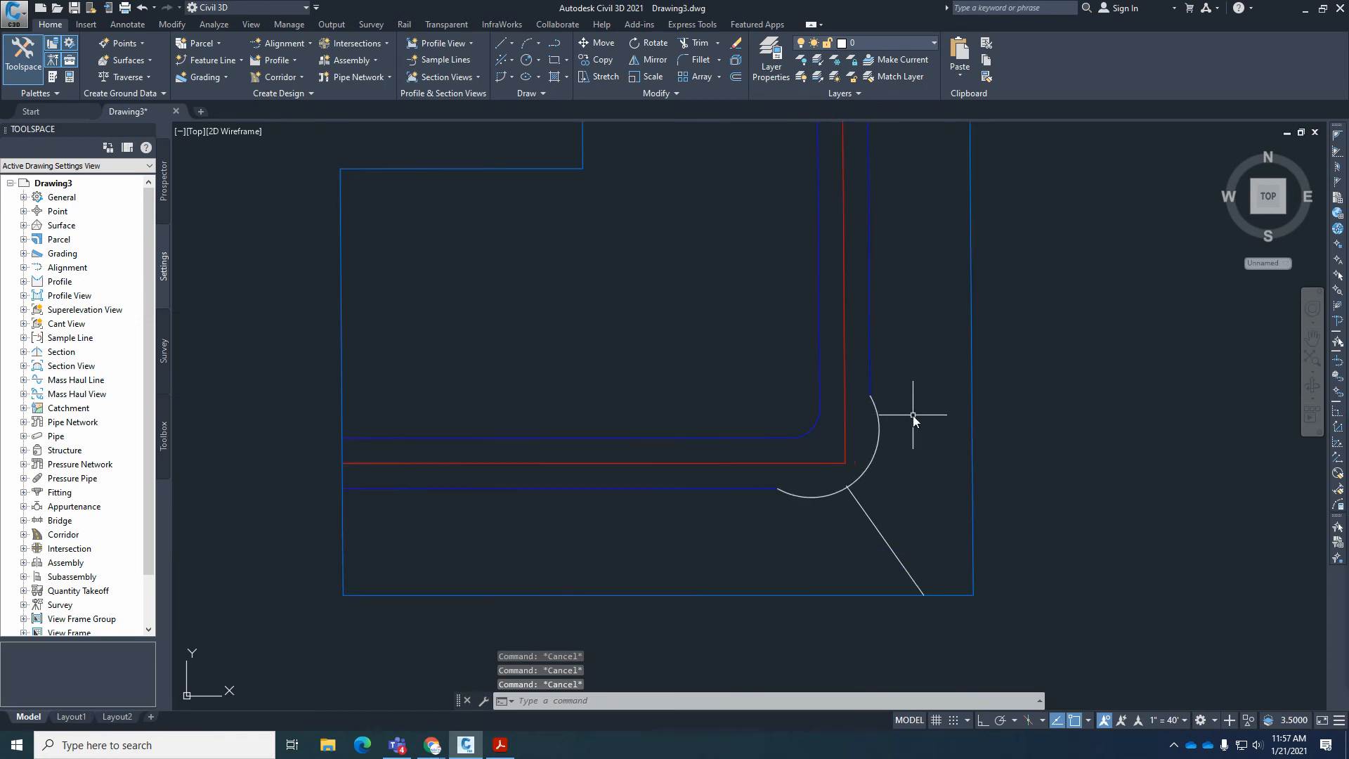
Erase the large right-of-way arc around the Snow Cloud Ct. corner.
scroll(912, 421, "up", 2)
scroll(892, 522, "down", 1)
left_click(875, 465)
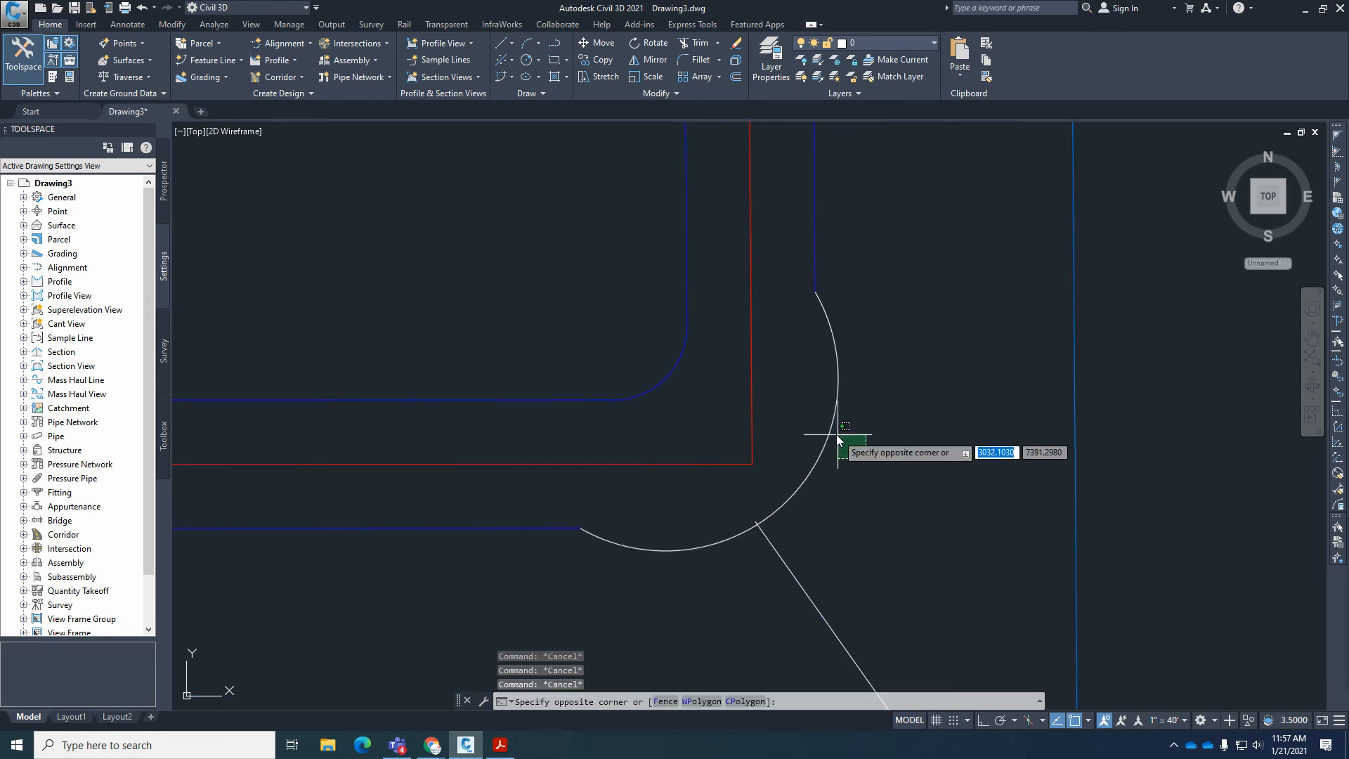
left_click(817, 422)
key("Delete")
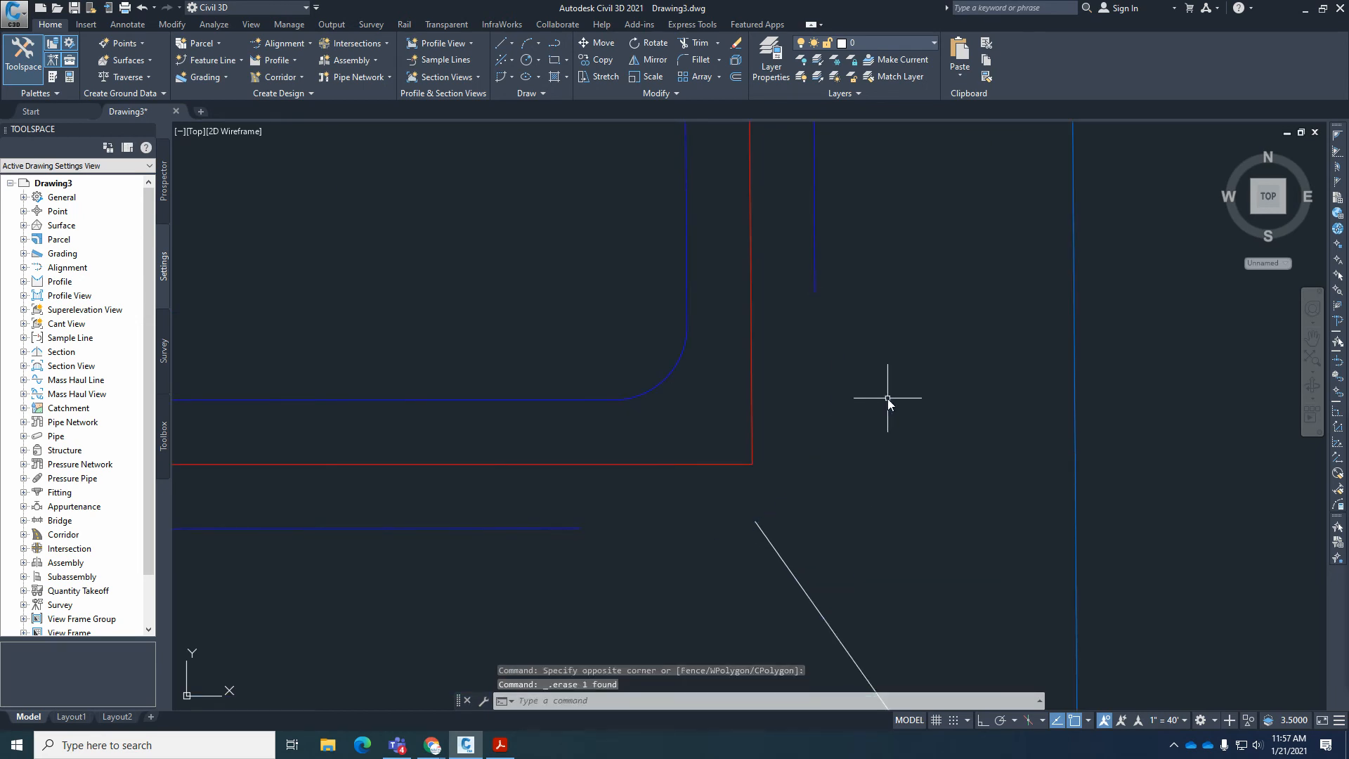
Offset the east boundary line 170 to the west, into the site.
scroll(840, 406, "down", 2)
type("o")
key("Return")
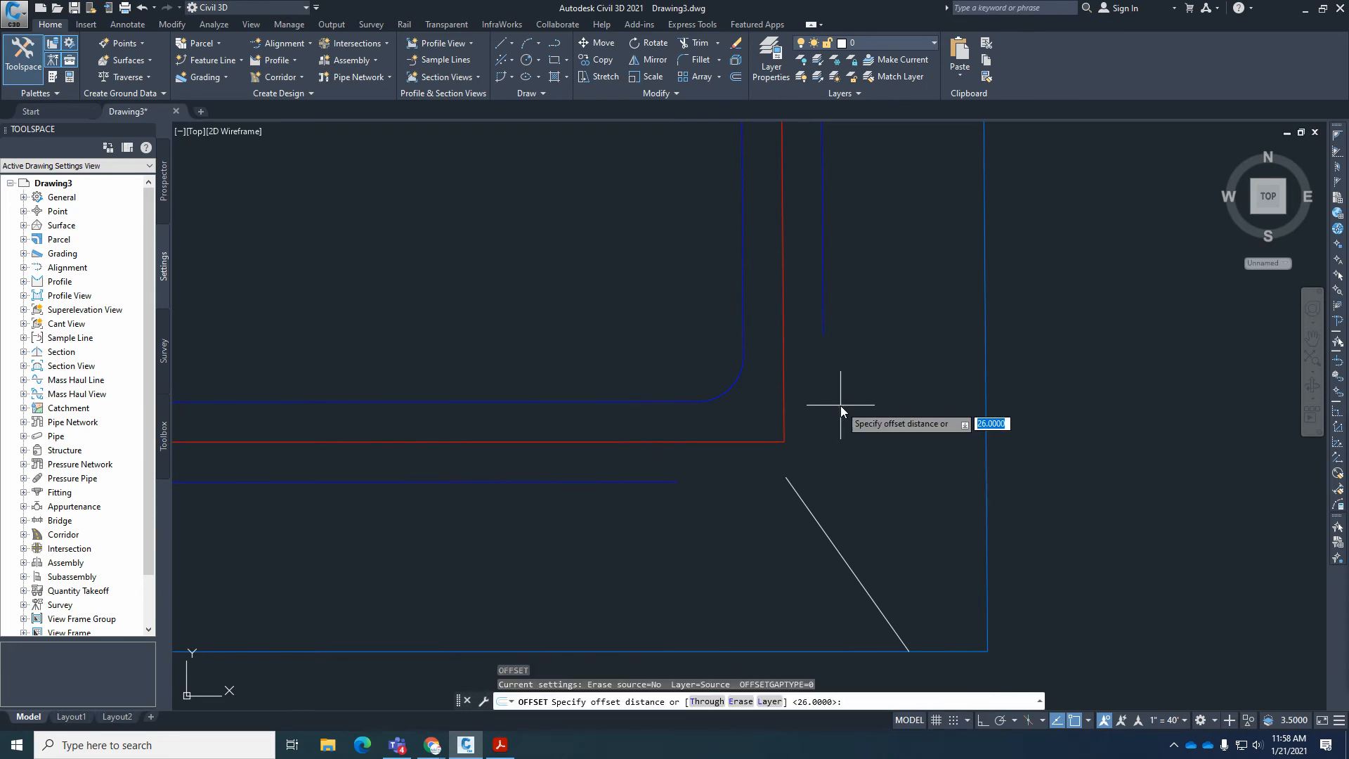
type("170")
key("Return")
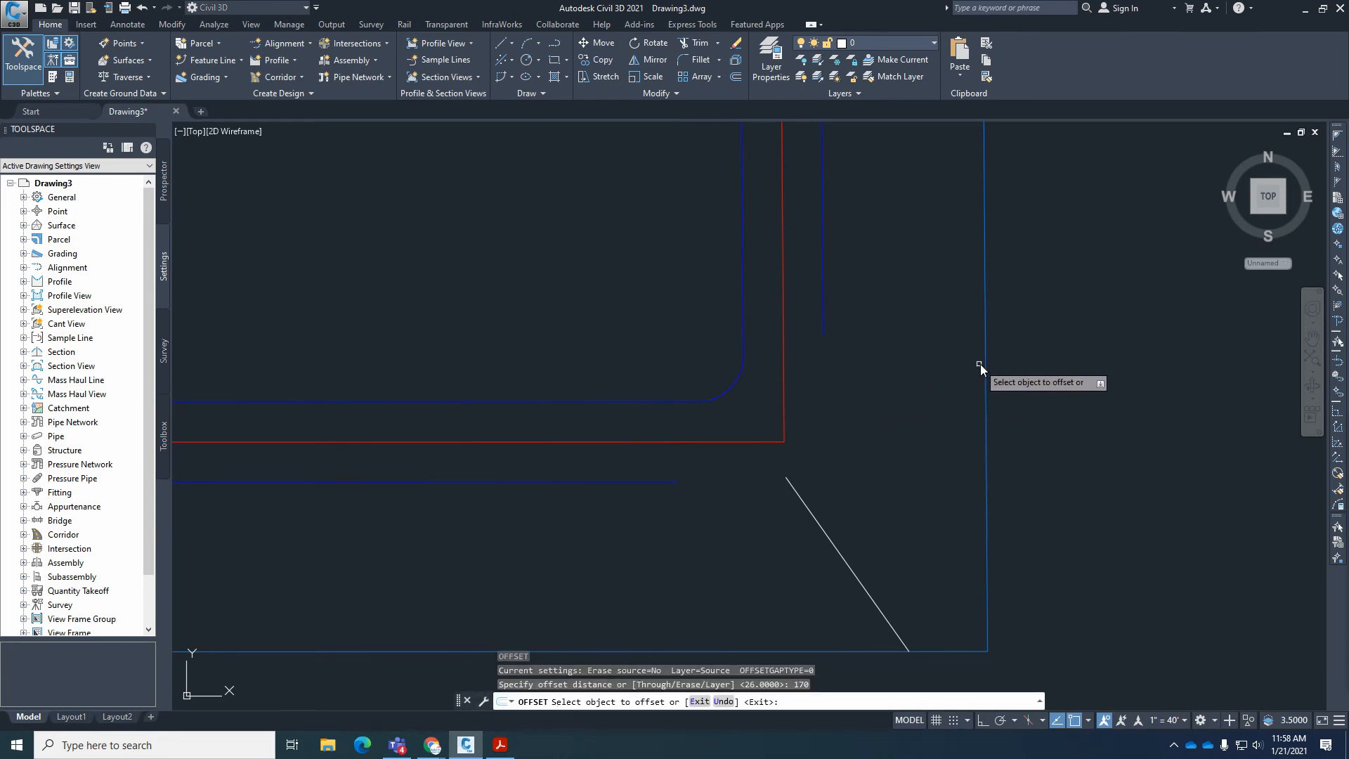
left_click(986, 363)
left_click(857, 386)
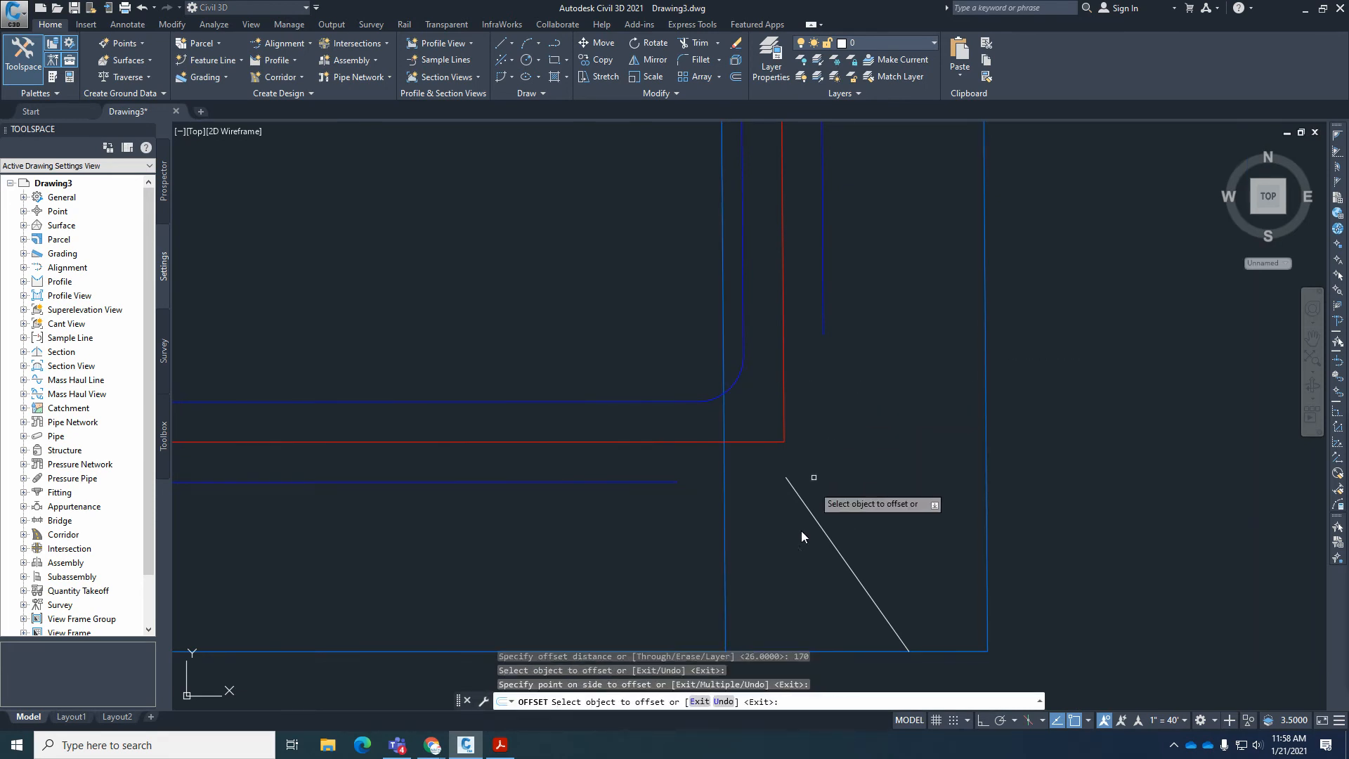
key("Return")
key("Return")
Offset the south boundary line 170 to the north, reusing the same distance.
key("Return")
left_click(823, 649)
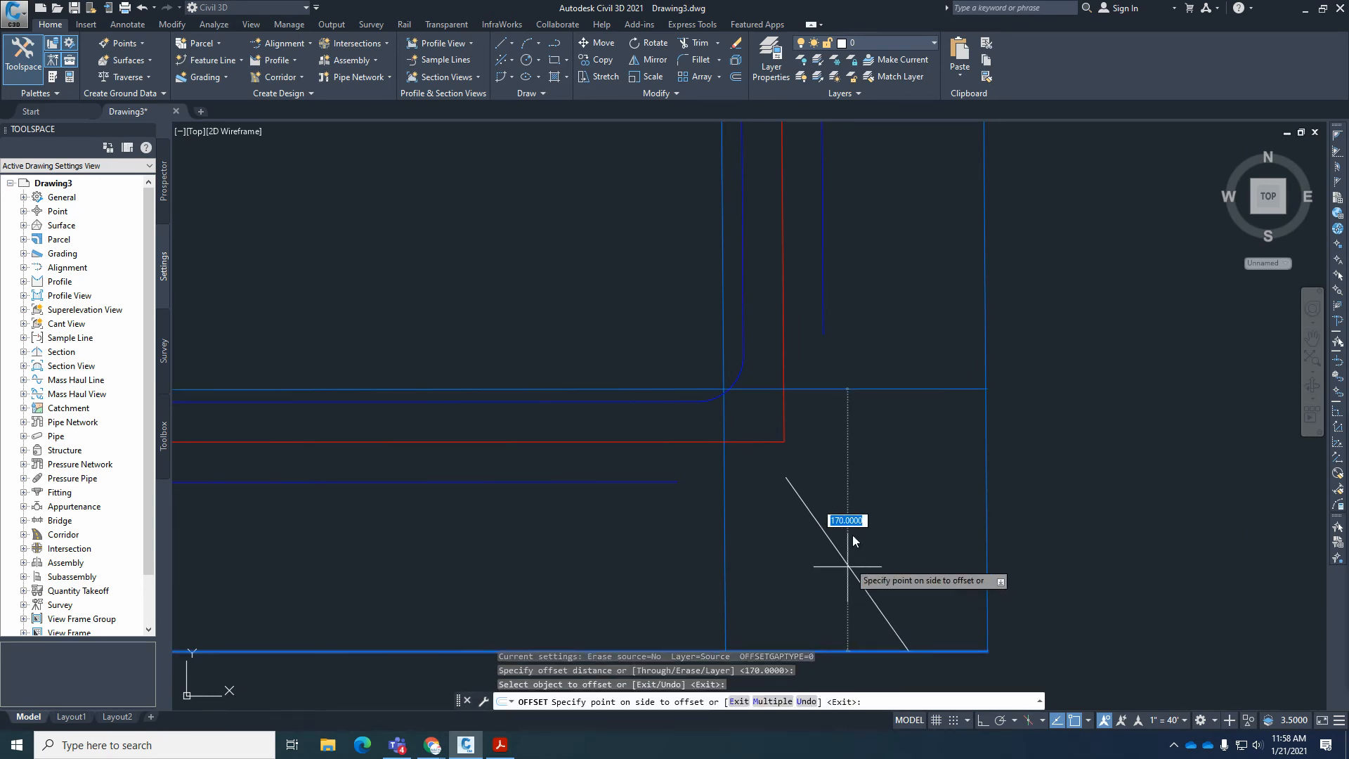
left_click(871, 473)
key("Return")
Restore the erased corner arc with OOPS, select it to compare its center with the offset lines' intersection, and clear the selection.
scroll(716, 391, "up", 4)
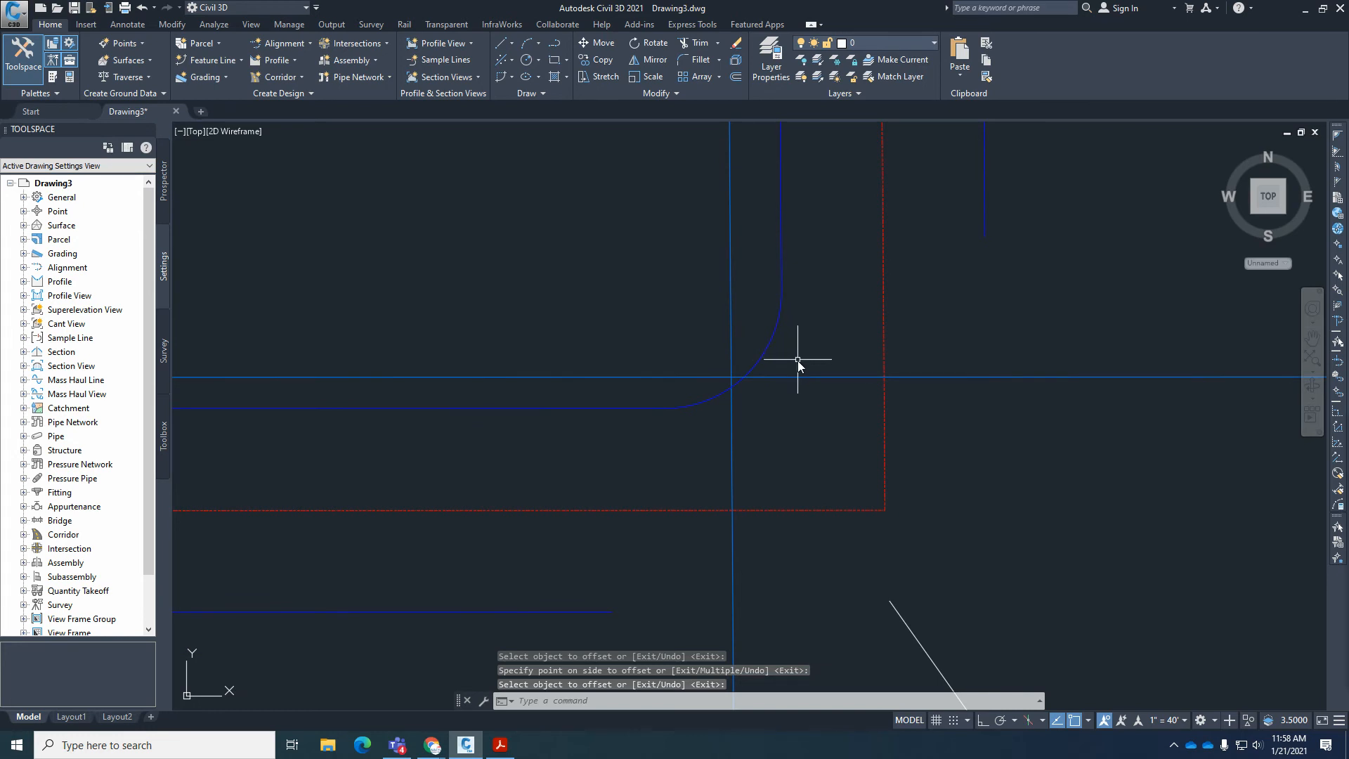
scroll(851, 337, "down", 2)
type("oops")
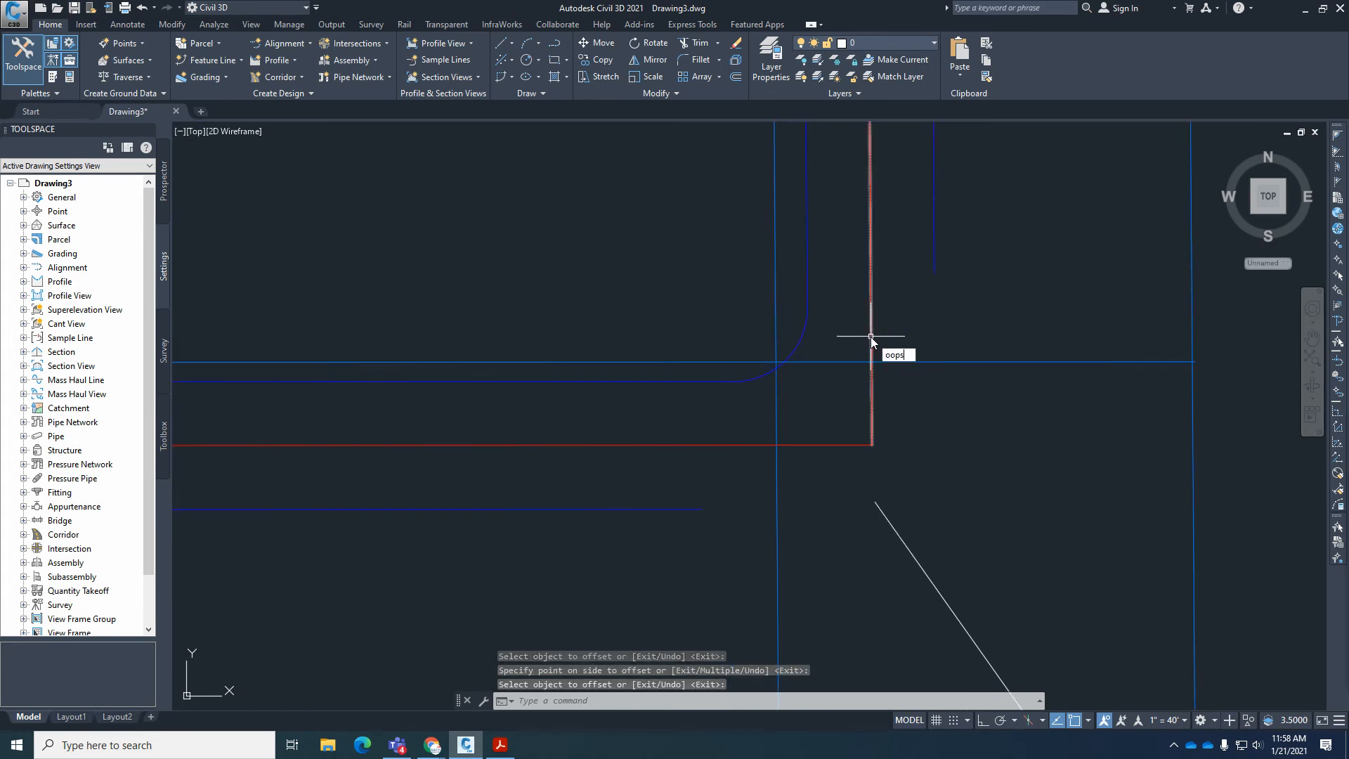
key("Return")
left_click(947, 415)
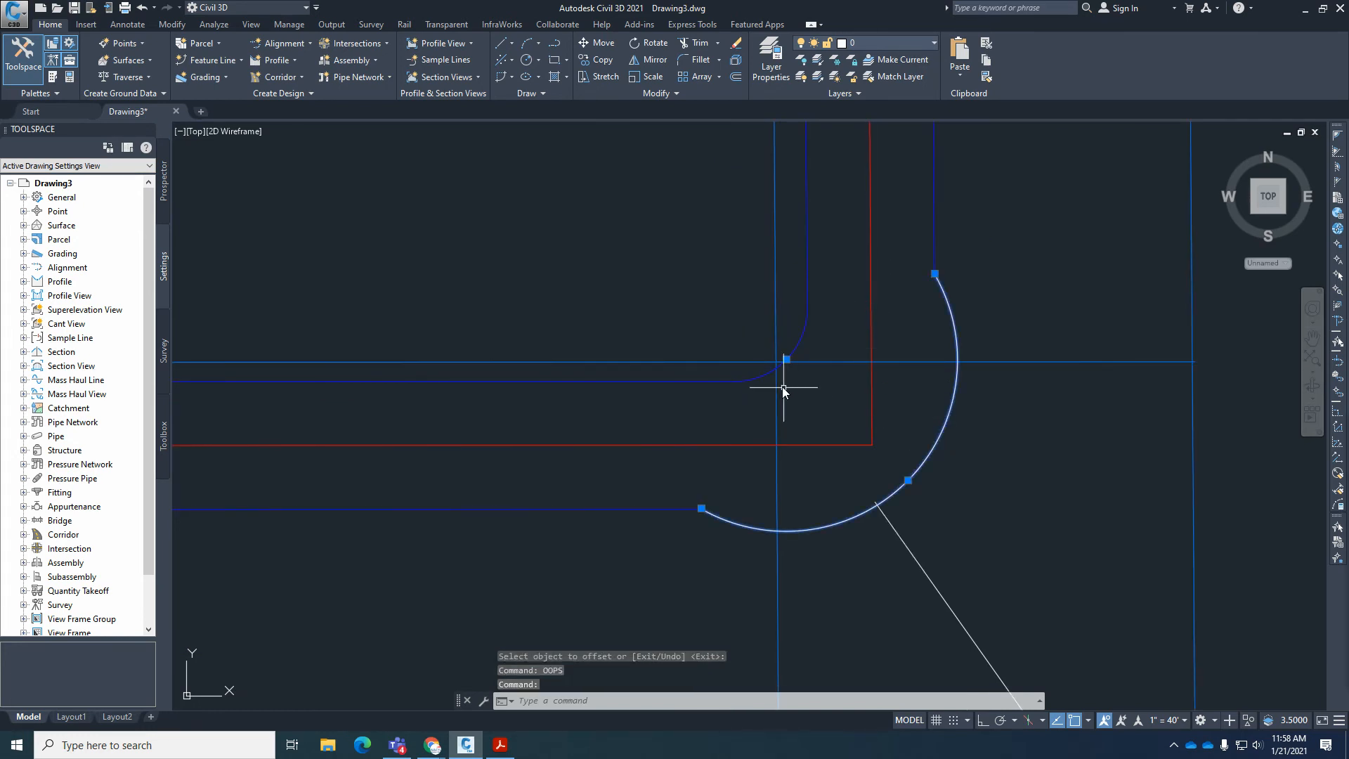
scroll(781, 386, "up", 5)
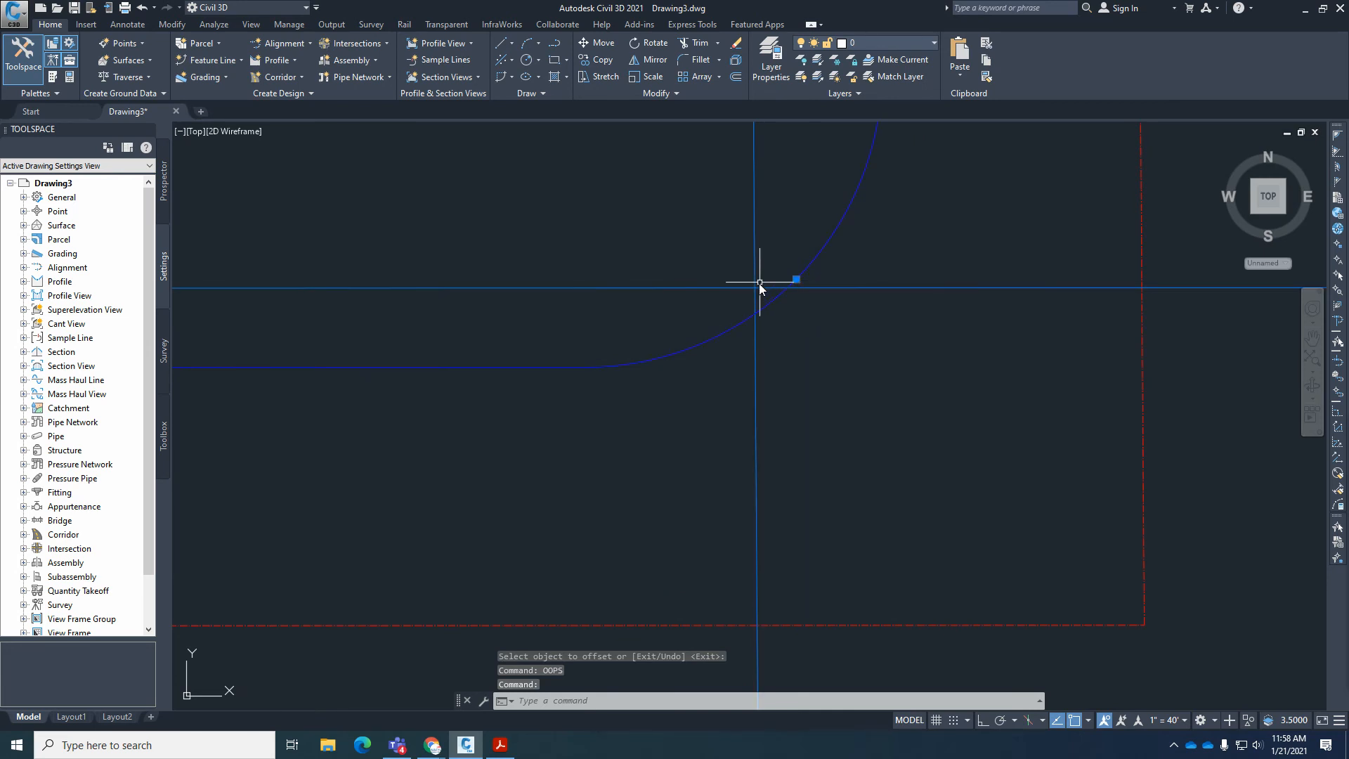
key("Escape")
key("Escape")
scroll(724, 357, "down", 2)
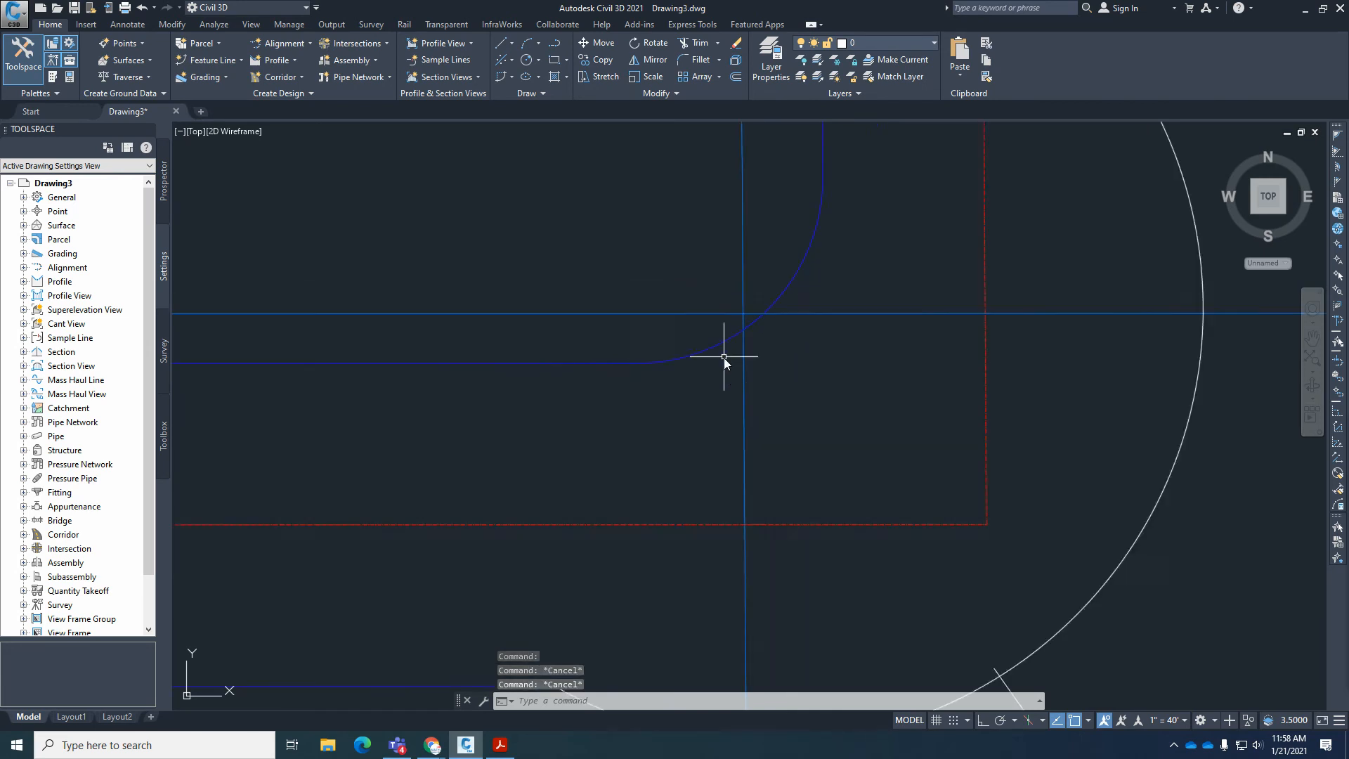
Erase the restored right-of-way corner arc.
scroll(724, 357, "down", 2)
left_click(905, 401)
type("e")
key("Return")
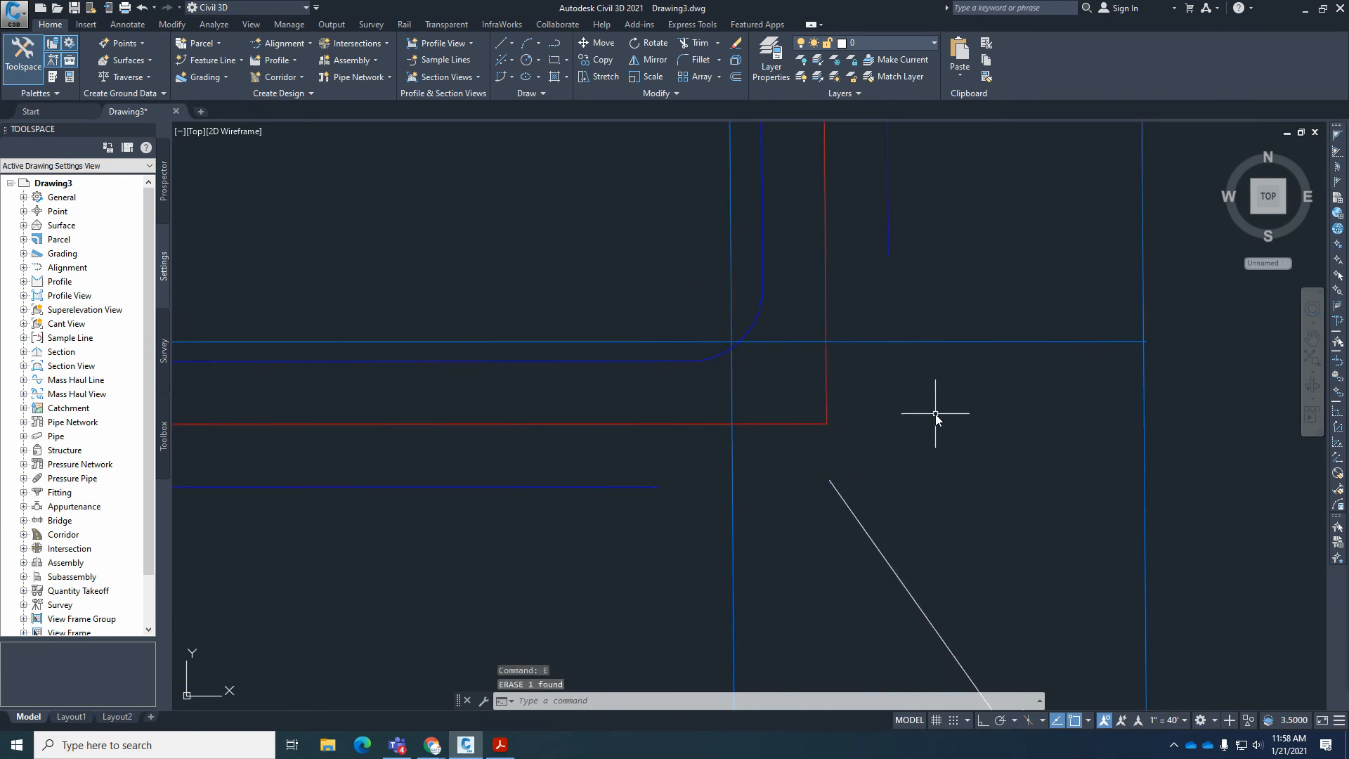
Draw a circle of radius 70 centered on the intersection of the two offset boundary lines.
type("ci")
key("Return")
scroll(798, 384, "up", 4)
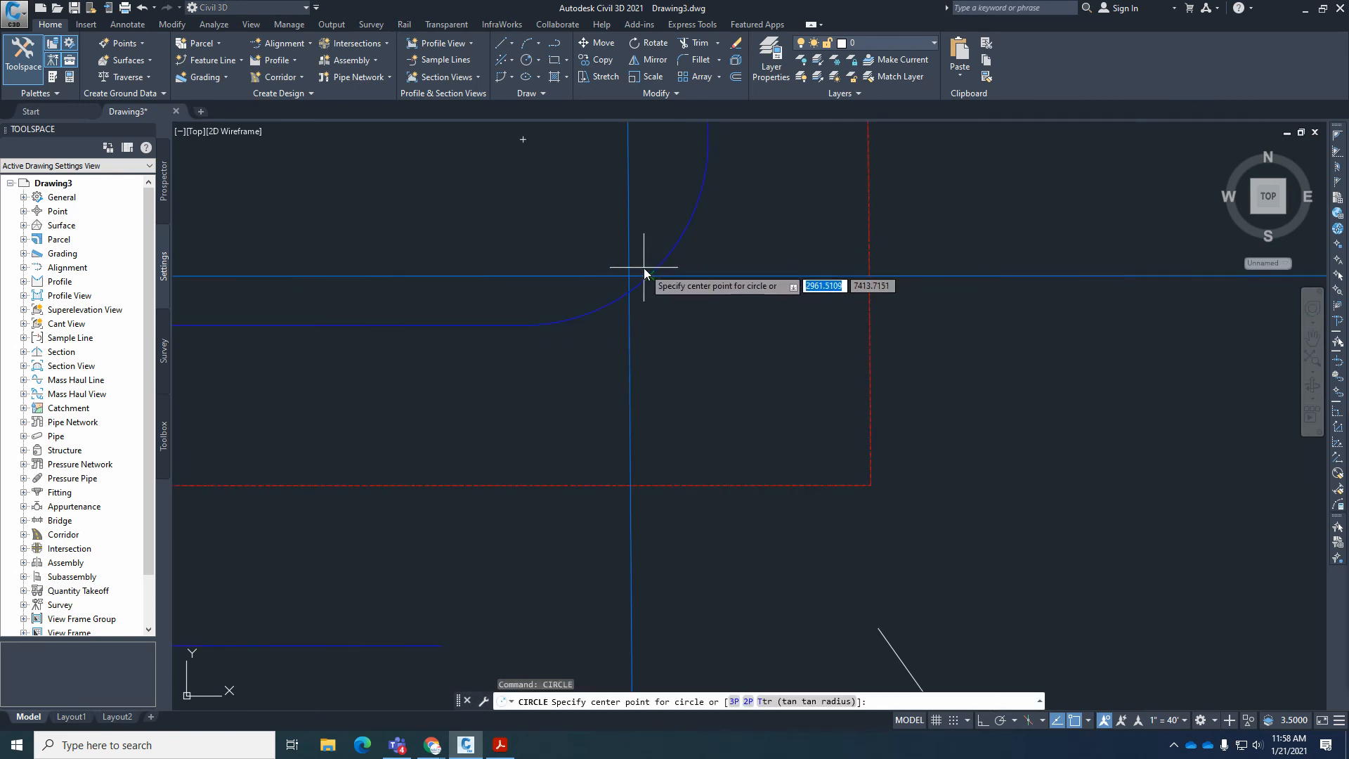
scroll(643, 267, "up", 4)
left_click(602, 288)
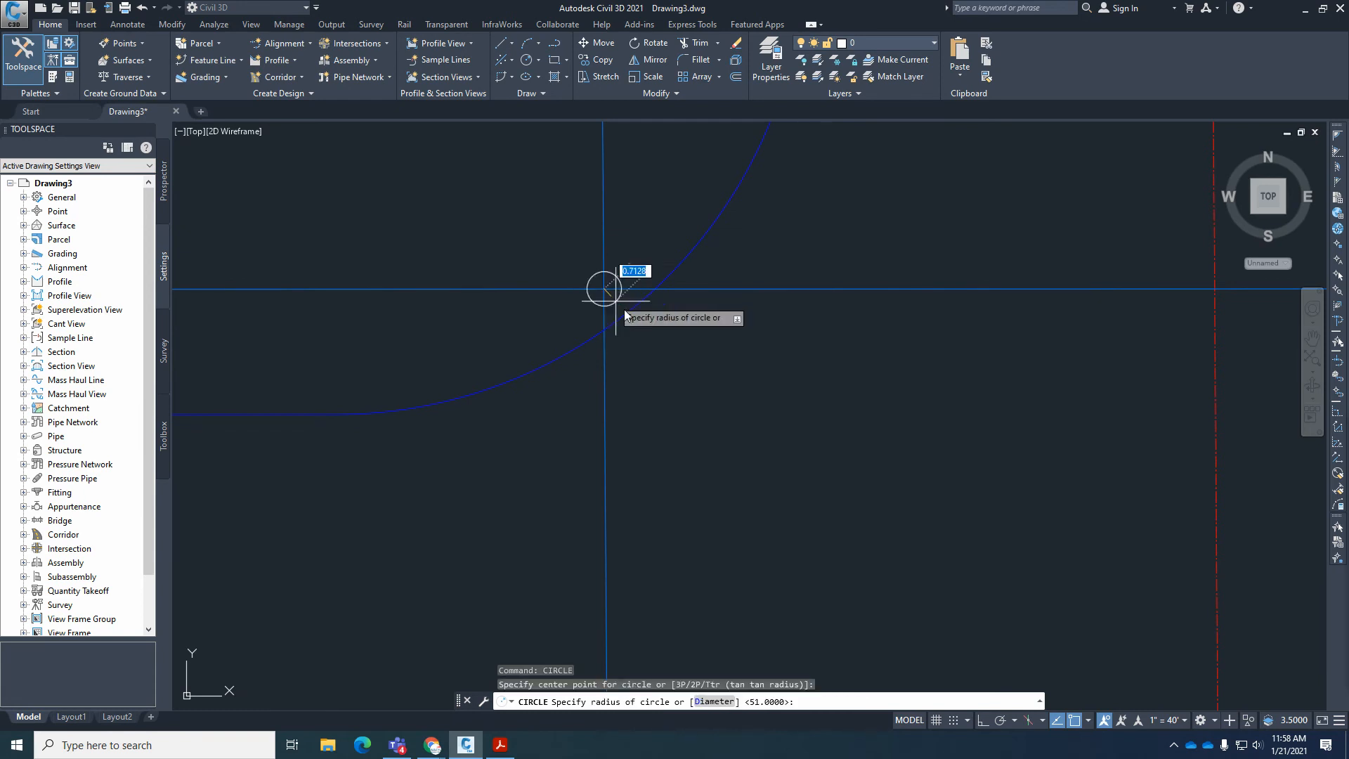
scroll(687, 357, "down", 4)
type("70")
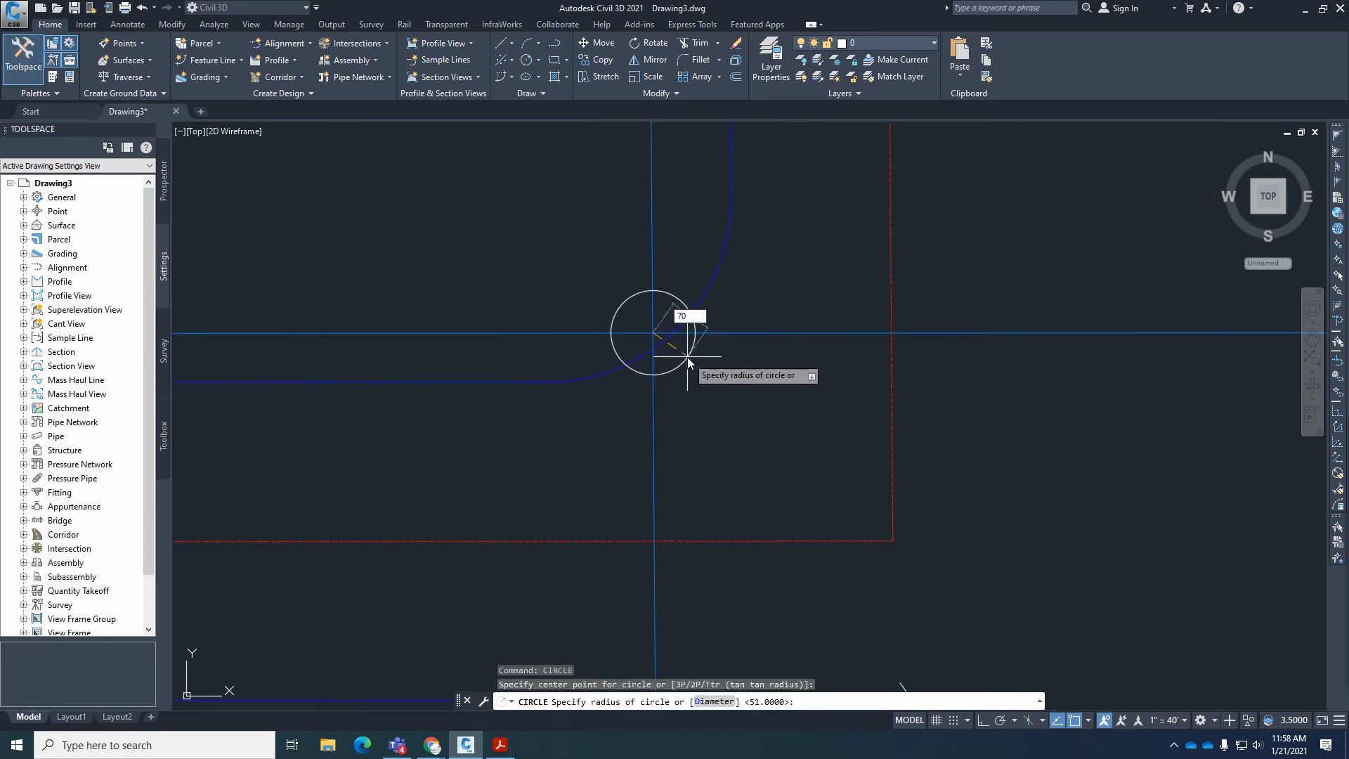
key("Return")
scroll(723, 310, "down", 2)
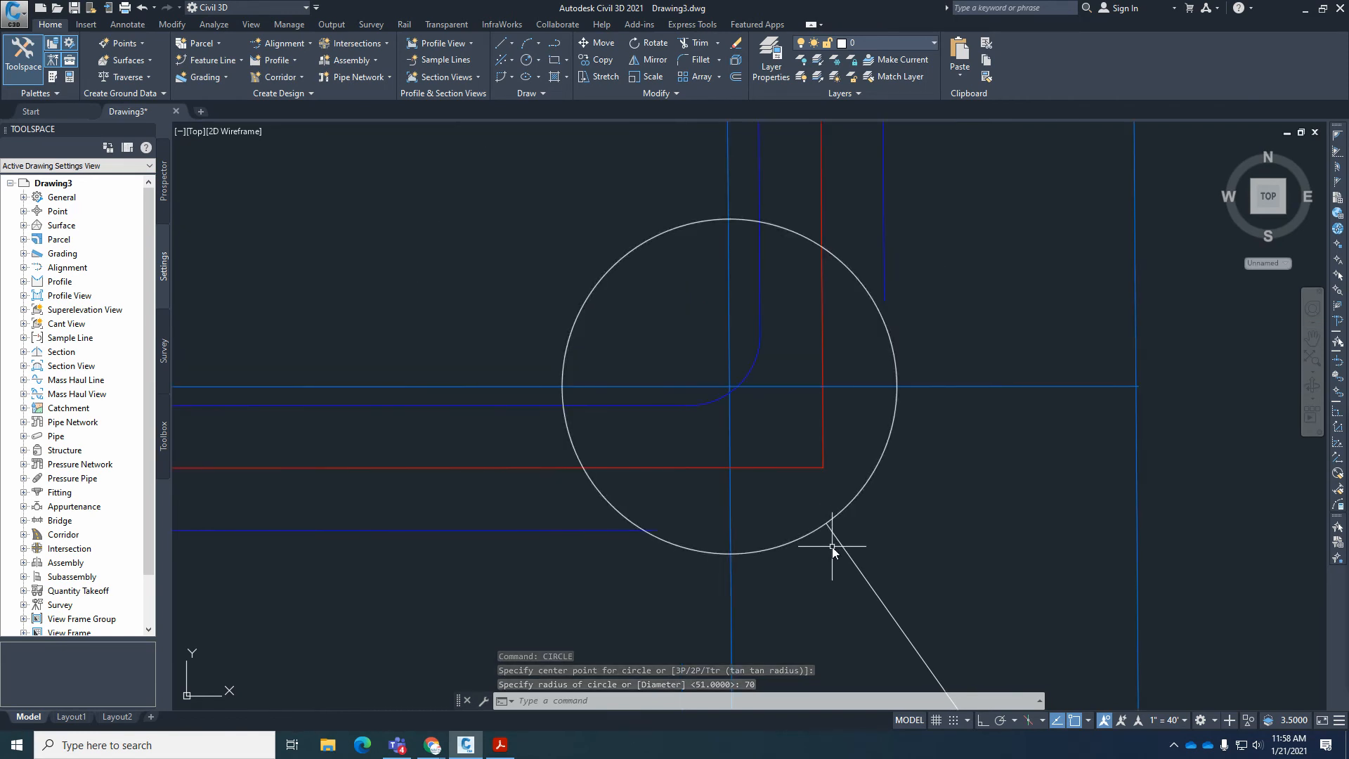
Check the distance between the diagonal lot line's upper end and its crossing with the new circle, and cancel the measurement.
scroll(829, 541, "up", 4)
scroll(822, 512, "up", 4)
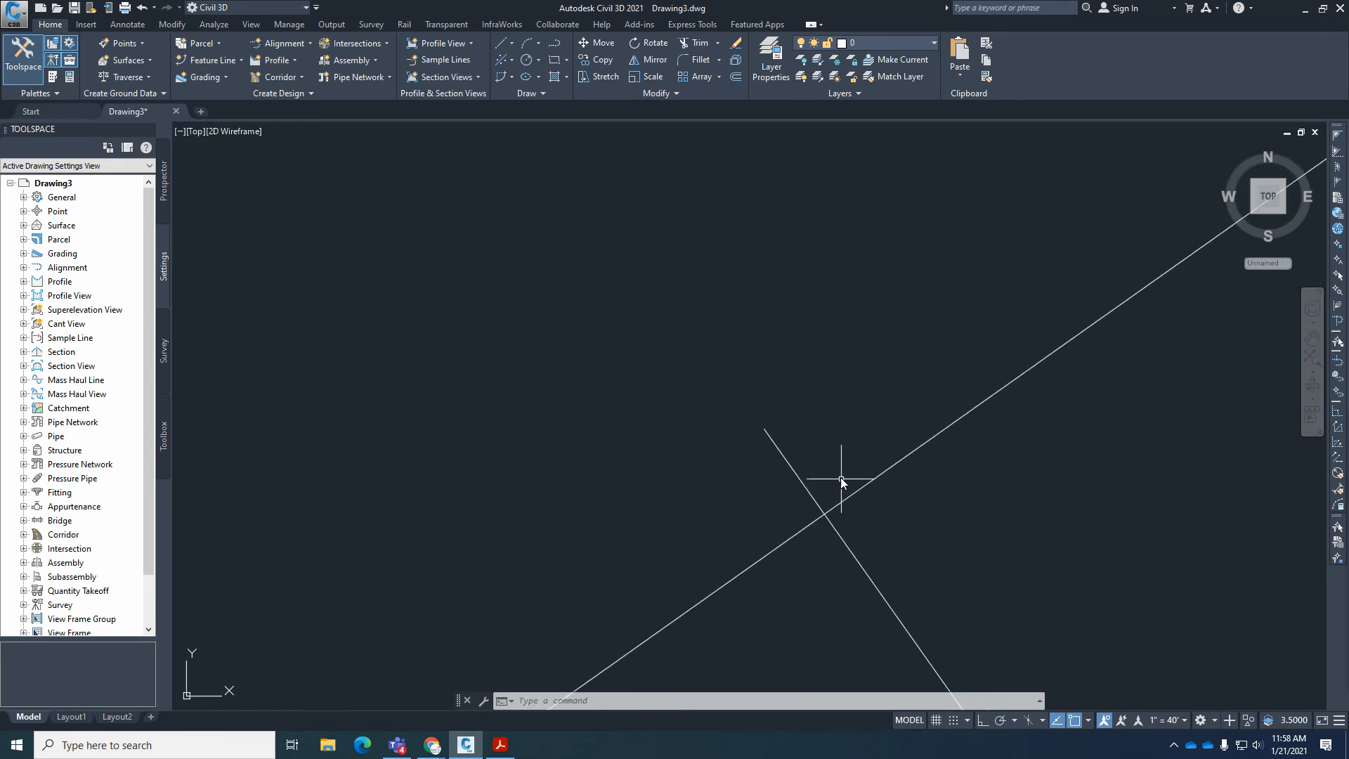
key("Escape")
key("Escape")
type("di")
key("Return")
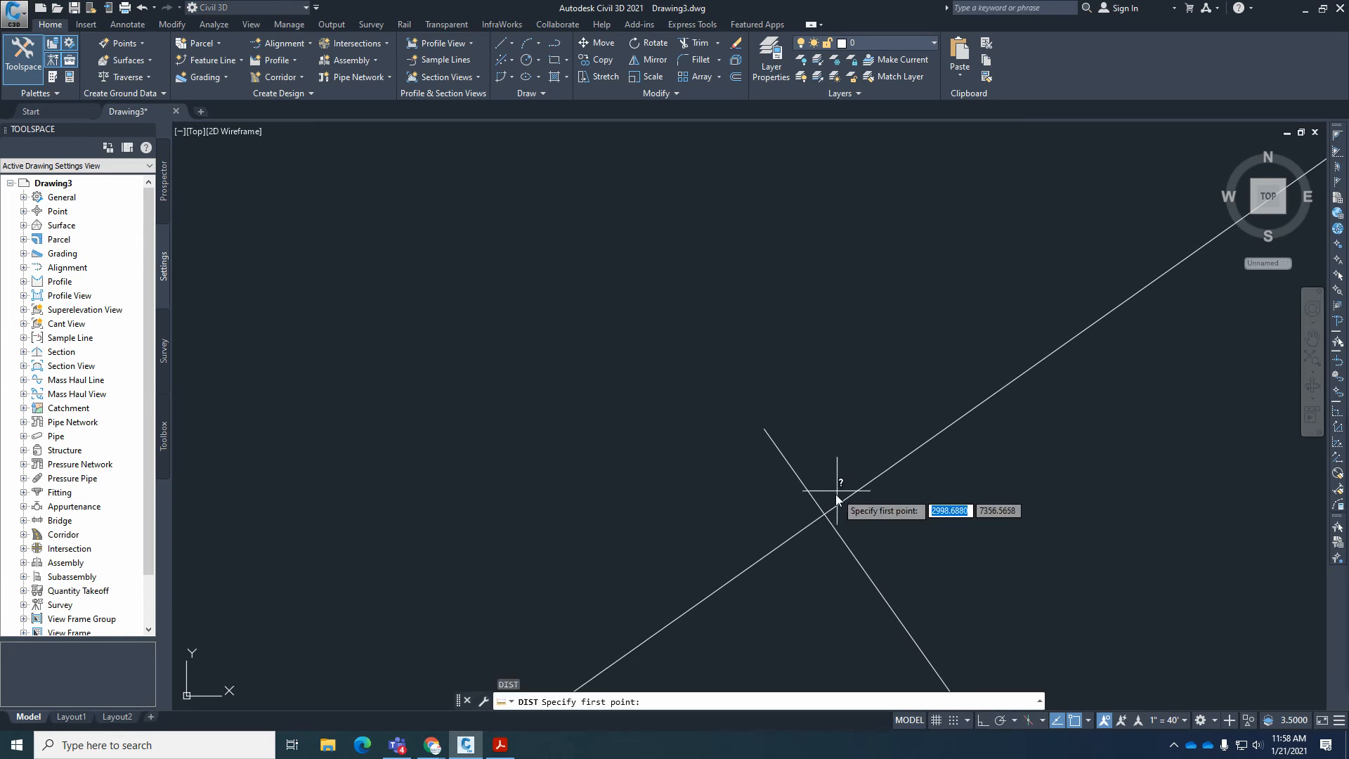
left_click(824, 513)
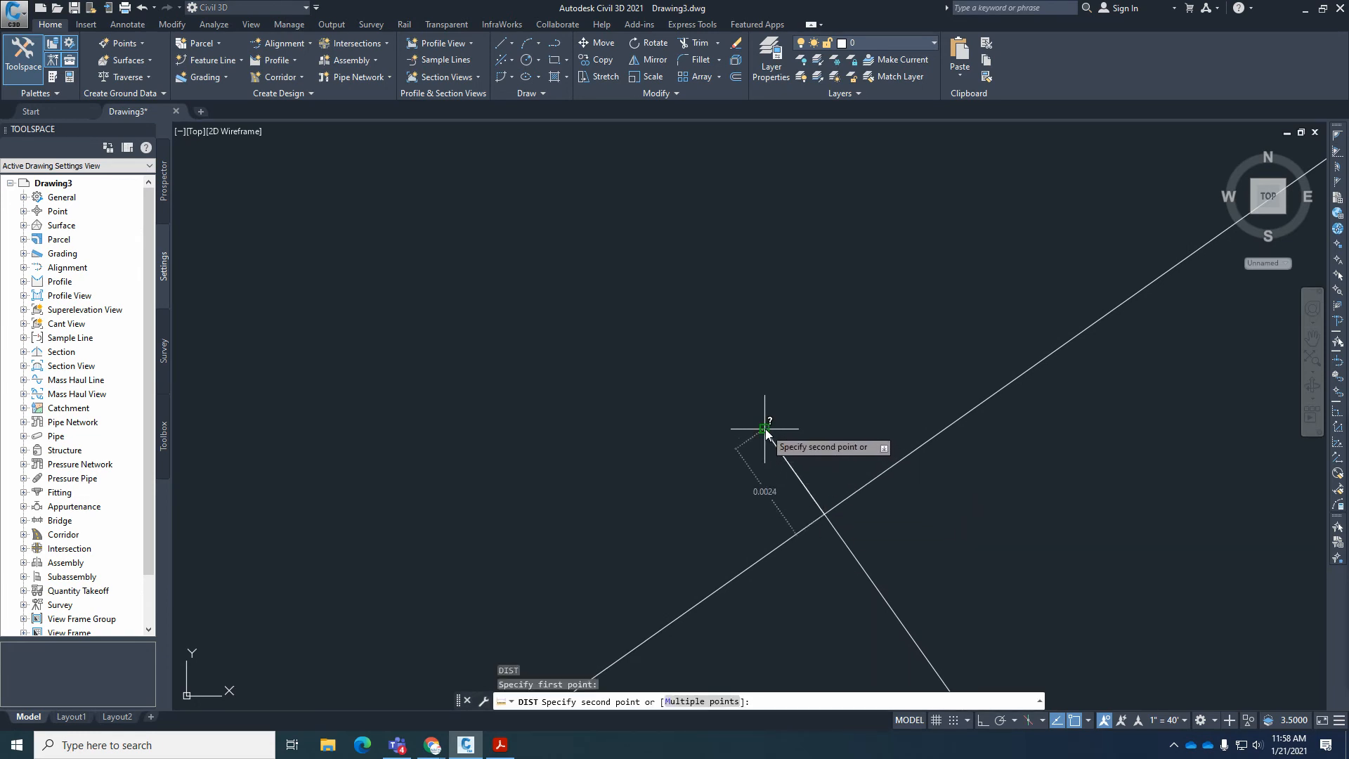
key("Escape")
key("Escape")
key("Escape")
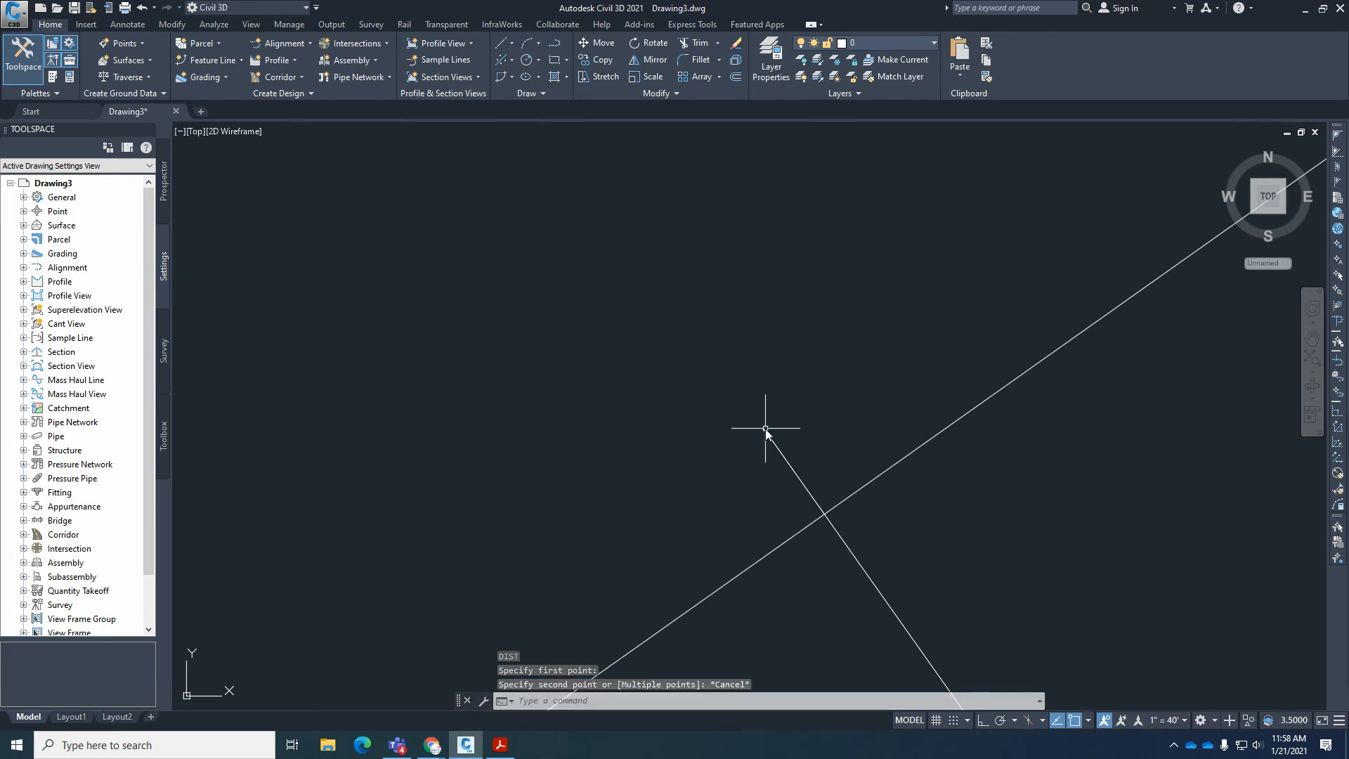
Erase the two offset boundary lines that cross at the circle's center.
mouse_move(765, 429)
middle_mouse_down()
mouse_move(778, 455)
mouse_move(792, 449)
middle_mouse_up()
scroll(791, 449, "up", 3)
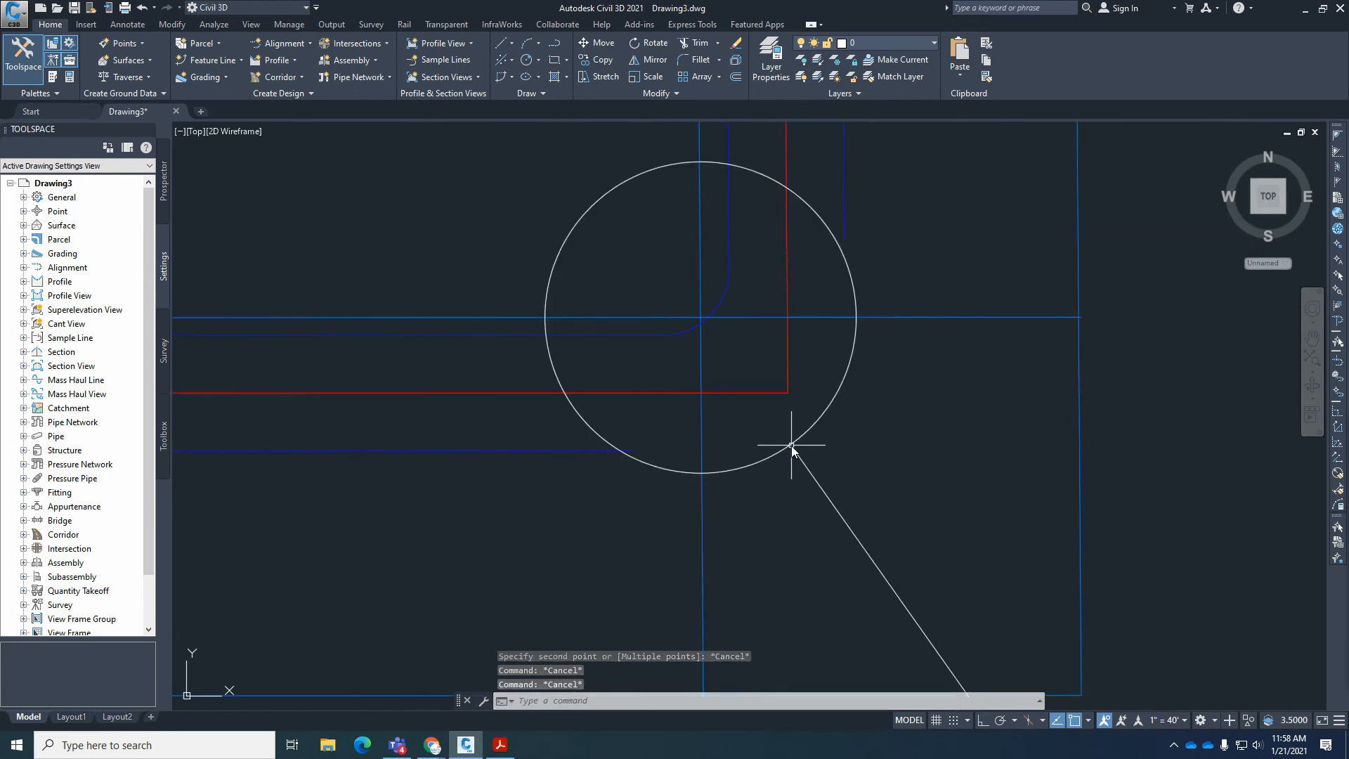
left_click(734, 315)
left_click(700, 285)
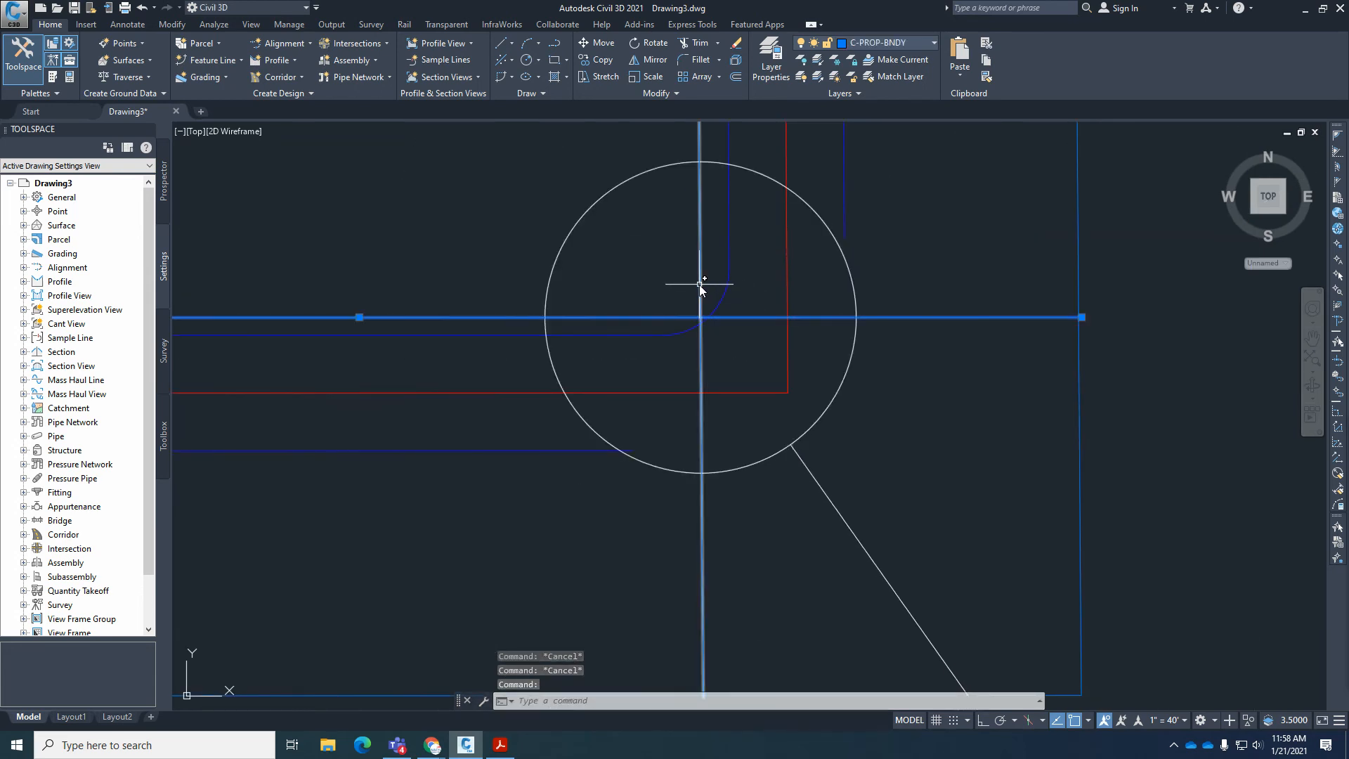
type("E")
key("Return")
Check lot 11's rear dimension on the Acrobat Reader plat, and in Civil 3D draw a circle of radius 102.10 at the diagonal lot line's south end.
scroll(766, 295, "down", 2)
scroll(819, 517, "up", 2)
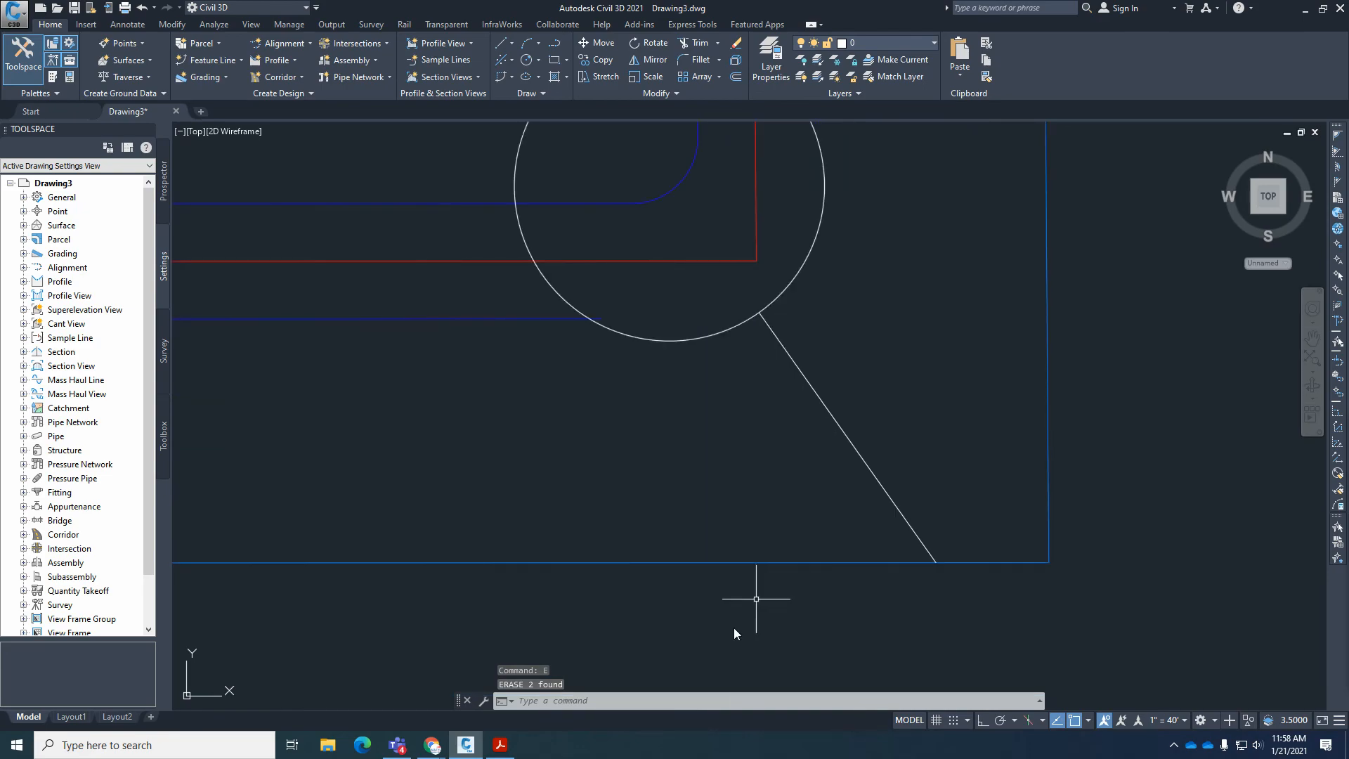
left_click(500, 745)
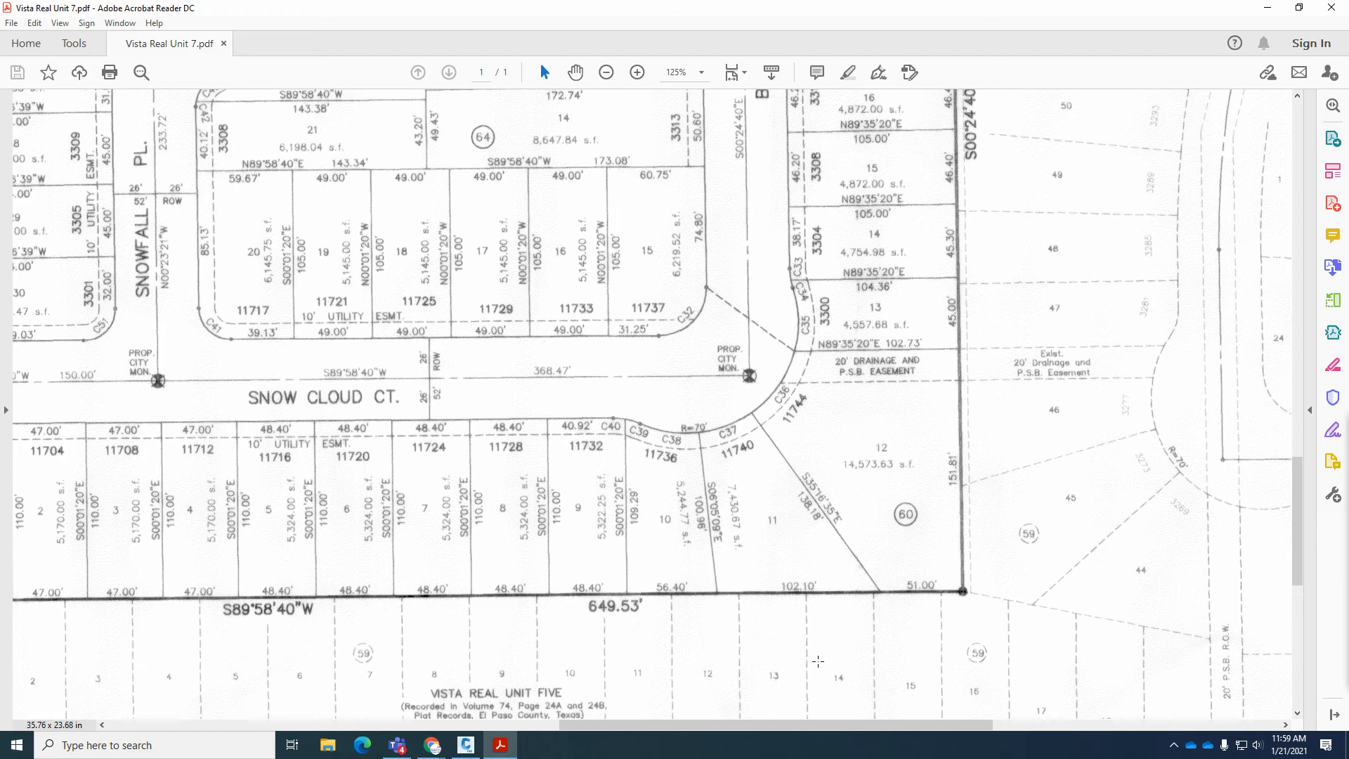
left_click(465, 745)
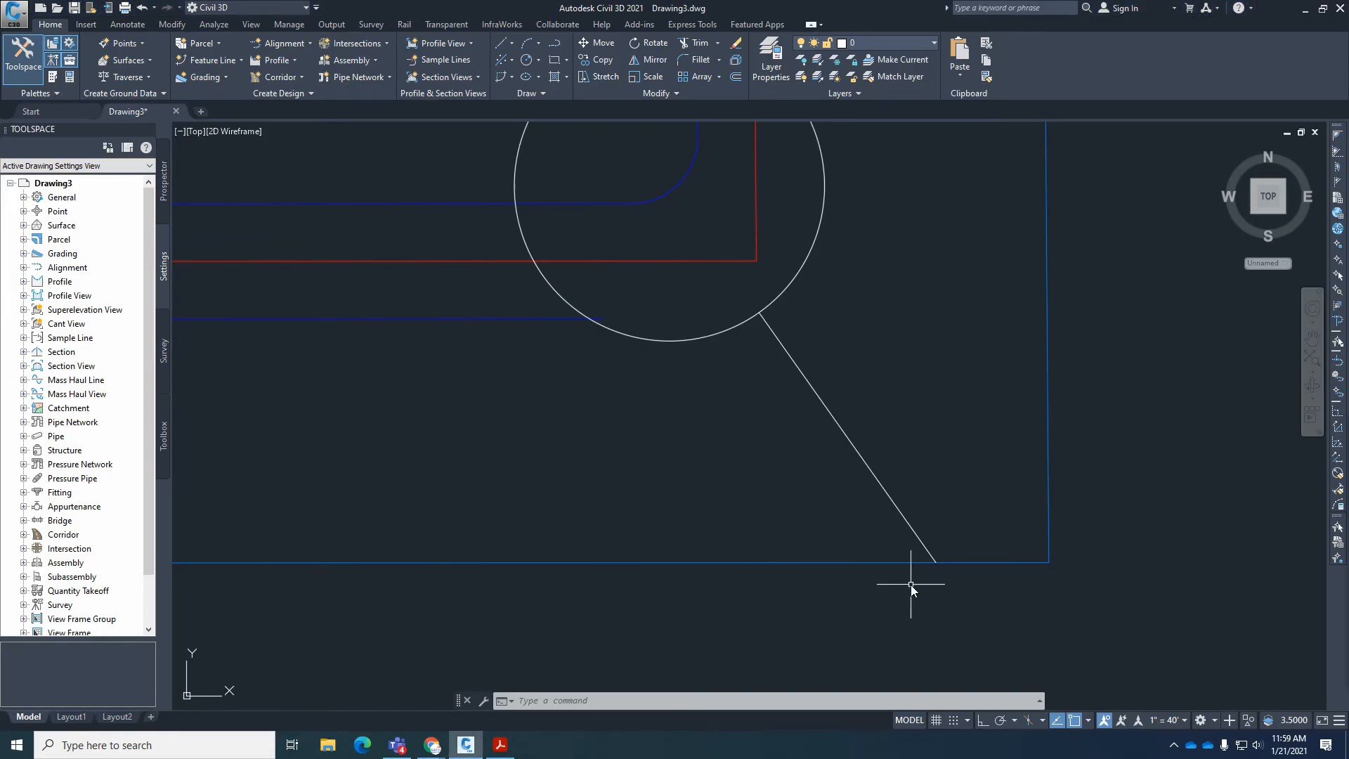
scroll(911, 584, "up", 2)
type("c")
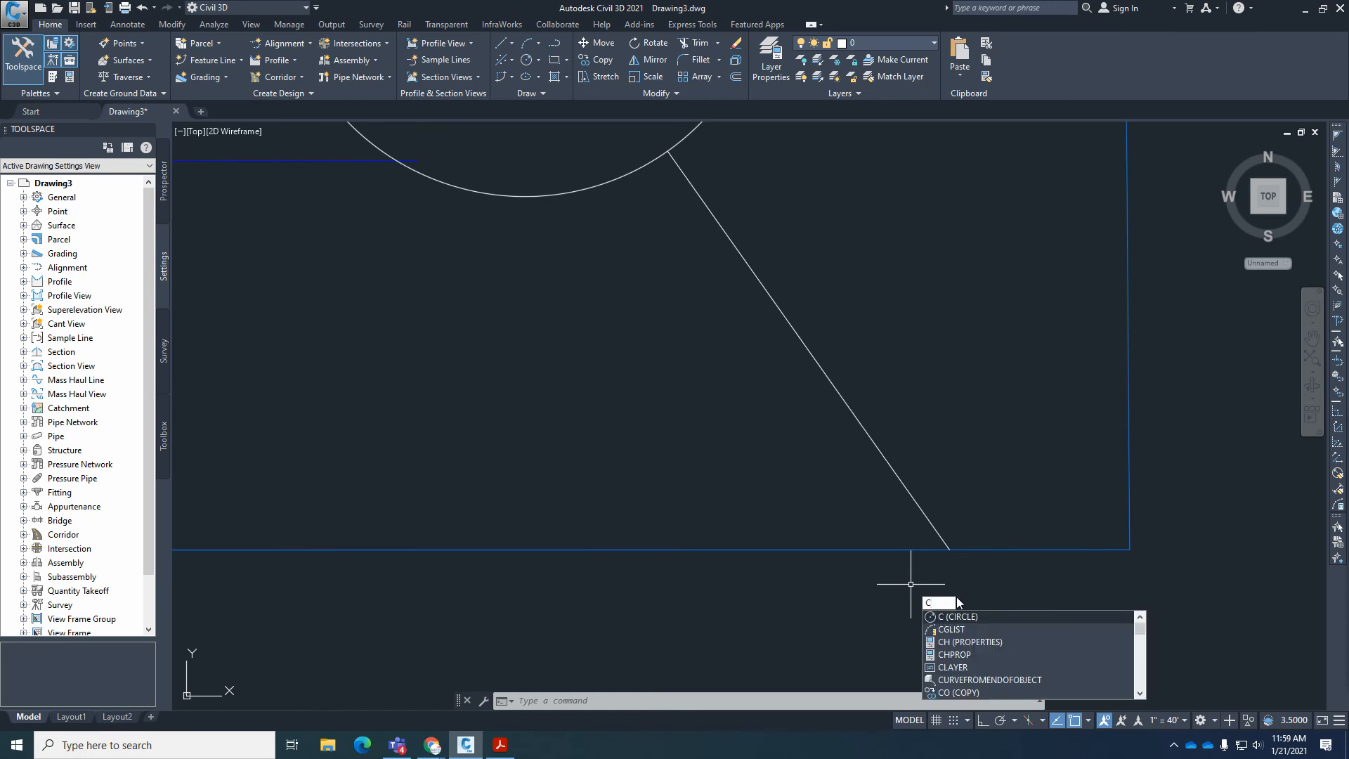
key("Return")
left_click(950, 552)
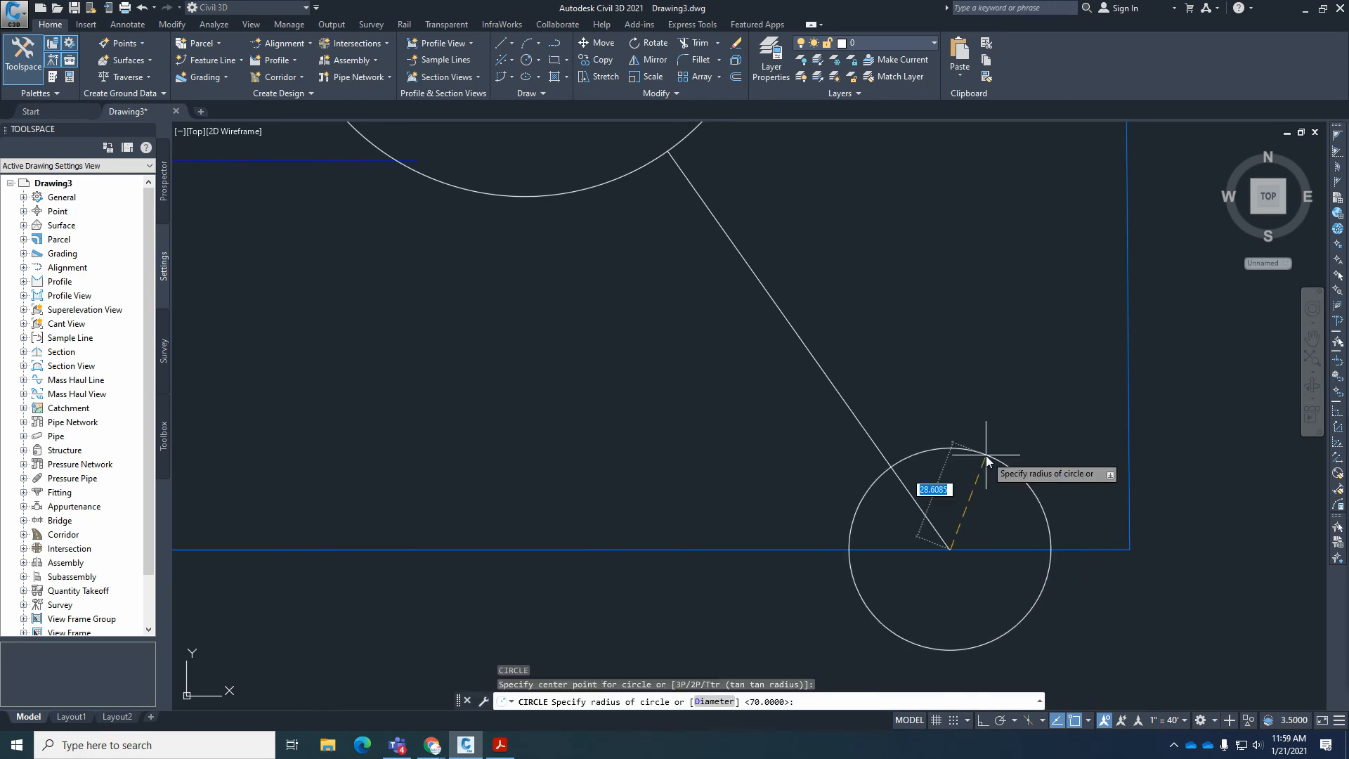
type("102.10")
key("Return")
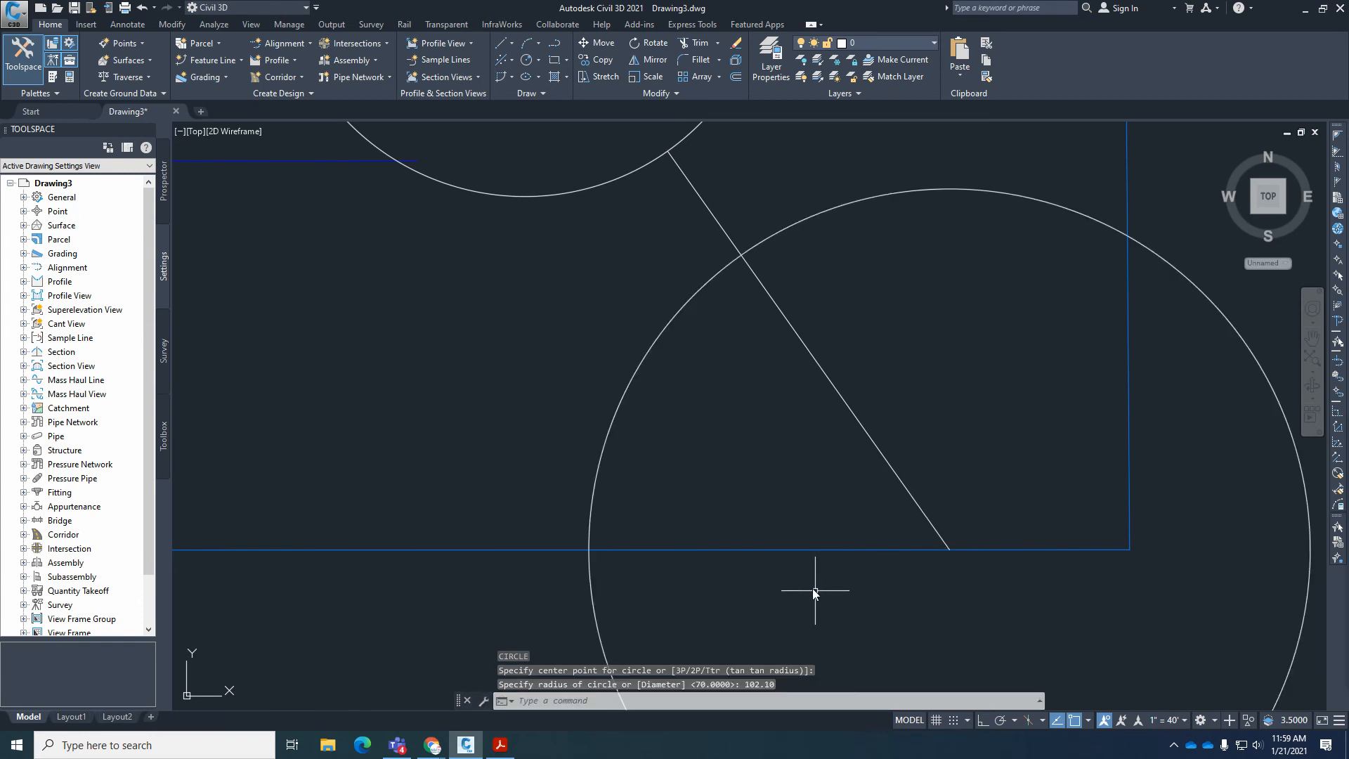
Draw a line by bearing from the large circle's west crossing with the south boundary, using the NW quadrant, bearing 0.0509 and the lot 10–11 line's platted length.
left_click(511, 43)
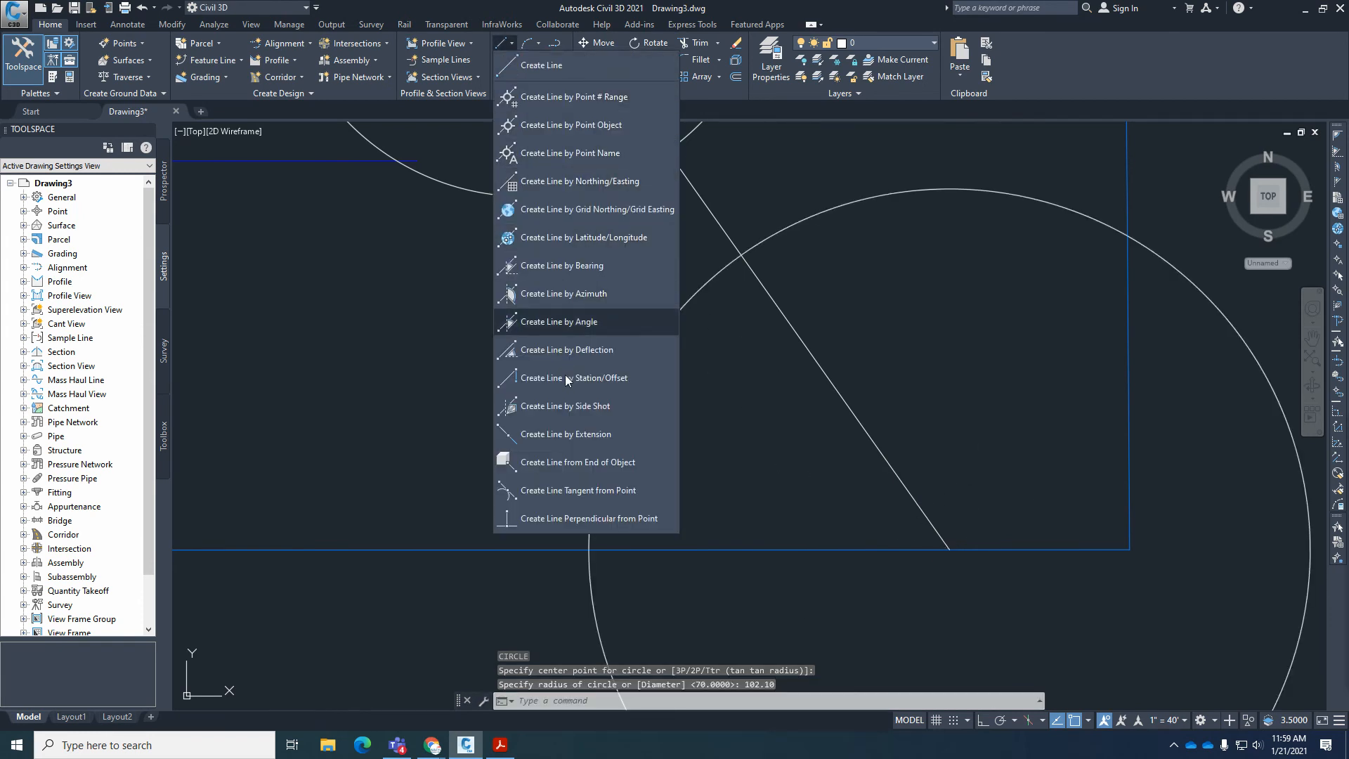
left_click(583, 266)
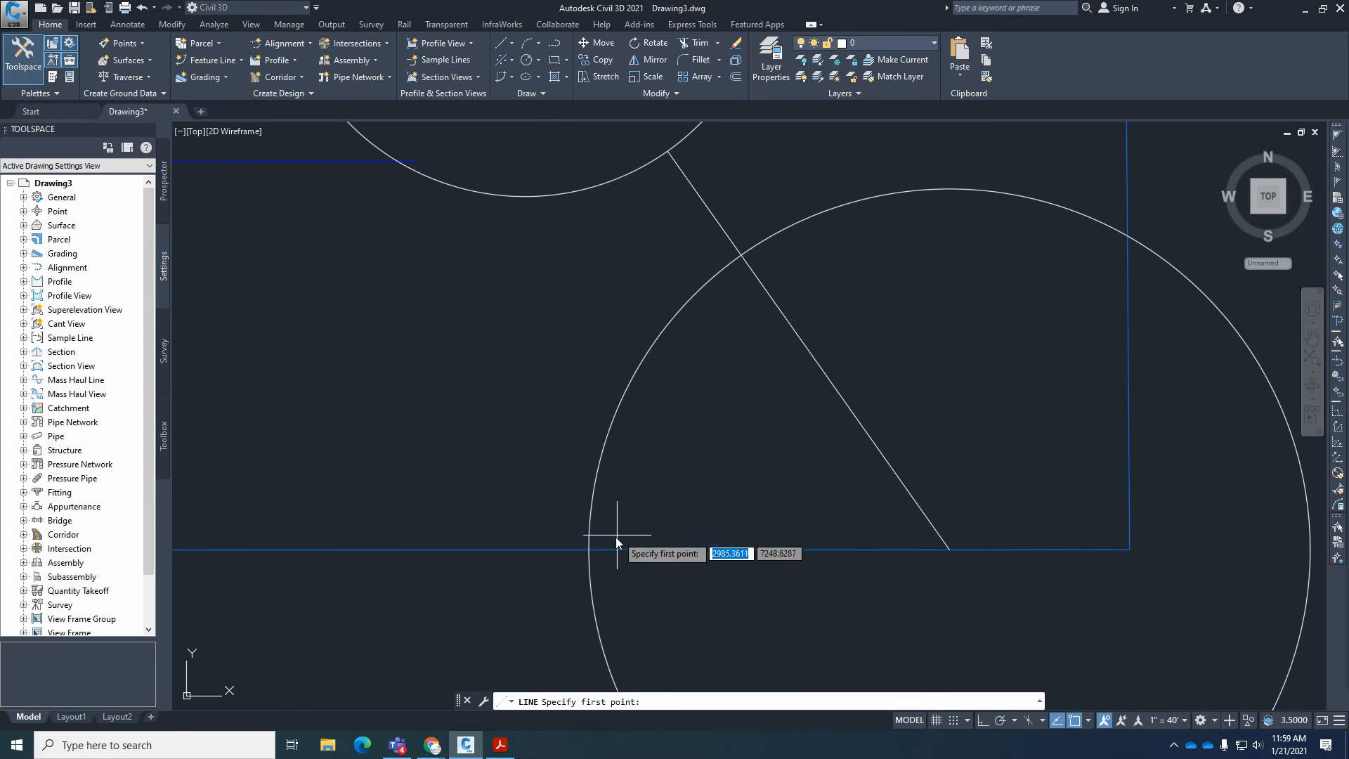
left_click(590, 550)
scroll(648, 558, "down", 2)
scroll(648, 559, "down", 2)
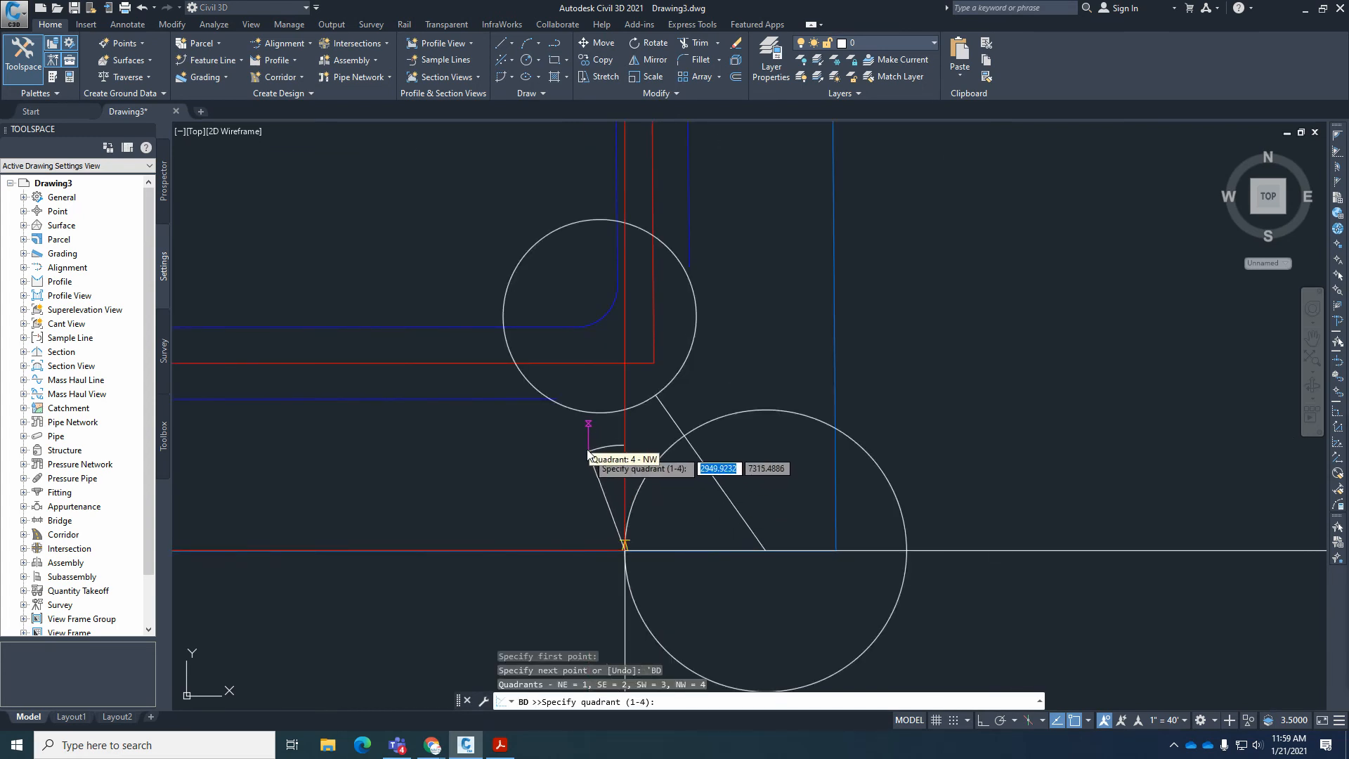
left_click(584, 448)
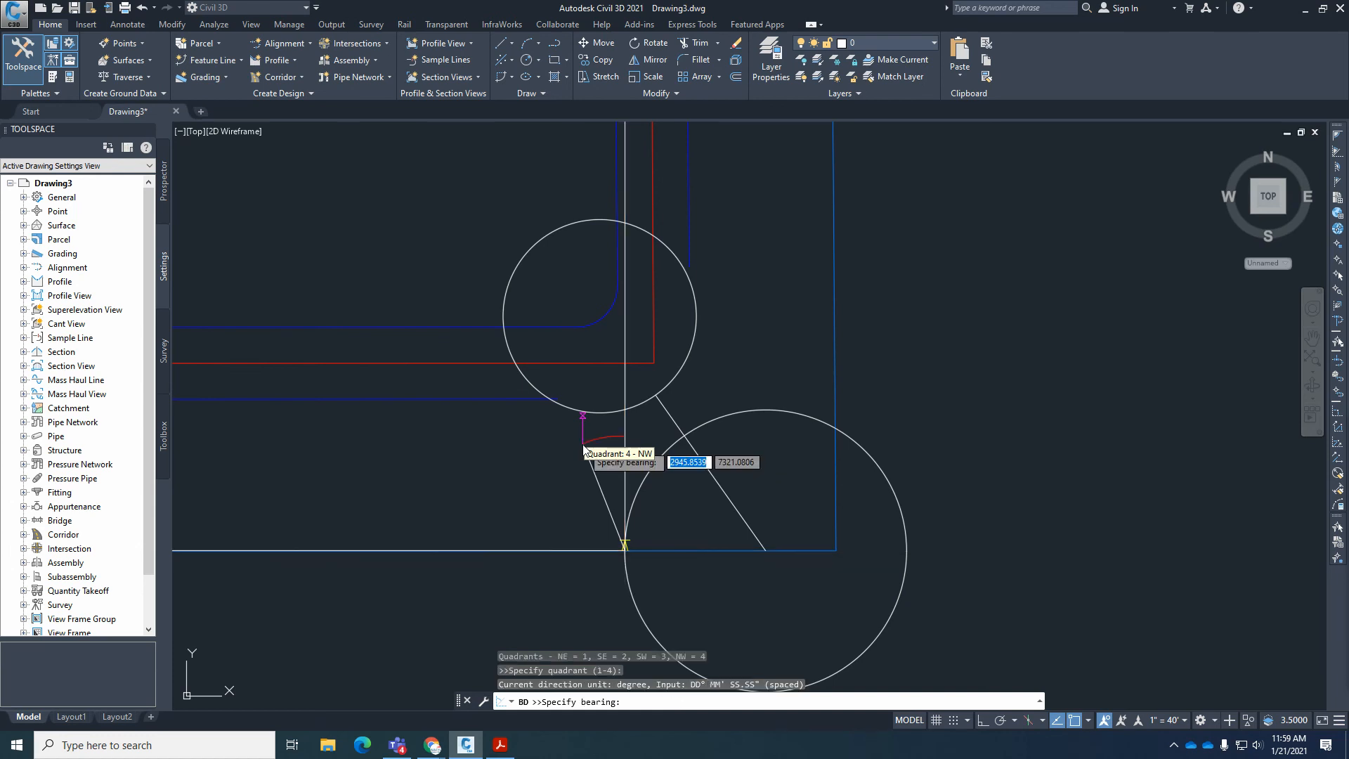
type("0.0509")
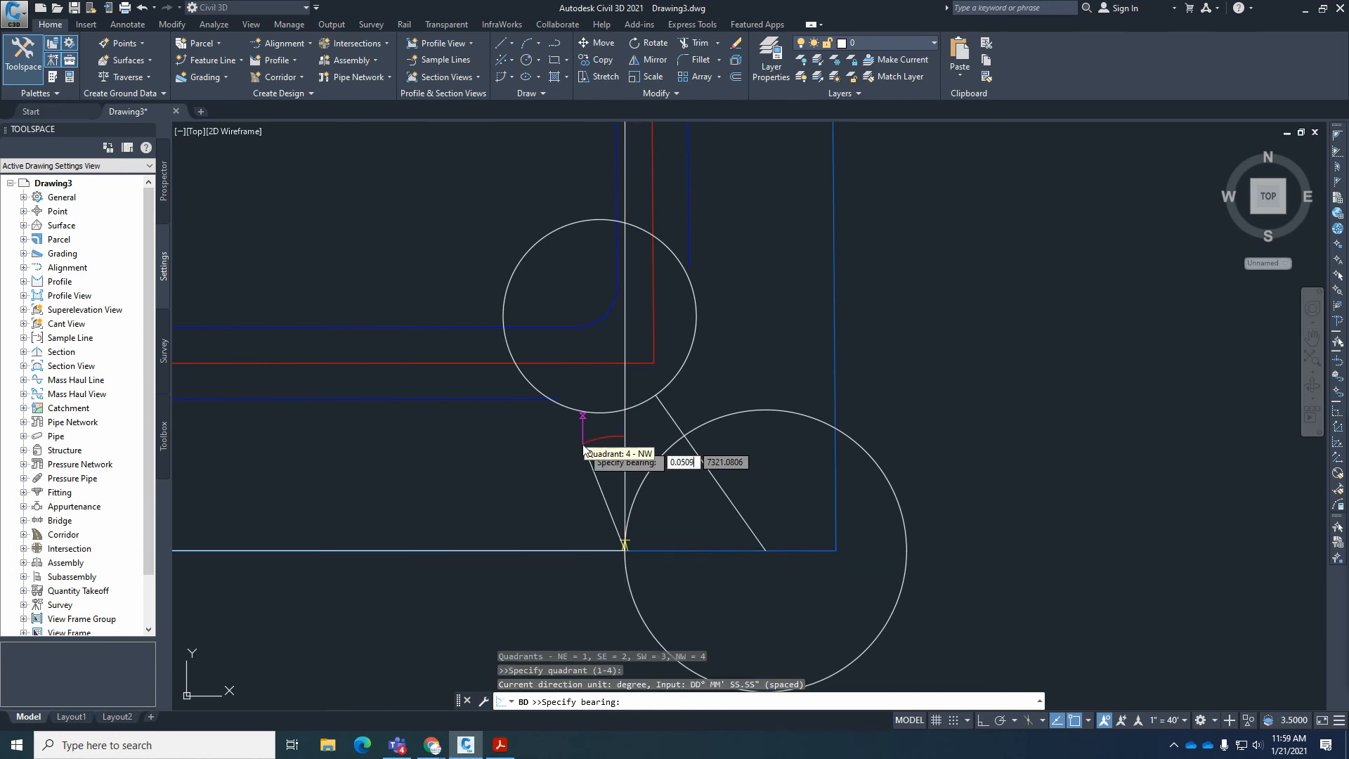
key("Return")
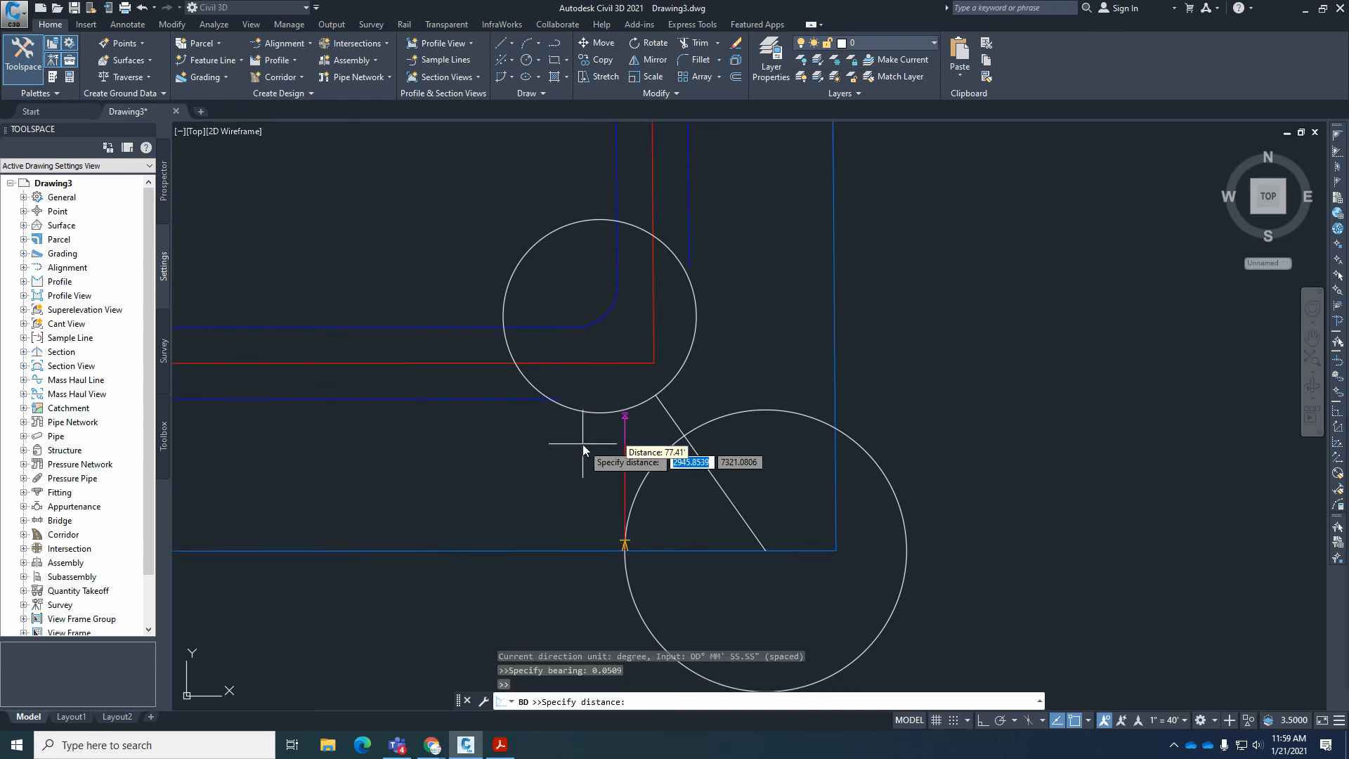
type("98.43")
key("Return")
key("Escape")
key("Escape")
key("Escape")
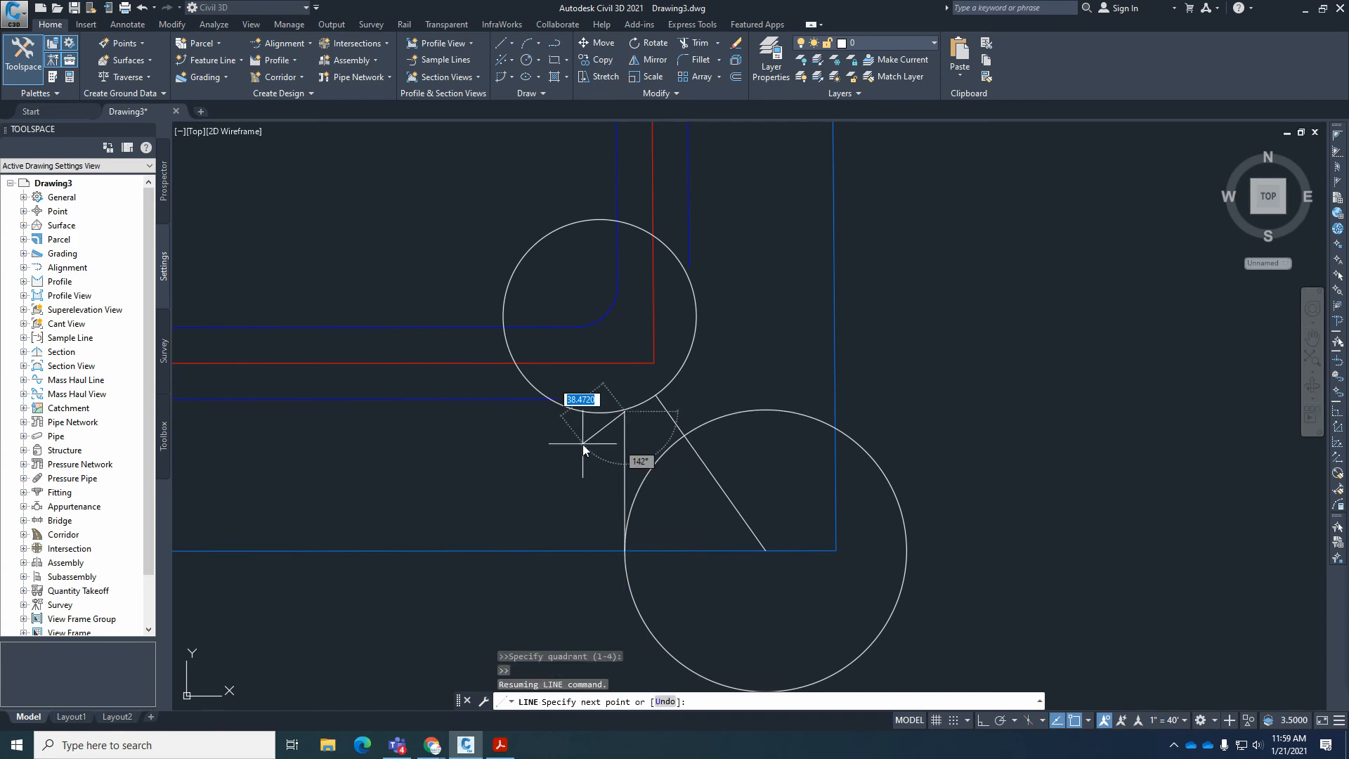
Check the lot 10–11 line's bearing on the Acrobat Reader plat, and in Civil 3D erase the near-vertical line between the two circles.
left_click(500, 745)
scroll(718, 532, "up", 1)
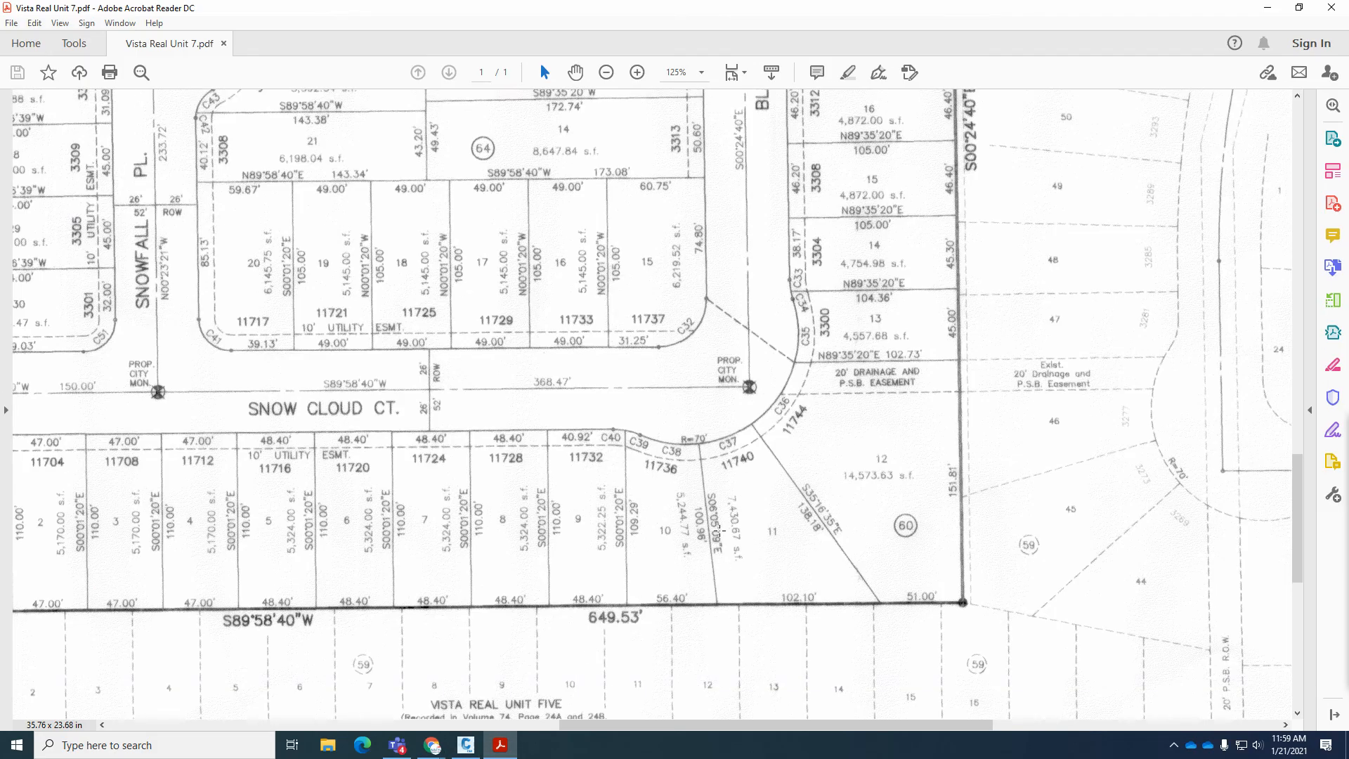
left_click(466, 745)
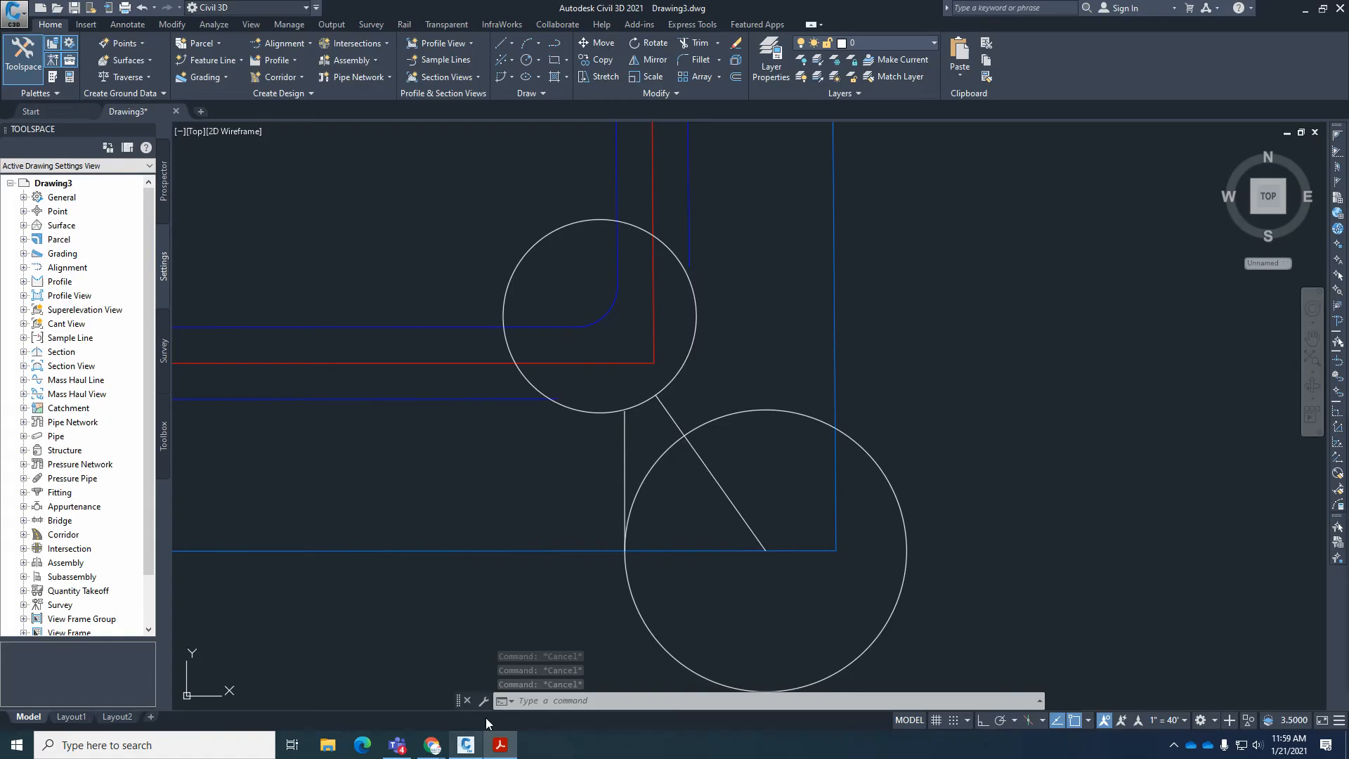
left_click(625, 457)
type("e")
key("Return")
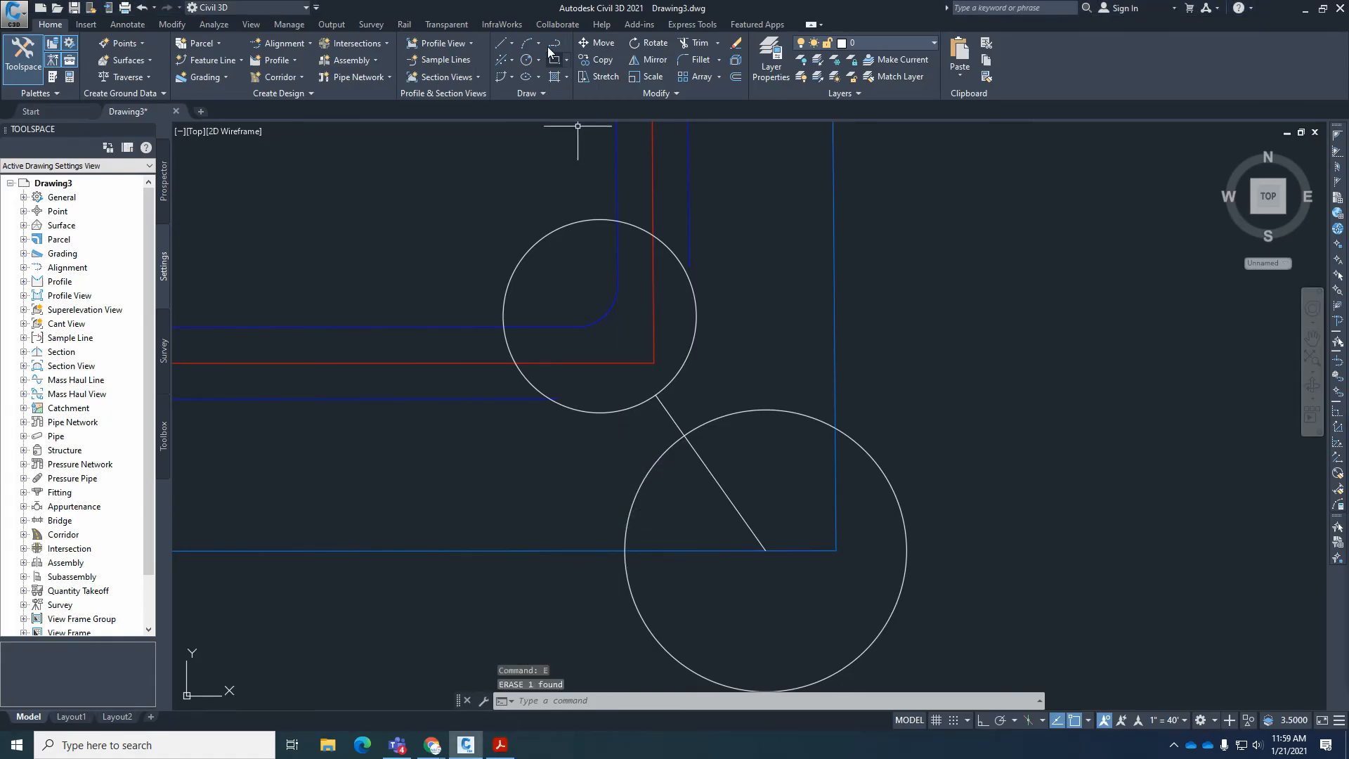
Draw a line by bearing from the large circle's west crossing with the south boundary: NW quadrant, bearing 6.0509, lot 10–11 line's platted length.
left_click(511, 43)
left_click(583, 265)
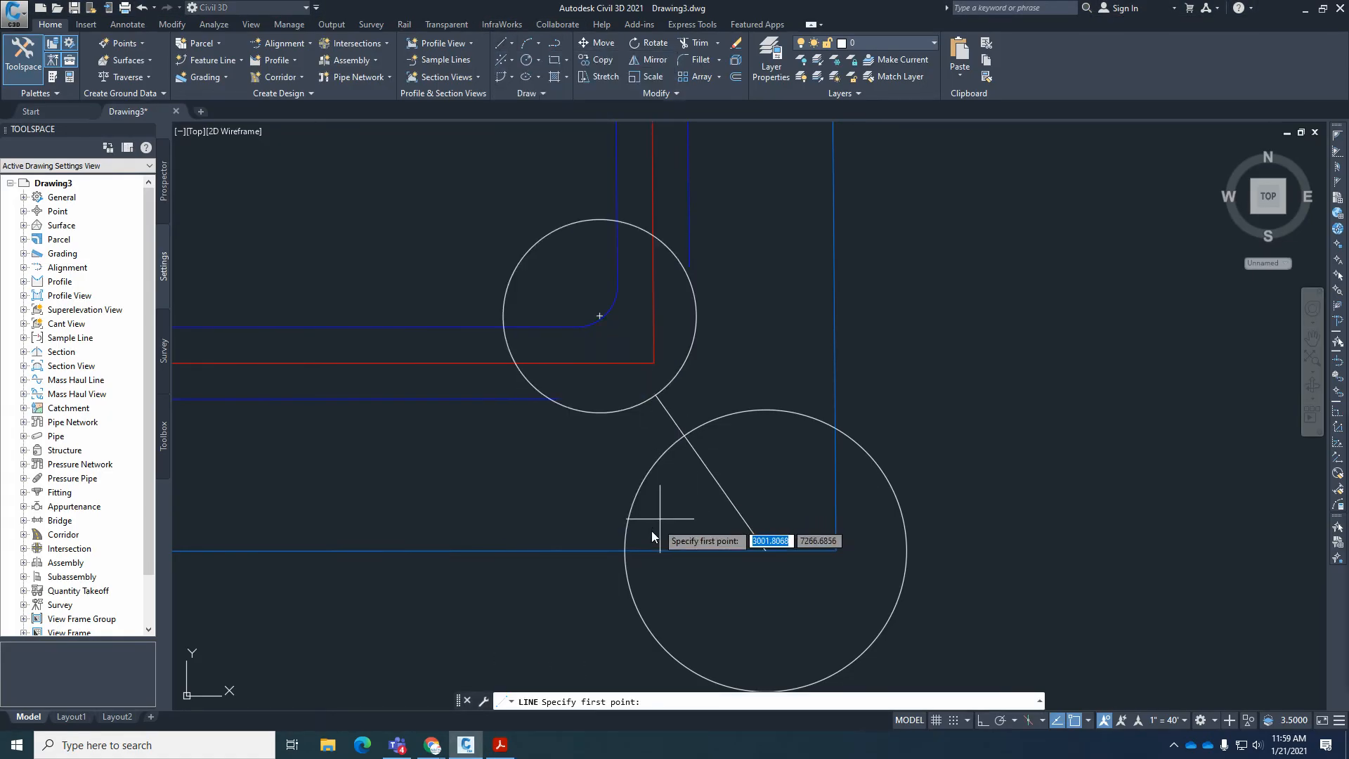
left_click(625, 550)
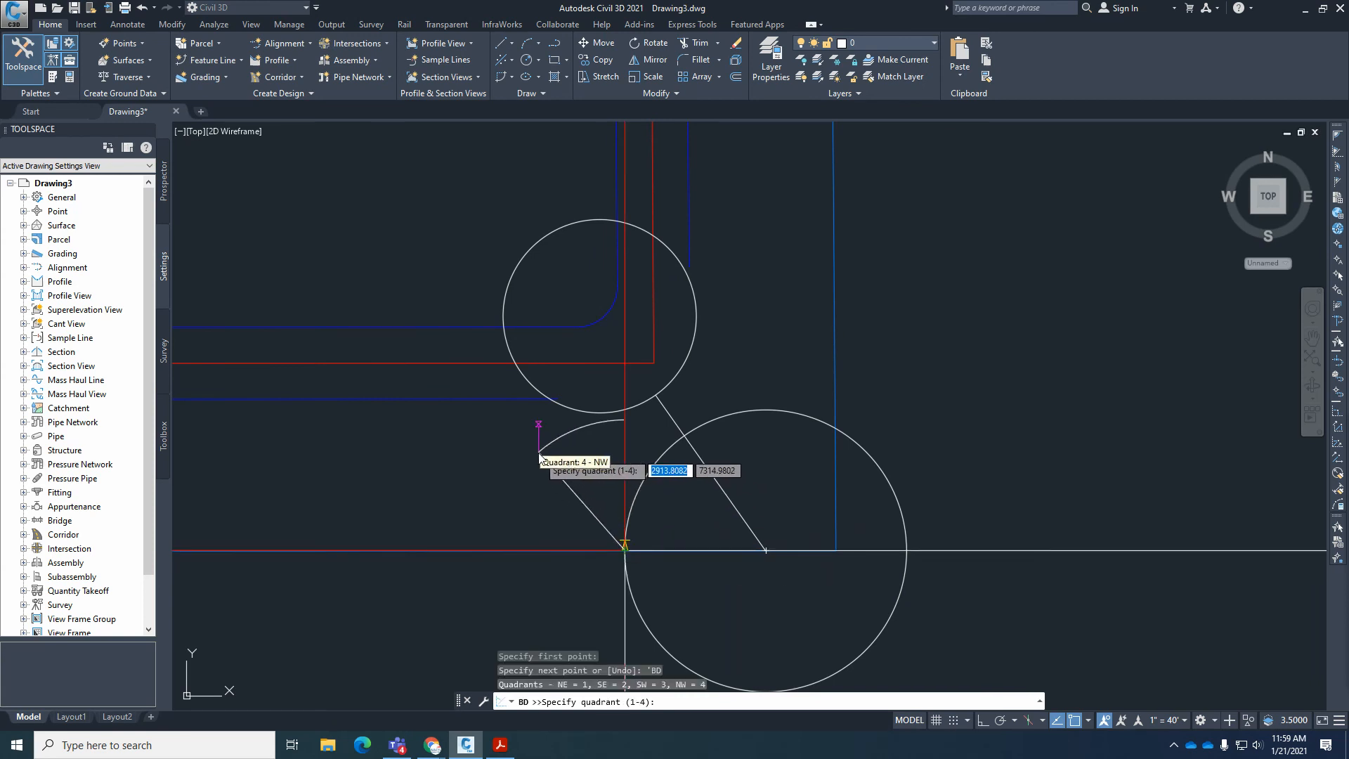
left_click(539, 456)
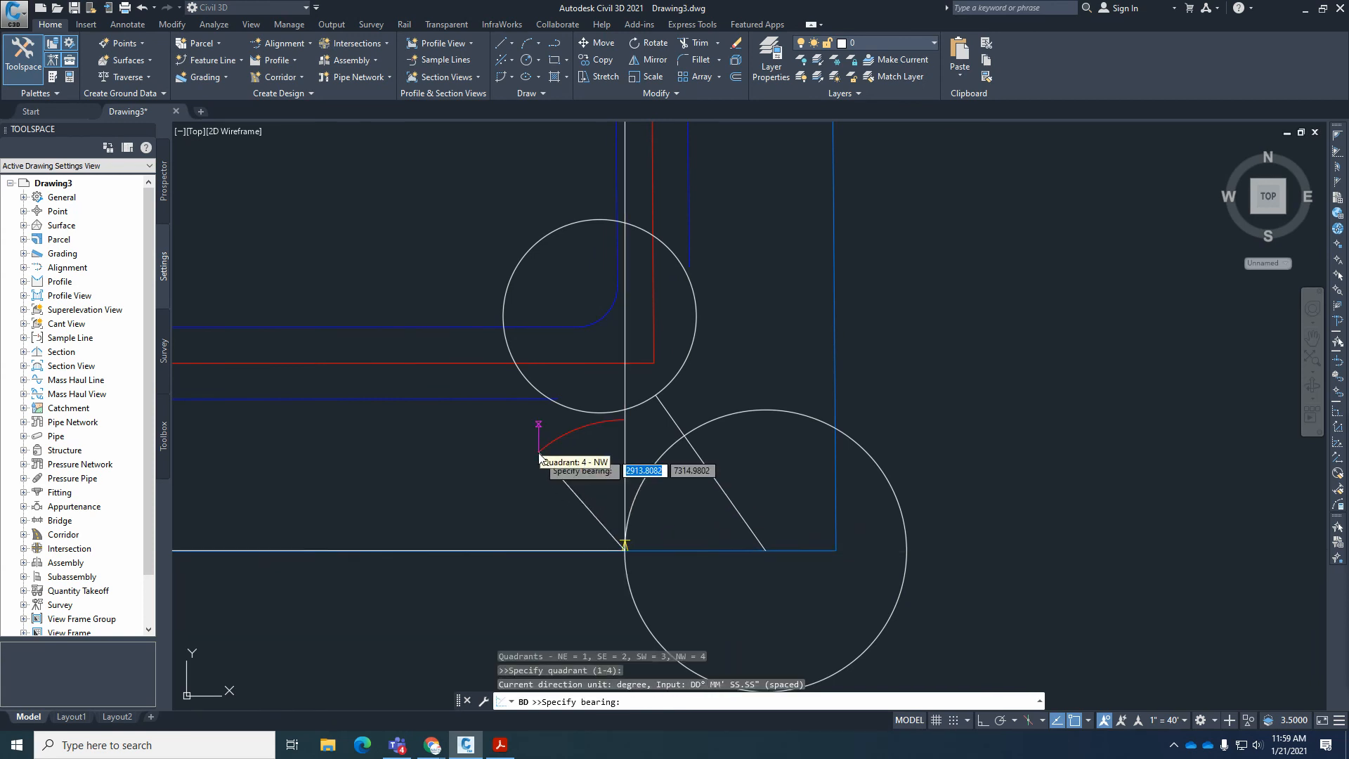
type("0")
key("BackSpace")
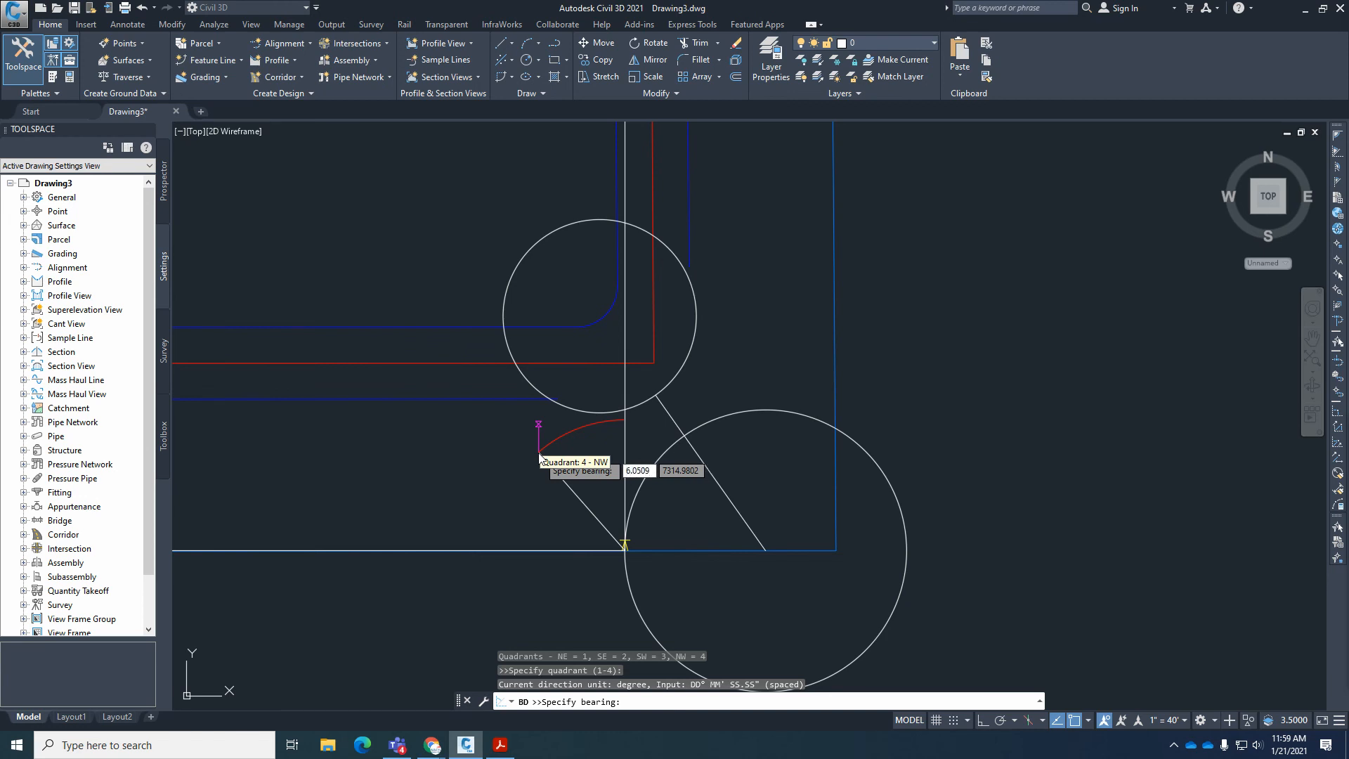
key("Return")
type("100.96")
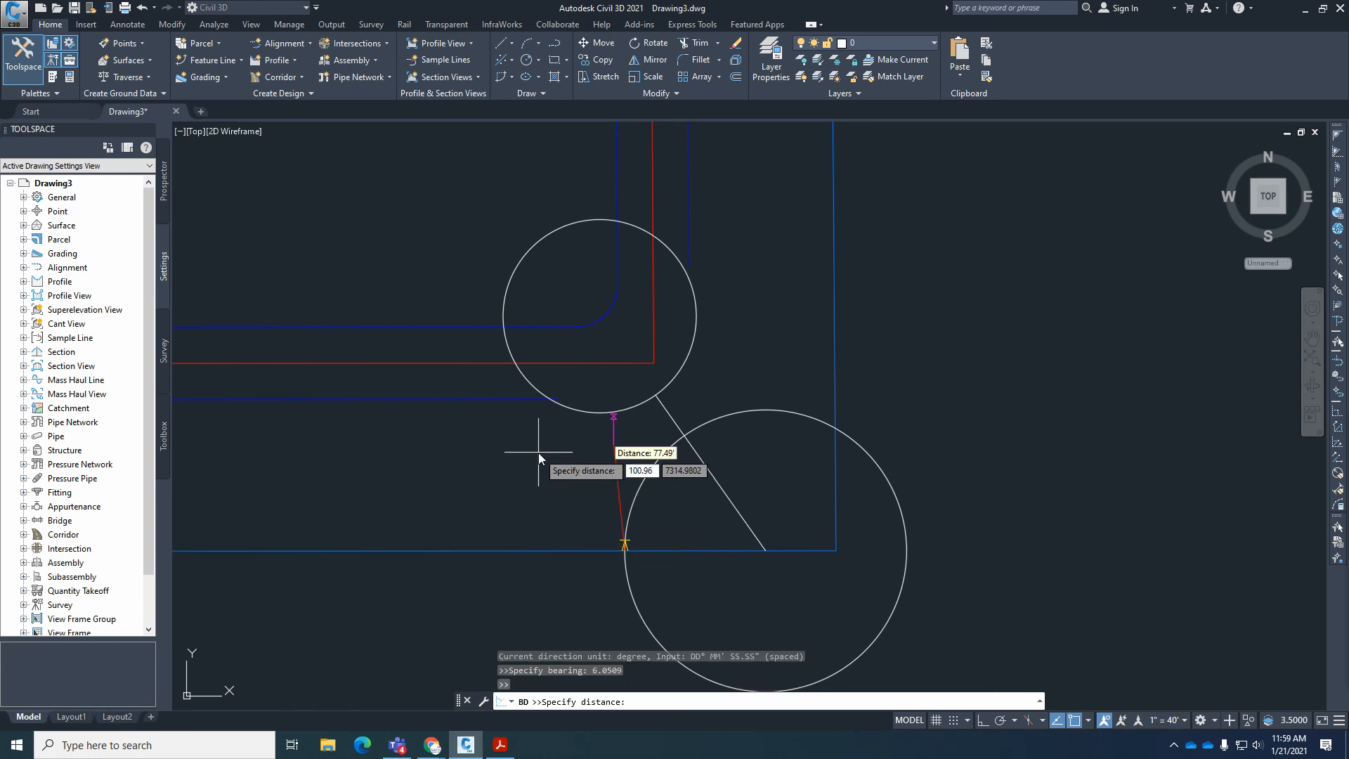
key("Return")
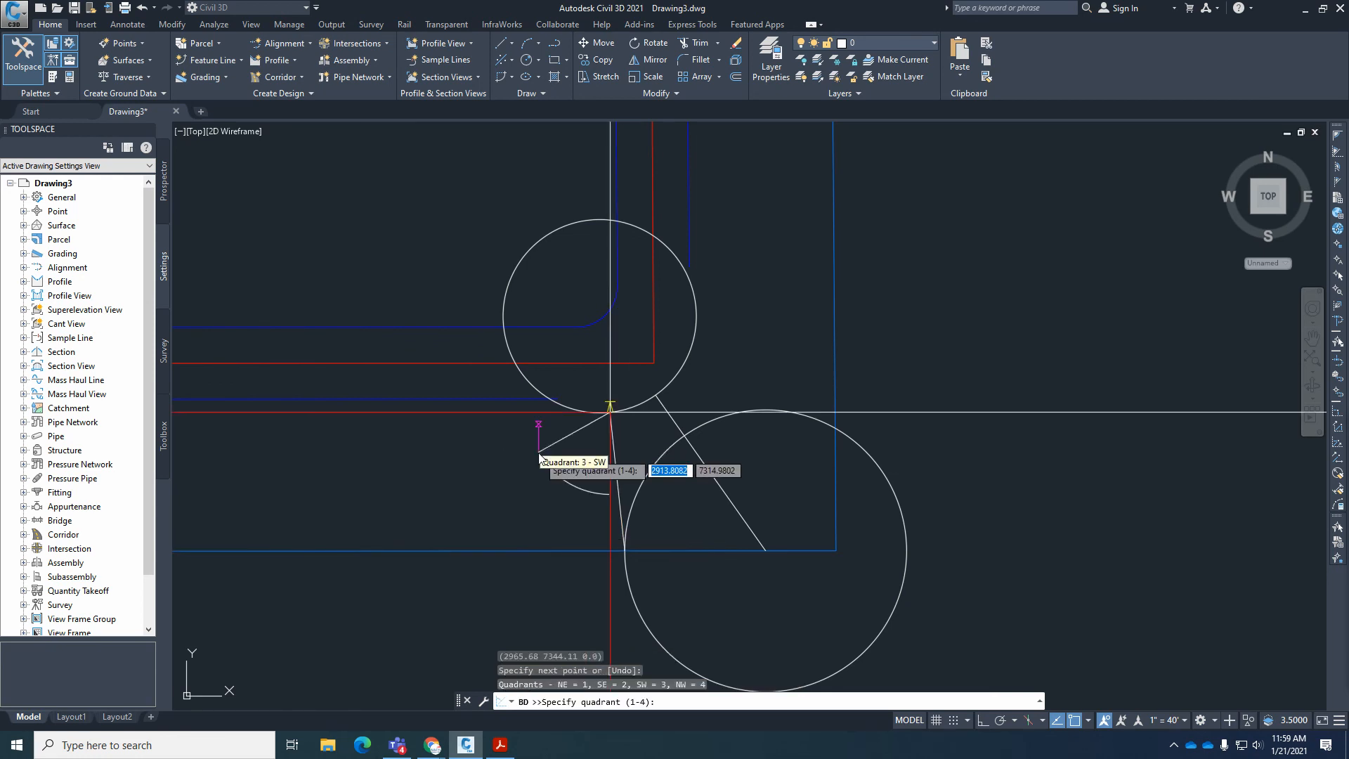
key("Escape")
key("Escape")
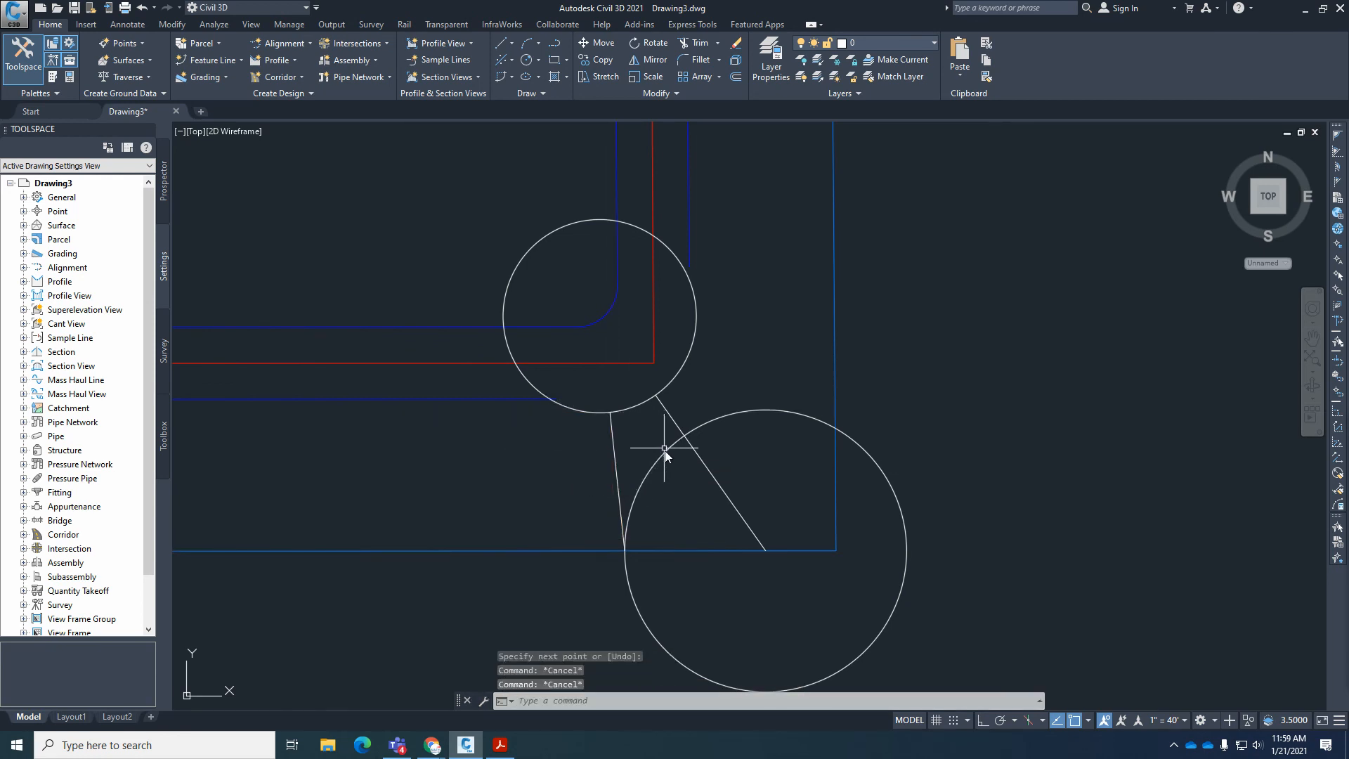
Erase the large construction circle centered at the diagonal lot line's south end.
left_click(664, 449)
type("e")
key("Return")
Measure the distance from the lot 10–11 line's upper end to its crossing with the remaining circle, and leave the command.
scroll(613, 416, "up", 4)
scroll(611, 415, "up", 5)
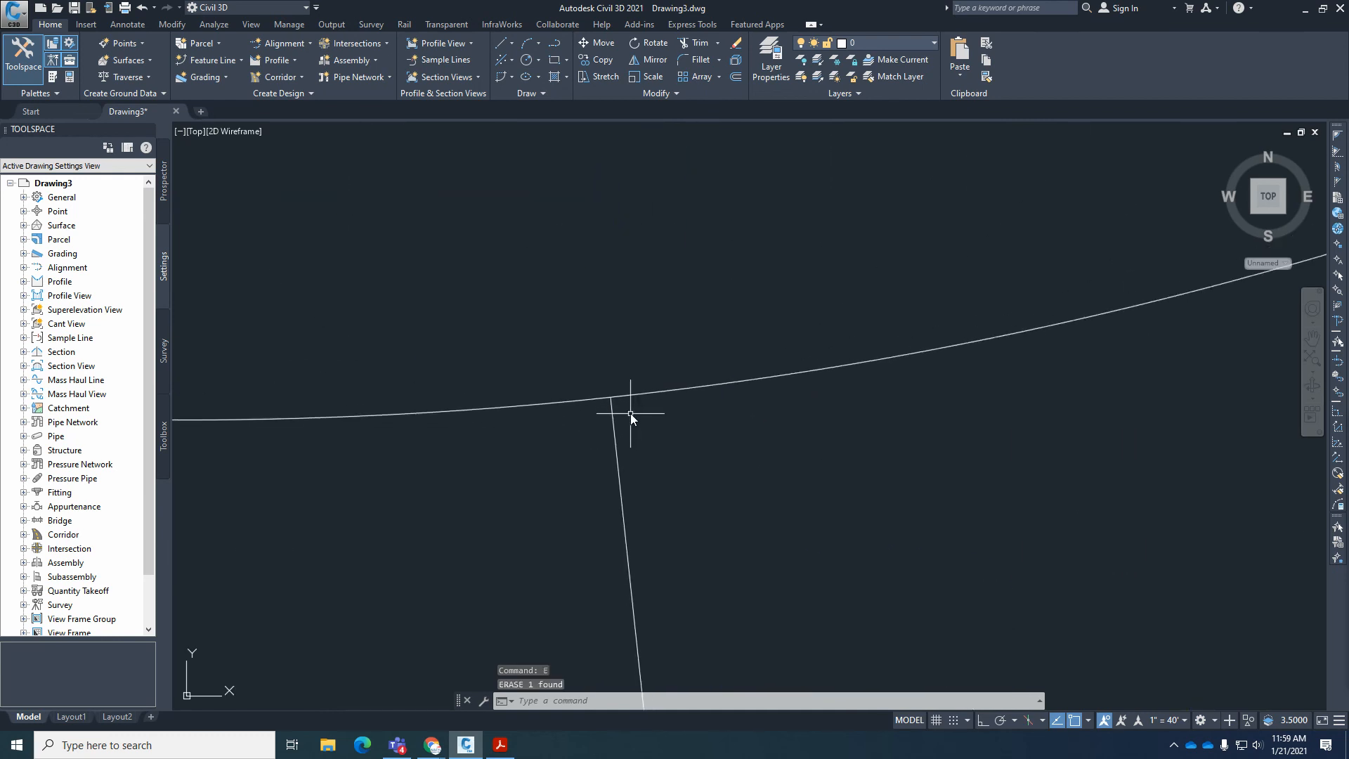
scroll(499, 327, "up", 2)
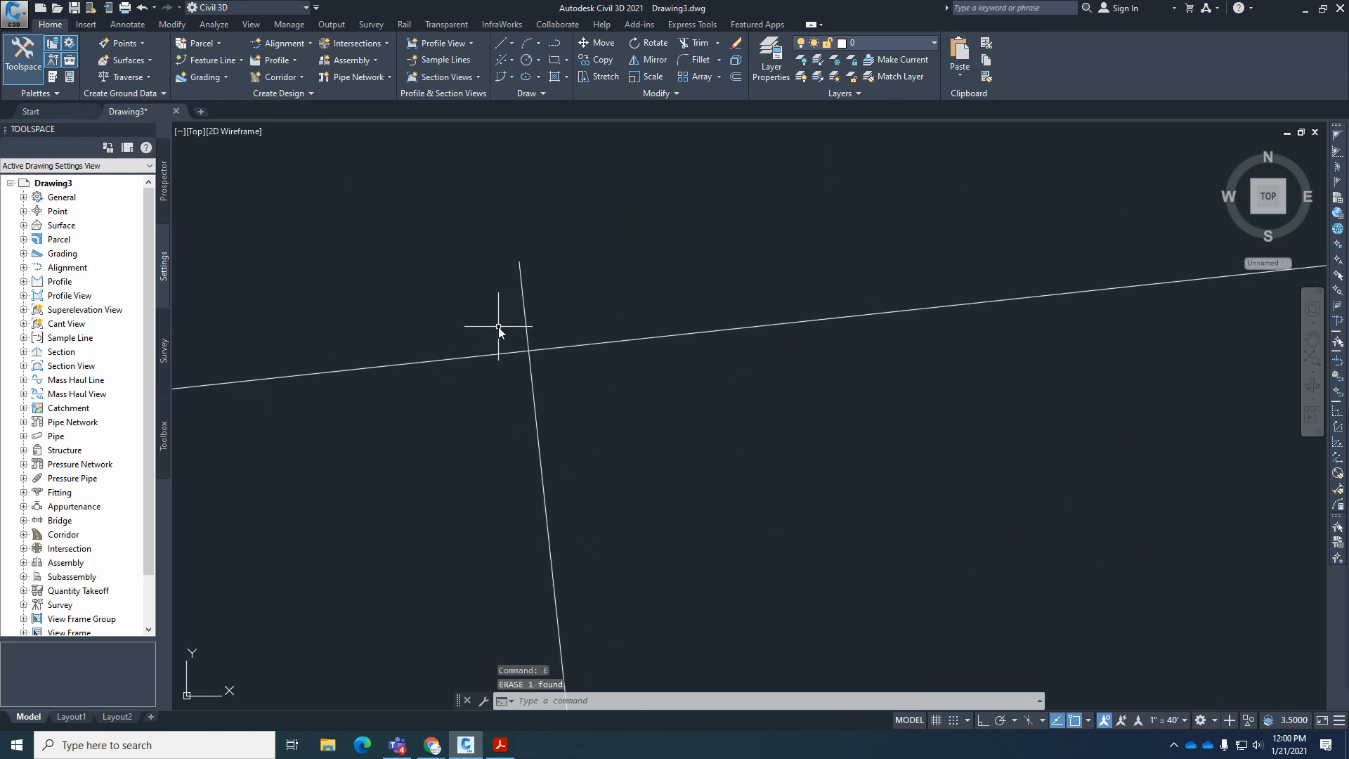
type("di")
key("Return")
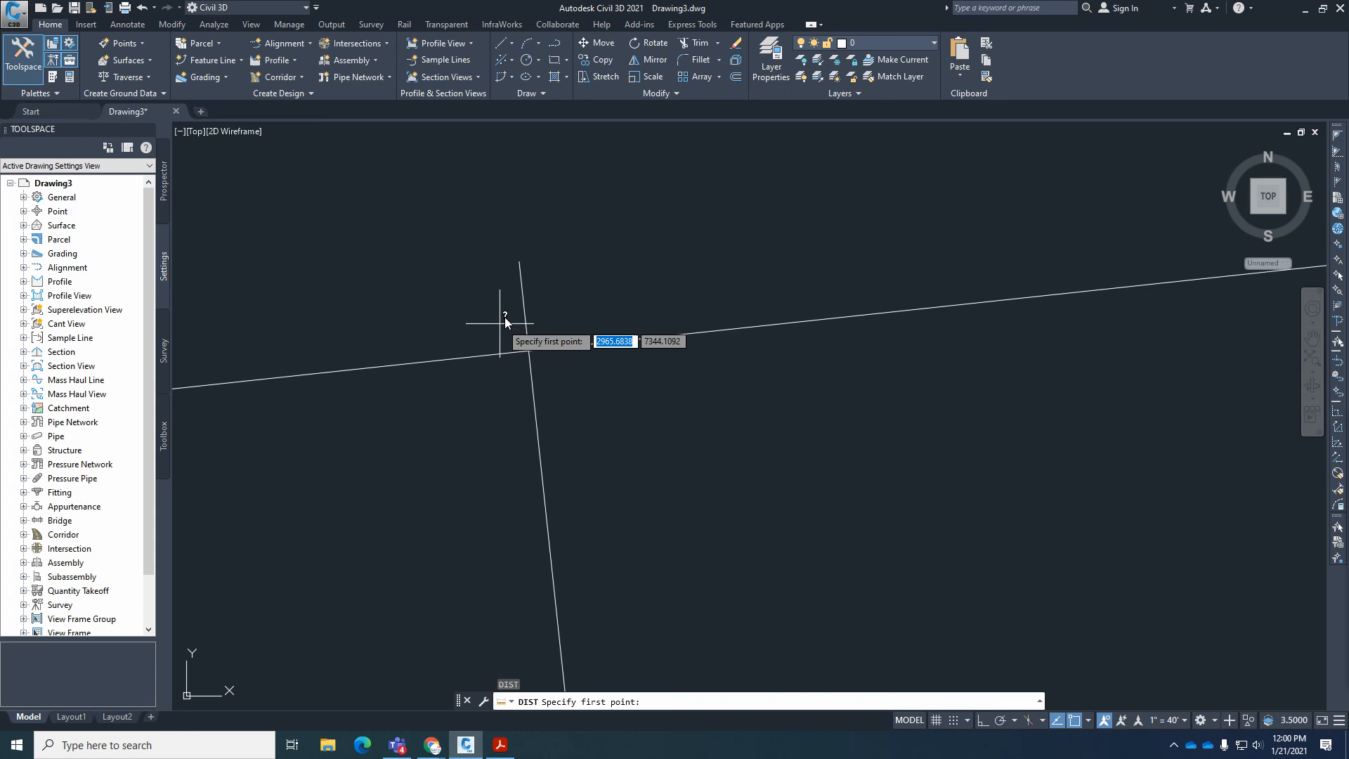
left_click(519, 262)
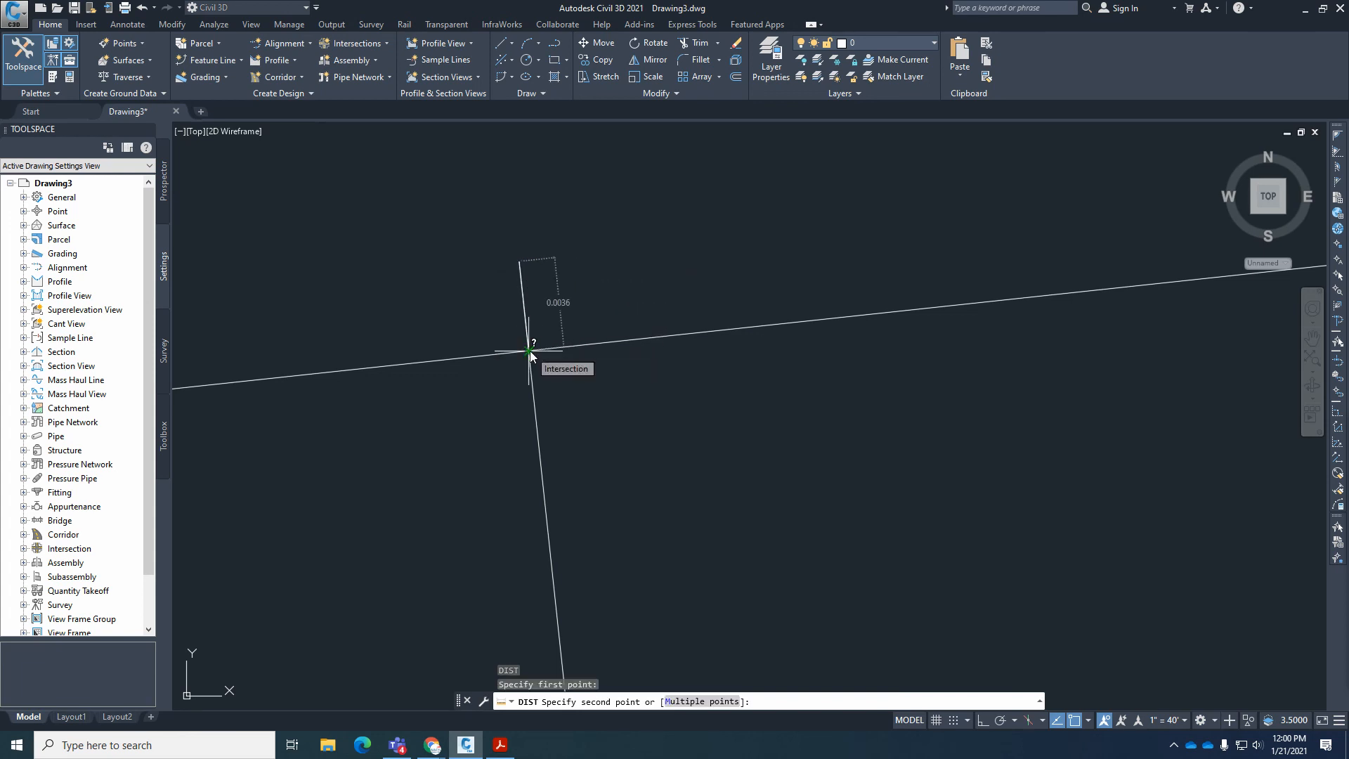
left_click(528, 352)
key("Escape")
key("Escape")
key("Escape")
Trim the lot 10–11 line's short overshoot inside the circle.
middle_click_drag(589, 355, 576, 419)
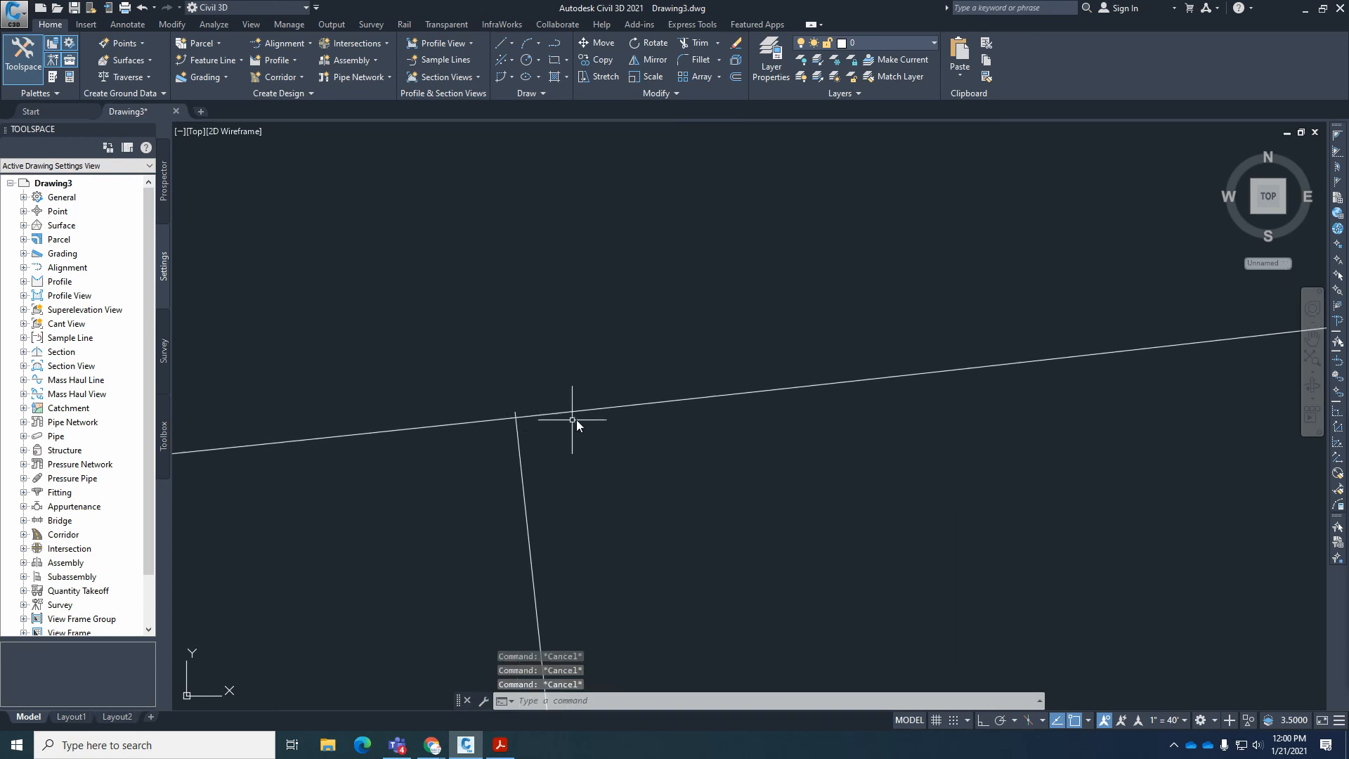
scroll(596, 410, "down", 5)
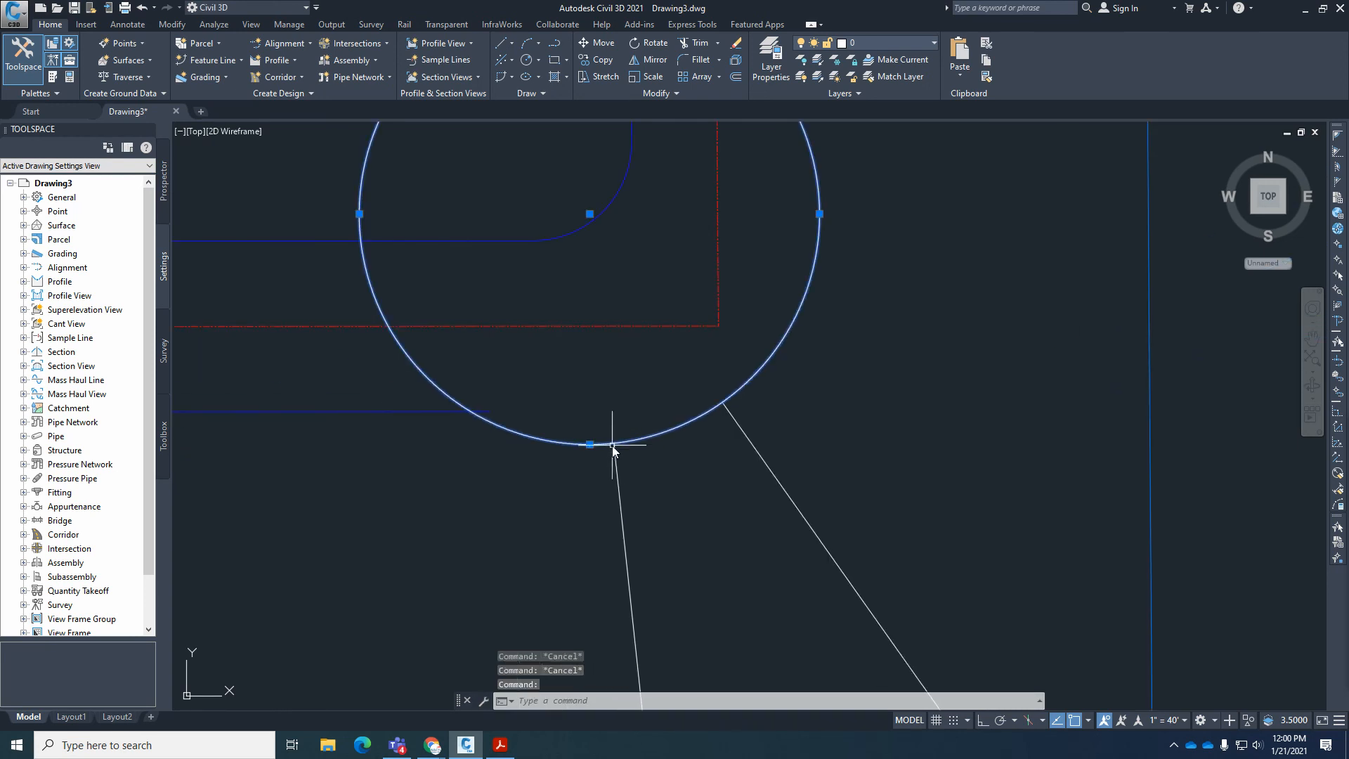
scroll(611, 449, "up", 6)
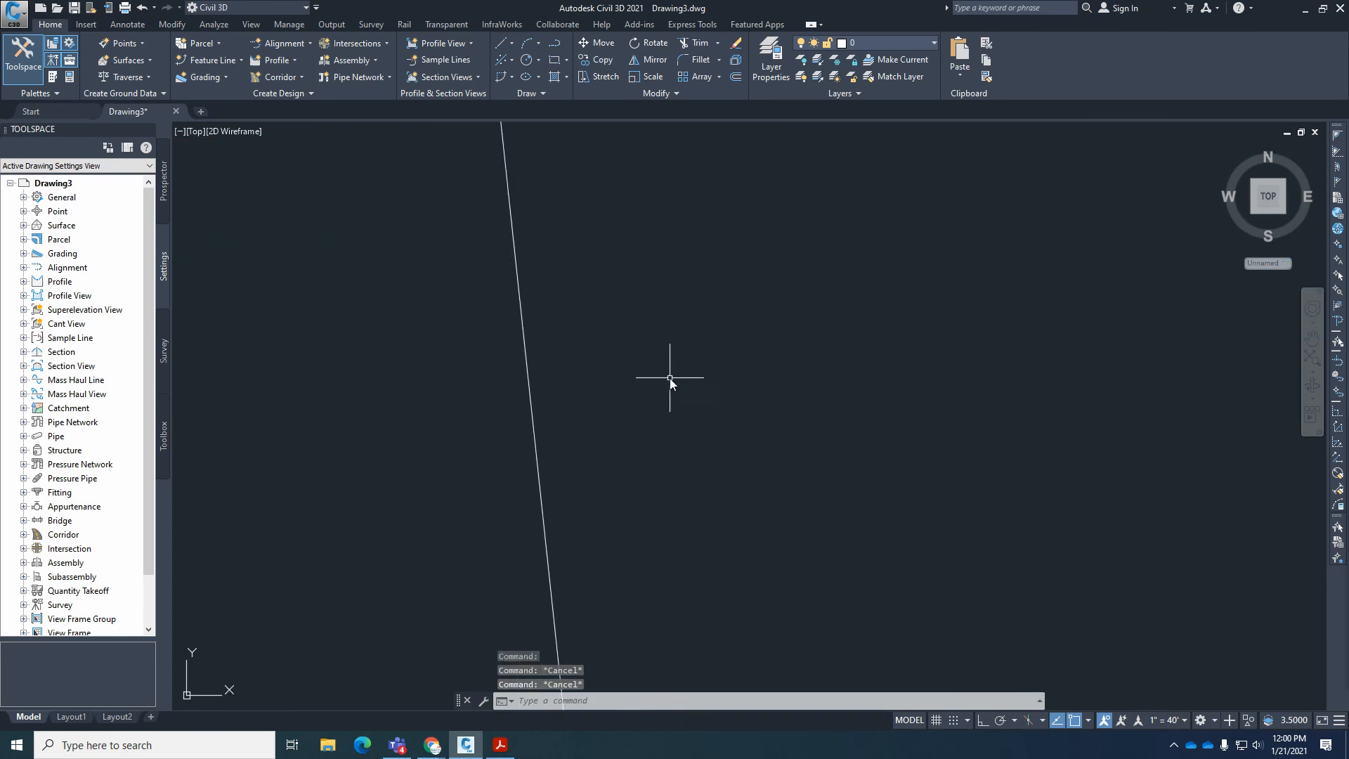
scroll(668, 376, "down", 2)
middle_click_drag(611, 241, 602, 313)
type("tr")
key("Return")
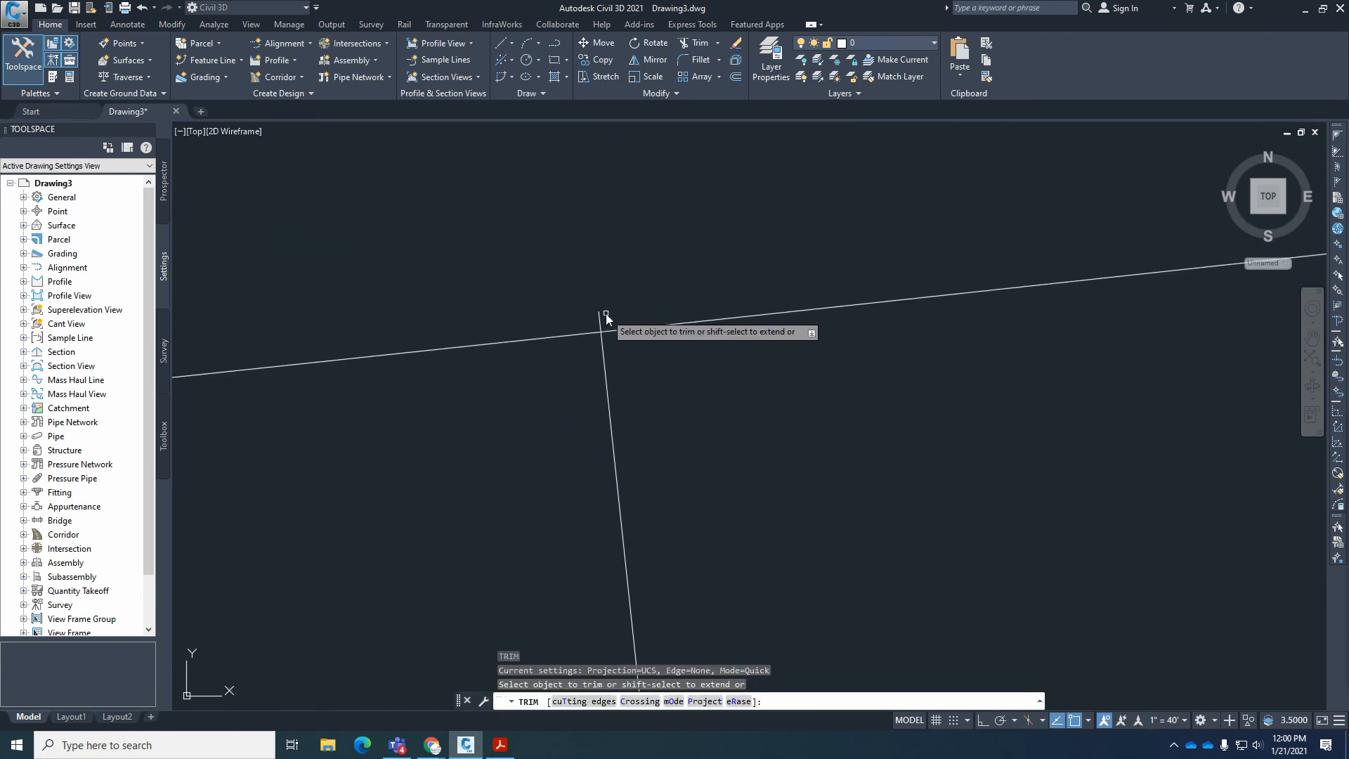
left_click(601, 321)
Try to trim the diagonal lot line's upper end at the circle, and leave the Trim command.
scroll(568, 385, "down", 4)
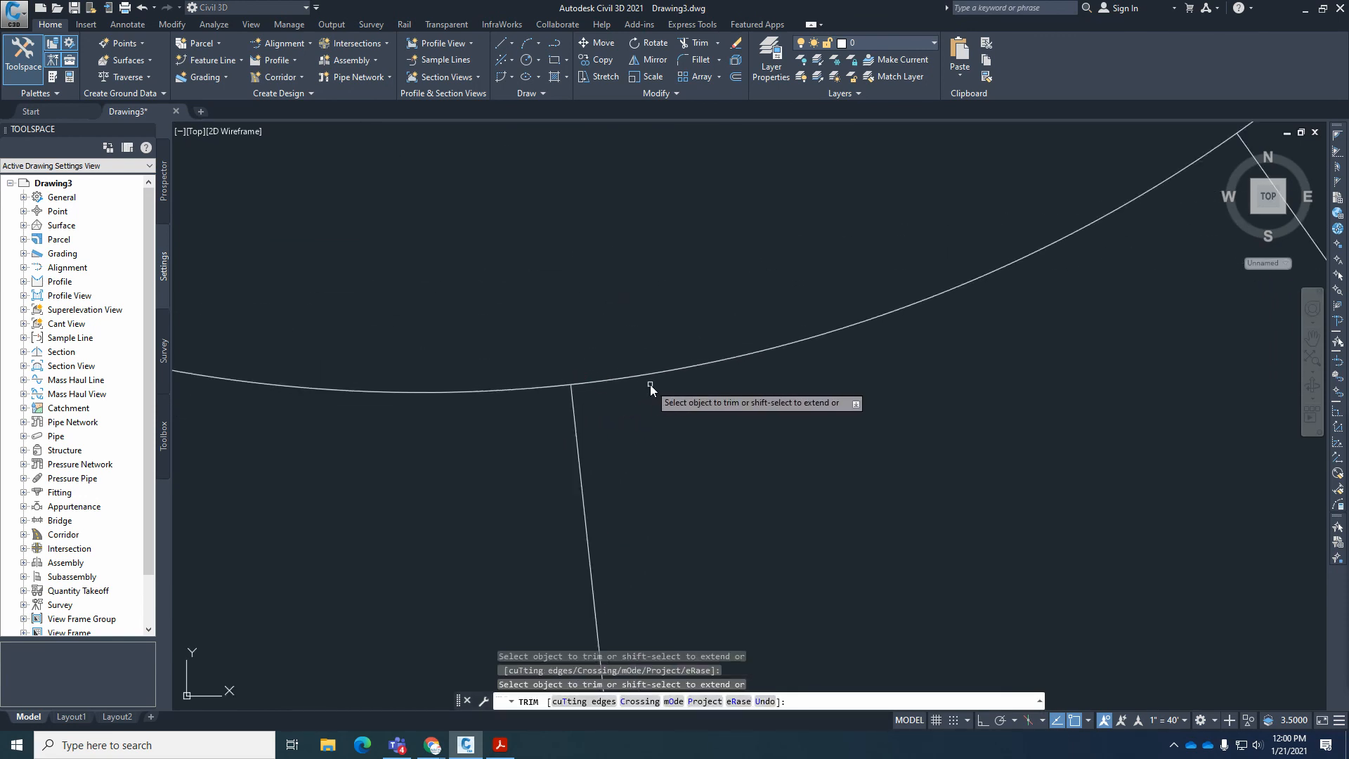
scroll(939, 337, "up", 6)
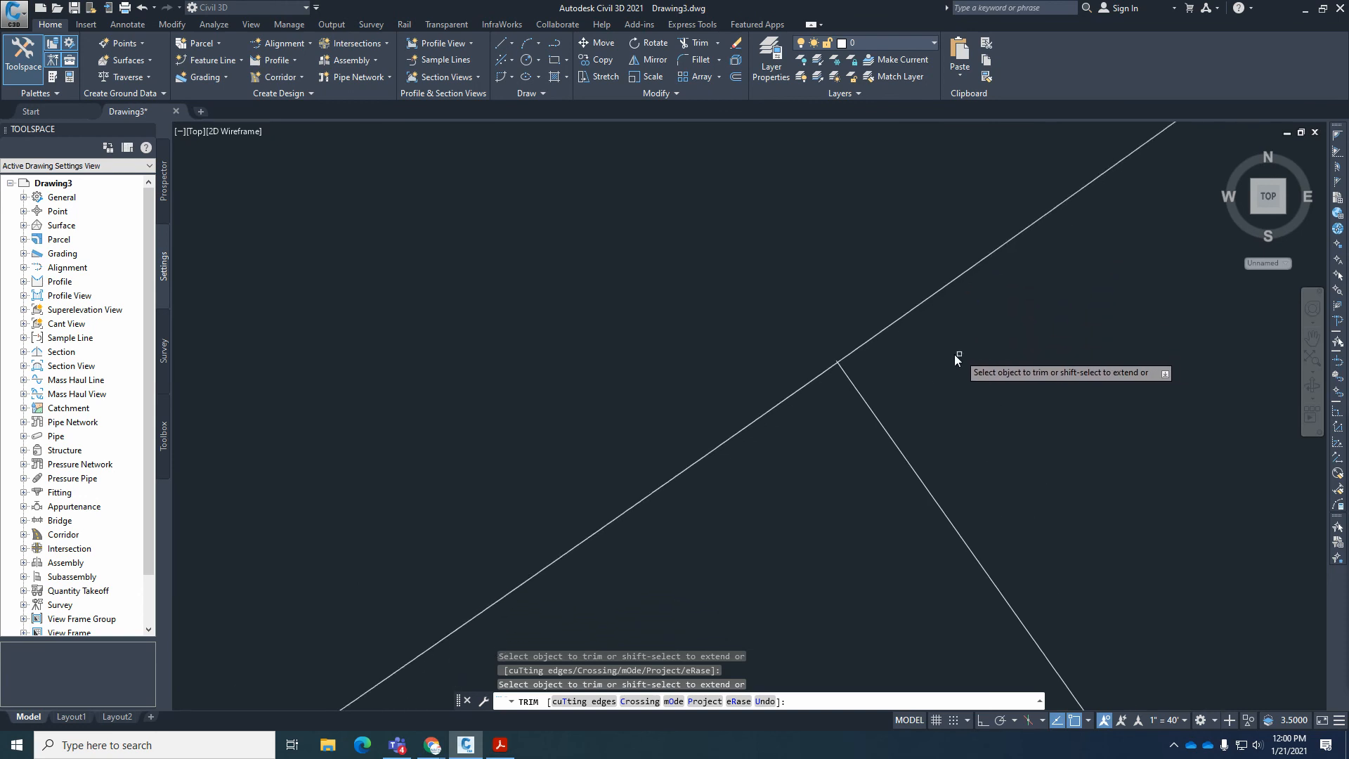
middle_click_drag(717, 359, 693, 406)
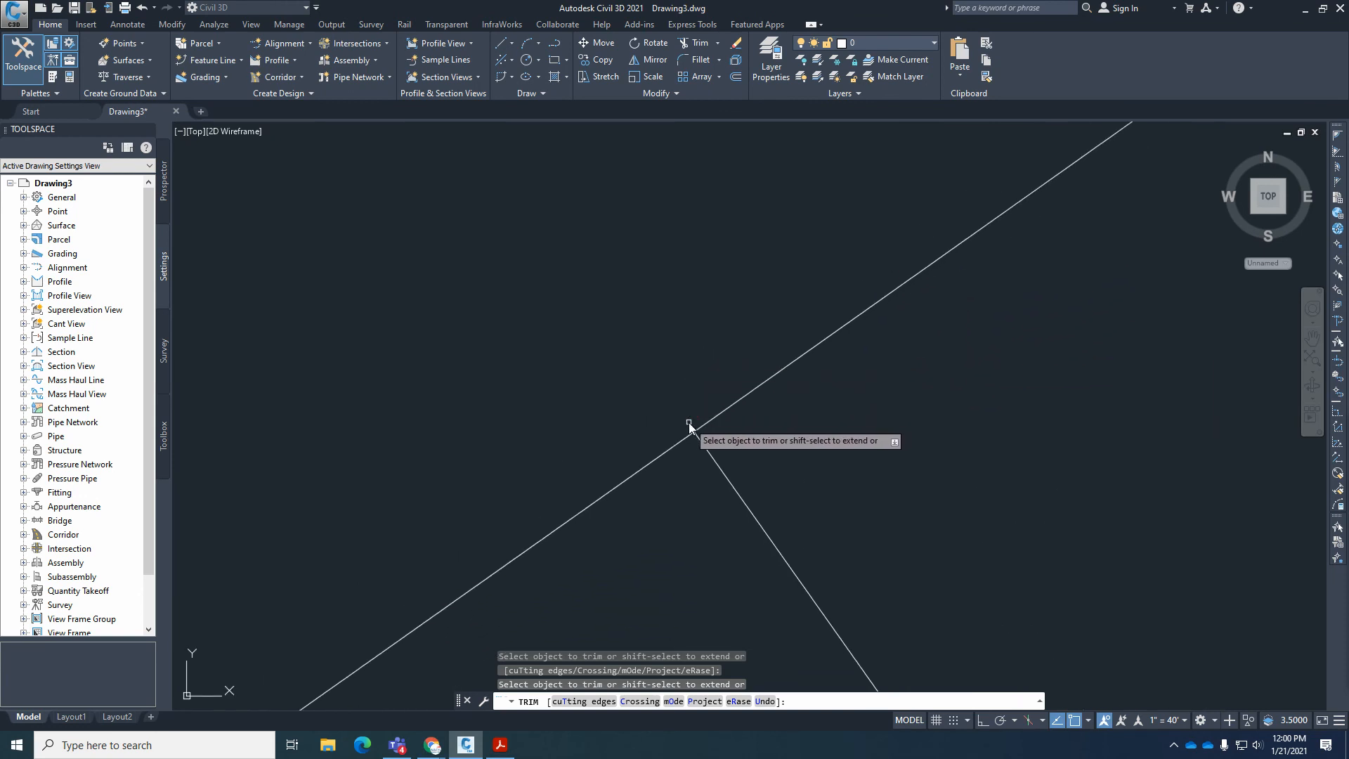
key("Return")
key("Return")
scroll(812, 414, "down", 5)
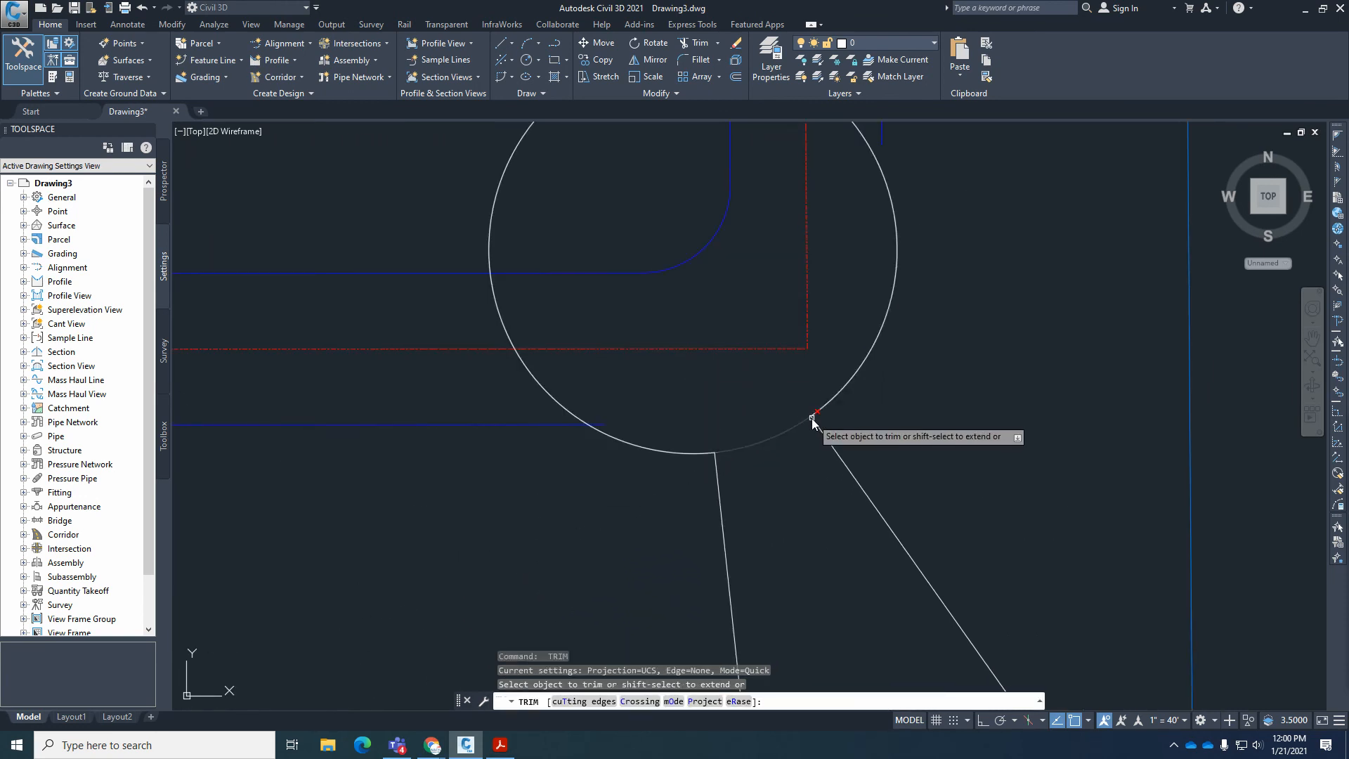
scroll(823, 376, "up", 5)
key("Escape")
key("Escape")
key("Escape")
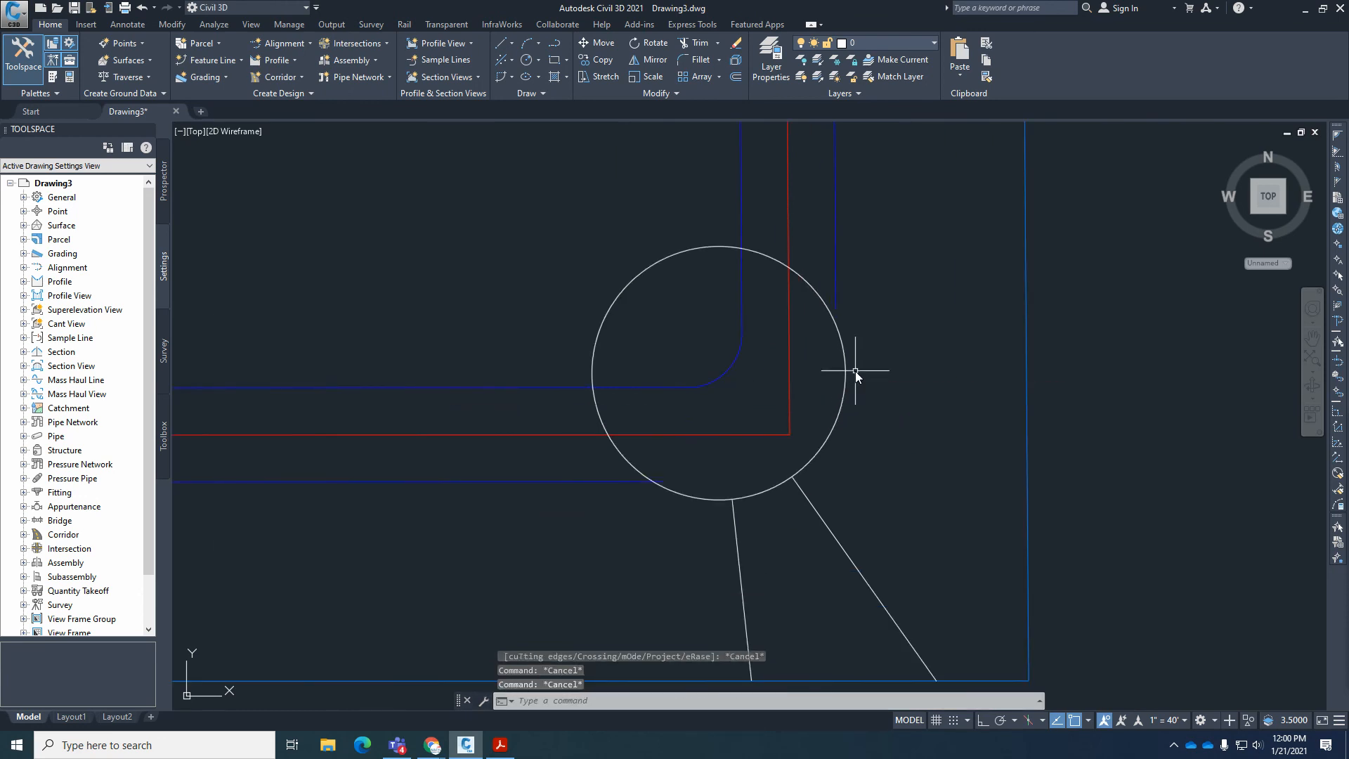
Extend the east right-of-way line down to the circle, and trim the south right-of-way line's overshoot inside it.
type("ex")
key("Return")
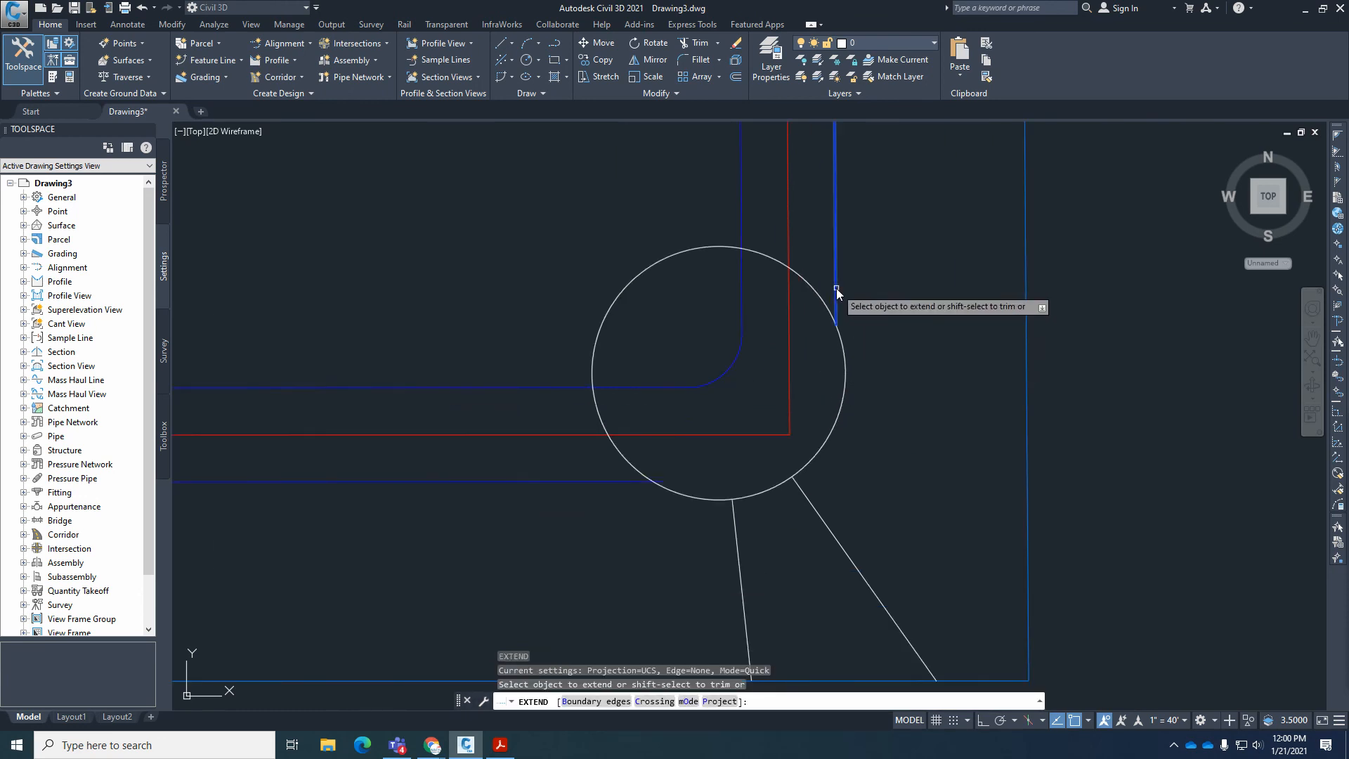
left_click(836, 288)
scroll(685, 506, "up", 5)
key("Escape")
type("tr")
key("Return")
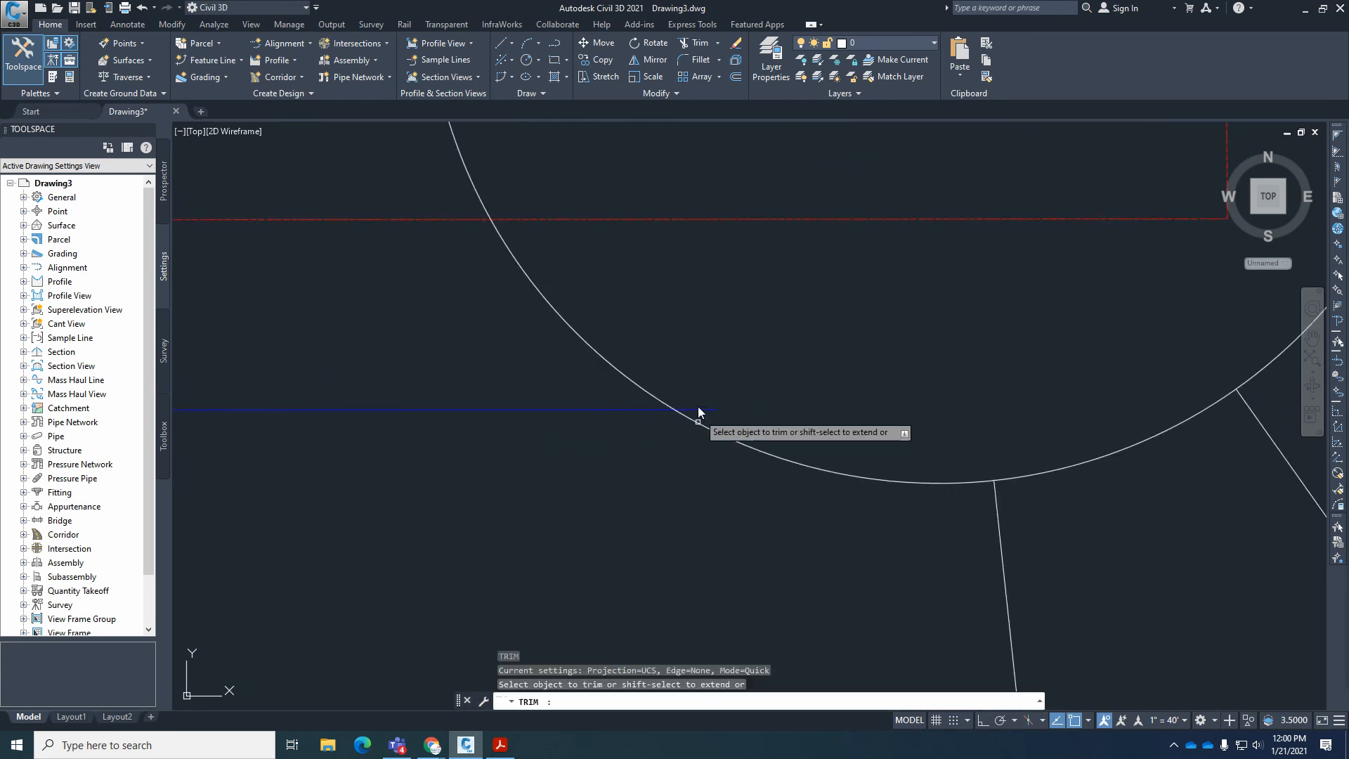
key("Escape")
scroll(701, 500, "down", 5)
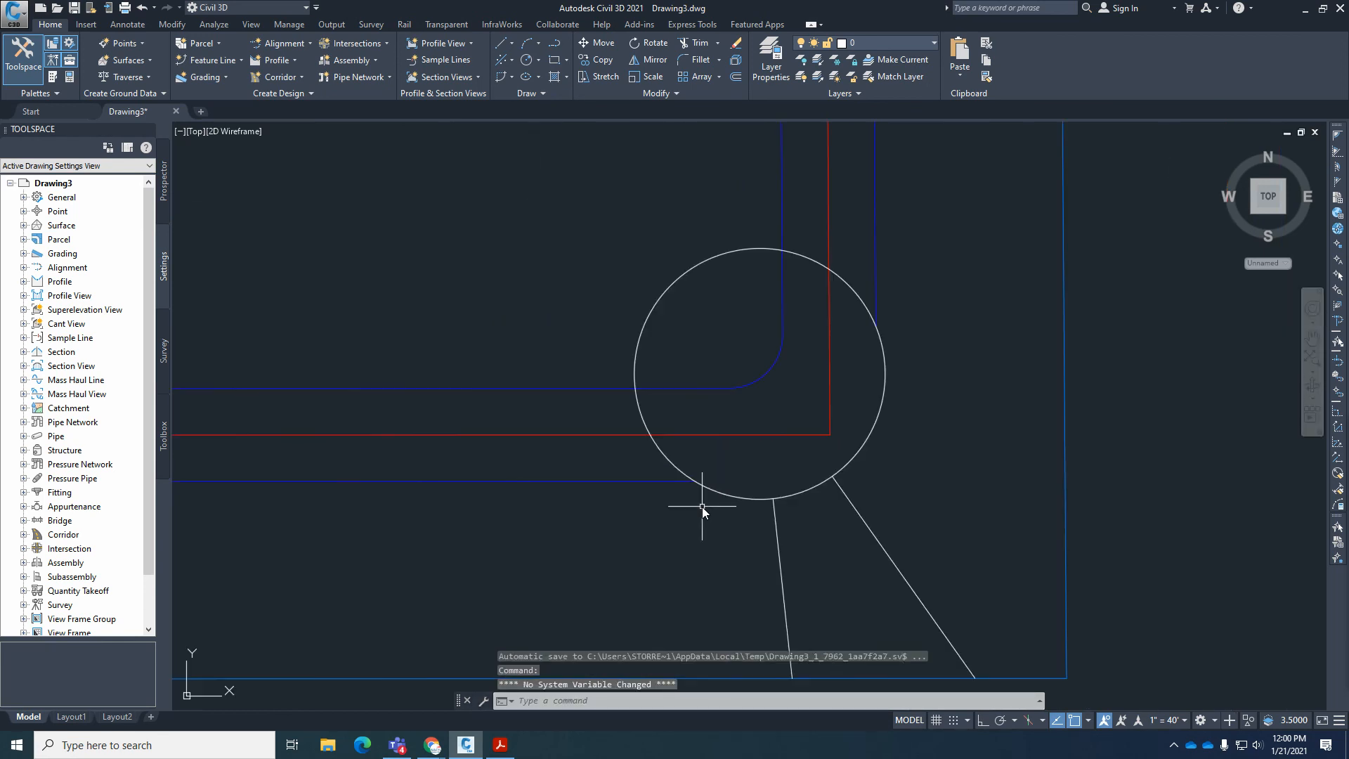
Trim the circle between the outer right-of-way lines and the centerlines, and erase the leftover inner arc.
type("tr")
key("Return")
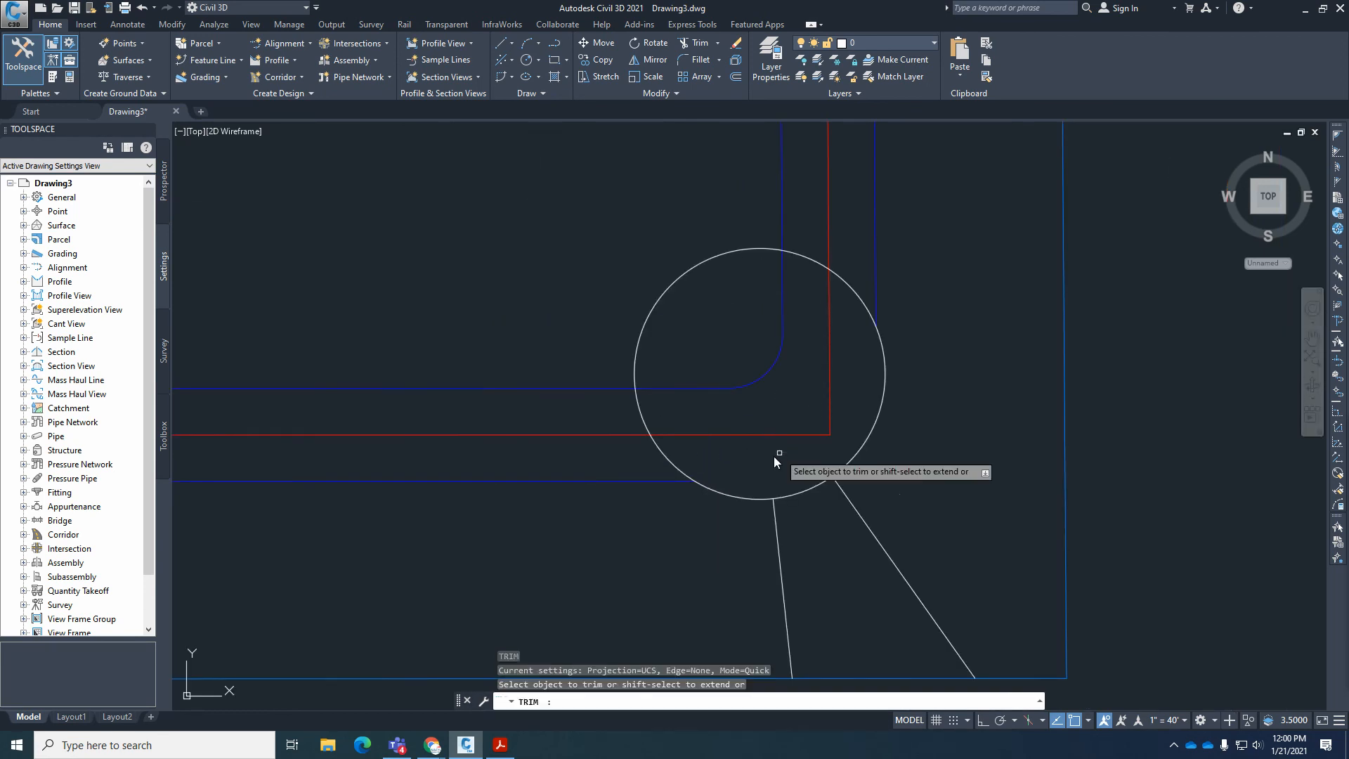
left_click(678, 469)
left_click(856, 295)
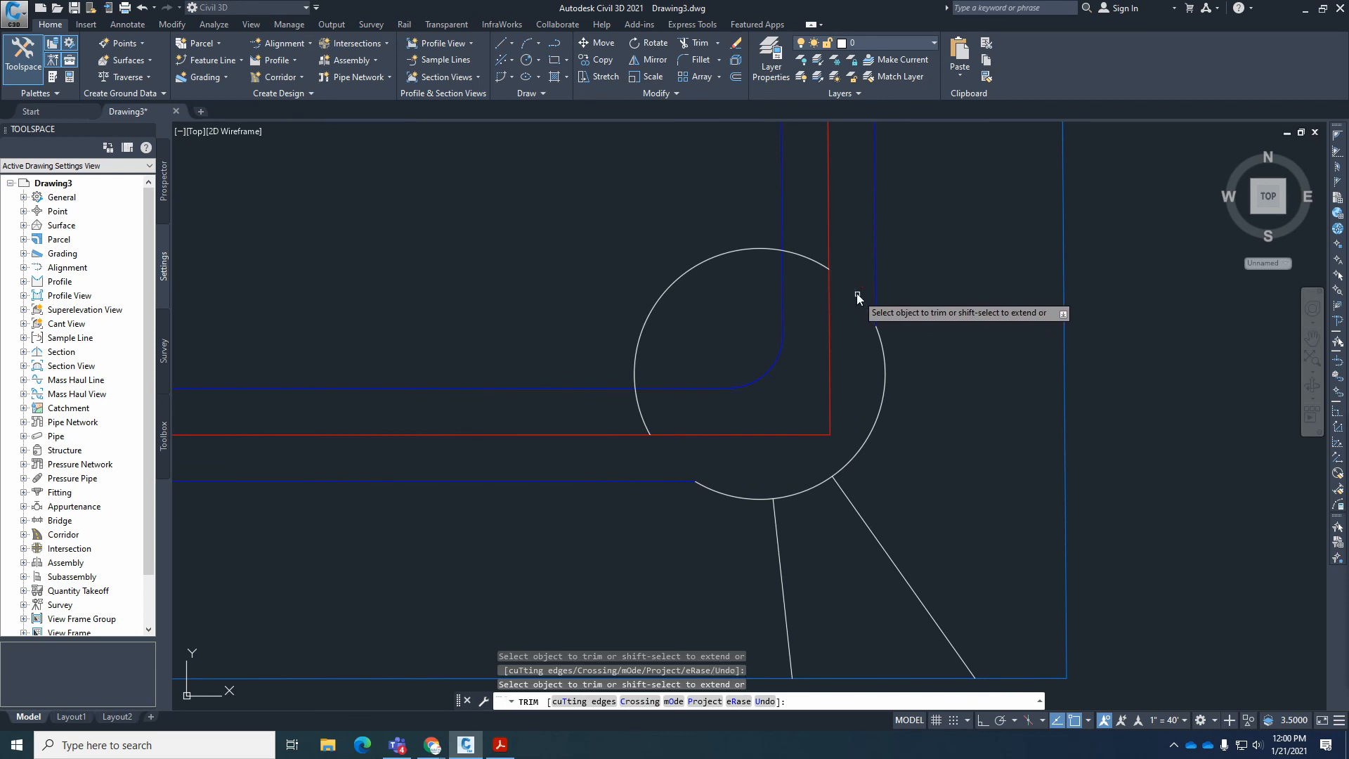
key("Return")
left_click(815, 260)
type("e")
key("Return")
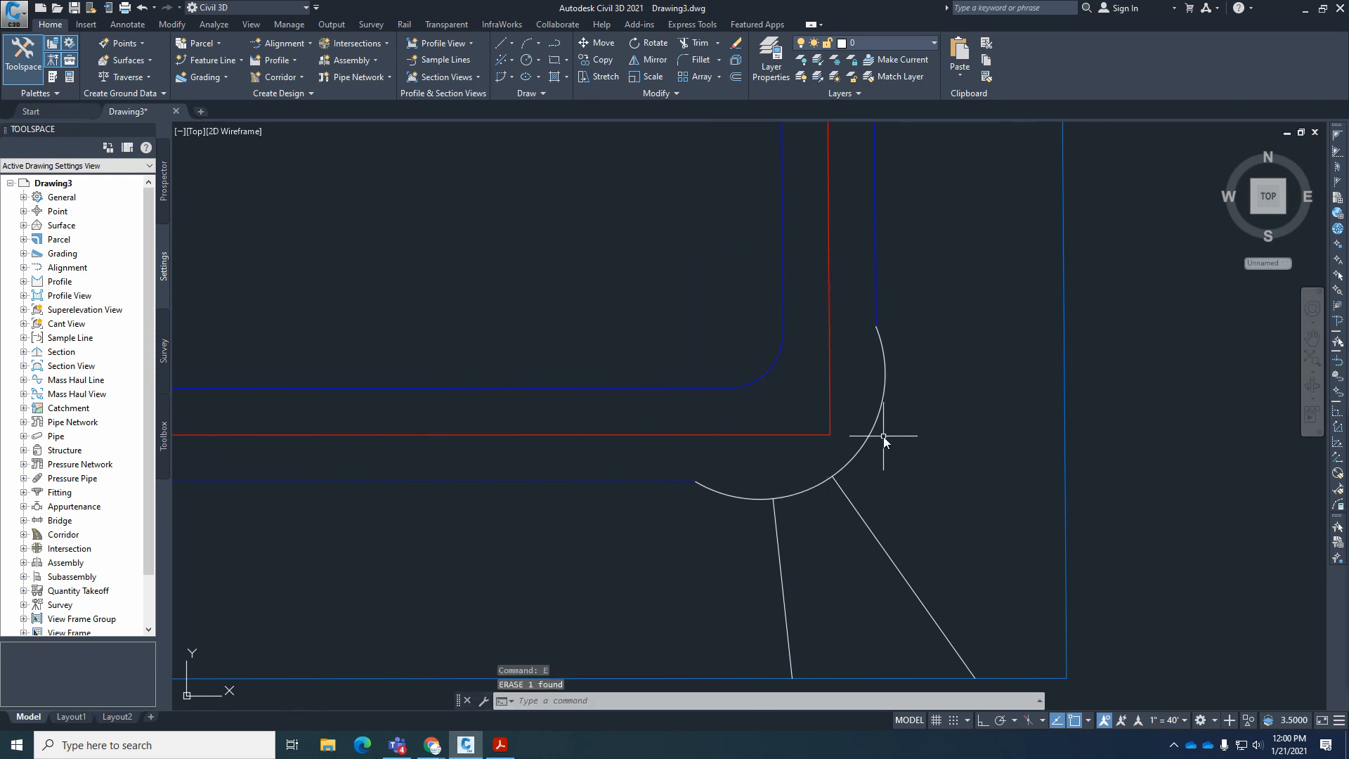
Match the properties of the east right-of-way line onto the new outer corner arc.
type("ma")
key("Return")
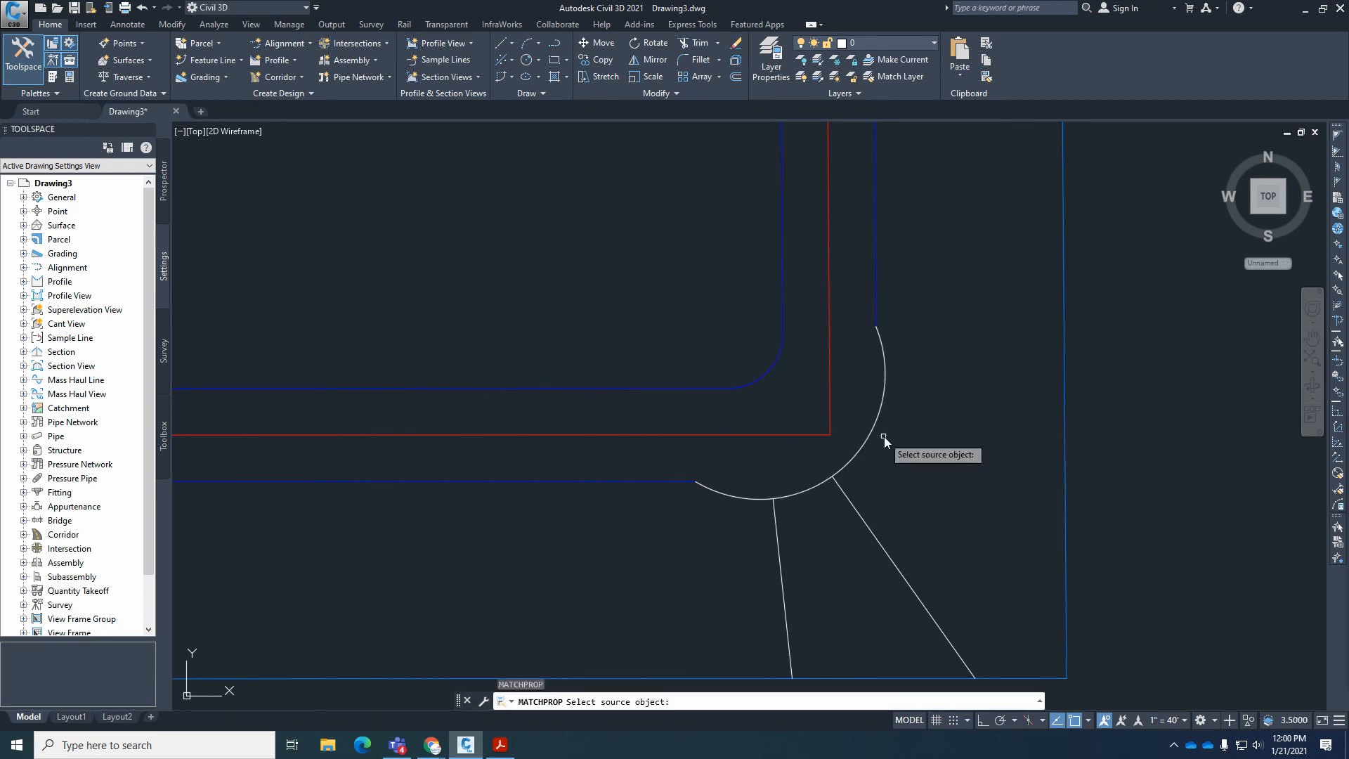
left_click(875, 292)
left_click(876, 340)
key("Return")
Review the overall site layout, and on the Acrobat Reader plat examine the lots along Blue Earth Pl. up to Edgemere Blvd.
scroll(801, 517, "up", 4)
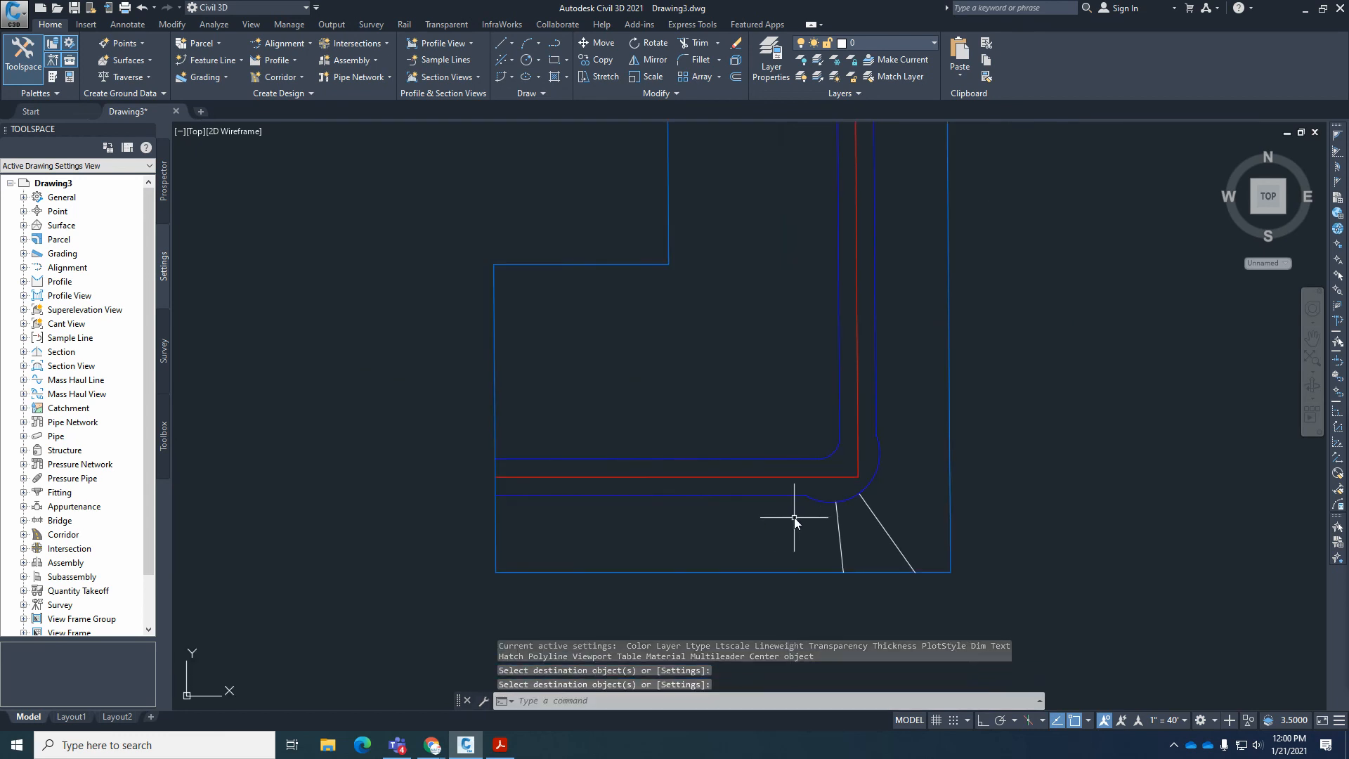
scroll(800, 484, "down", 5)
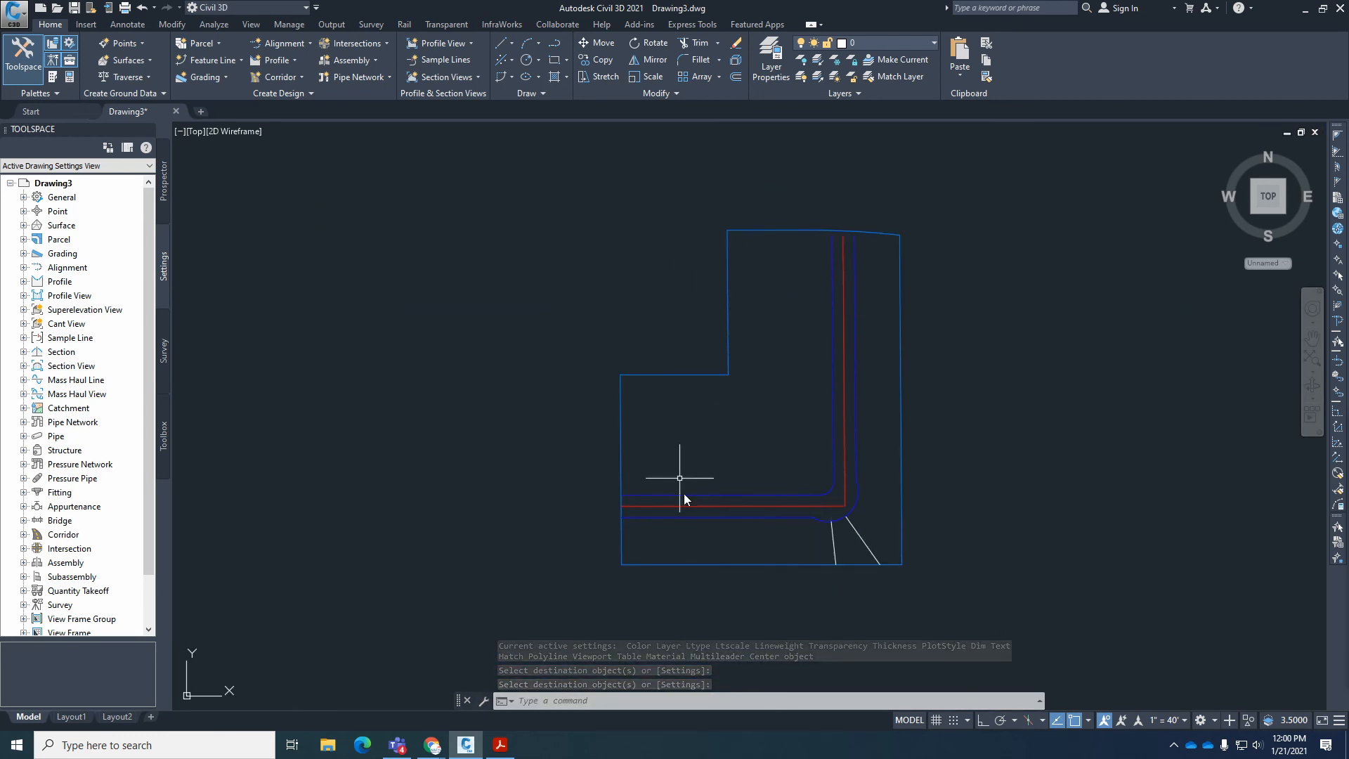
scroll(899, 559, "up", 2)
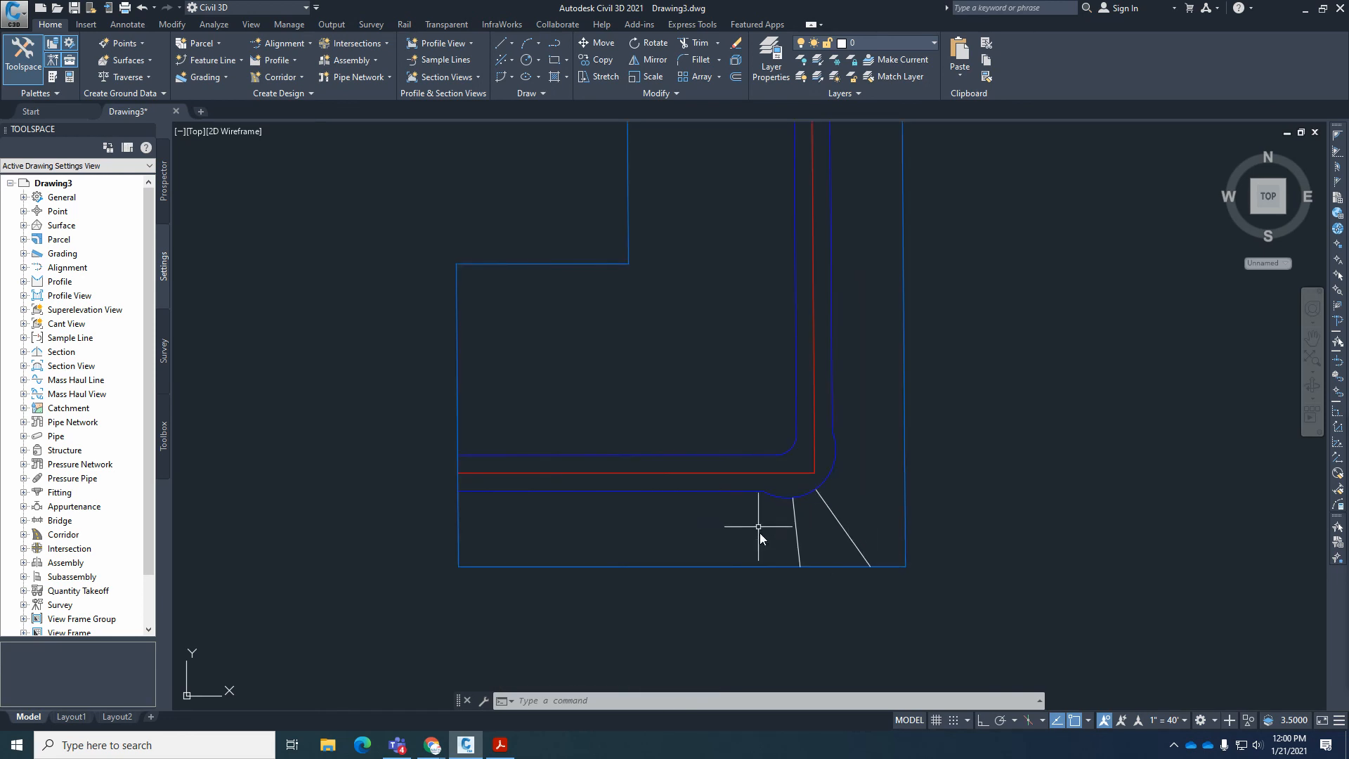
scroll(836, 589, "down", 2)
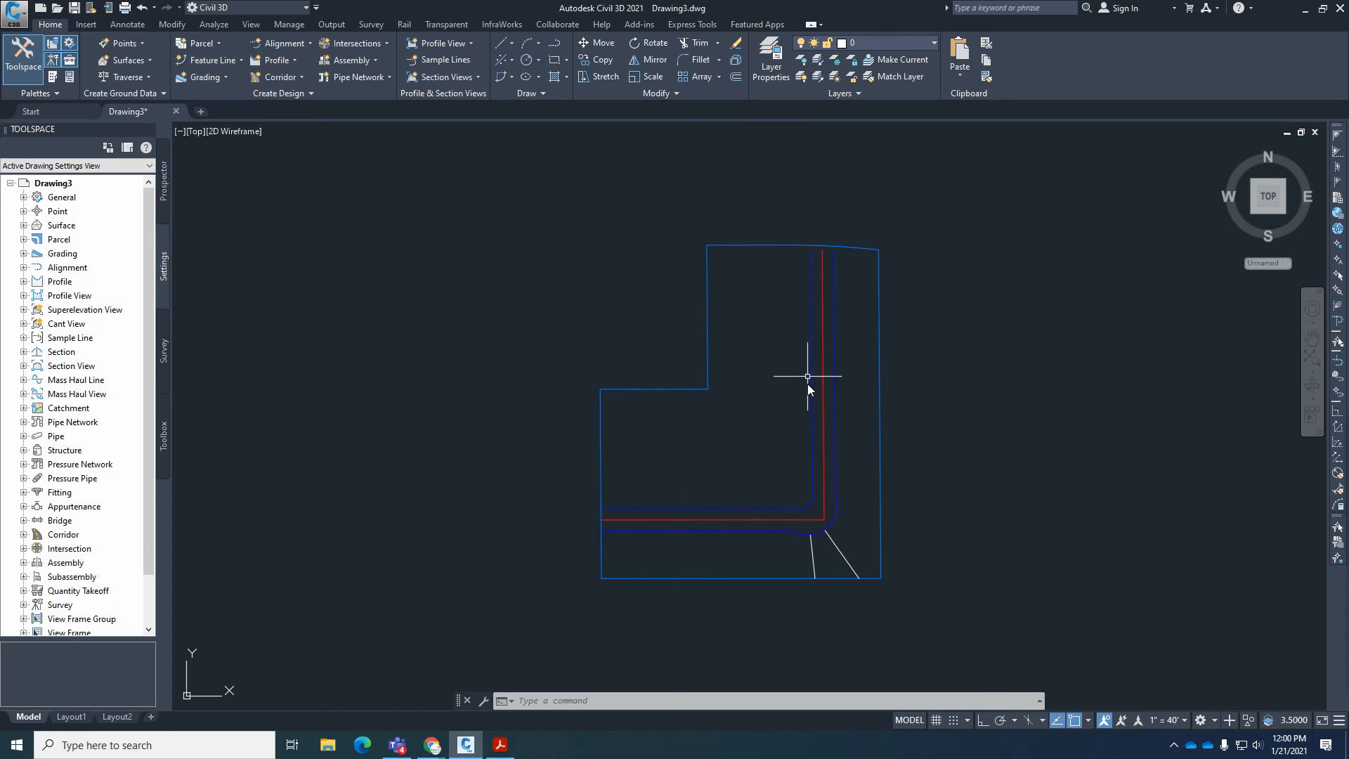
left_click(499, 745)
scroll(769, 422, "up", 3, "ctrl")
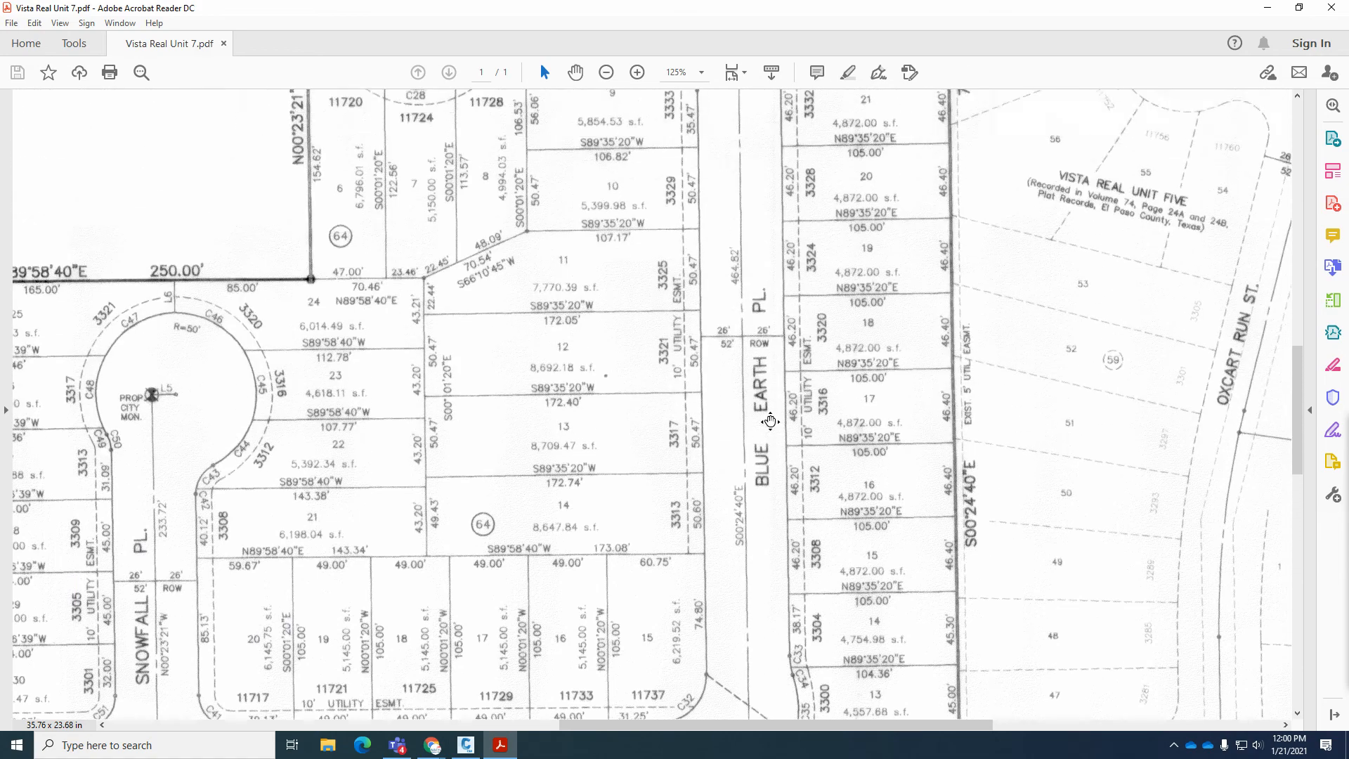
scroll(770, 422, "up", 6)
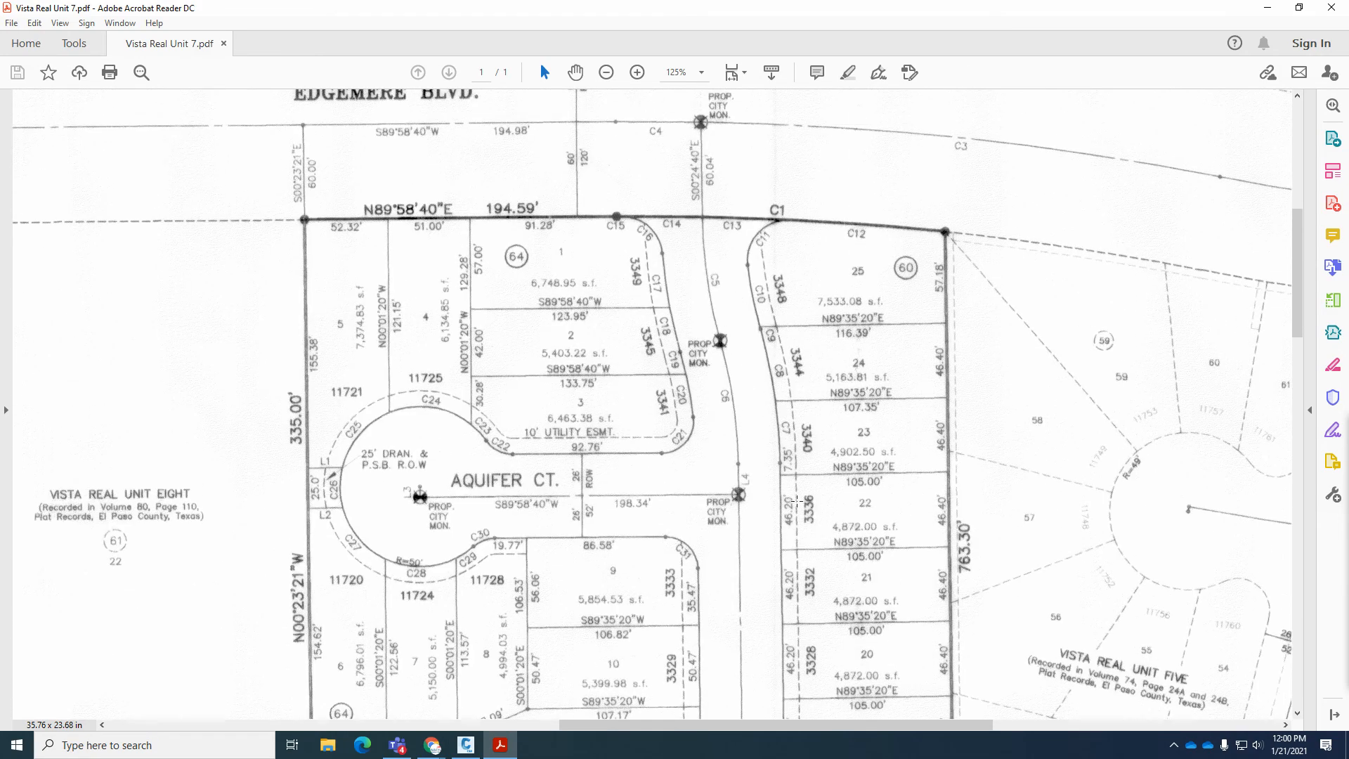